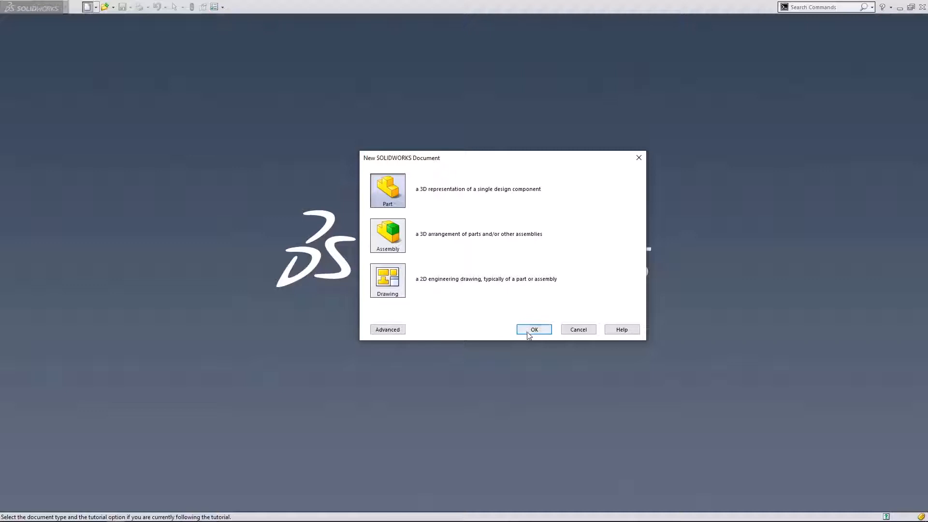
Step: Create a new part document, maximize its window, and start a sketch on the Right Plane
{"action": "left_click", "coordinate": [531, 331]}
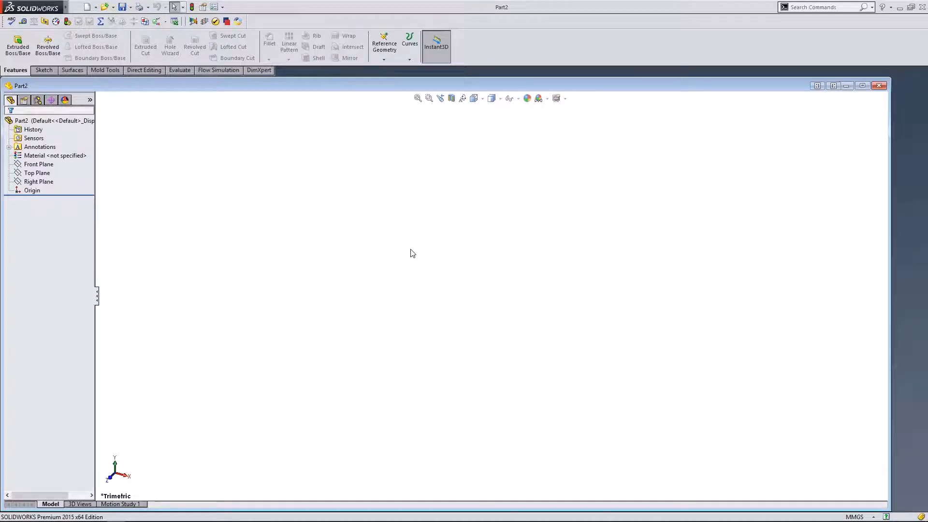
{"action": "left_click", "coordinate": [862, 86]}
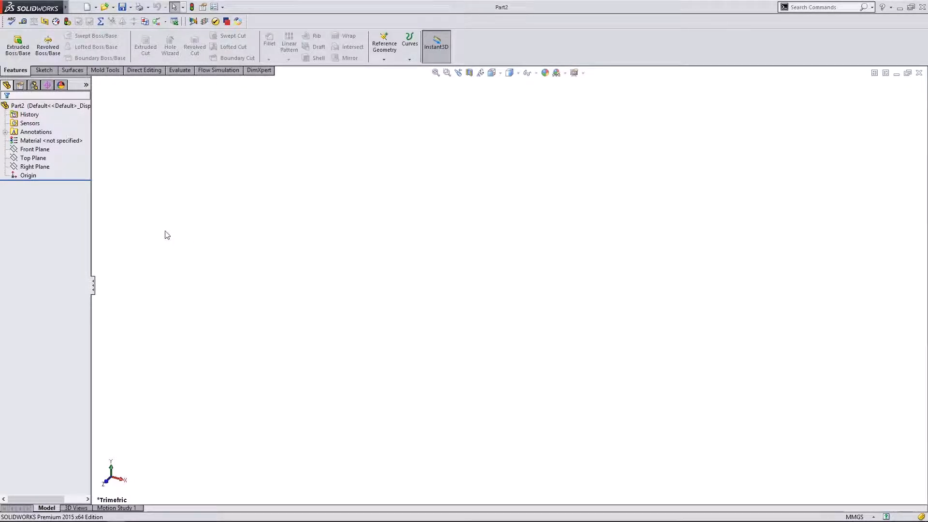
{"action": "left_click", "coordinate": [42, 169]}
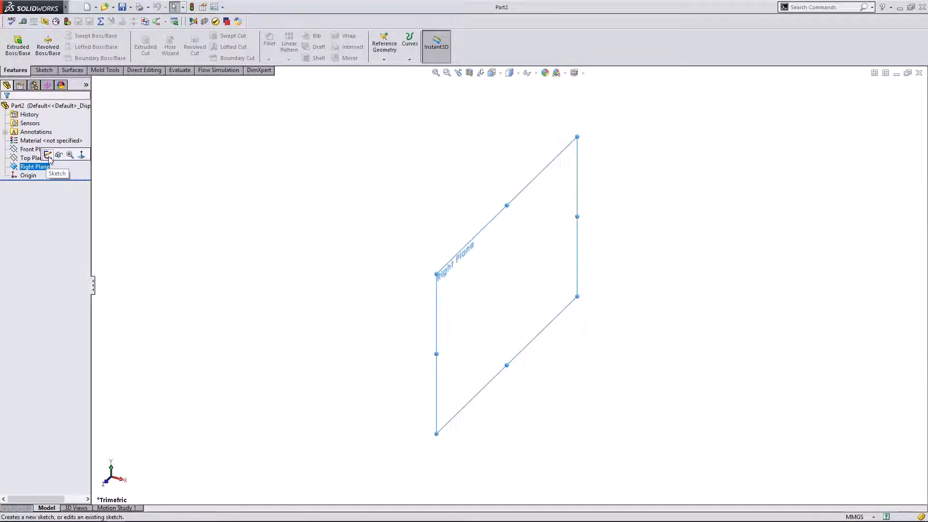
{"action": "left_click", "coordinate": [49, 157]}
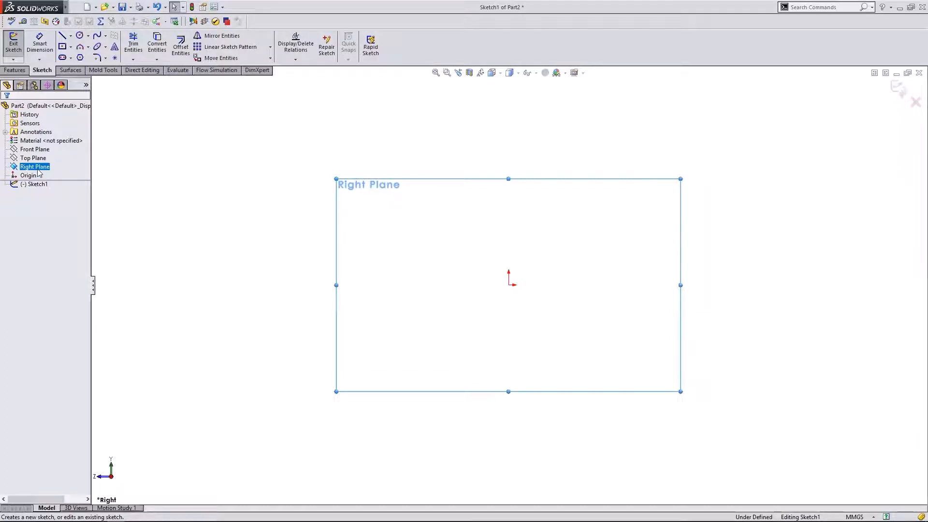
Step: Sketch a horizontal line about 156 mm long, starting at the origin and running in the positive Z direction
{"action": "left_click", "coordinate": [62, 35]}
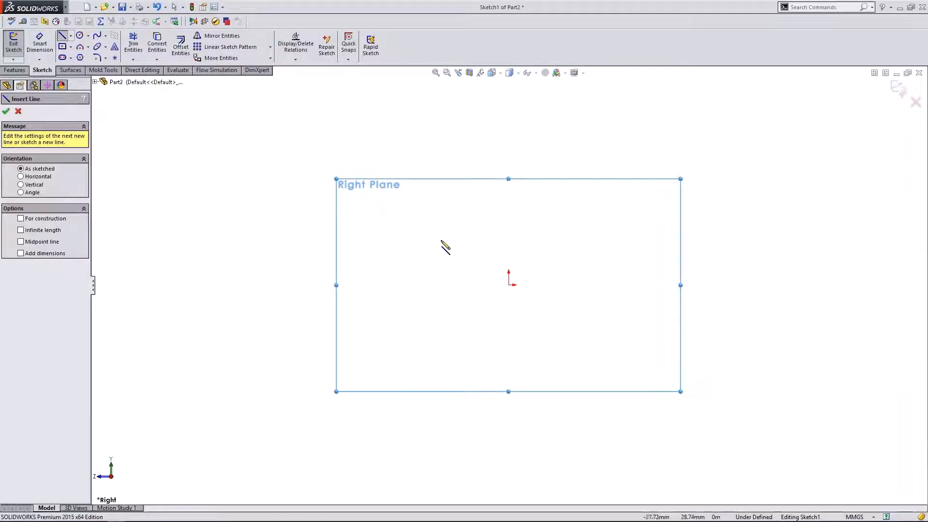
{"action": "left_click", "coordinate": [508, 285]}
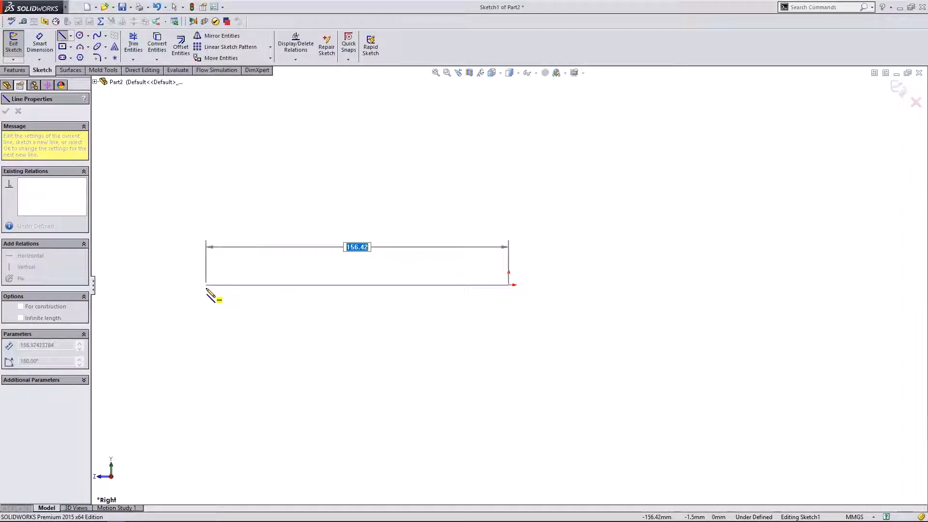
{"action": "left_click", "coordinate": [207, 285]}
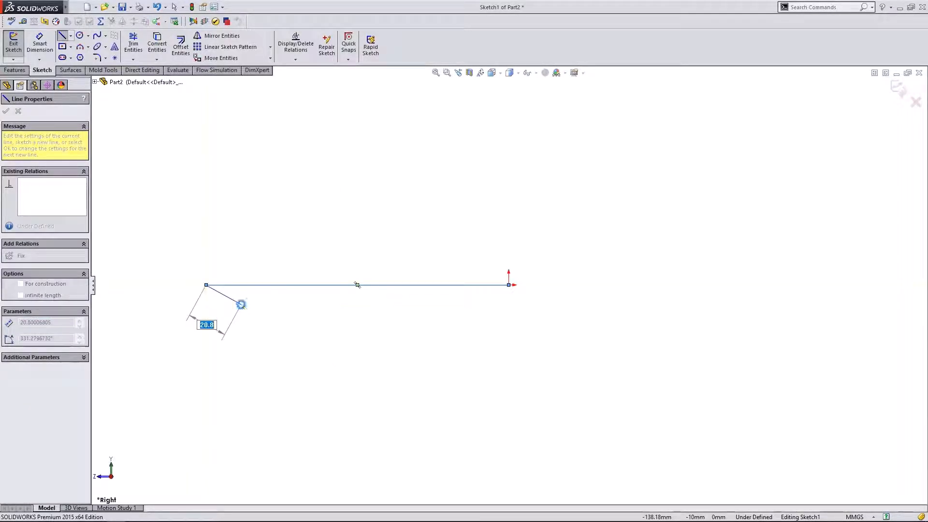
{"action": "key", "text": "Escape"}
Step: Switch the document units to IPS (inch, pound, second) and reopen the line's sketch for editing
{"action": "left_click", "coordinate": [855, 517]}
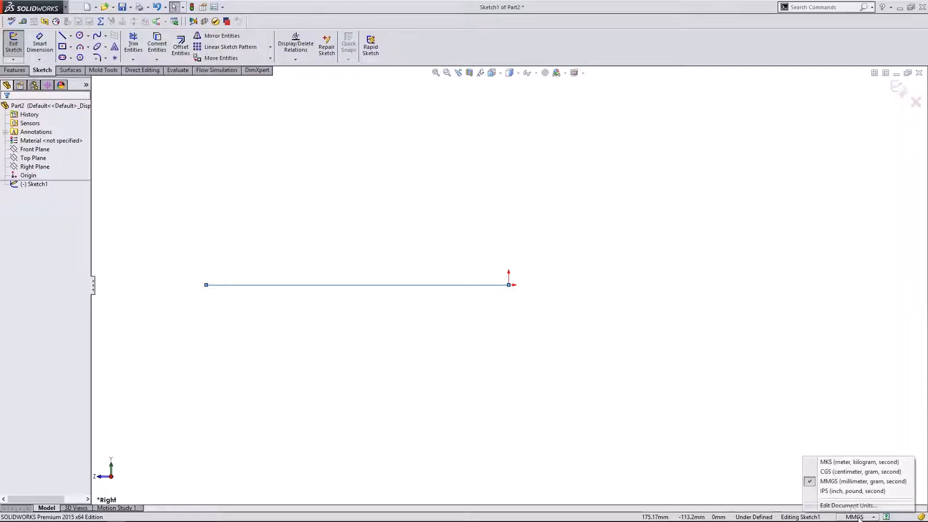
{"action": "left_click", "coordinate": [846, 492]}
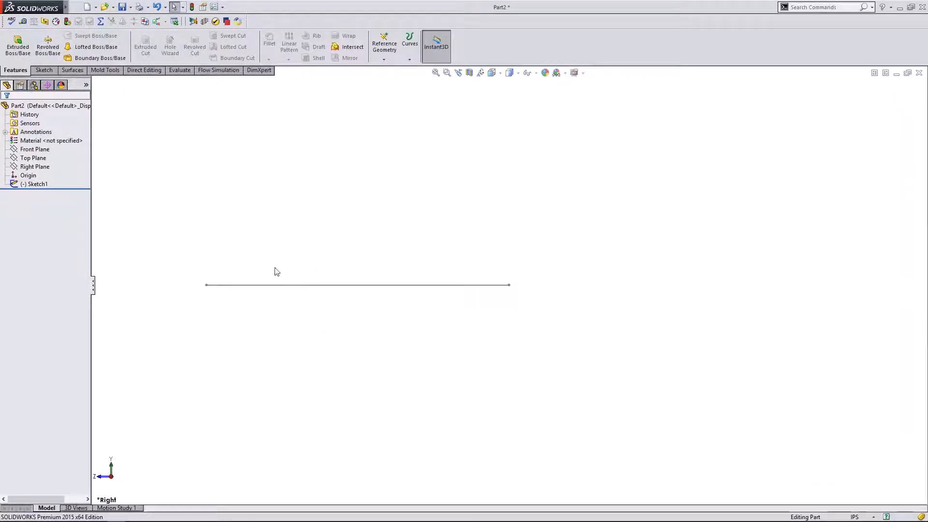
{"action": "left_click", "coordinate": [242, 285]}
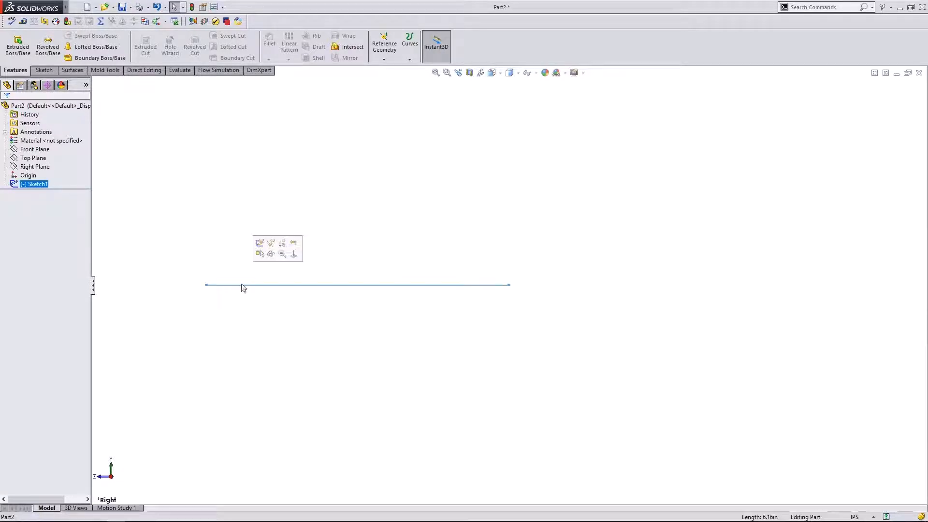
{"action": "left_click", "coordinate": [260, 242]}
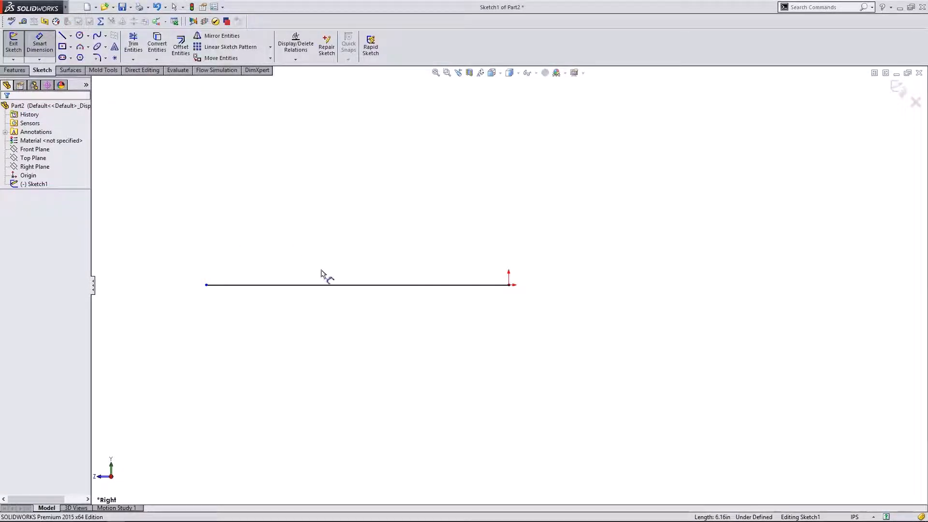
Step: Dimension the horizontal line with a length of 4.5 in
{"action": "left_click", "coordinate": [338, 285]}
{"action": "left_click", "coordinate": [336, 253]}
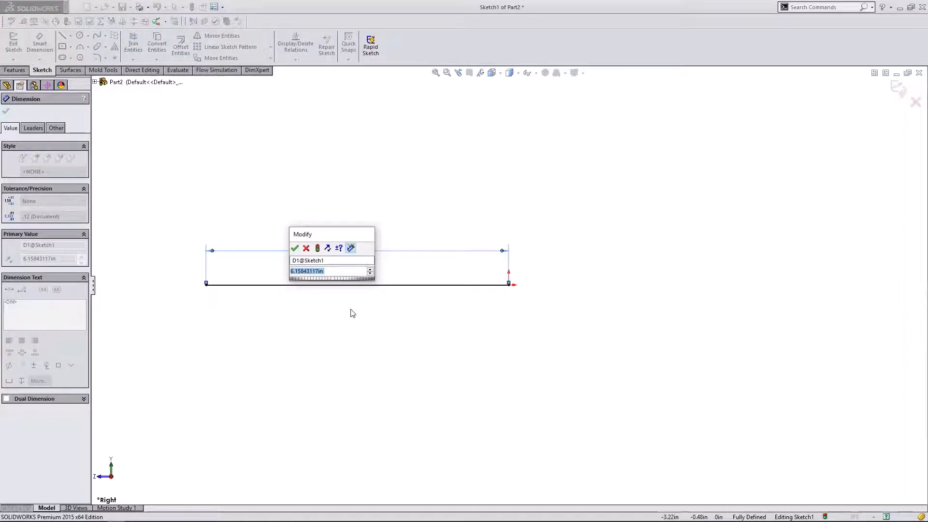
{"action": "type", "text": "4.5"}
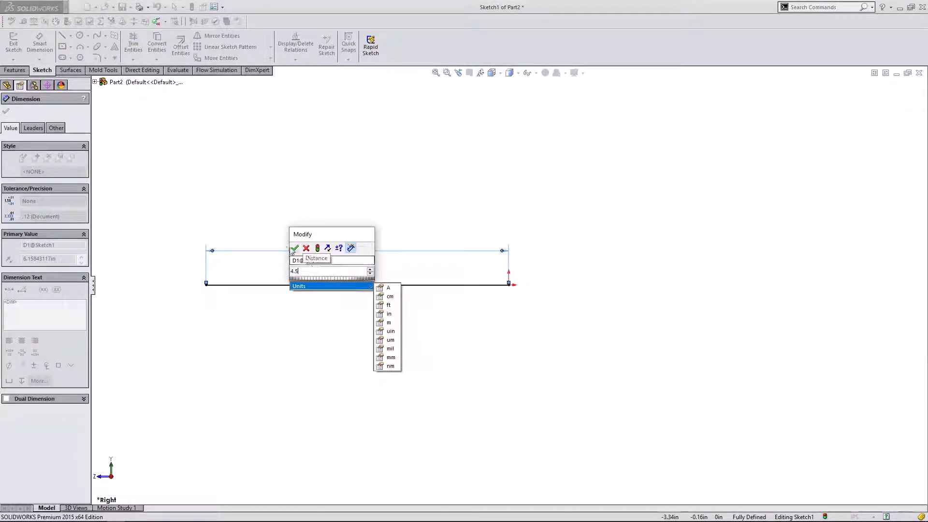
{"action": "left_click", "coordinate": [295, 249]}
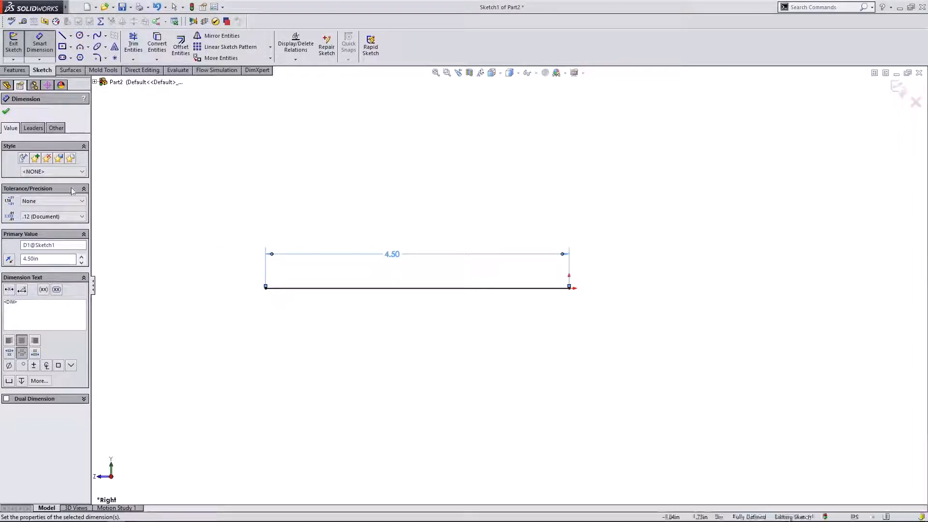
{"action": "left_click", "coordinate": [6, 111]}
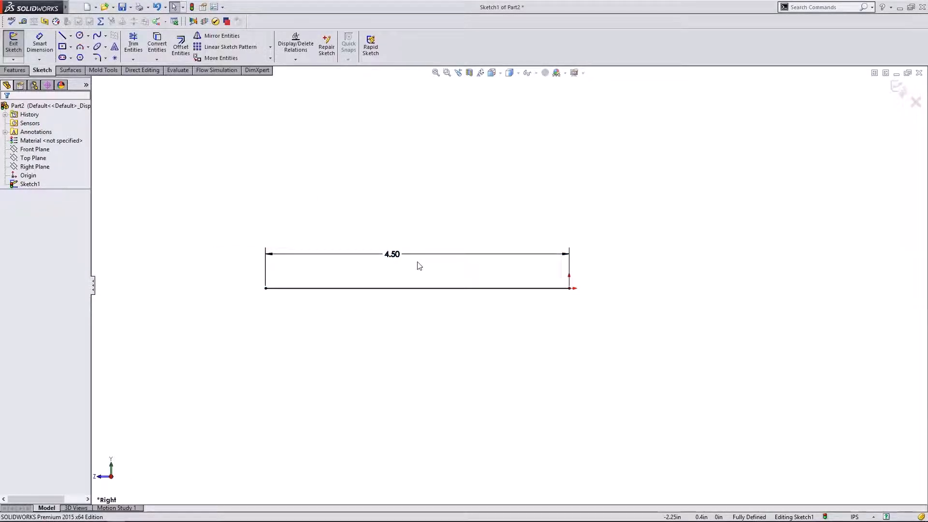
Step: Convert the horizontal line to construction geometry and exit the sketch
{"action": "left_click", "coordinate": [423, 288]}
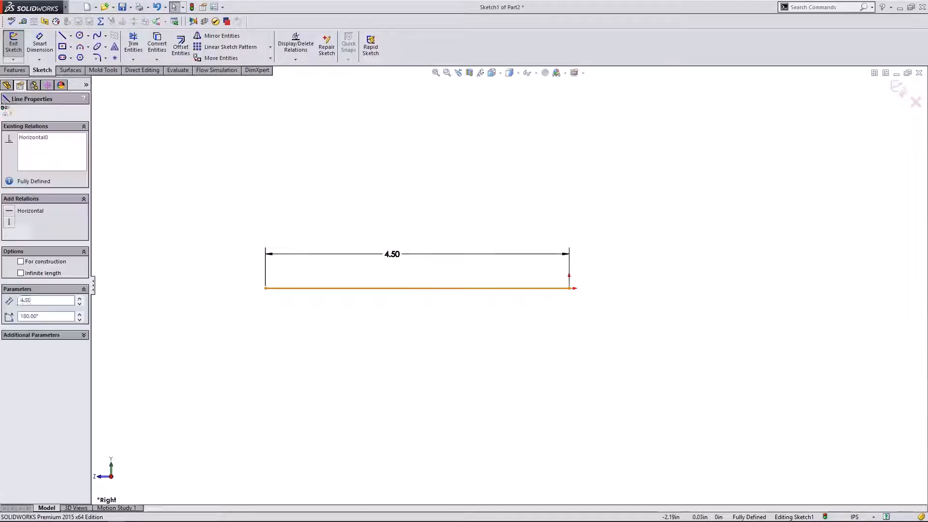
{"action": "left_click", "coordinate": [271, 222]}
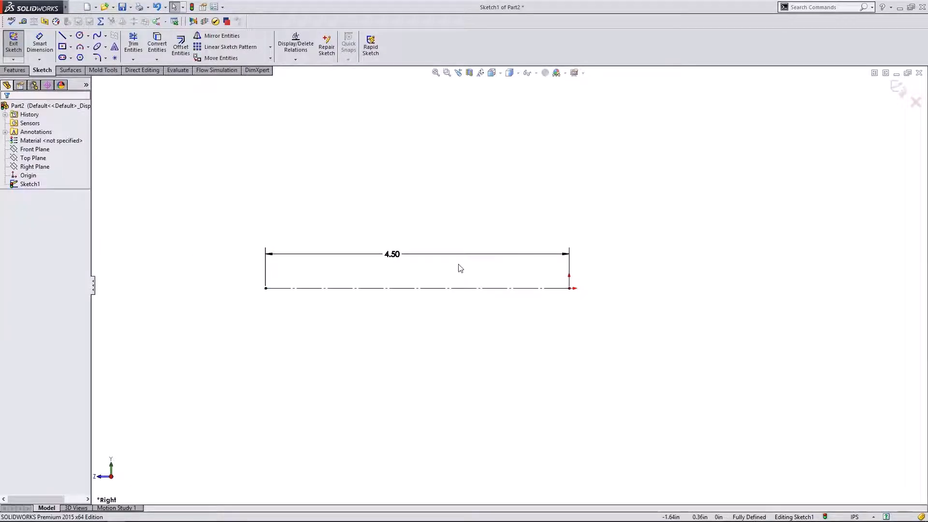
{"action": "mouse_move", "coordinate": [460, 265]}
{"action": "middle_mouse_down"}
{"action": "mouse_move", "coordinate": [434, 272]}
{"action": "mouse_move", "coordinate": [569, 274]}
{"action": "middle_mouse_up"}
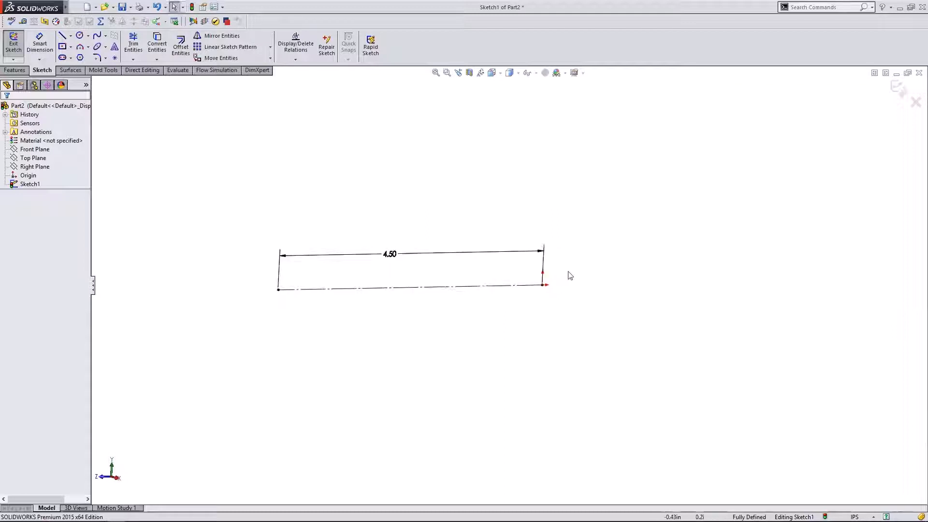
{"action": "left_click", "coordinate": [13, 46]}
Step: Start a sketch on the Front Plane and draw a circle about 1.08 in in diameter centred on the origin
{"action": "left_click", "coordinate": [39, 159]}
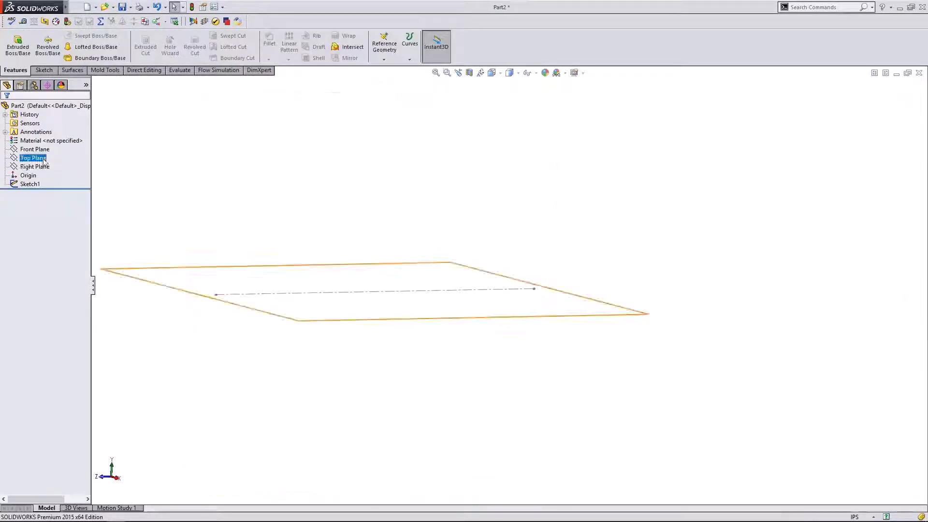
{"action": "left_click", "coordinate": [35, 150]}
{"action": "middle_click_drag", "start_coordinate": [290, 257], "coordinate": [348, 333]}
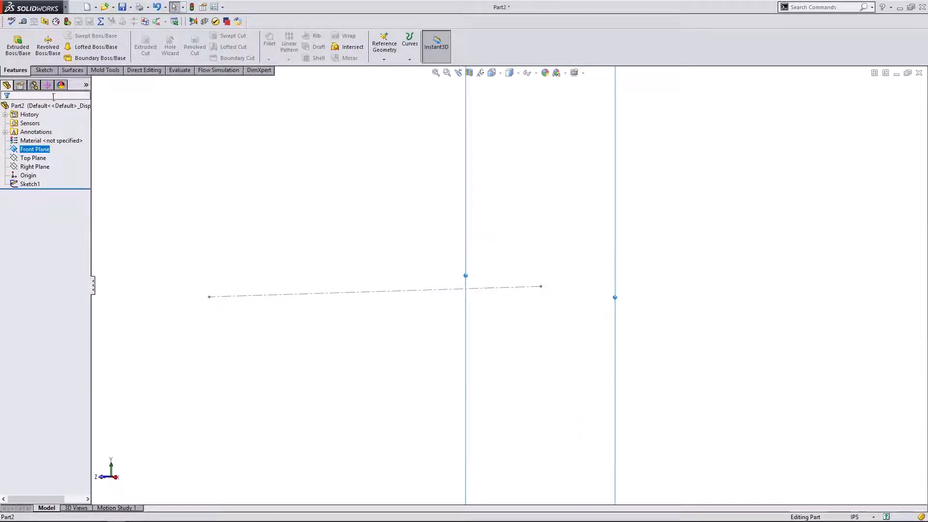
{"action": "left_click", "coordinate": [44, 70]}
{"action": "left_click", "coordinate": [15, 48]}
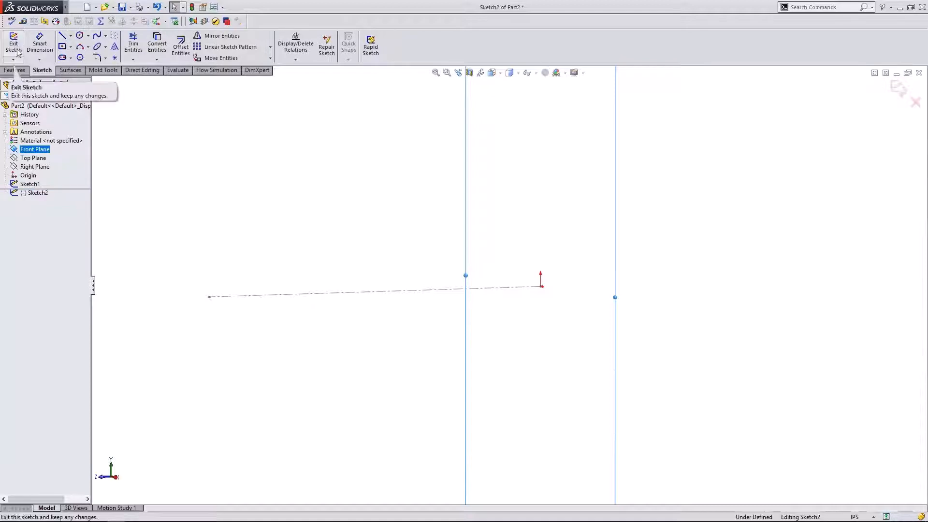
{"action": "left_click", "coordinate": [80, 35]}
{"action": "left_click", "coordinate": [541, 286]}
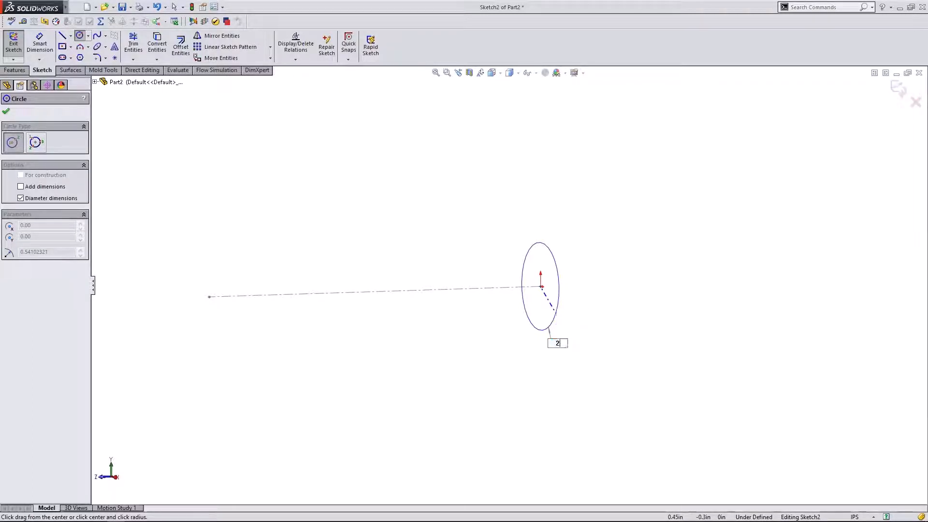
{"action": "left_click", "coordinate": [557, 315]}
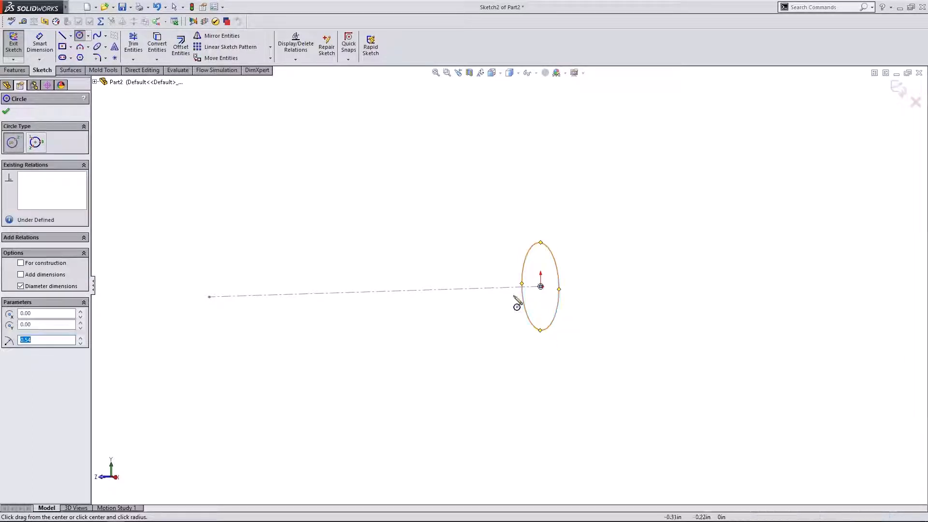
{"action": "left_click", "coordinate": [6, 111]}
Step: Dimension the circle with a diameter of 2 in
{"action": "left_click", "coordinate": [40, 43]}
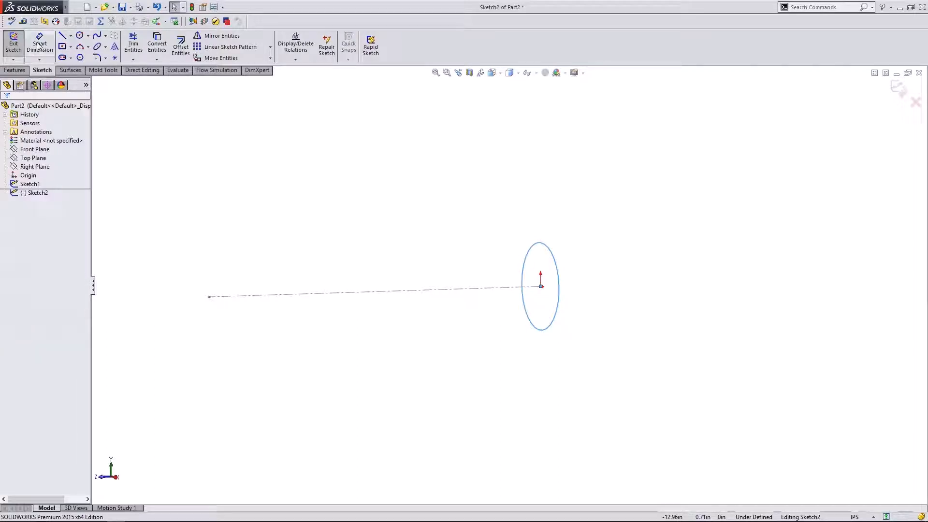
{"action": "left_click", "coordinate": [560, 275]}
{"action": "left_click", "coordinate": [589, 276]}
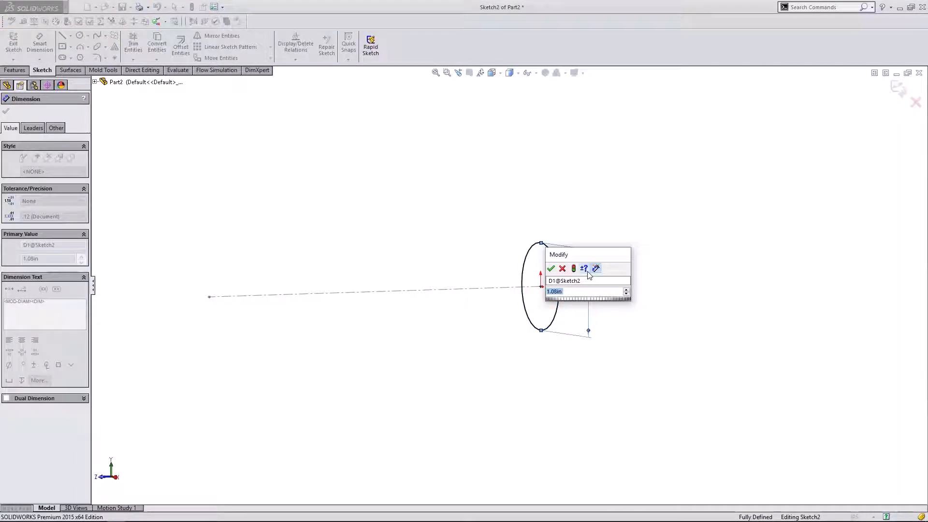
{"action": "type", "text": "2"}
{"action": "key", "text": "Return"}
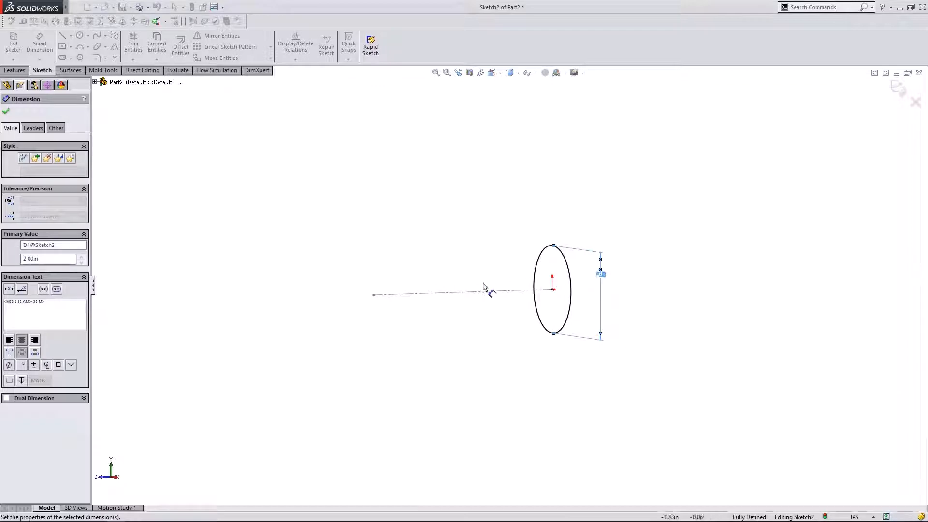
{"action": "left_click", "coordinate": [7, 112]}
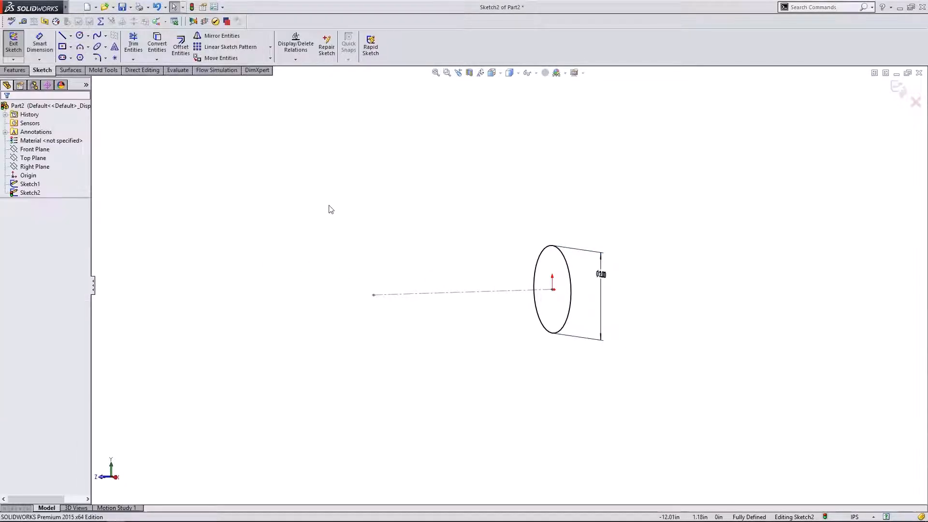
{"action": "left_click", "coordinate": [116, 478]}
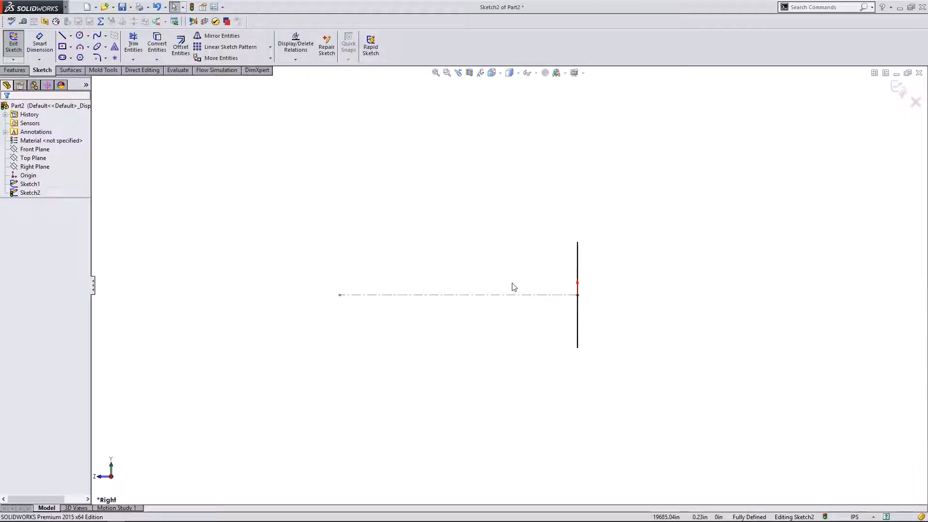
{"action": "mouse_move", "coordinate": [373, 320]}
{"action": "middle_mouse_down"}
{"action": "mouse_move", "coordinate": [338, 321]}
{"action": "mouse_move", "coordinate": [459, 283]}
{"action": "mouse_move", "coordinate": [464, 298]}
{"action": "mouse_move", "coordinate": [441, 317]}
{"action": "middle_mouse_up"}
{"action": "left_click", "coordinate": [379, 290]}
{"action": "left_click", "coordinate": [412, 311]}
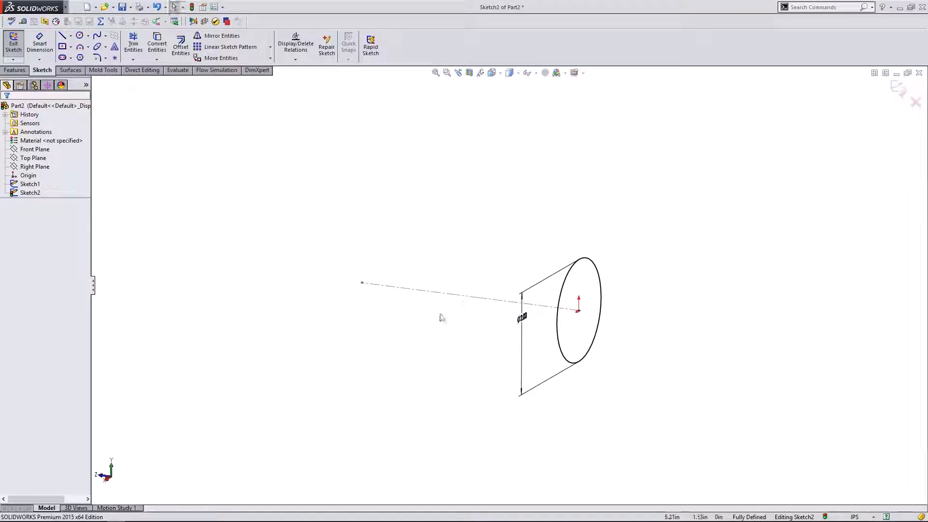
{"action": "left_click", "coordinate": [361, 283]}
{"action": "left_click", "coordinate": [29, 193], "text": "ctrl"}
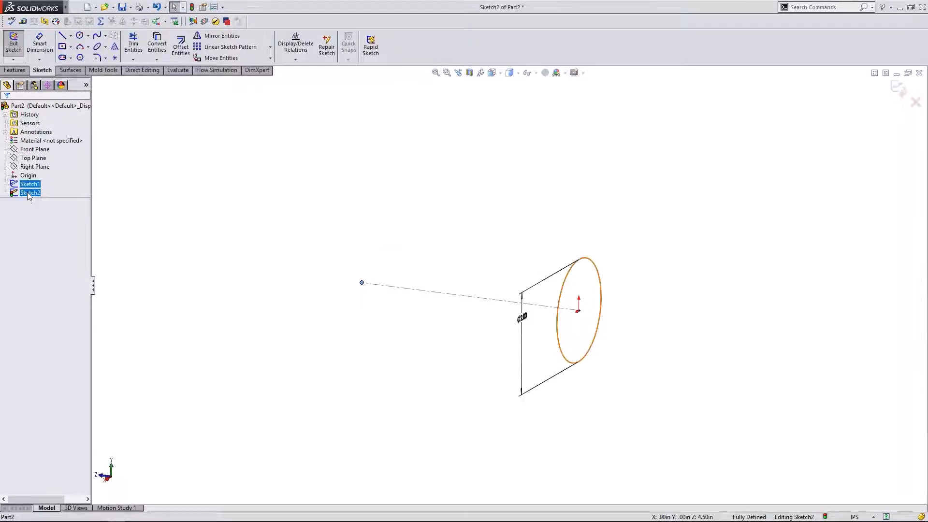
{"action": "left_click", "coordinate": [29, 193], "text": "ctrl"}
{"action": "left_click", "coordinate": [33, 166], "text": "ctrl"}
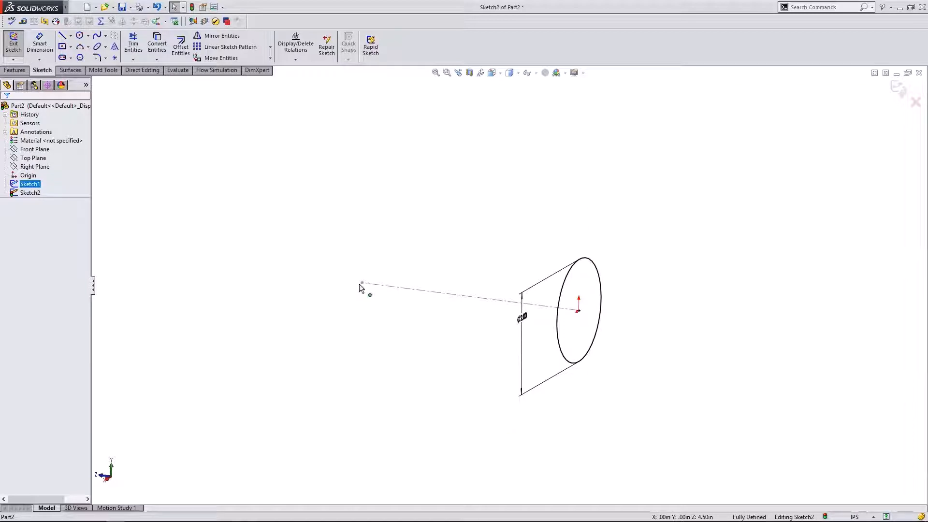
{"action": "left_click", "coordinate": [303, 280]}
{"action": "middle_click_drag", "start_coordinate": [301, 278], "coordinate": [285, 261]}
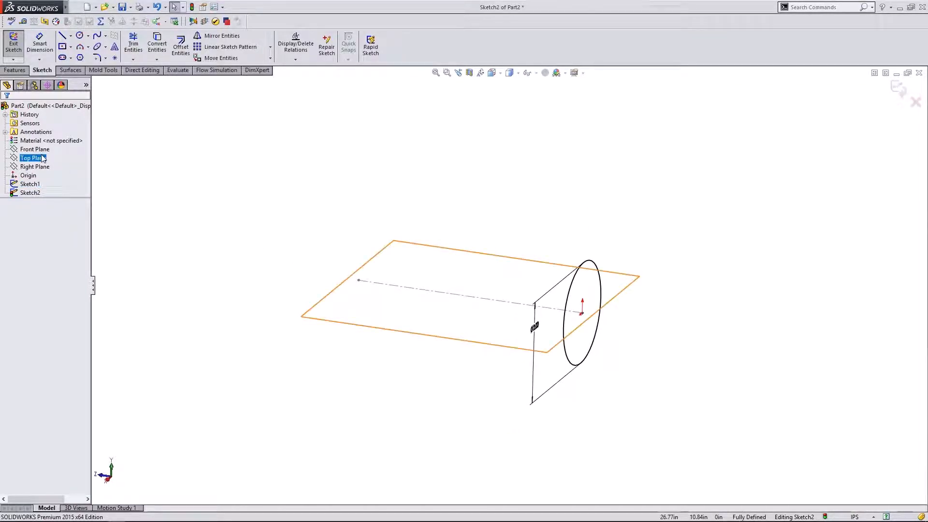
Step: Try to create reference geometry based on the Front Plane while the circle's sketch is open
{"action": "left_click", "coordinate": [35, 150]}
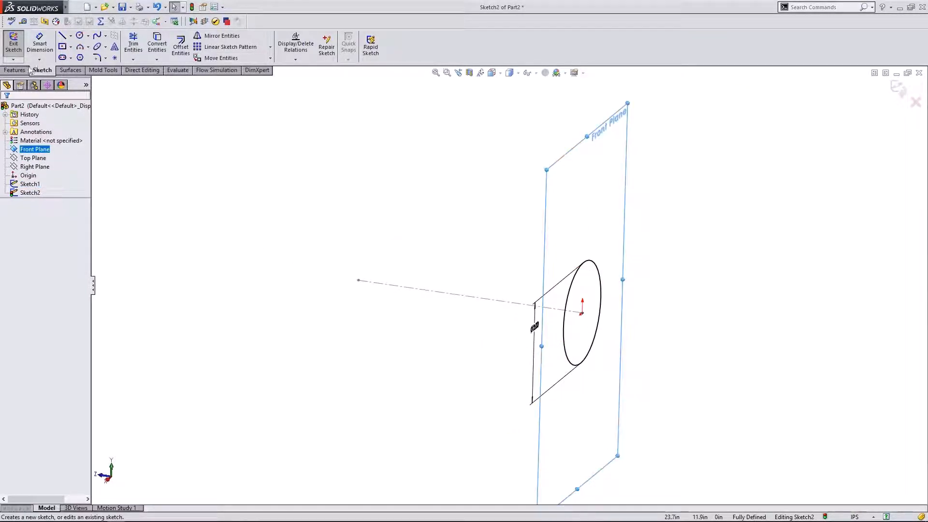
{"action": "left_click", "coordinate": [15, 70]}
{"action": "left_click", "coordinate": [384, 59]}
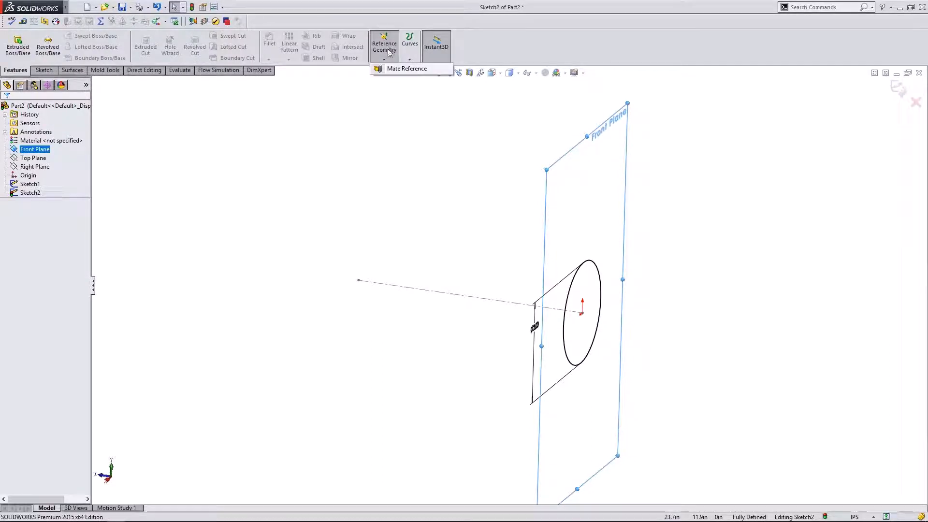
{"action": "left_click", "coordinate": [112, 128]}
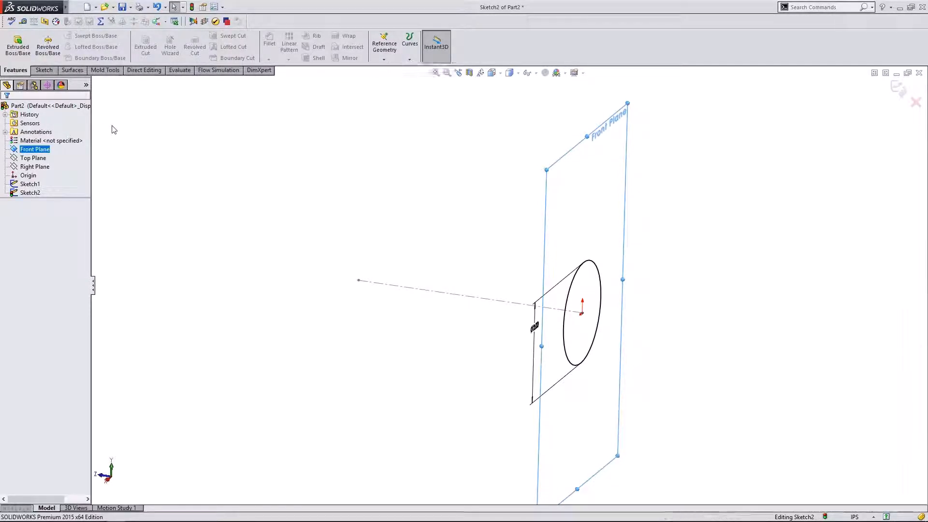
Step: Deselect the Front Plane and exit the circle's sketch
{"action": "left_click", "coordinate": [112, 128]}
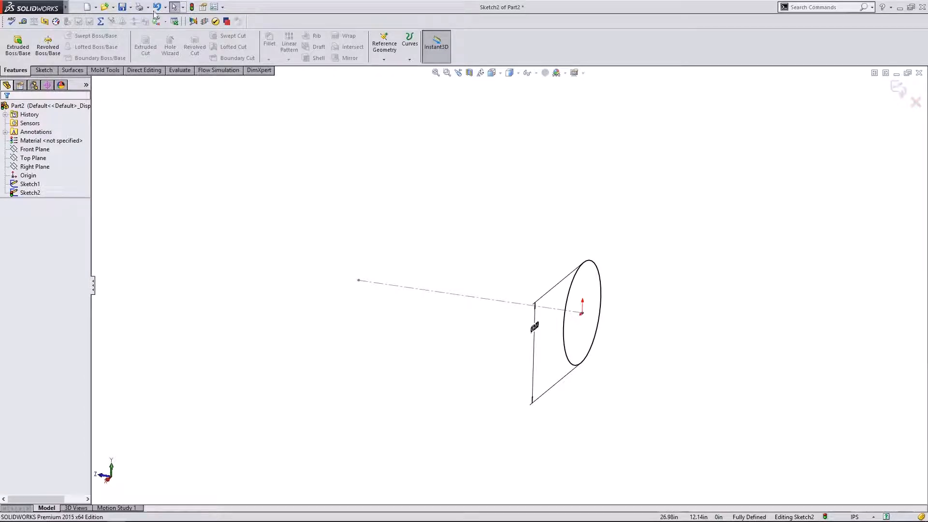
{"action": "left_click", "coordinate": [192, 7]}
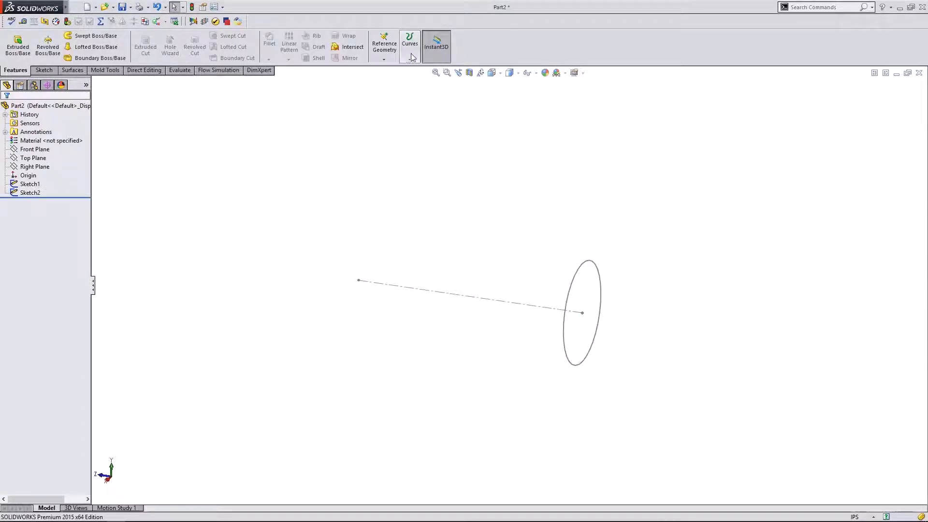
{"action": "left_click", "coordinate": [390, 54]}
{"action": "left_click", "coordinate": [394, 69]}
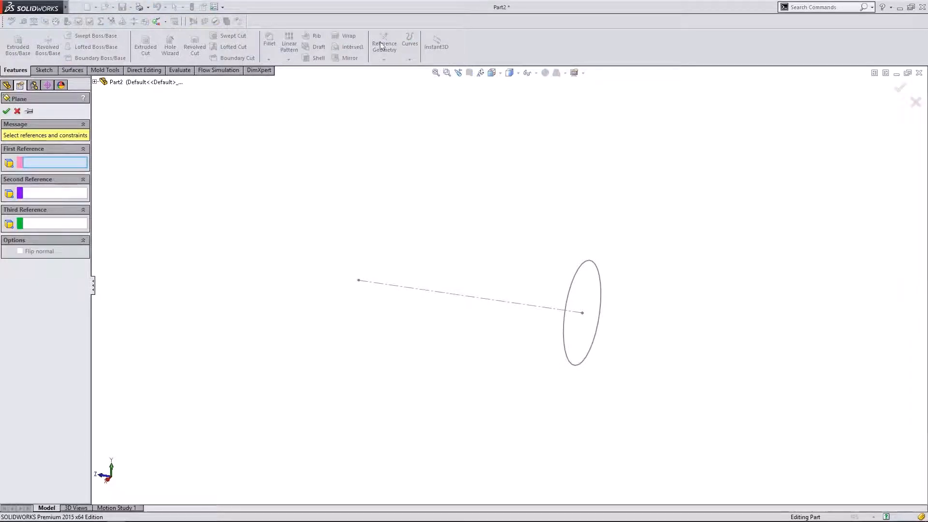
{"action": "left_click", "coordinate": [17, 112]}
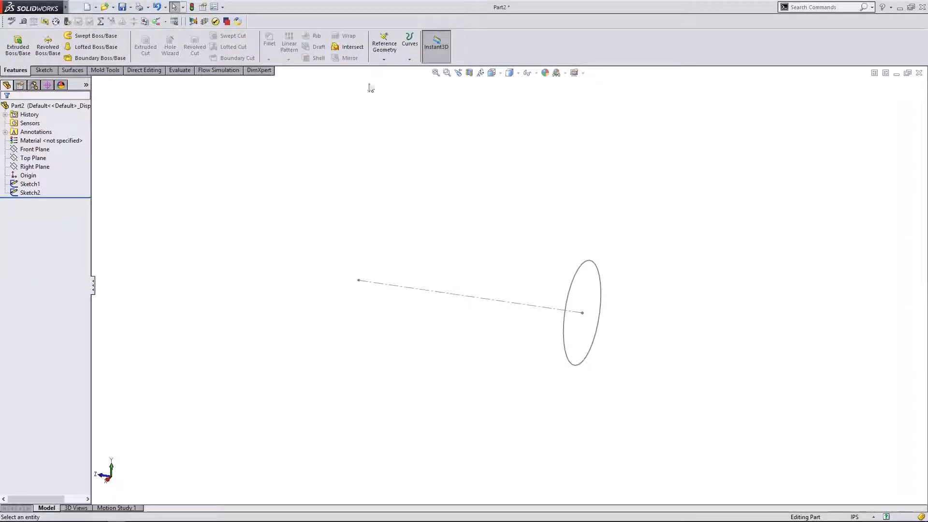
Step: Create a reference plane parallel to the Front Plane and coincident with the construction line's far endpoint
{"action": "left_click", "coordinate": [384, 59]}
{"action": "left_click", "coordinate": [393, 69]}
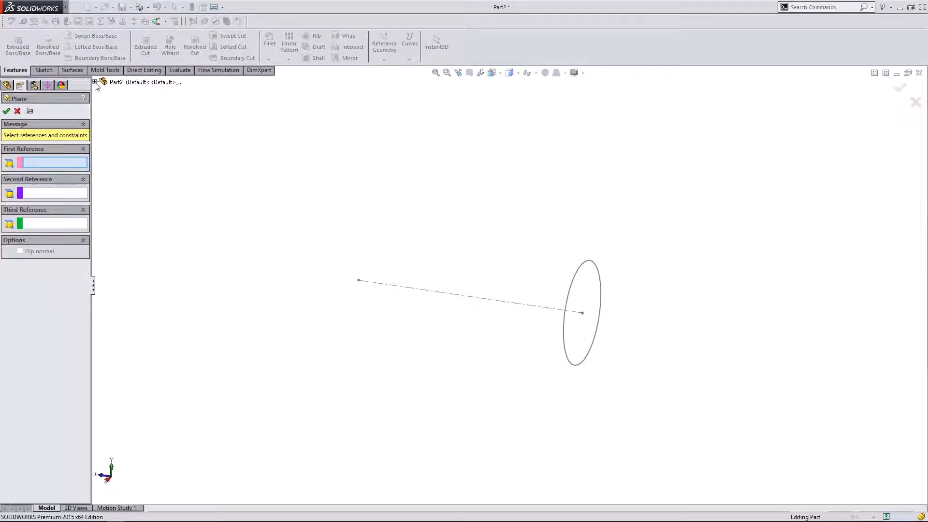
{"action": "left_click", "coordinate": [95, 83]}
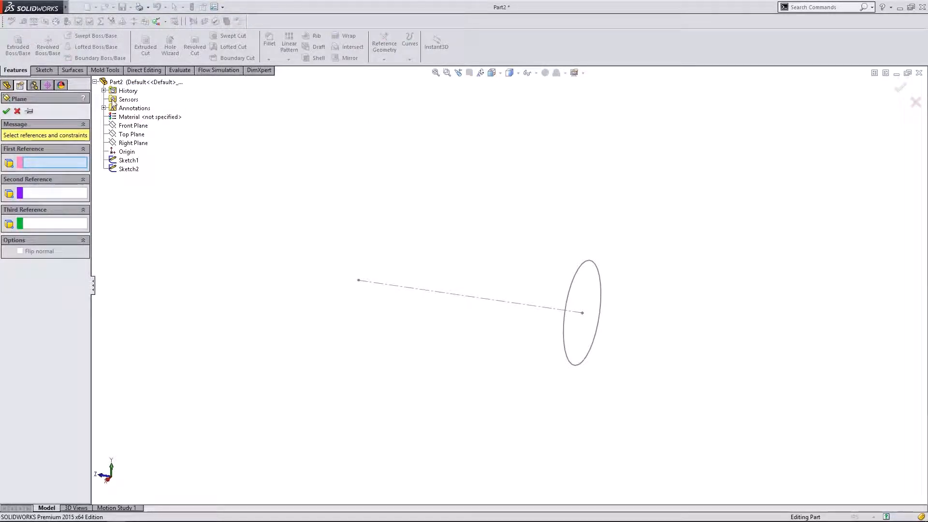
{"action": "left_click", "coordinate": [126, 127]}
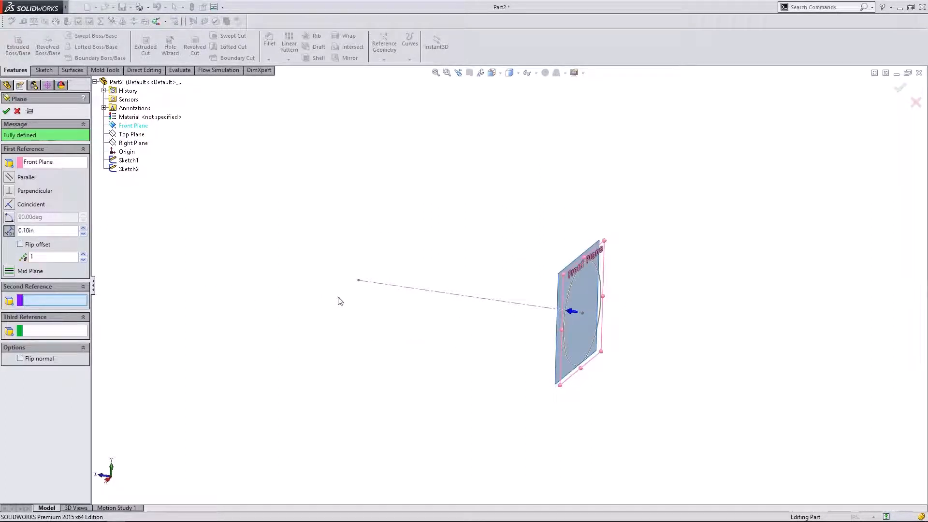
{"action": "left_click", "coordinate": [358, 281]}
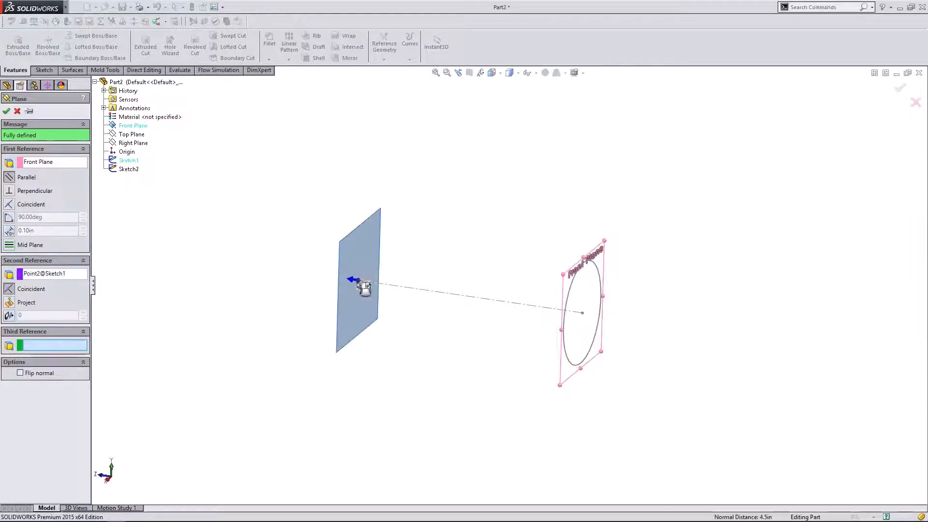
{"action": "left_click", "coordinate": [54, 164]}
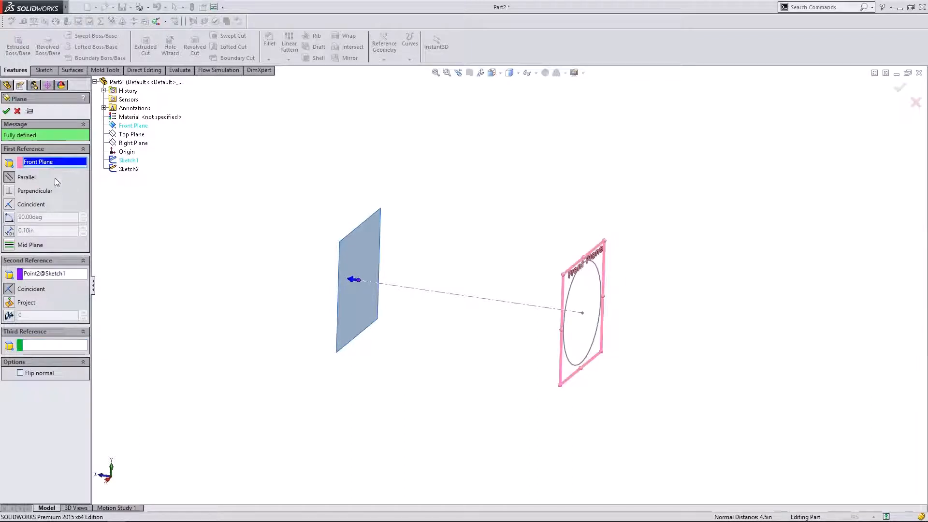
{"action": "left_click", "coordinate": [42, 278]}
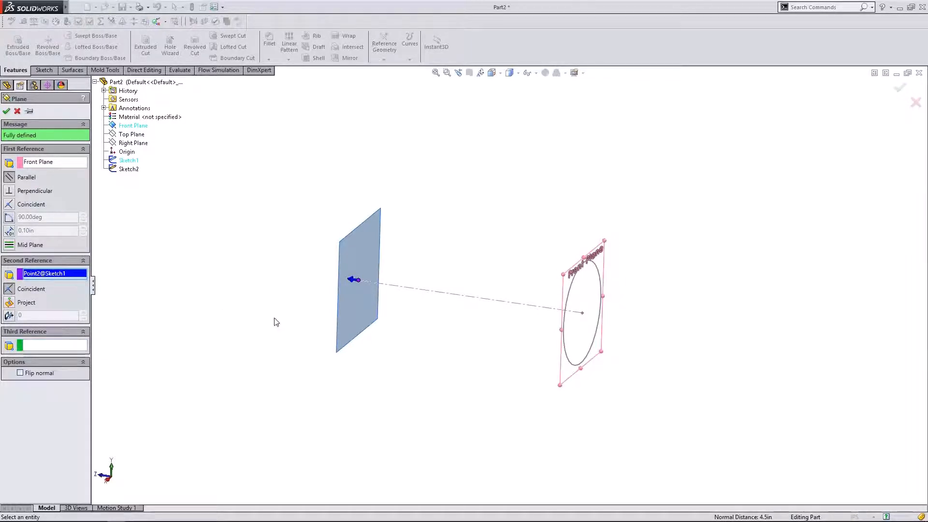
{"action": "mouse_move", "coordinate": [378, 344]}
{"action": "middle_mouse_down"}
{"action": "mouse_move", "coordinate": [385, 331]}
{"action": "mouse_move", "coordinate": [449, 331]}
{"action": "mouse_move", "coordinate": [422, 317]}
{"action": "mouse_move", "coordinate": [422, 339]}
{"action": "middle_mouse_up"}
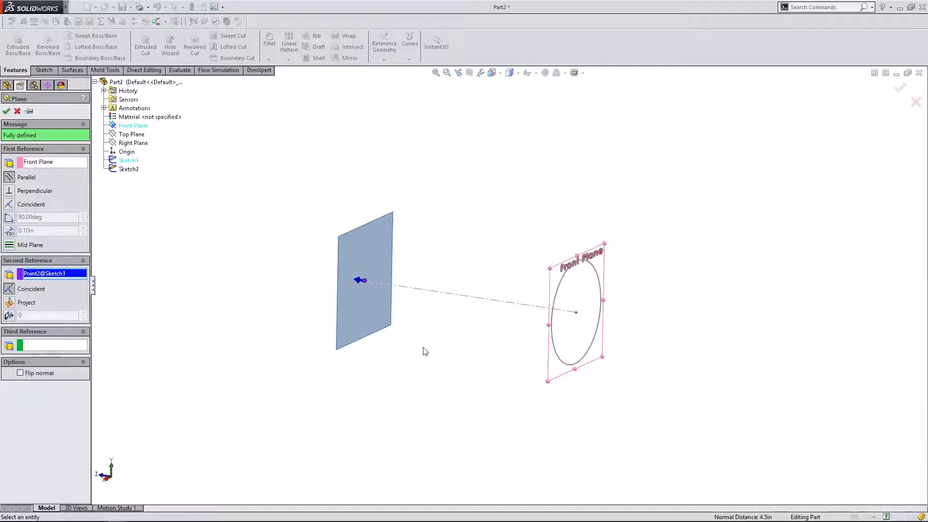
{"action": "mouse_move", "coordinate": [481, 319]}
{"action": "middle_mouse_down"}
{"action": "mouse_move", "coordinate": [493, 313]}
{"action": "mouse_move", "coordinate": [469, 310]}
{"action": "mouse_move", "coordinate": [462, 326]}
{"action": "mouse_move", "coordinate": [480, 298]}
{"action": "mouse_move", "coordinate": [468, 317]}
{"action": "middle_mouse_up"}
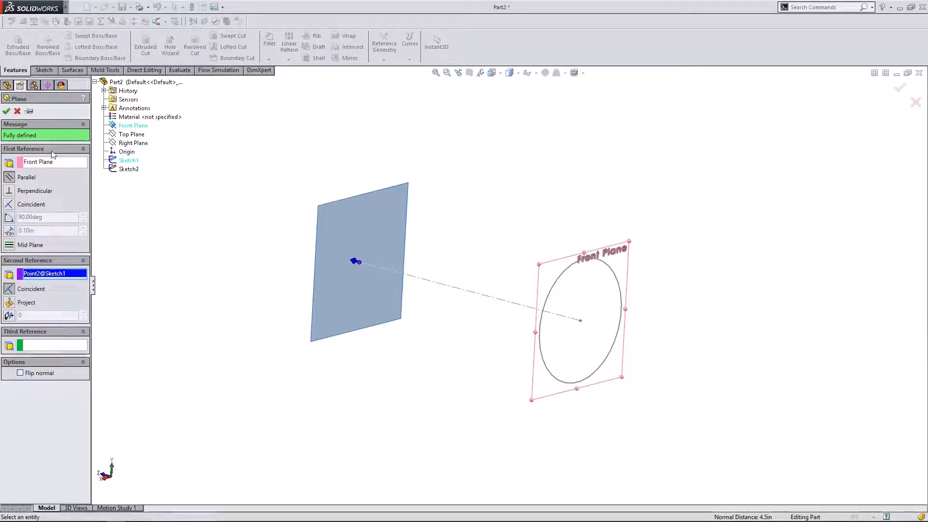
{"action": "left_click", "coordinate": [6, 111]}
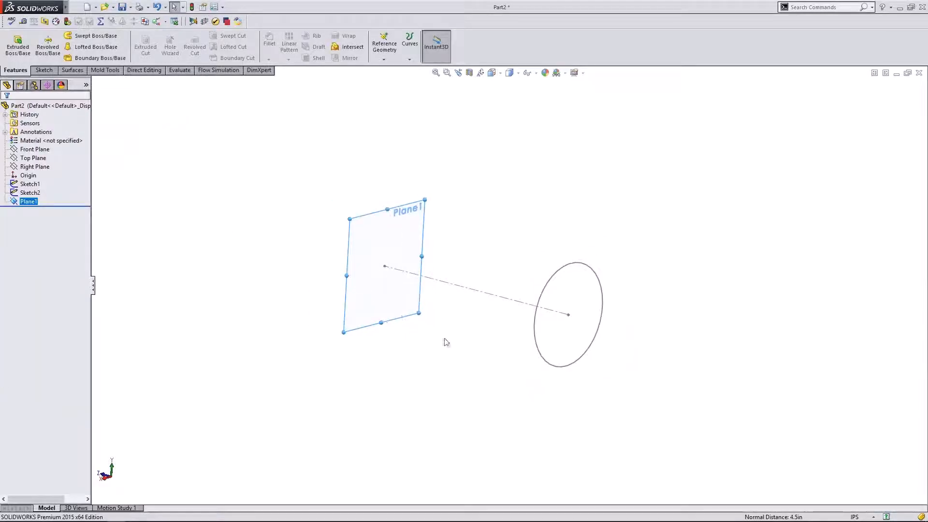
Step: Start a sketch on Plane1 and draw a circle with a 1 in radius centred on the origin
{"action": "middle_click_drag", "start_coordinate": [445, 342], "coordinate": [377, 299]}
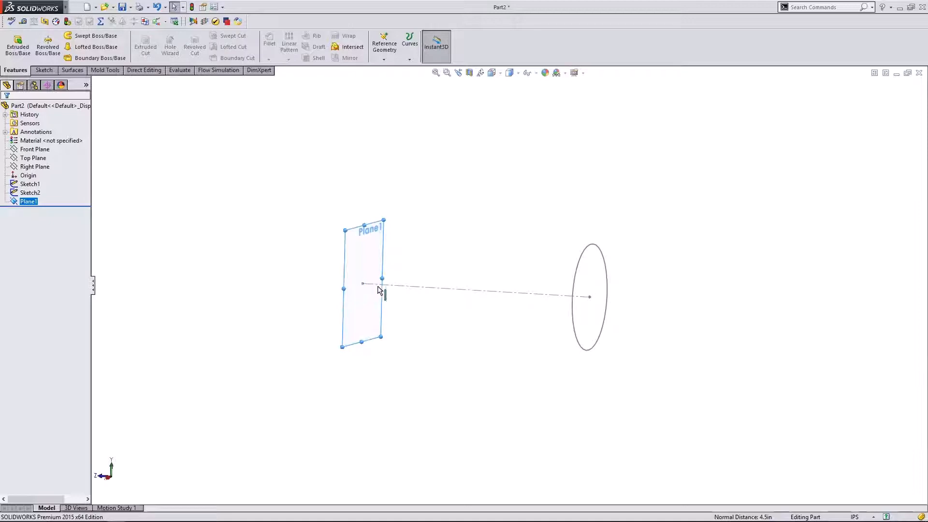
{"action": "middle_click_drag", "start_coordinate": [518, 321], "coordinate": [484, 346]}
{"action": "middle_click_drag", "start_coordinate": [557, 274], "coordinate": [442, 345]}
{"action": "left_click", "coordinate": [441, 346]}
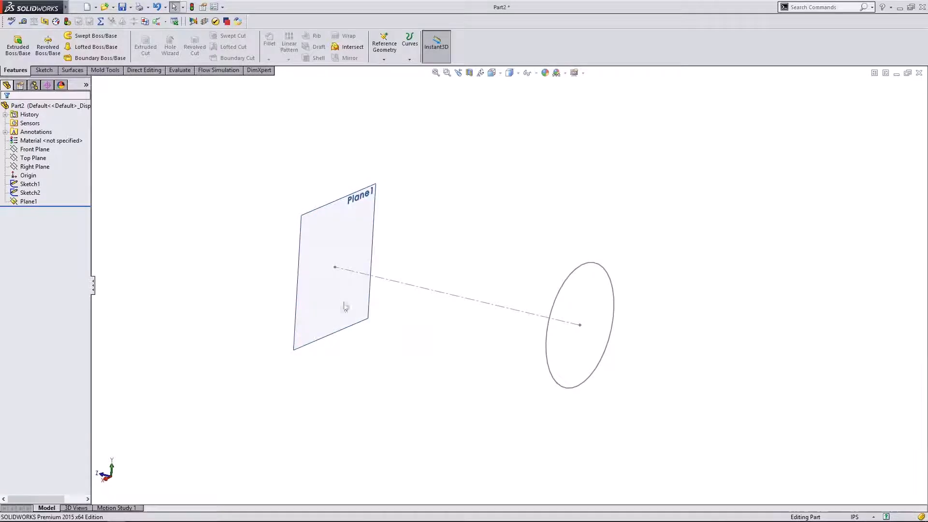
{"action": "left_click", "coordinate": [36, 202]}
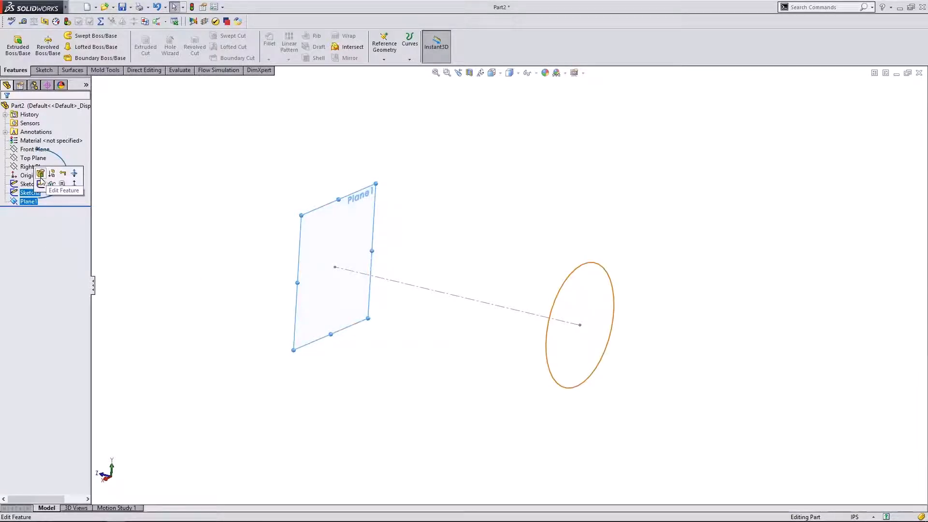
{"action": "left_click", "coordinate": [41, 183]}
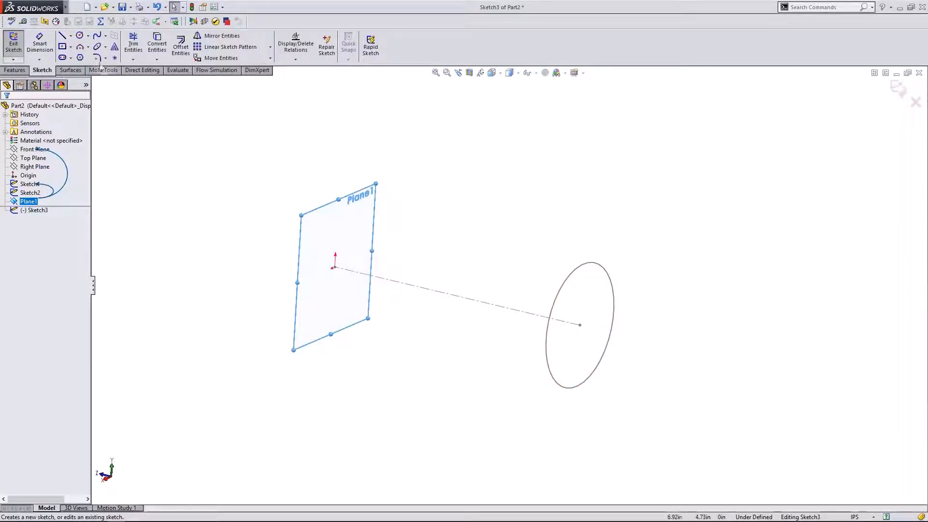
{"action": "left_click", "coordinate": [80, 39]}
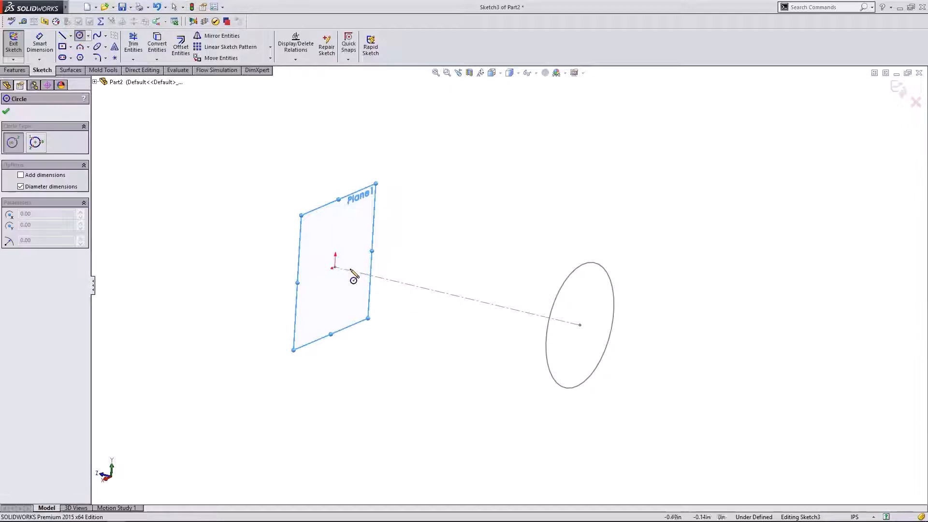
{"action": "left_click_drag", "start_coordinate": [336, 273], "coordinate": [332, 311]}
{"action": "type", "text": "1"}
{"action": "key", "text": "Return"}
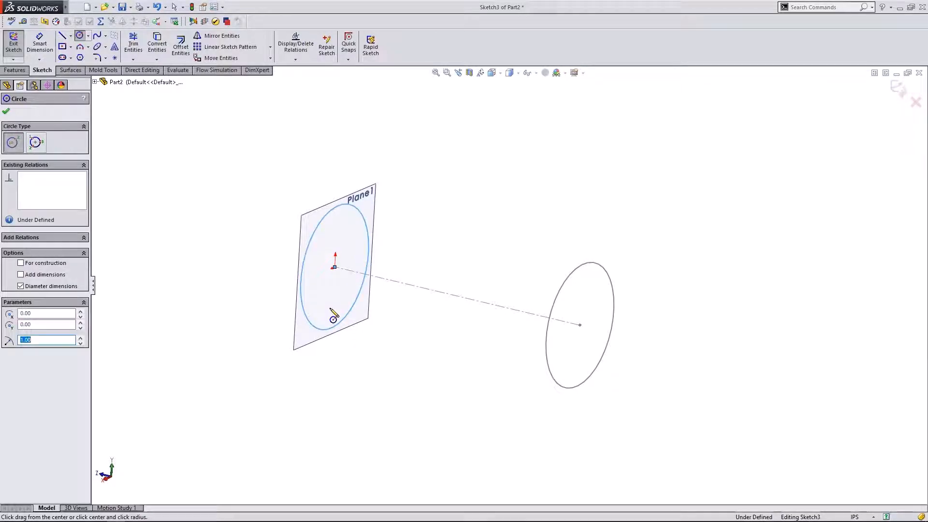
{"action": "key", "text": "Escape"}
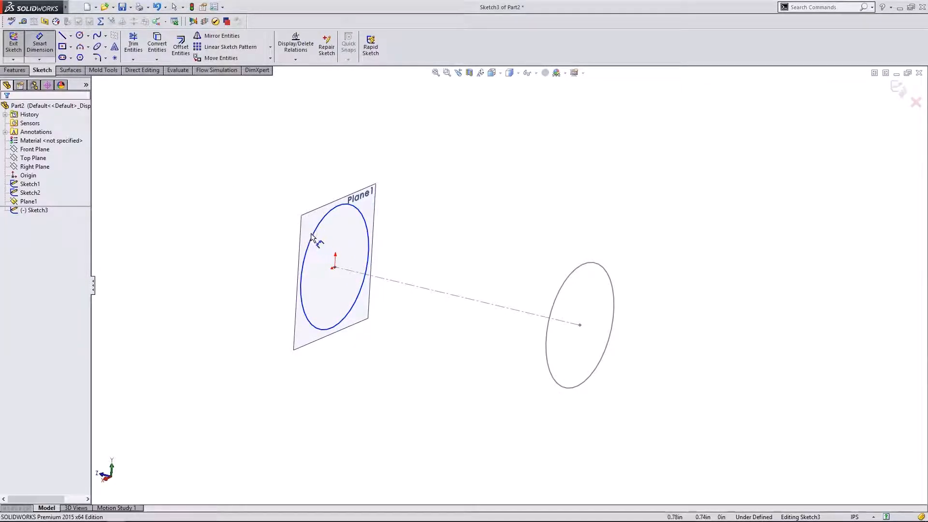
Step: Dimension the circle on Plane1 with a diameter of 2 in
{"action": "left_click", "coordinate": [289, 228]}
{"action": "left_click", "coordinate": [213, 206]}
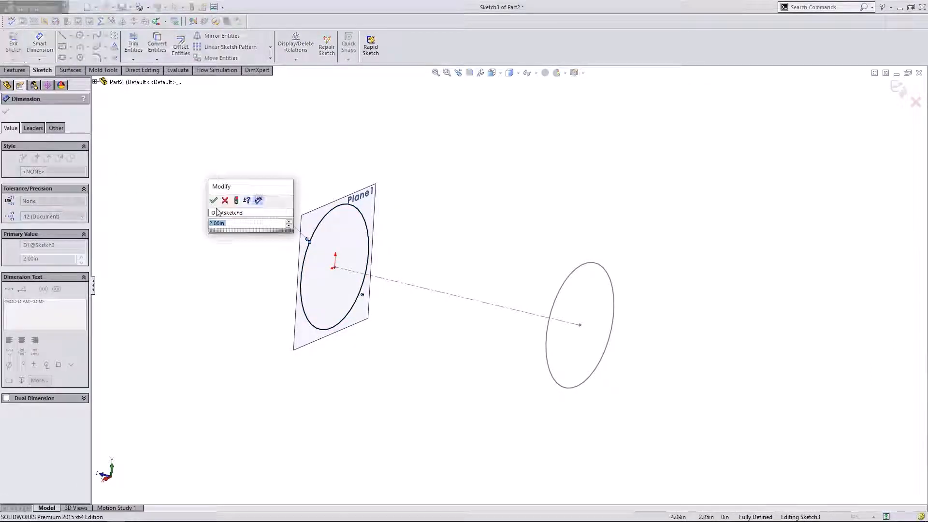
{"action": "left_click", "coordinate": [213, 200]}
{"action": "key", "text": "Escape"}
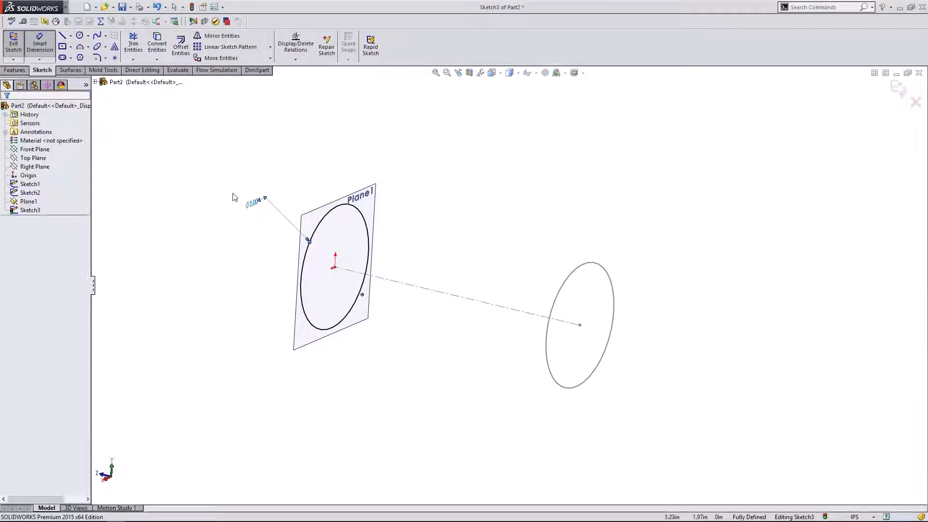
Step: Exit the sketch of the circle on Plane1 and check the Front Plane circle's sketch
{"action": "middle_click_drag", "start_coordinate": [393, 180], "coordinate": [571, 350]}
{"action": "left_click", "coordinate": [583, 350]}
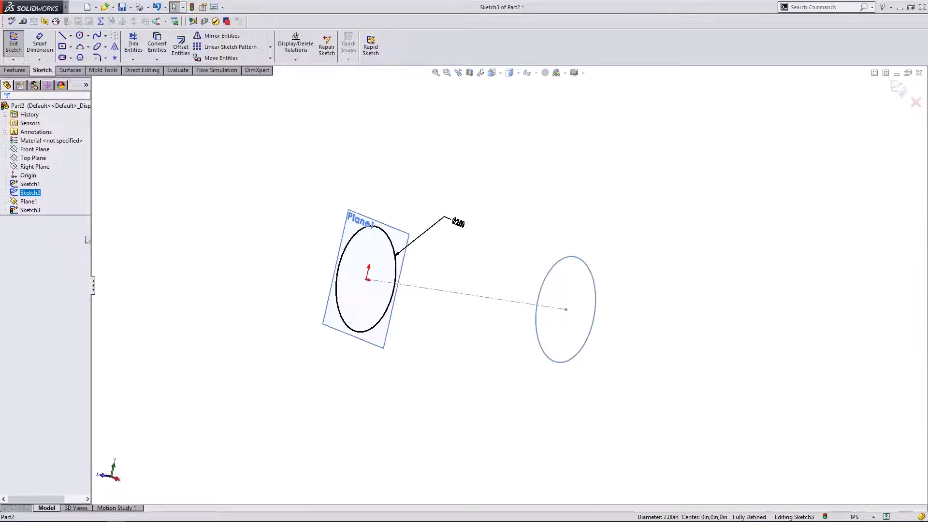
{"action": "right_click", "coordinate": [36, 195]}
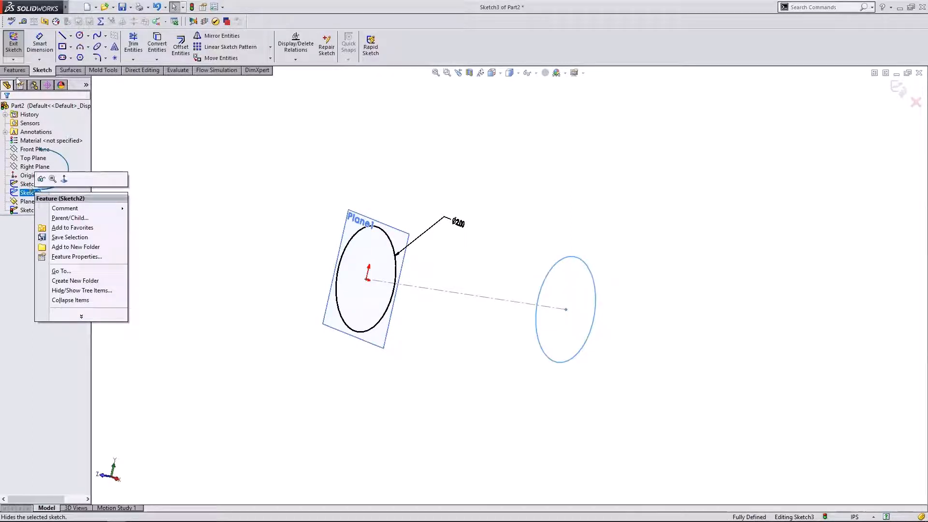
{"action": "left_click", "coordinate": [13, 49]}
{"action": "left_click", "coordinate": [30, 194]}
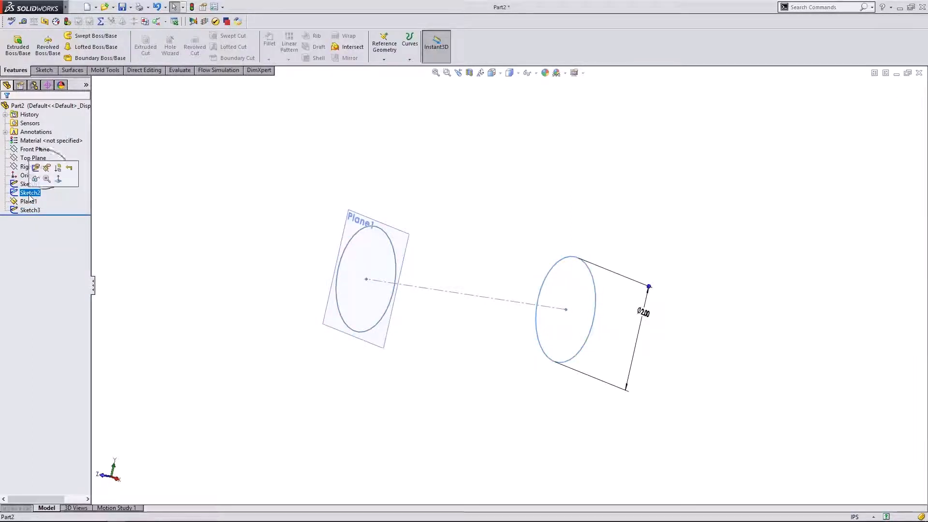
{"action": "middle_click_drag", "start_coordinate": [522, 255], "coordinate": [443, 246]}
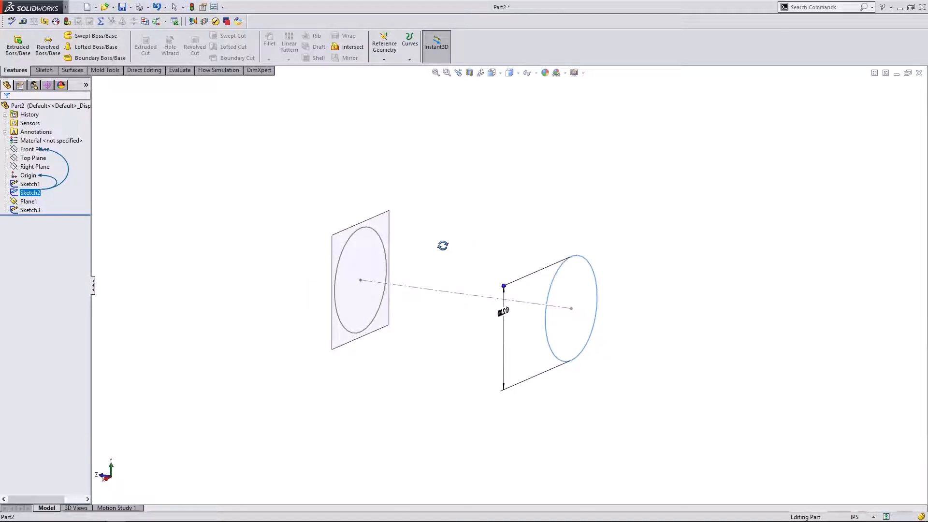
{"action": "left_click", "coordinate": [423, 337]}
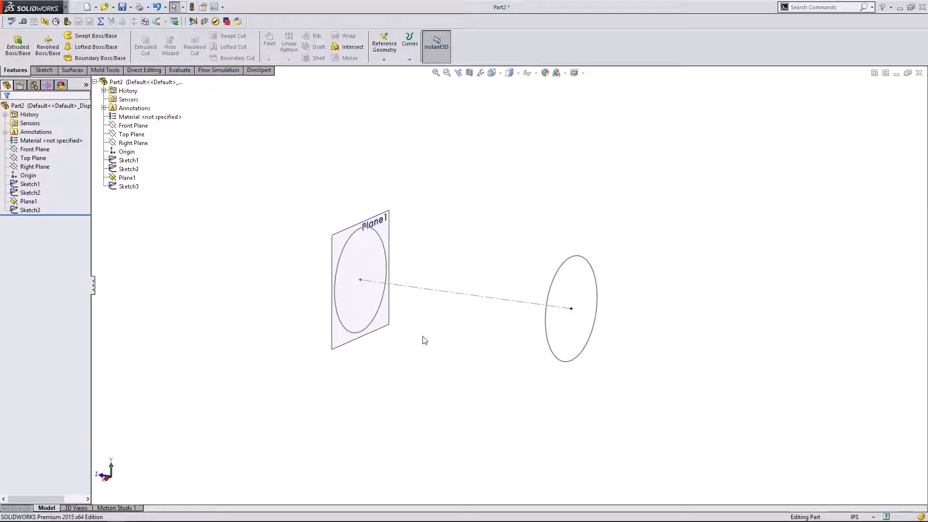
Step: Start a sketch on the Right Plane, viewed from the right
{"action": "left_click", "coordinate": [105, 478]}
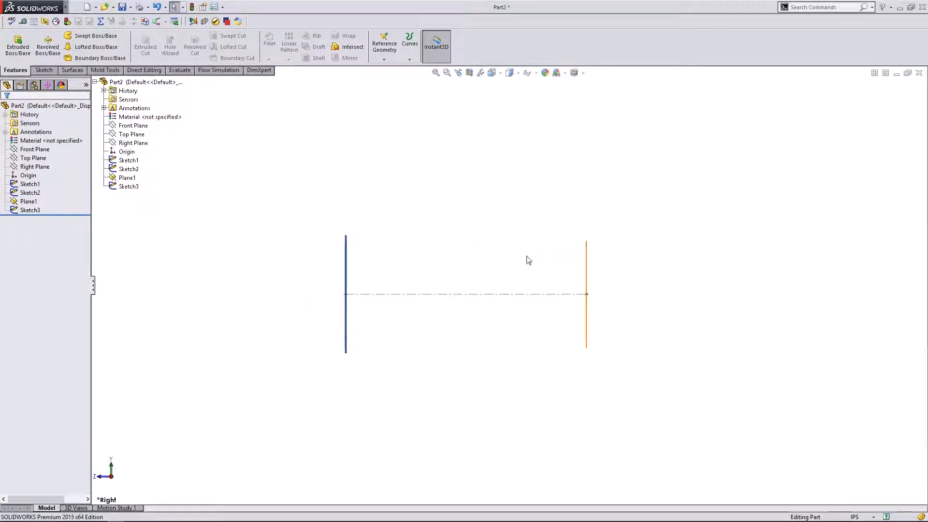
{"action": "scroll", "coordinate": [518, 274], "scroll_direction": "down", "scroll_amount": 1}
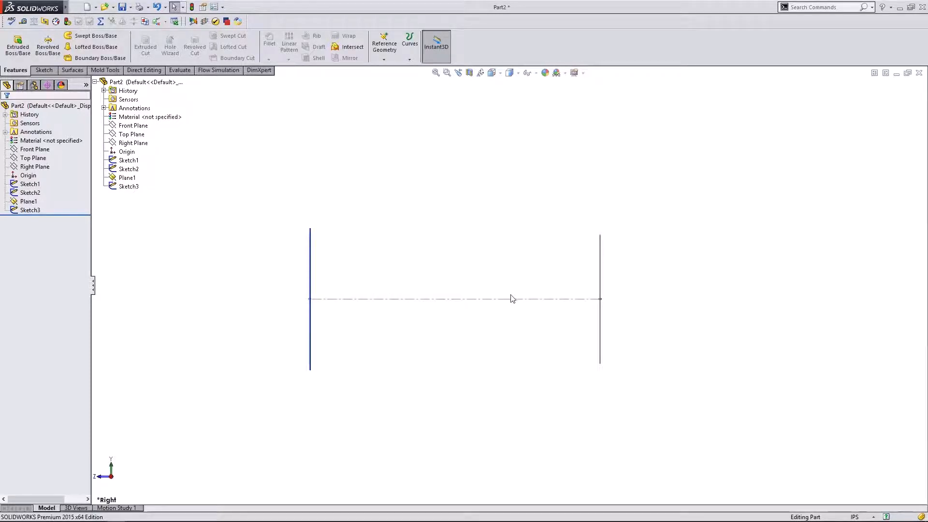
{"action": "middle_click_drag", "start_coordinate": [394, 294], "coordinate": [425, 288]}
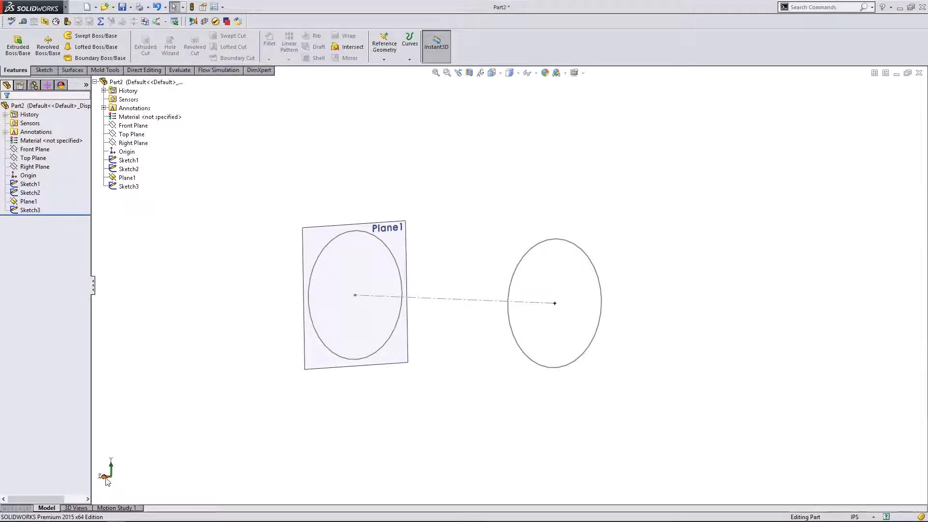
{"action": "left_click", "coordinate": [105, 477]}
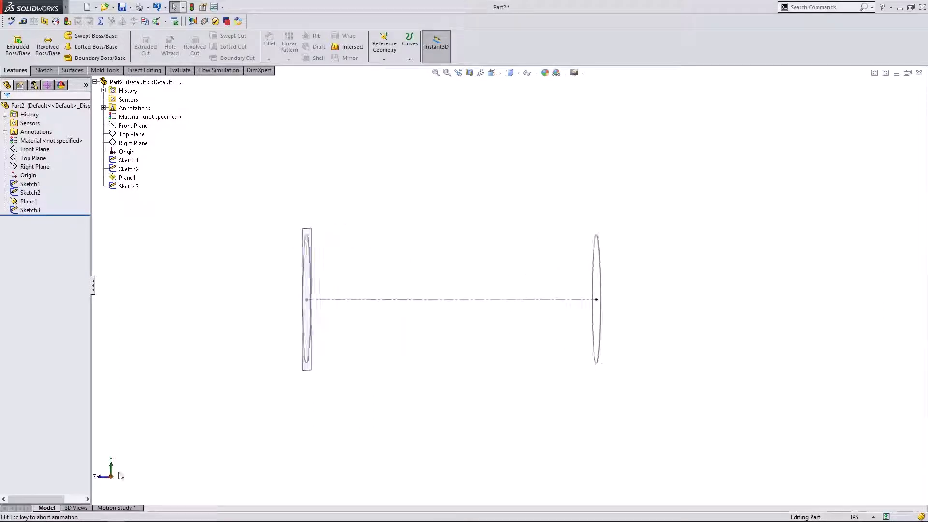
{"action": "left_click", "coordinate": [26, 150]}
{"action": "left_click", "coordinate": [30, 168]}
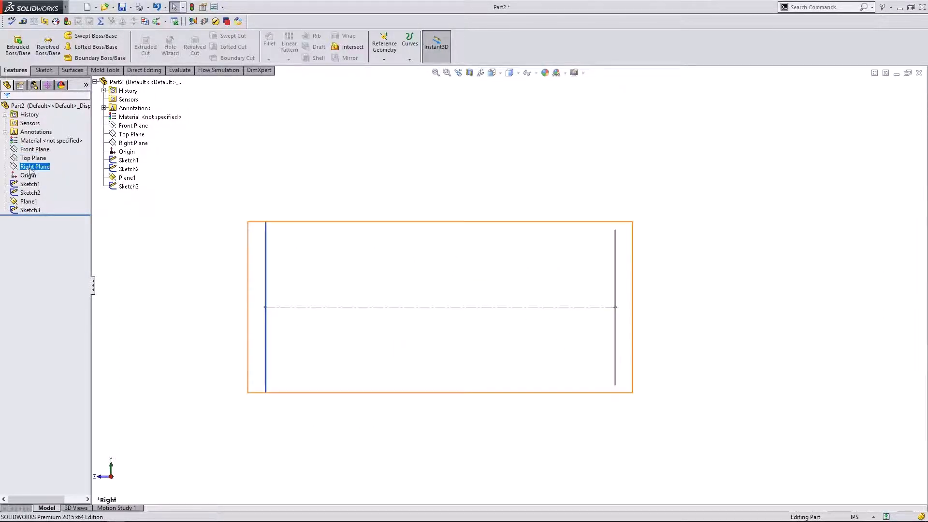
{"action": "left_click", "coordinate": [68, 151]}
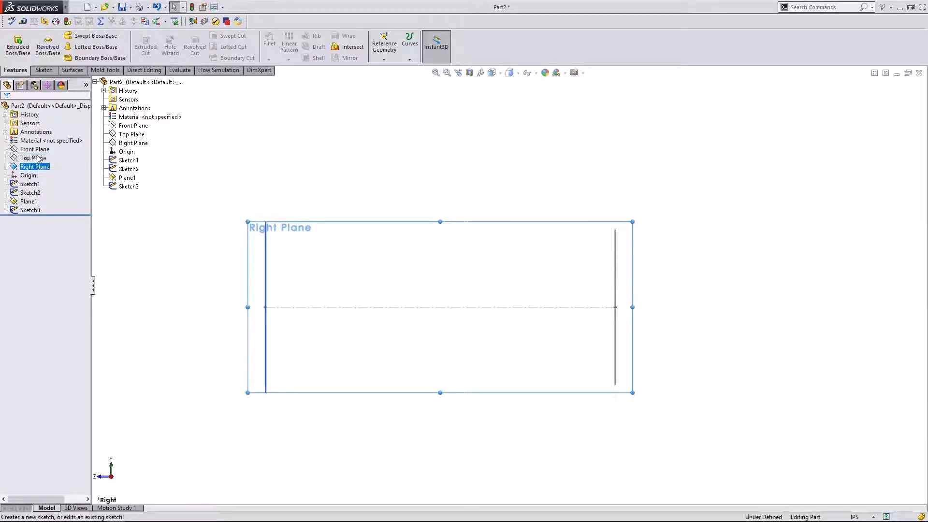
{"action": "scroll", "coordinate": [527, 278], "scroll_direction": "up", "scroll_amount": 2}
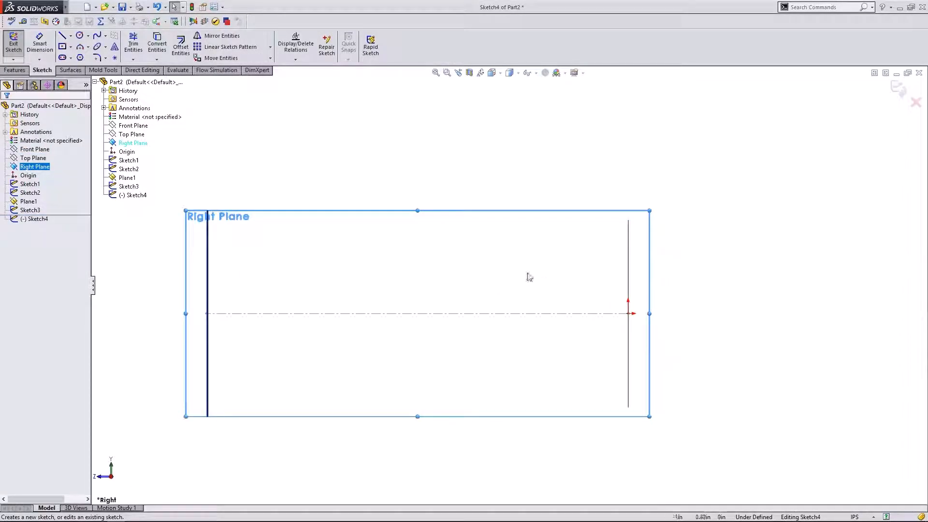
Step: Sketch an upward-bulging three-point arc above the construction line, starting near the top of the Front Plane circle
{"action": "left_click", "coordinate": [80, 48]}
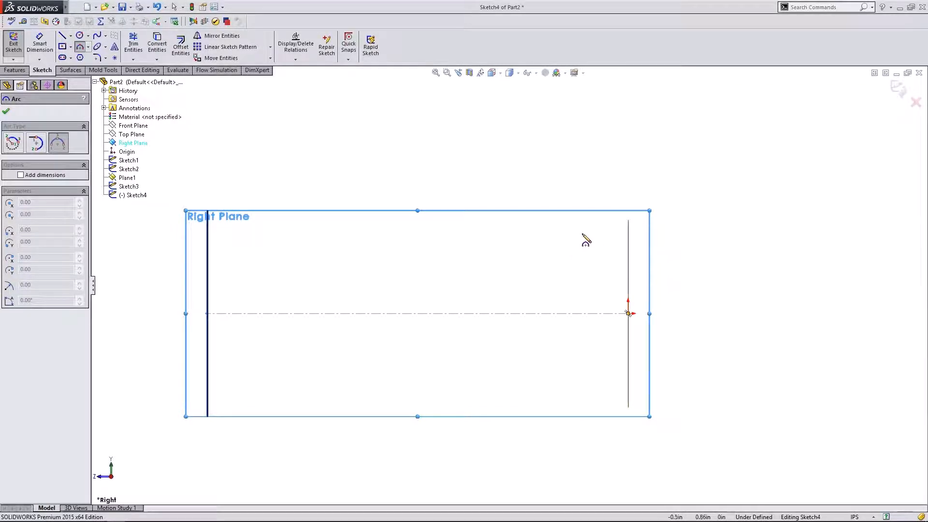
{"action": "middle_click_drag", "start_coordinate": [582, 234], "coordinate": [593, 235]}
{"action": "left_click", "coordinate": [581, 219]}
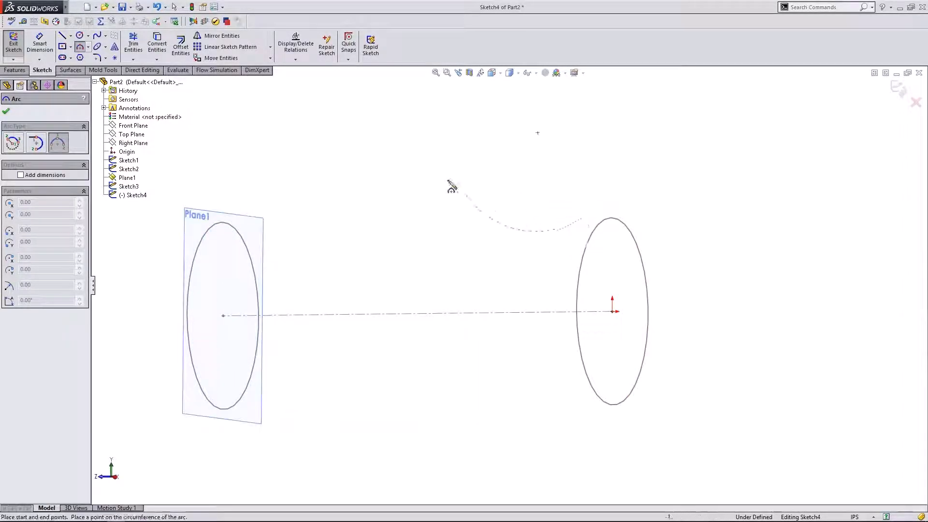
{"action": "left_click", "coordinate": [380, 185]}
{"action": "left_click", "coordinate": [471, 173]}
{"action": "key", "text": "Escape"}
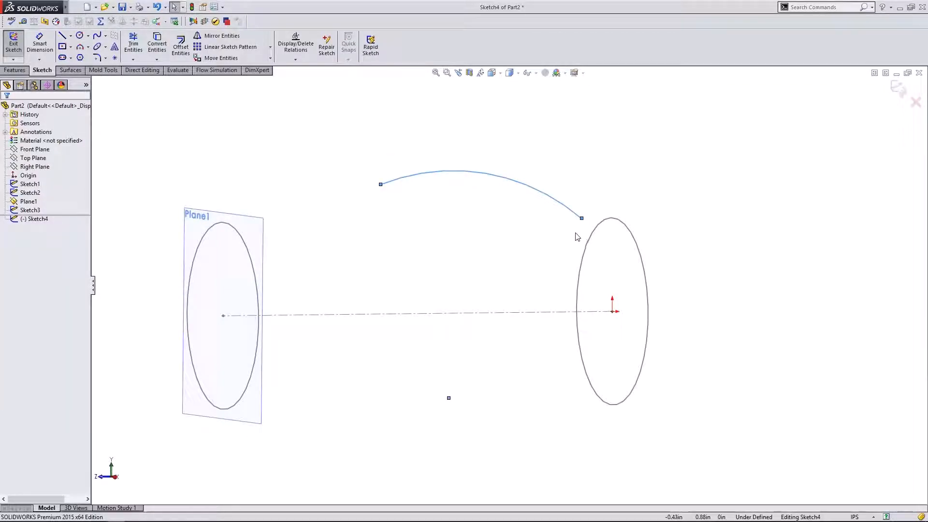
Step: Add a Pierce relation between the arc's endpoint nearest the origin and the Front Plane circle
{"action": "left_click", "coordinate": [582, 218]}
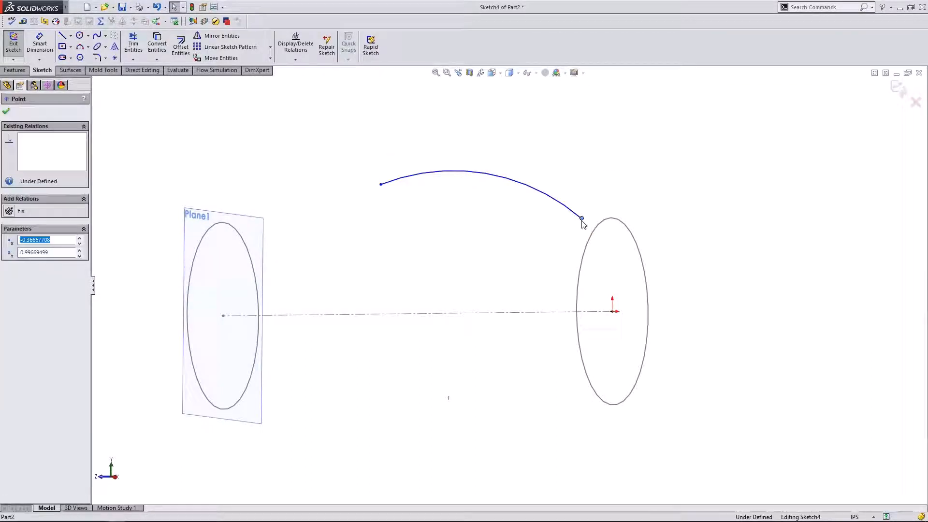
{"action": "left_click", "coordinate": [611, 224], "text": "ctrl"}
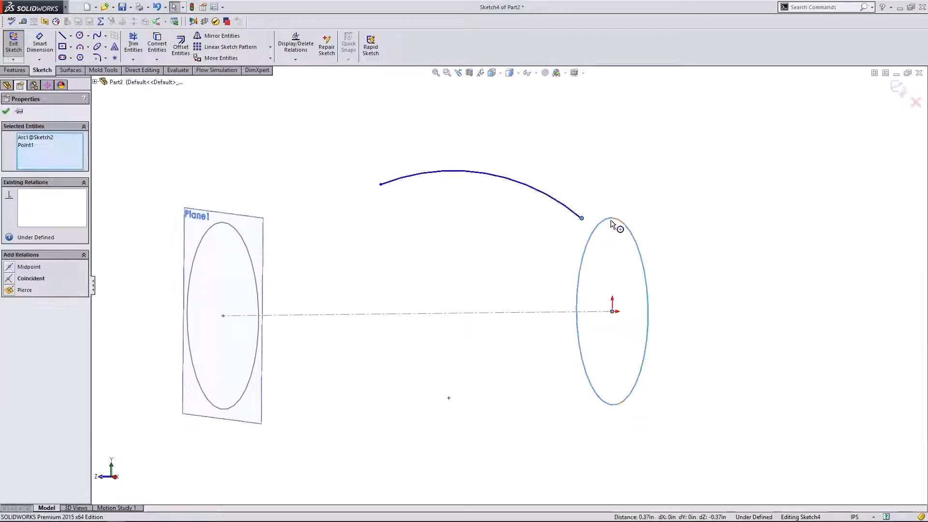
{"action": "left_click", "coordinate": [13, 292]}
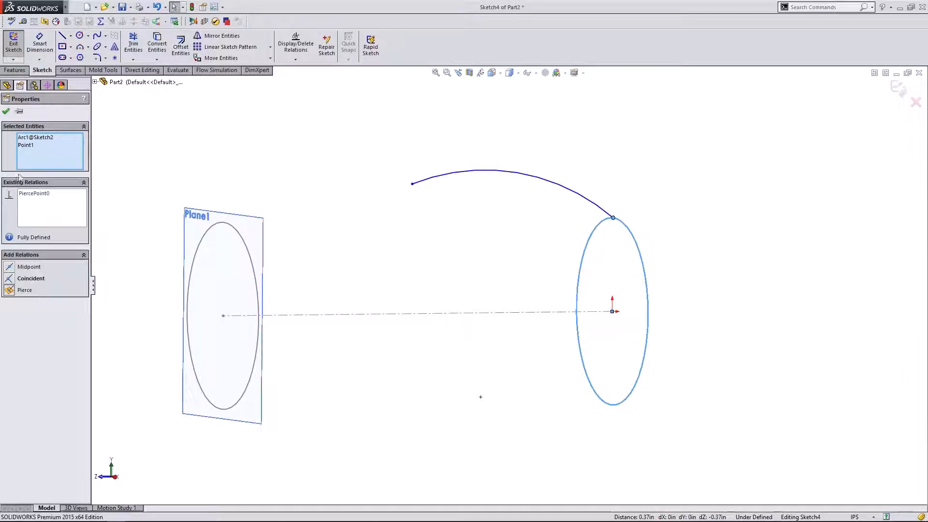
{"action": "left_click", "coordinate": [6, 110]}
Step: Shorten and flatten the arc by moving its free endpoint towards the pierced end, viewed from the right
{"action": "middle_click_drag", "start_coordinate": [384, 218], "coordinate": [414, 242]}
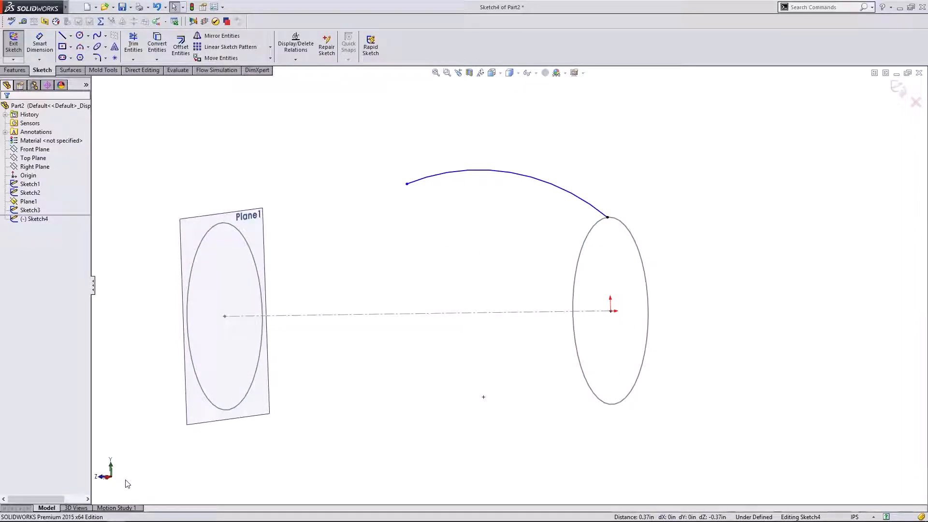
{"action": "left_click", "coordinate": [110, 479]}
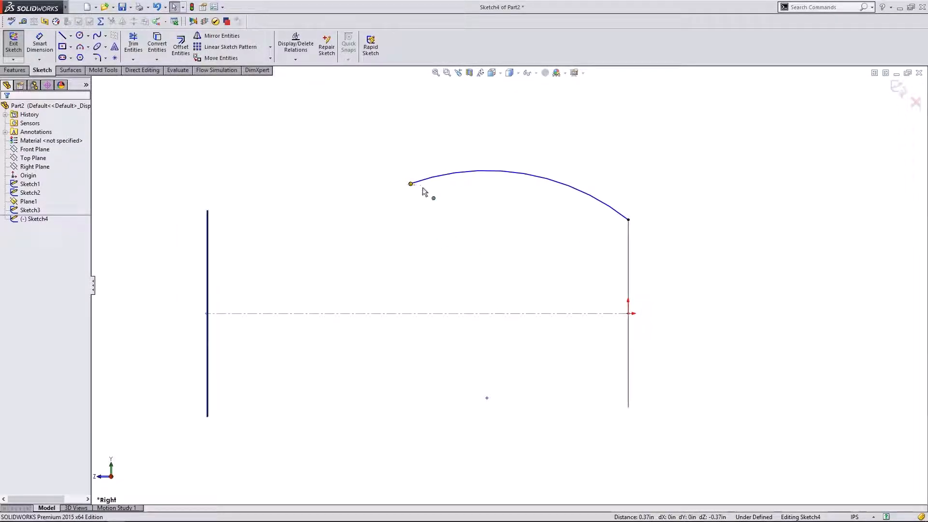
{"action": "left_click_drag", "start_coordinate": [411, 183], "coordinate": [492, 215]}
{"action": "left_click", "coordinate": [477, 225]}
Step: Sketch a second three-point arc that starts at the first arc's free endpoint and dips downward towards Plane1
{"action": "left_click", "coordinate": [81, 49]}
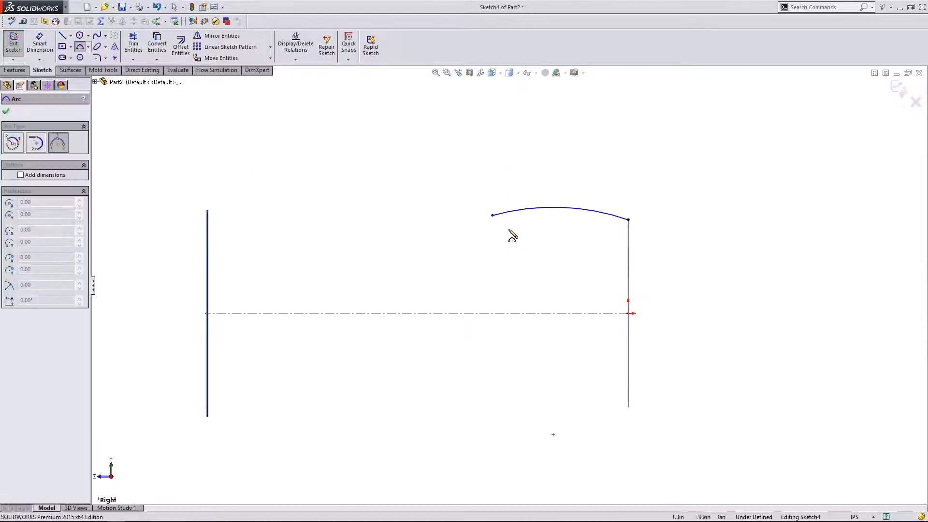
{"action": "left_click", "coordinate": [492, 215]}
{"action": "left_click", "coordinate": [385, 207]}
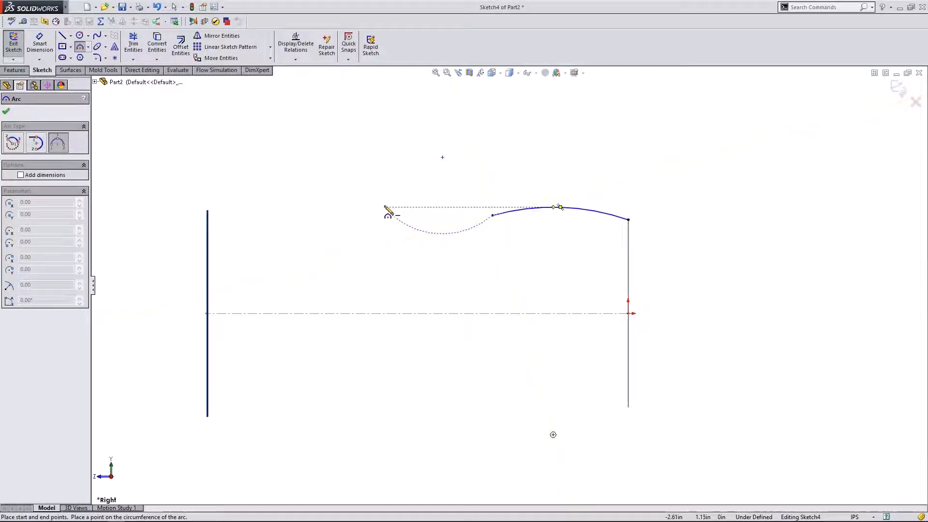
{"action": "left_click", "coordinate": [425, 228]}
{"action": "key", "text": "Escape"}
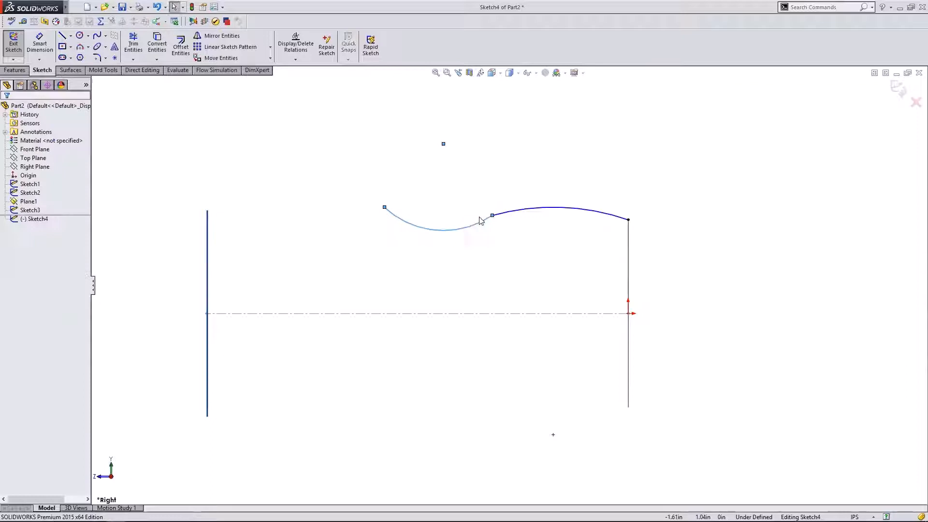
Step: Move the arcs' shared endpoint slightly towards the Front Plane circle and make the two arcs tangent
{"action": "left_click_drag", "start_coordinate": [492, 216], "coordinate": [518, 220]}
{"action": "left_click", "coordinate": [507, 215]}
{"action": "left_click", "coordinate": [523, 216], "text": "ctrl"}
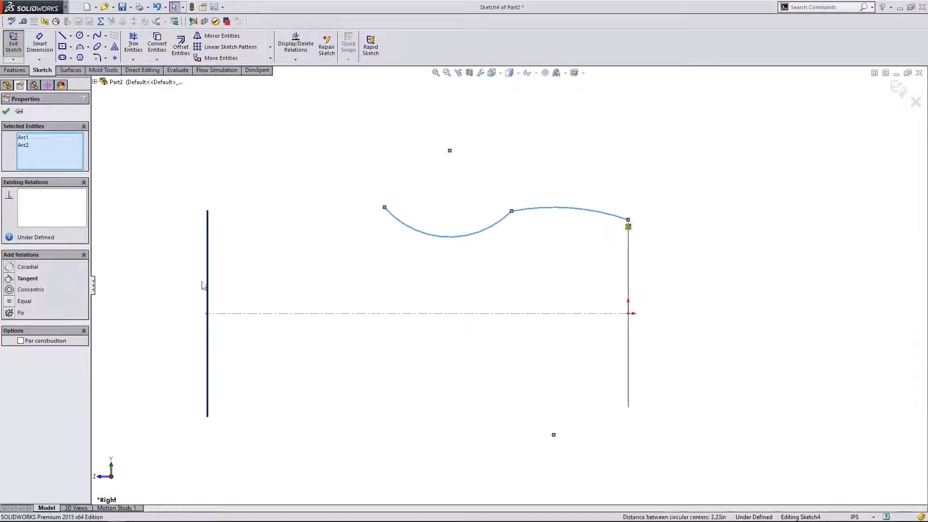
{"action": "left_click", "coordinate": [22, 278]}
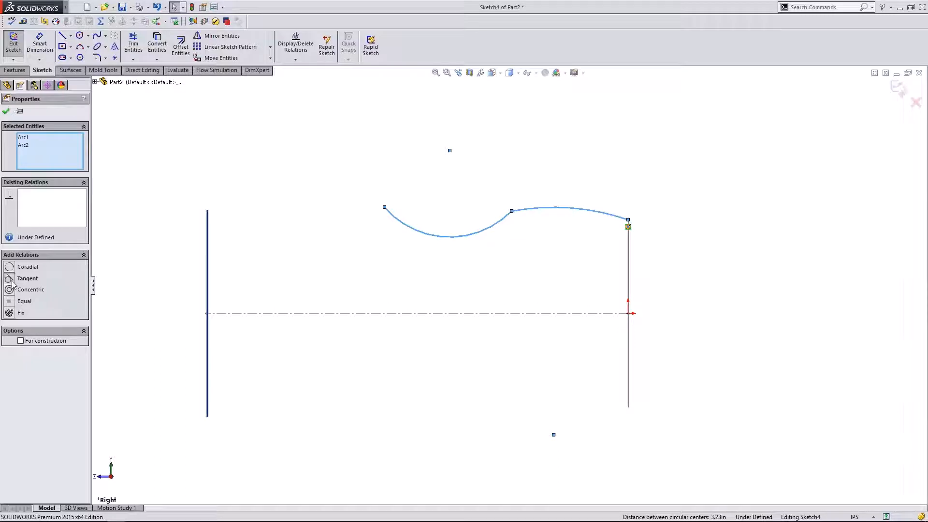
{"action": "left_click", "coordinate": [6, 110]}
Step: Reshape the tangent arcs by moving the second arc's free end closer and lowering their shared point
{"action": "left_click_drag", "start_coordinate": [475, 221], "coordinate": [528, 220]}
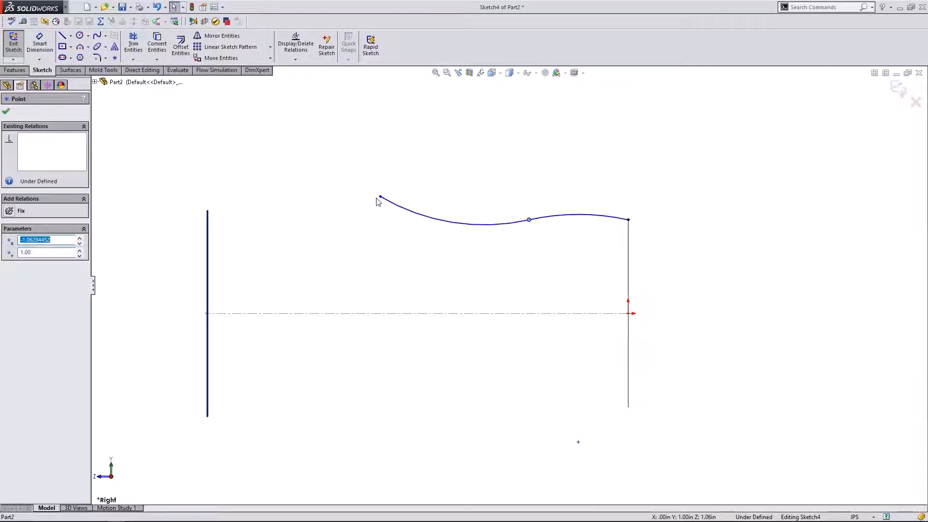
{"action": "left_click_drag", "start_coordinate": [380, 198], "coordinate": [478, 199]}
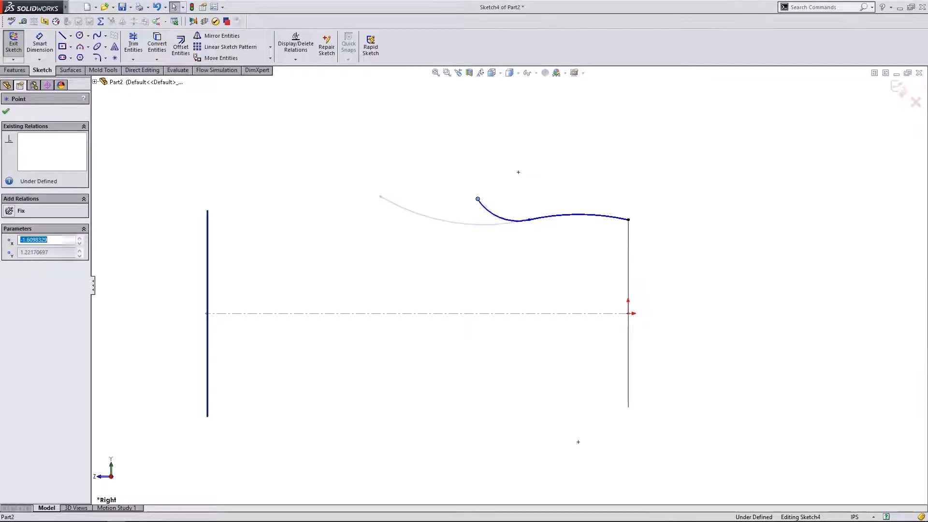
{"action": "left_click_drag", "start_coordinate": [529, 220], "coordinate": [533, 250]}
{"action": "key", "text": "Escape"}
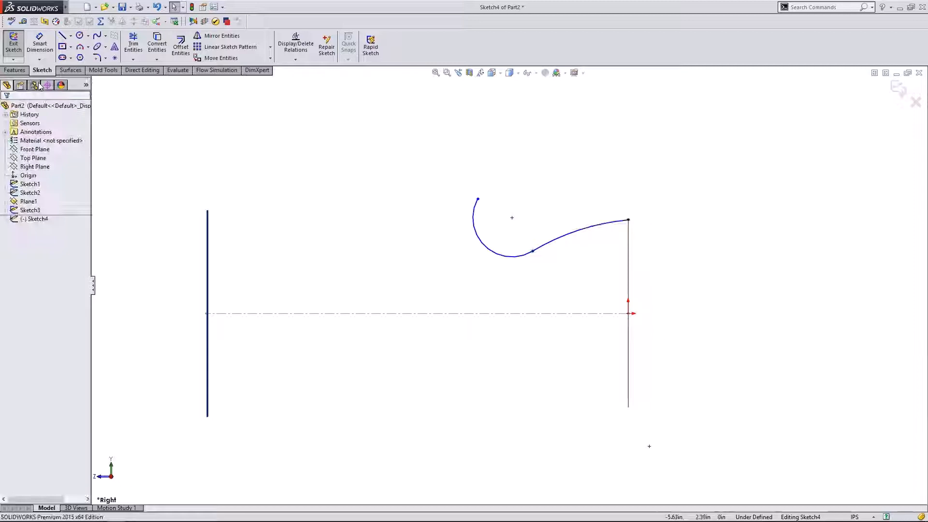
Step: Draw a horizontal construction line about 1.08 in long from the pierced endpoint outward, away from Plane1
{"action": "left_click", "coordinate": [62, 35]}
{"action": "left_click", "coordinate": [628, 220]}
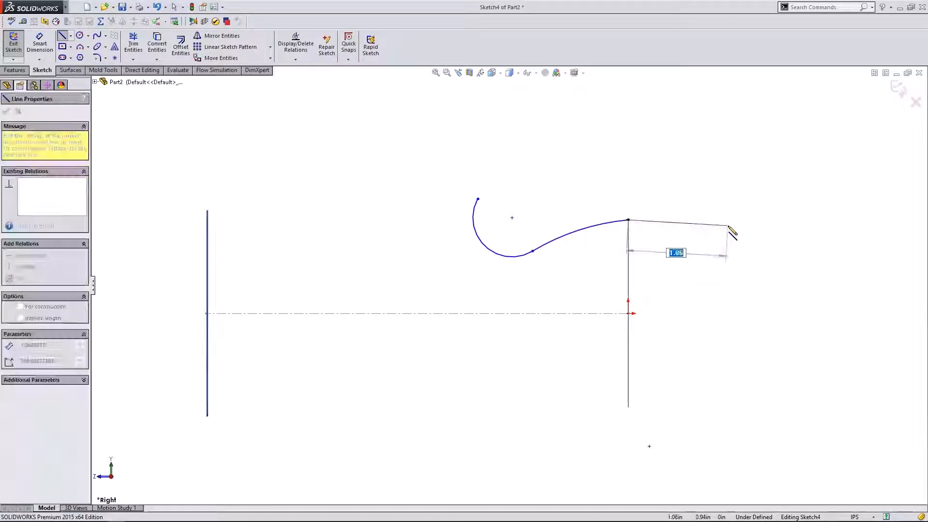
{"action": "left_click", "coordinate": [729, 220]}
{"action": "key", "text": "Escape"}
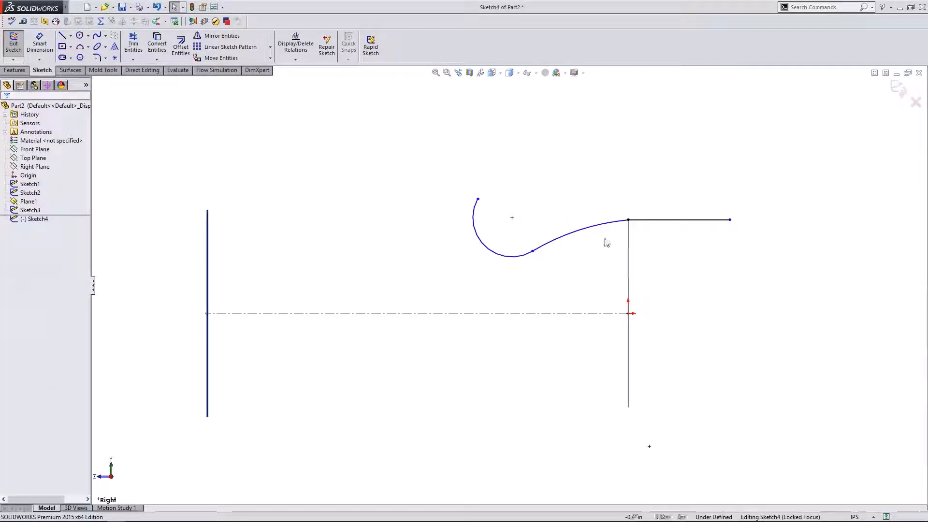
{"action": "left_click", "coordinate": [689, 222]}
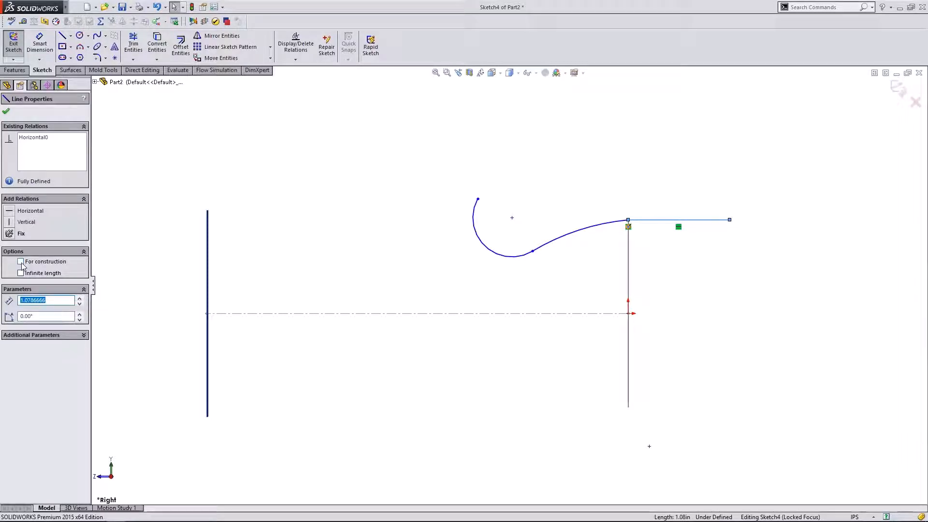
{"action": "left_click", "coordinate": [20, 262]}
{"action": "left_click", "coordinate": [327, 221]}
Step: Make the first arc tangent to the horizontal construction line
{"action": "left_click", "coordinate": [651, 220]}
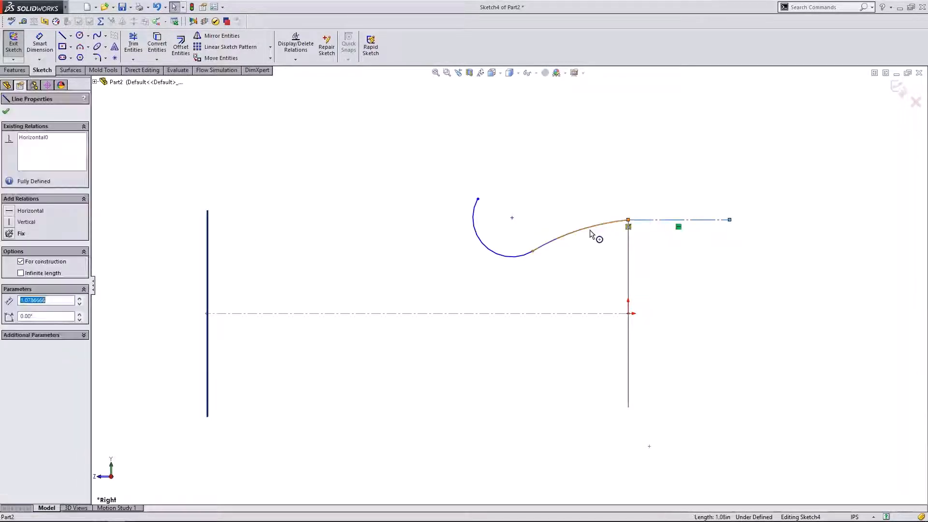
{"action": "left_click", "coordinate": [589, 227], "text": "ctrl"}
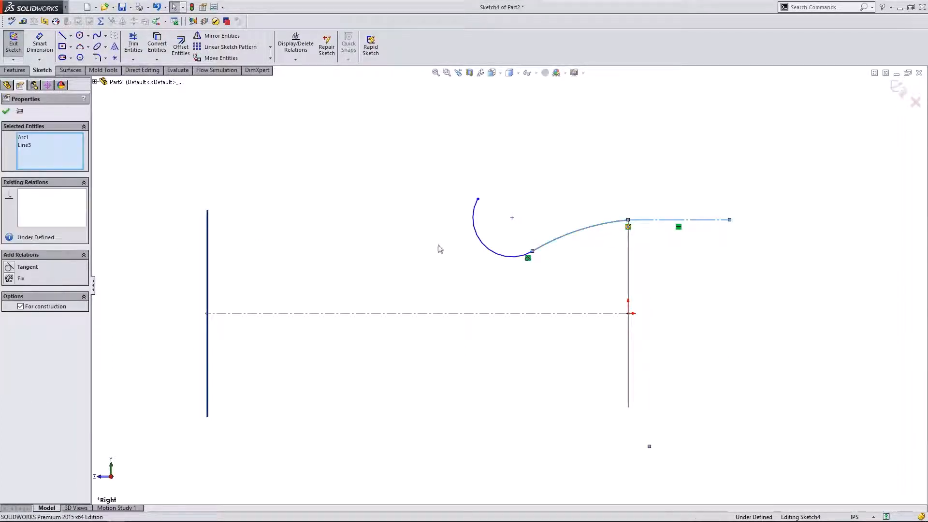
{"action": "left_click", "coordinate": [9, 268]}
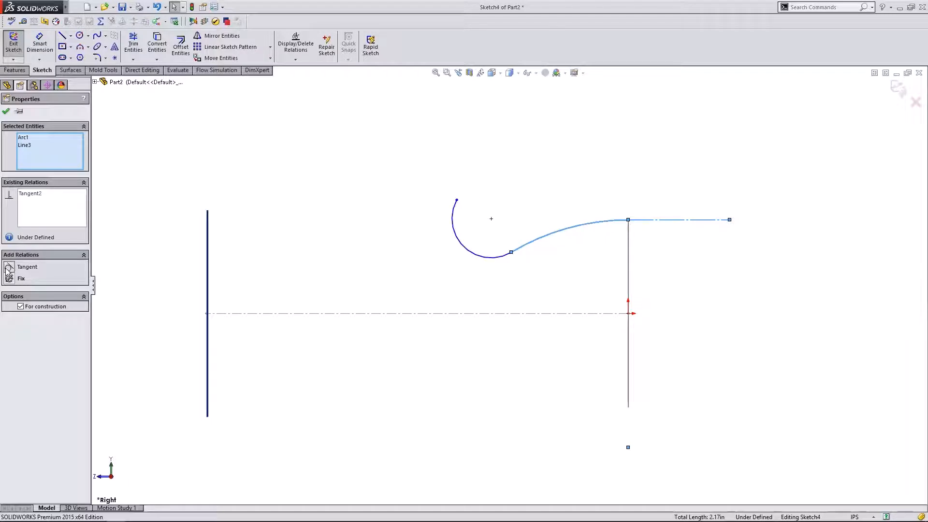
{"action": "left_click", "coordinate": [7, 111]}
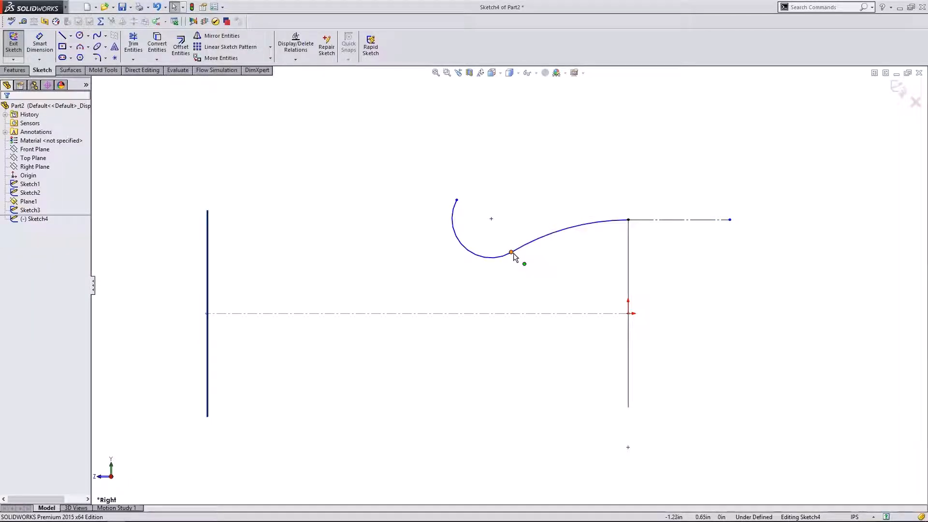
Step: Raise the arcs' shared point and move the second arc's free end inward to a shallow dip level with the construction line
{"action": "left_click_drag", "start_coordinate": [512, 253], "coordinate": [547, 236]}
{"action": "left_click", "coordinate": [493, 208]}
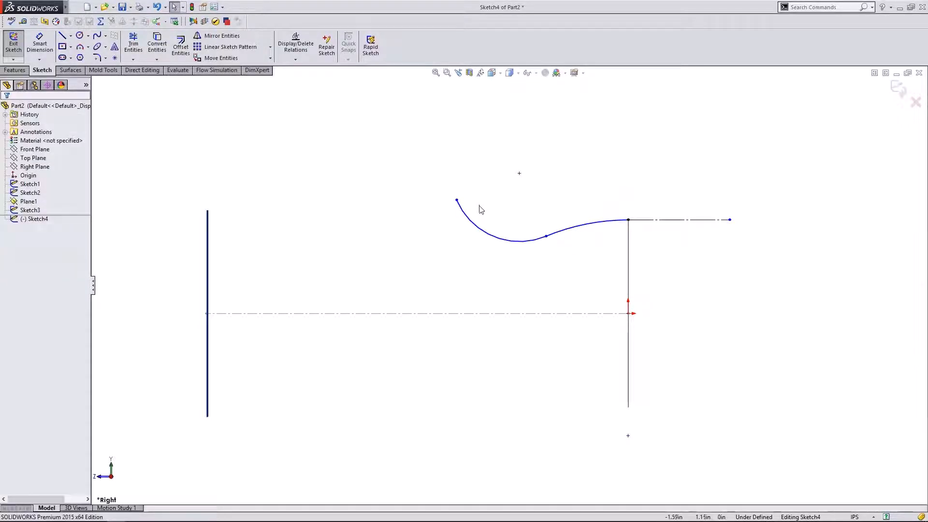
{"action": "left_click_drag", "start_coordinate": [457, 200], "coordinate": [506, 221]}
{"action": "left_click", "coordinate": [500, 248]}
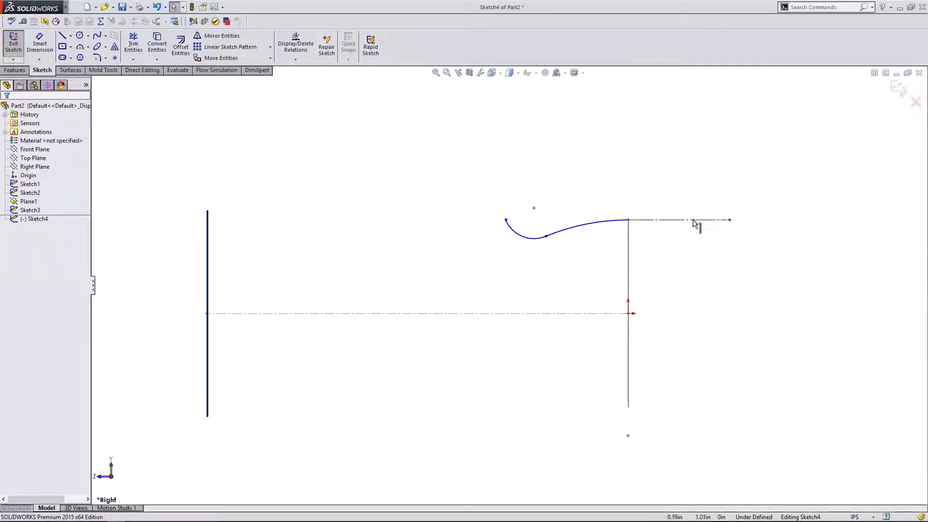
{"action": "scroll", "coordinate": [693, 220], "scroll_direction": "down", "scroll_amount": 1}
{"action": "scroll", "coordinate": [637, 208], "scroll_direction": "up", "scroll_amount": 1}
{"action": "scroll", "coordinate": [520, 277], "scroll_direction": "up", "scroll_amount": 1}
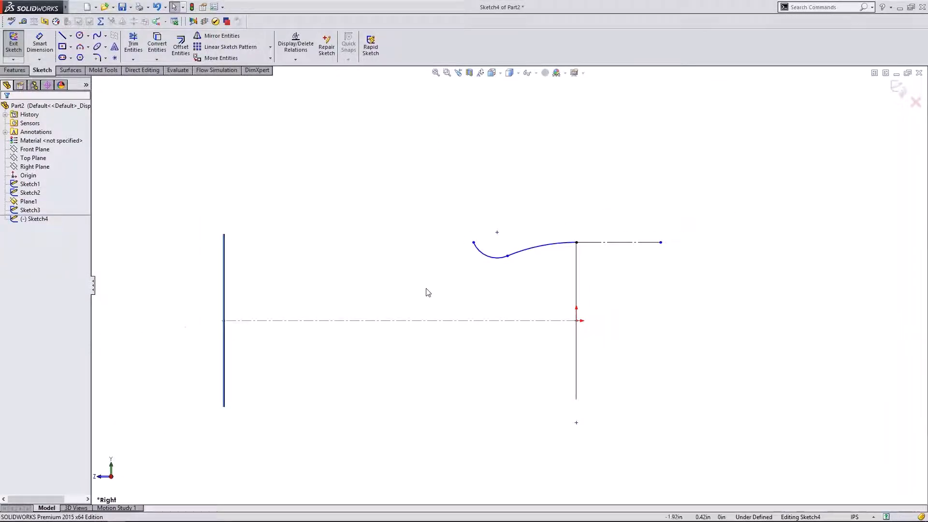
{"action": "scroll", "coordinate": [427, 291], "scroll_direction": "down", "scroll_amount": 1}
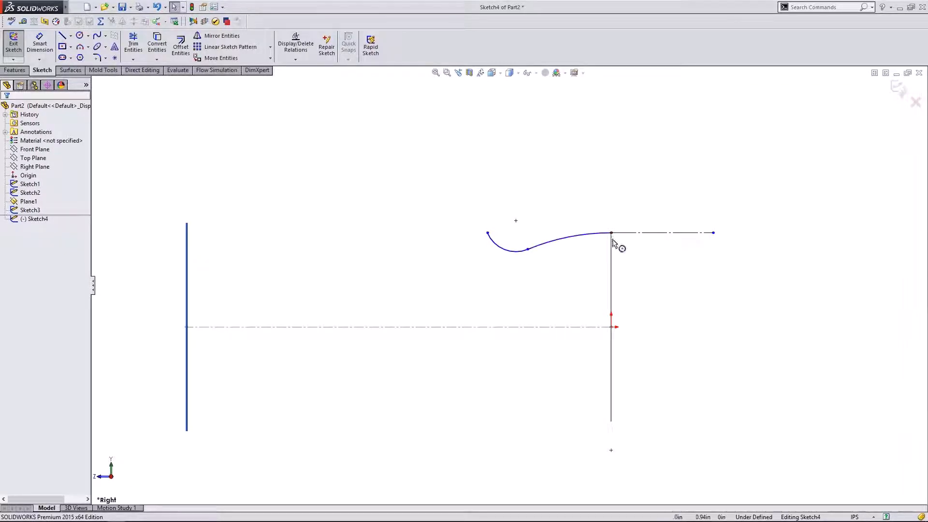
{"action": "scroll", "coordinate": [510, 266], "scroll_direction": "up", "scroll_amount": 1}
{"action": "scroll", "coordinate": [314, 275], "scroll_direction": "down", "scroll_amount": 1}
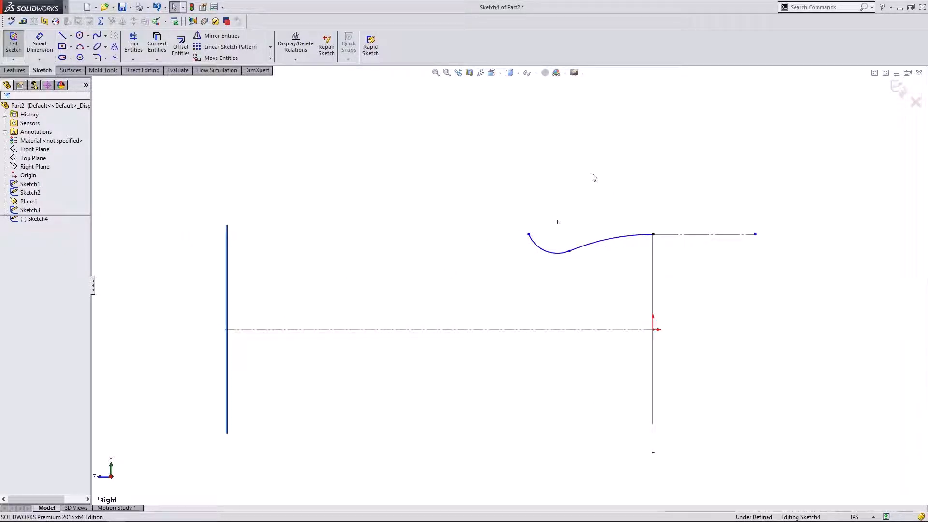
Step: Move the second arc's free end slightly outward and make it horizontal with the pierced endpoint
{"action": "left_click_drag", "start_coordinate": [530, 235], "coordinate": [523, 236]}
{"action": "left_click", "coordinate": [507, 237]}
{"action": "left_click", "coordinate": [523, 234]}
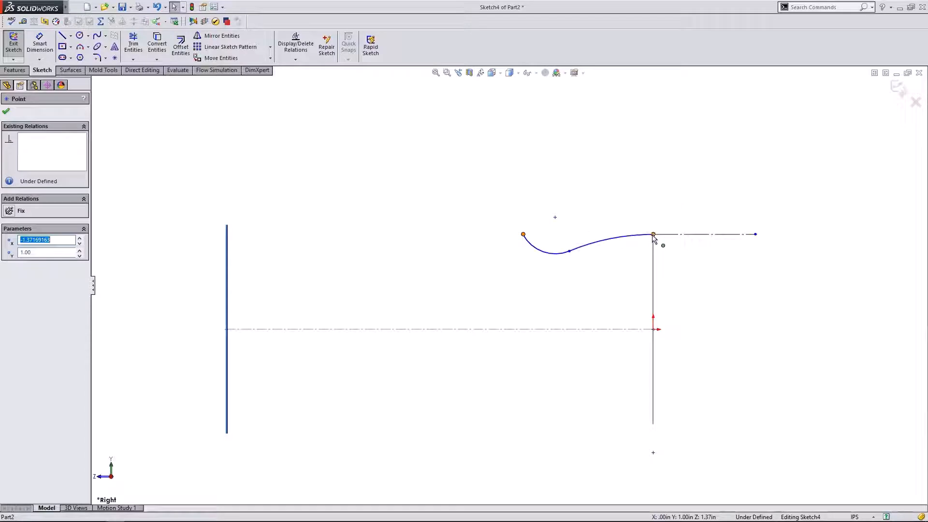
{"action": "left_click", "coordinate": [653, 236], "text": "ctrl"}
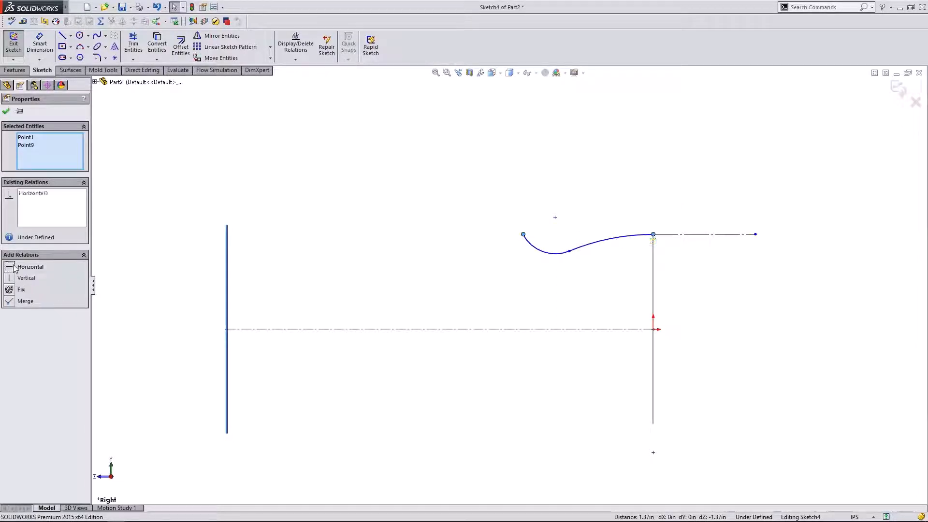
{"action": "left_click", "coordinate": [7, 110]}
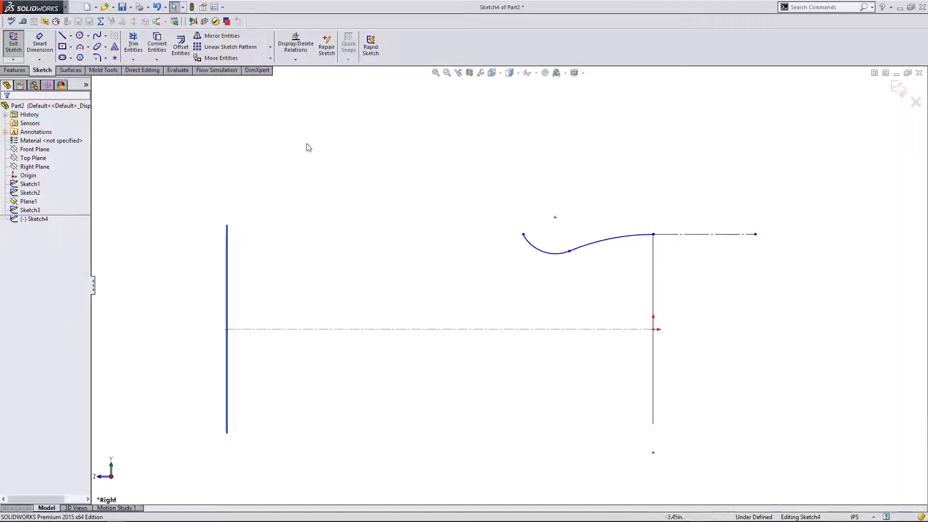
Step: Add a 90° upward three-point arc of about 0.52 in radius from the free end, followed by a downward one of about 0.61 in
{"action": "left_click", "coordinate": [523, 235]}
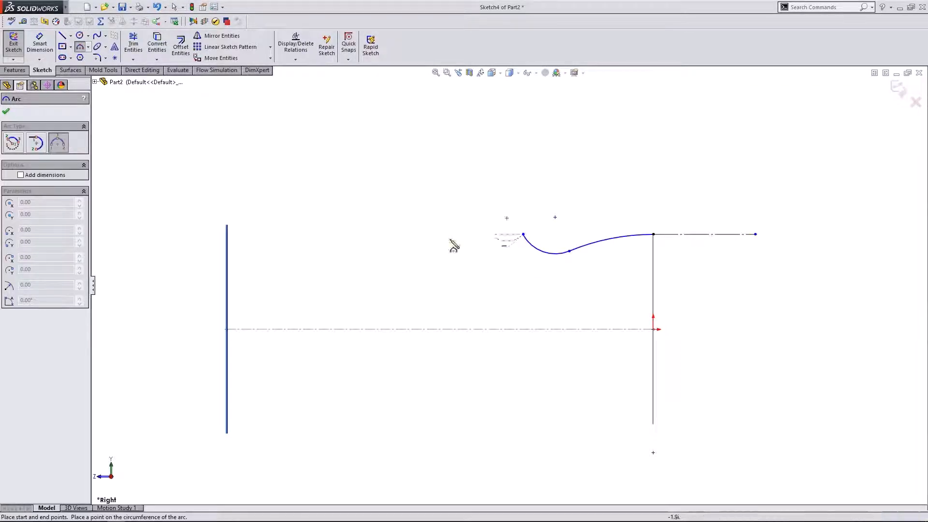
{"action": "left_click", "coordinate": [454, 235]}
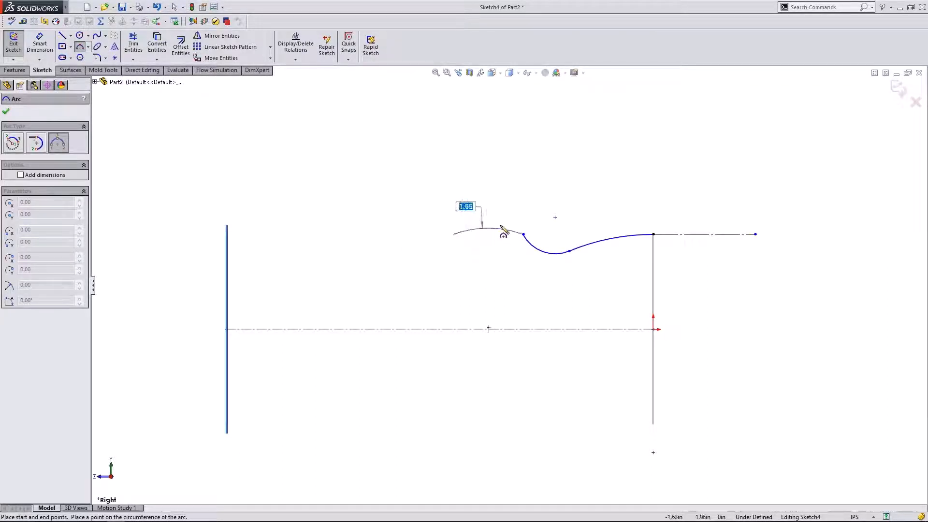
{"action": "left_click", "coordinate": [488, 220]}
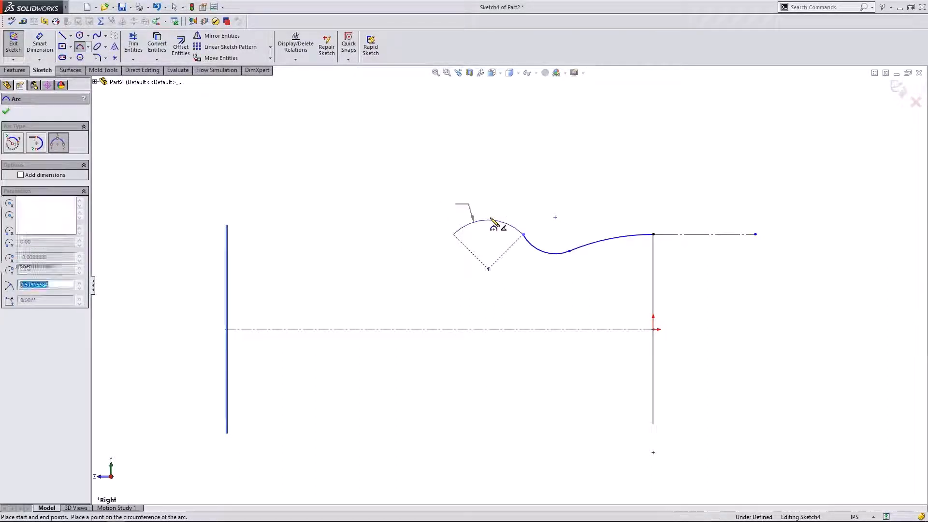
{"action": "left_click", "coordinate": [453, 235]}
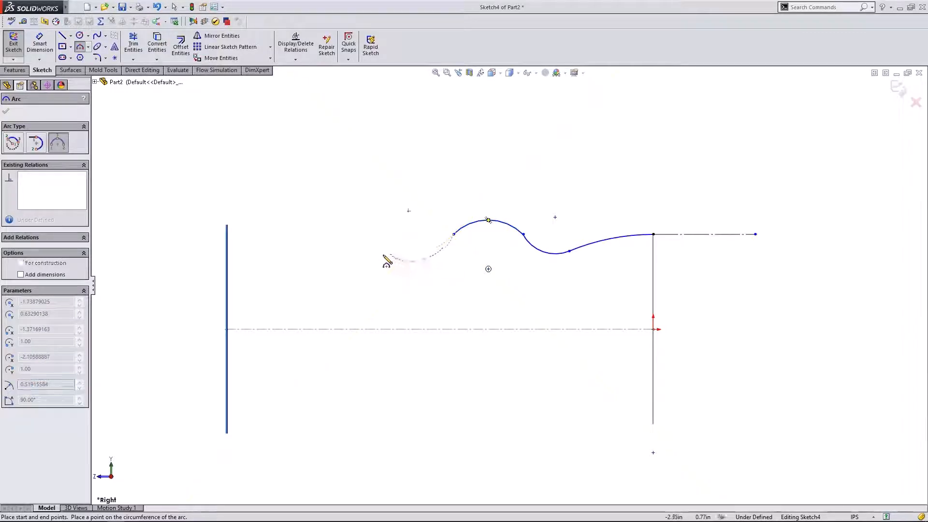
{"action": "left_click", "coordinate": [371, 235]}
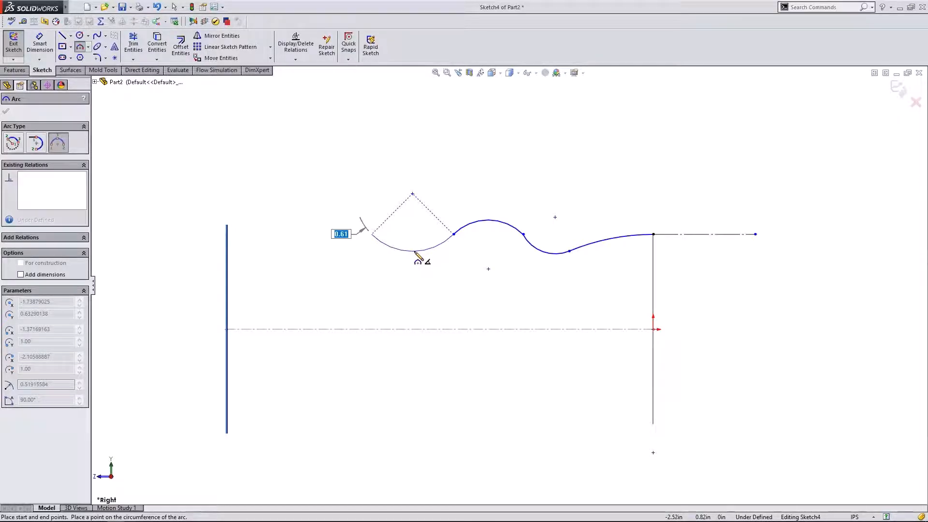
{"action": "left_click", "coordinate": [415, 252]}
{"action": "left_click", "coordinate": [6, 113]}
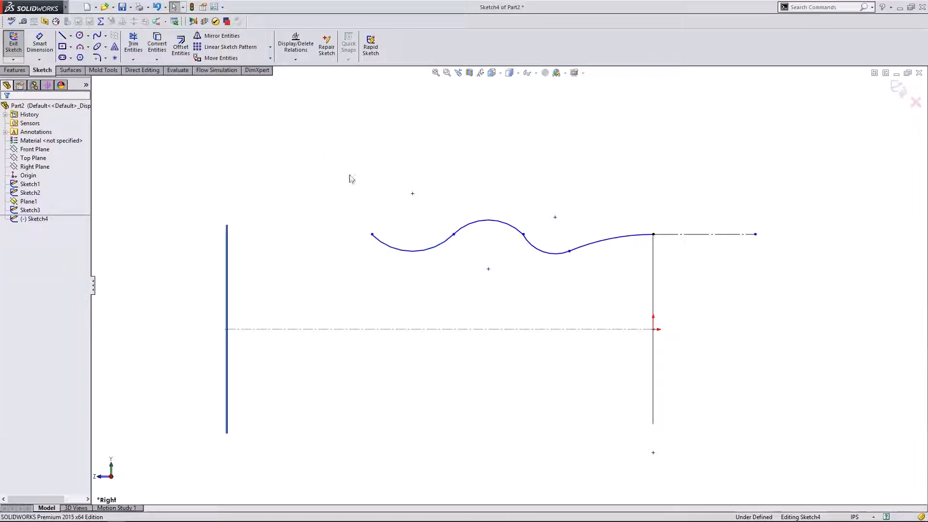
Step: Shift the second and third arcs' shared point toward Plane1 and bring the fourth arc's free end inward, level with the other joints
{"action": "mouse_move", "coordinate": [373, 234]}
{"action": "left_mouse_down"}
{"action": "mouse_move", "coordinate": [376, 252]}
{"action": "mouse_move", "coordinate": [385, 244]}
{"action": "mouse_move", "coordinate": [375, 239]}
{"action": "left_mouse_up"}
{"action": "left_click", "coordinate": [498, 254]}
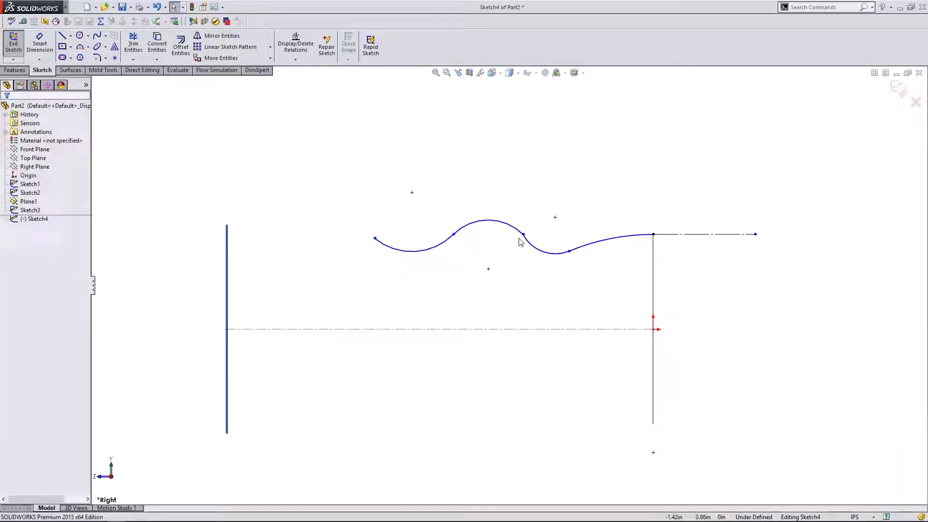
{"action": "mouse_move", "coordinate": [523, 235]}
{"action": "left_mouse_down"}
{"action": "mouse_move", "coordinate": [503, 264]}
{"action": "mouse_move", "coordinate": [524, 245]}
{"action": "mouse_move", "coordinate": [518, 235]}
{"action": "left_mouse_up"}
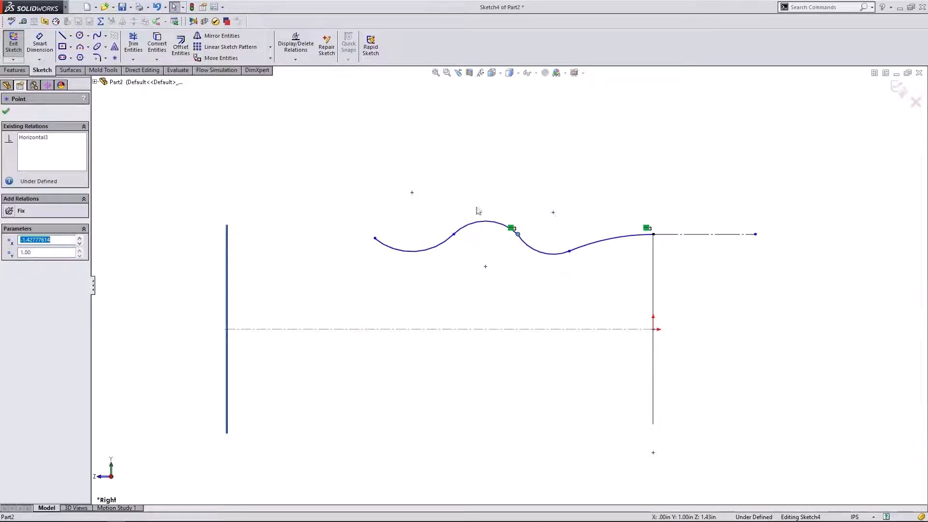
{"action": "left_click", "coordinate": [229, 190]}
{"action": "mouse_move", "coordinate": [376, 238]}
{"action": "left_mouse_down"}
{"action": "mouse_move", "coordinate": [411, 238]}
{"action": "mouse_move", "coordinate": [389, 238]}
{"action": "left_mouse_up"}
{"action": "left_click_drag", "start_coordinate": [388, 238], "coordinate": [387, 236]}
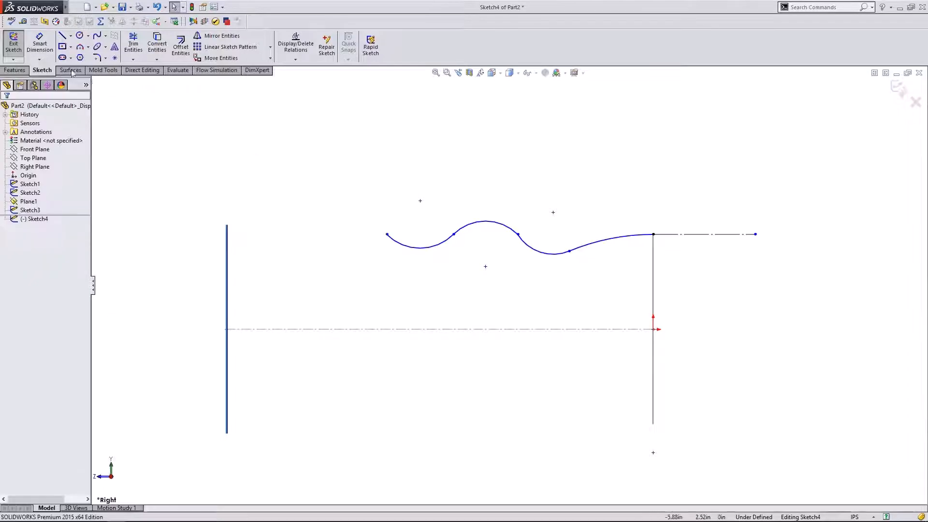
Step: Continue the chain with a 90° upward arc of about 0.76 in radius and a 180° arc of about 0.36 in ending in line with Plane1
{"action": "left_click", "coordinate": [81, 47]}
{"action": "left_click", "coordinate": [387, 236]}
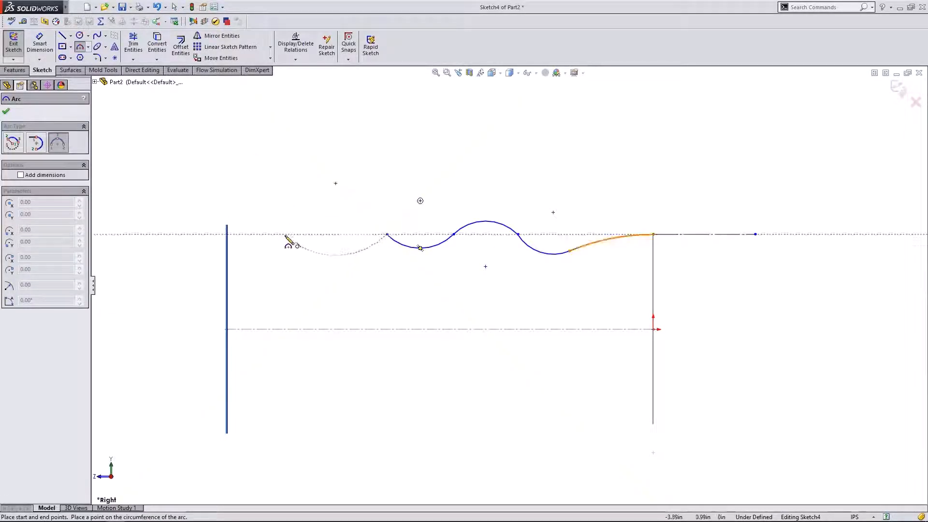
{"action": "left_click", "coordinate": [285, 234]}
{"action": "left_click", "coordinate": [329, 213]}
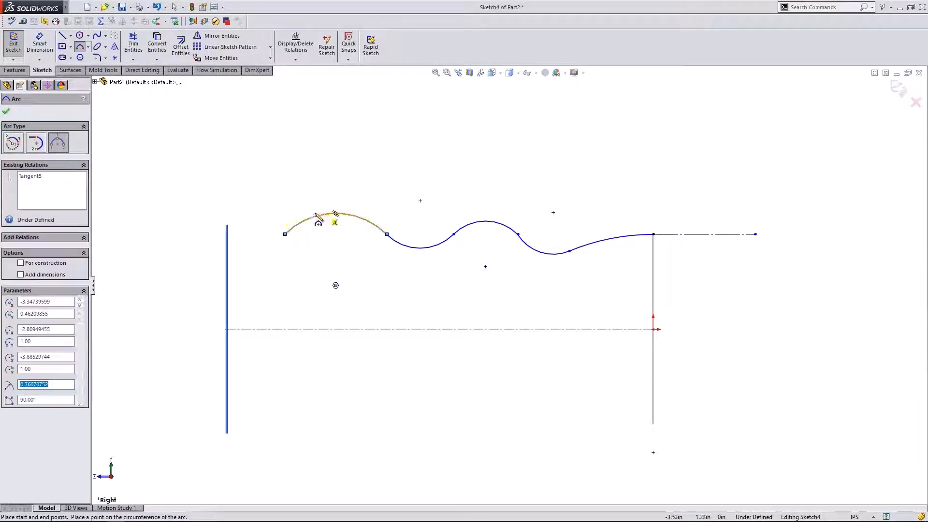
{"action": "left_click", "coordinate": [285, 233]}
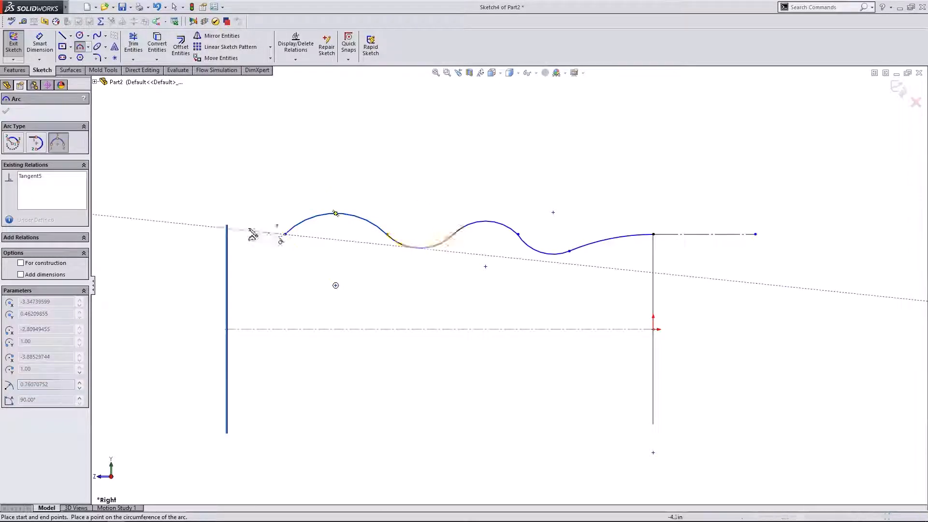
{"action": "left_click", "coordinate": [229, 201]}
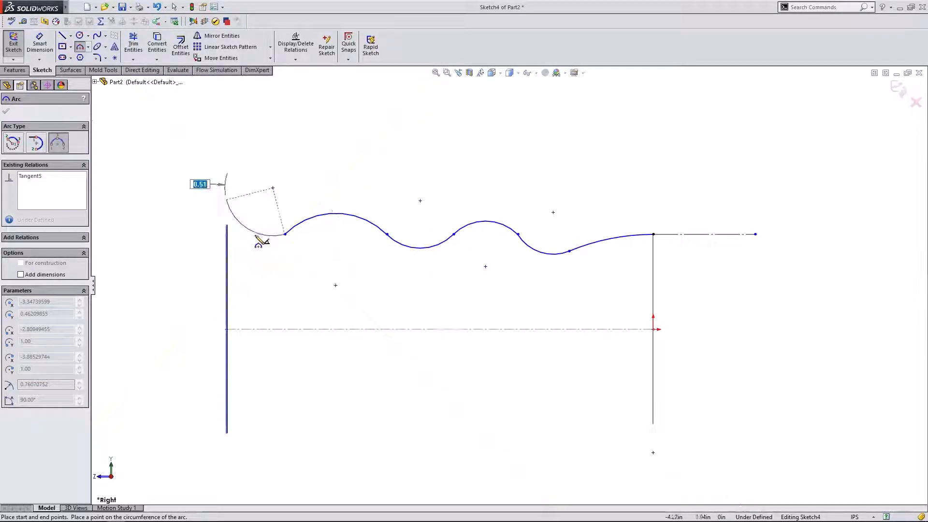
{"action": "left_click", "coordinate": [261, 255]}
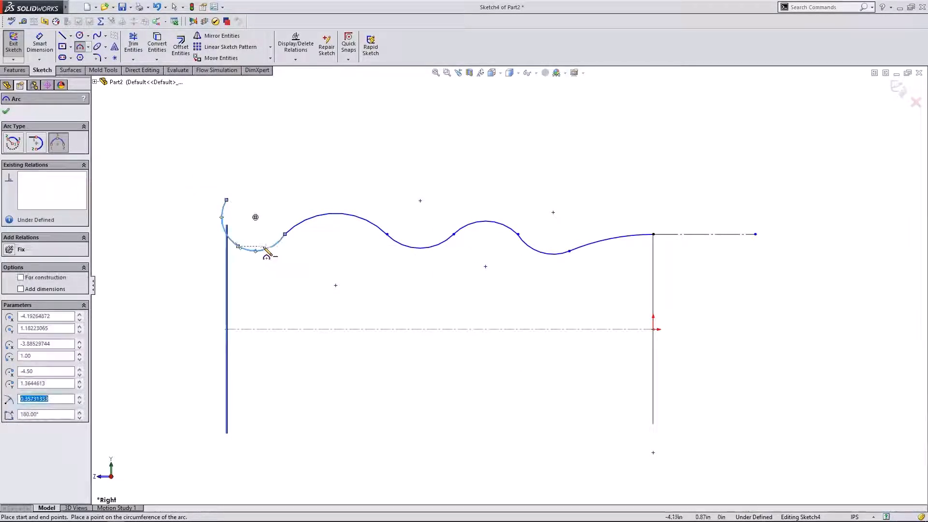
{"action": "key", "text": "Escape"}
Step: Raise the sixth arc's free end and make the sixth arc tangent to the fifth arc
{"action": "mouse_move", "coordinate": [228, 200]}
{"action": "left_mouse_down"}
{"action": "mouse_move", "coordinate": [219, 253]}
{"action": "mouse_move", "coordinate": [245, 227]}
{"action": "mouse_move", "coordinate": [207, 192]}
{"action": "mouse_move", "coordinate": [218, 188]}
{"action": "left_mouse_up"}
{"action": "left_click", "coordinate": [277, 242]}
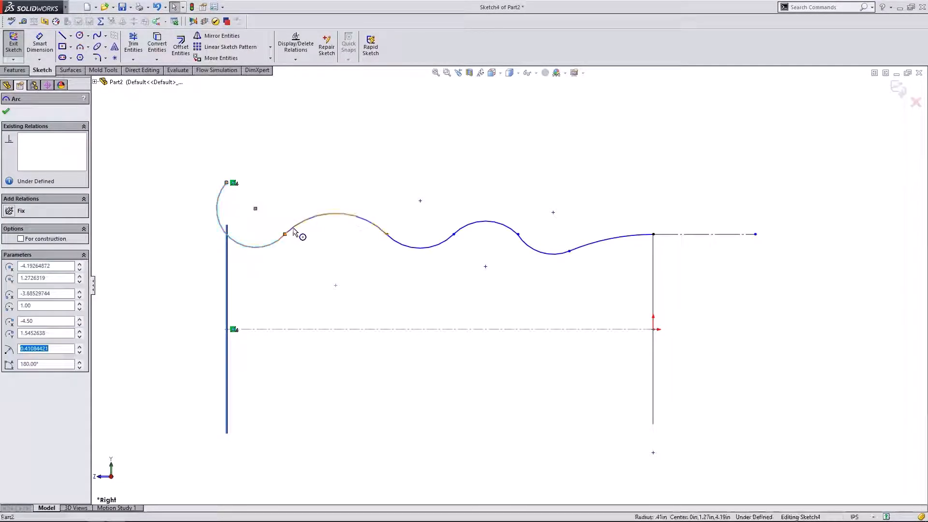
{"action": "left_click", "coordinate": [296, 227], "text": "ctrl"}
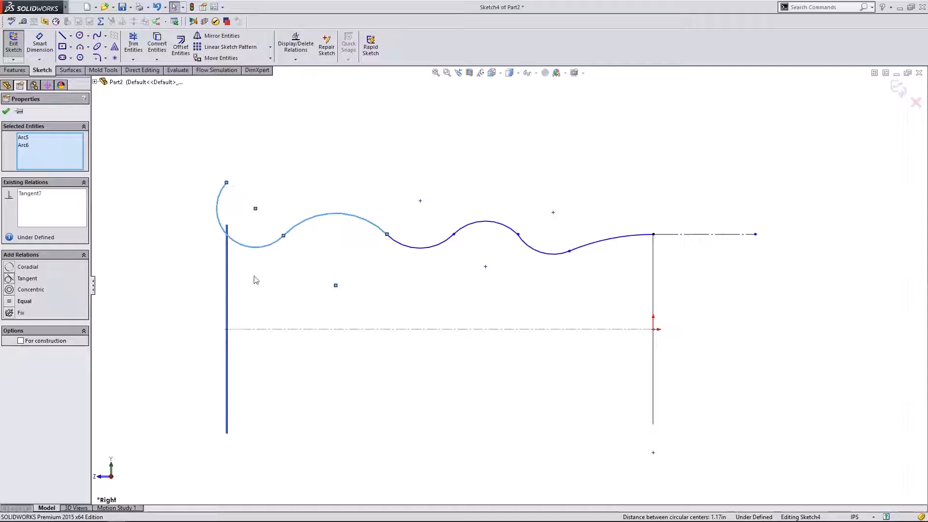
{"action": "left_click", "coordinate": [289, 272]}
Step: Add a pierce relation between the sixth arc's free end and the circle on Plane1
{"action": "middle_click_drag", "start_coordinate": [331, 293], "coordinate": [293, 303]}
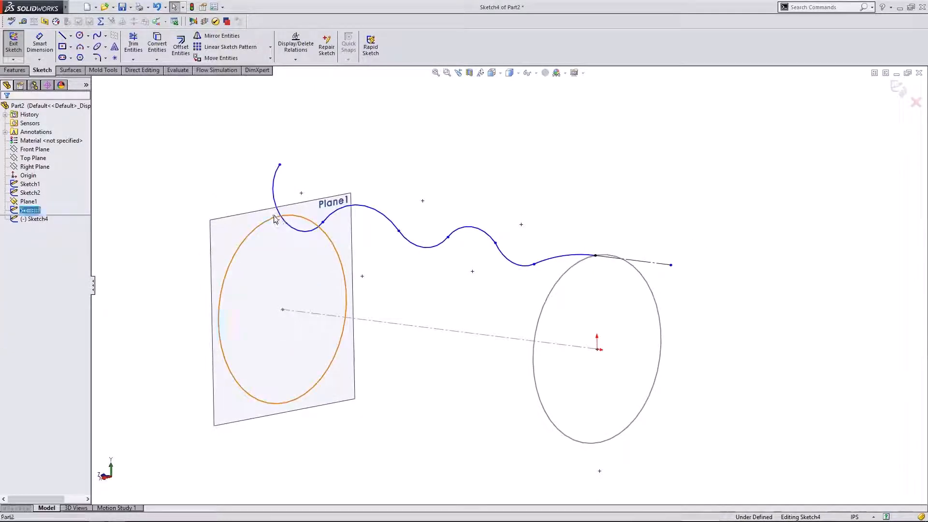
{"action": "left_click", "coordinate": [274, 219]}
{"action": "left_click", "coordinate": [279, 165], "text": "ctrl"}
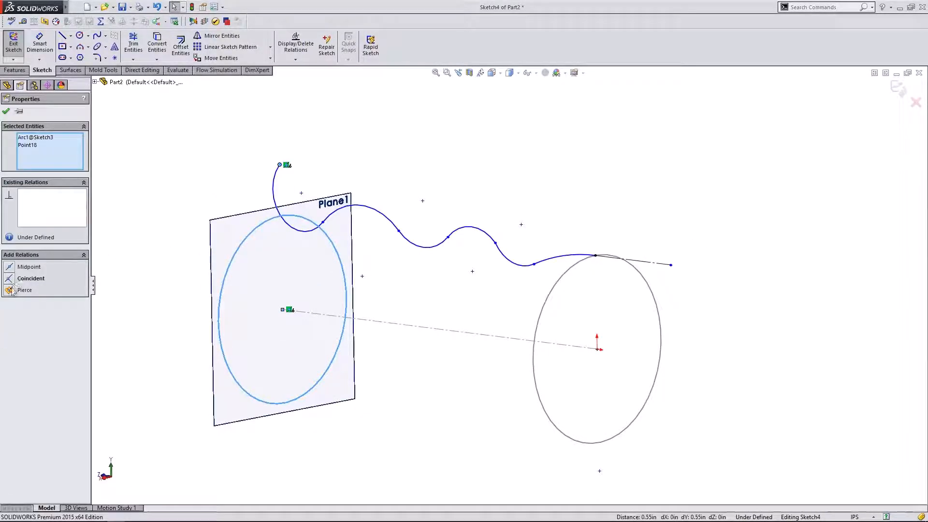
{"action": "left_click", "coordinate": [12, 290]}
{"action": "left_click", "coordinate": [5, 112]}
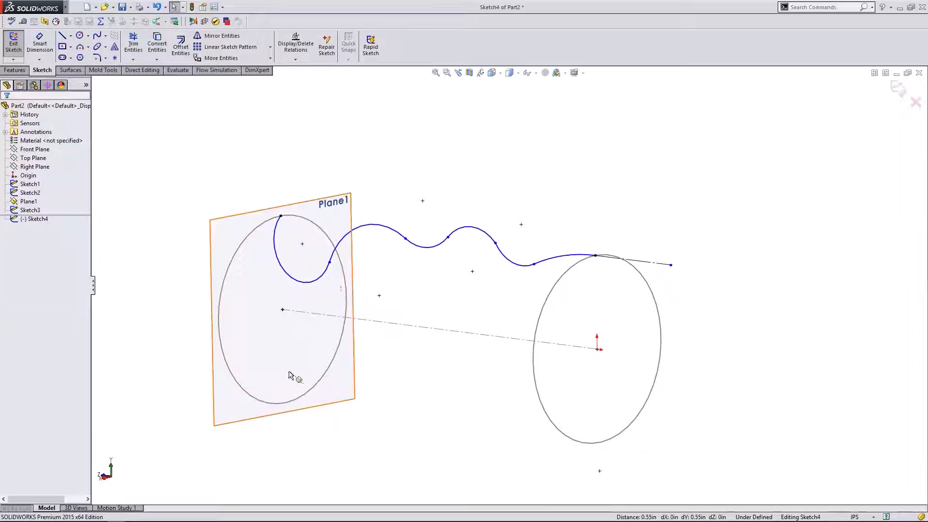
Step: In the Right view, raise the fifth and sixth arcs' shared point and move it inward to flatten the last arc into a shallow dip
{"action": "left_click", "coordinate": [110, 479]}
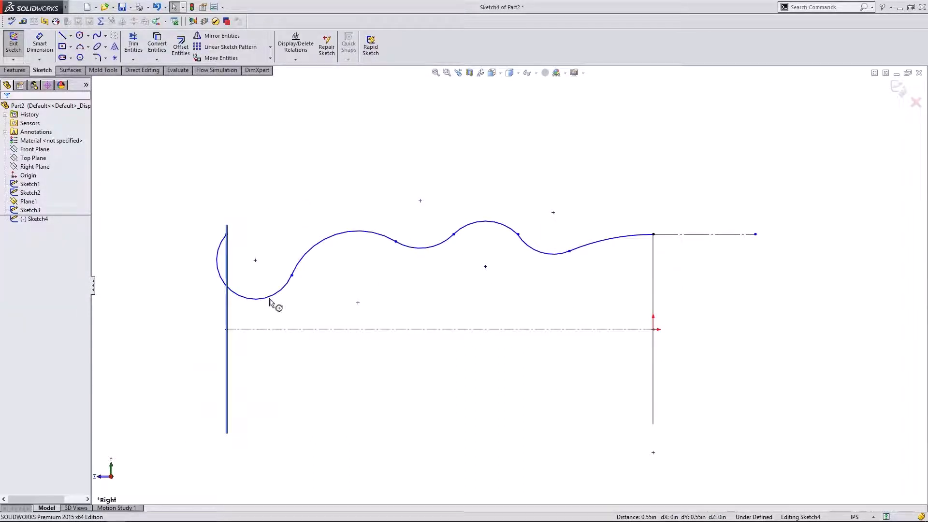
{"action": "left_click", "coordinate": [294, 271]}
{"action": "mouse_move", "coordinate": [293, 268]}
{"action": "left_mouse_down"}
{"action": "mouse_move", "coordinate": [302, 238]}
{"action": "mouse_move", "coordinate": [254, 289]}
{"action": "mouse_move", "coordinate": [298, 235]}
{"action": "mouse_move", "coordinate": [270, 265]}
{"action": "mouse_move", "coordinate": [337, 257]}
{"action": "mouse_move", "coordinate": [335, 232]}
{"action": "mouse_move", "coordinate": [330, 247]}
{"action": "left_mouse_up"}
{"action": "left_click", "coordinate": [306, 290]}
{"action": "left_click", "coordinate": [544, 282]}
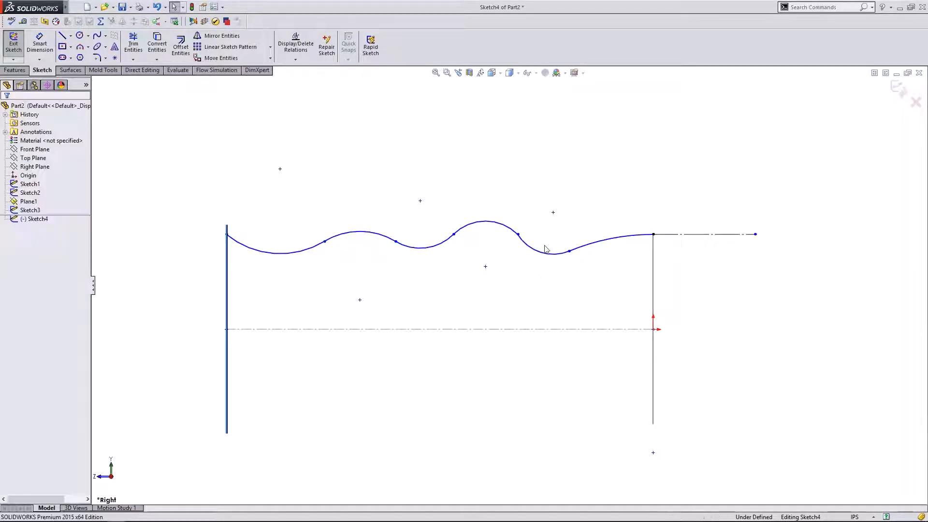
Step: Add a horizontal relation to the four shared points joining the second through sixth arcs
{"action": "left_click_drag", "start_coordinate": [544, 249], "coordinate": [520, 243]}
{"action": "left_click", "coordinate": [518, 234]}
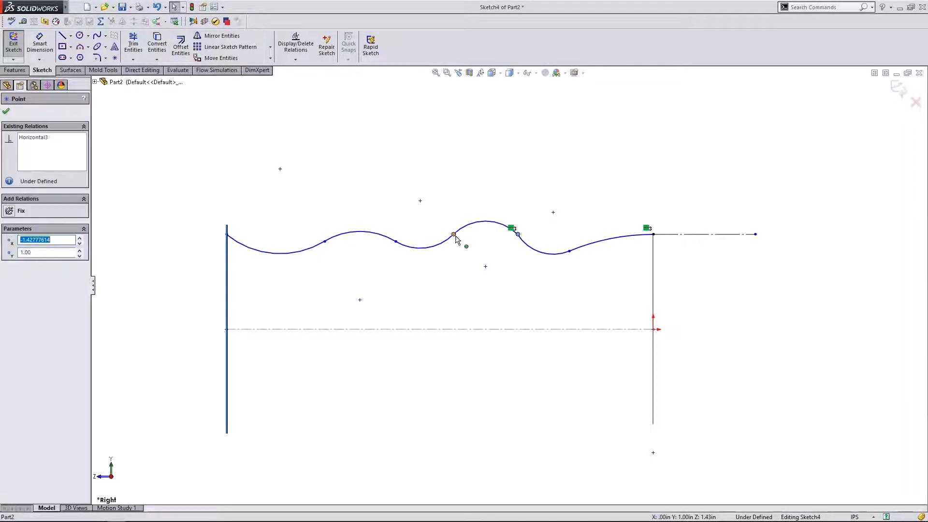
{"action": "left_click", "coordinate": [395, 242], "text": "ctrl"}
{"action": "left_click", "coordinate": [324, 242], "text": "ctrl"}
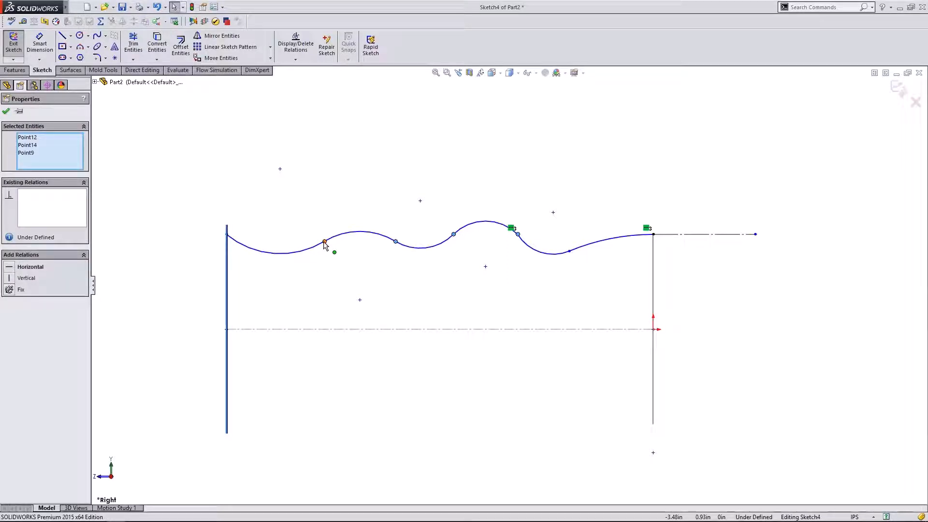
{"action": "left_click", "coordinate": [324, 241], "text": "ctrl"}
{"action": "left_click", "coordinate": [11, 268]}
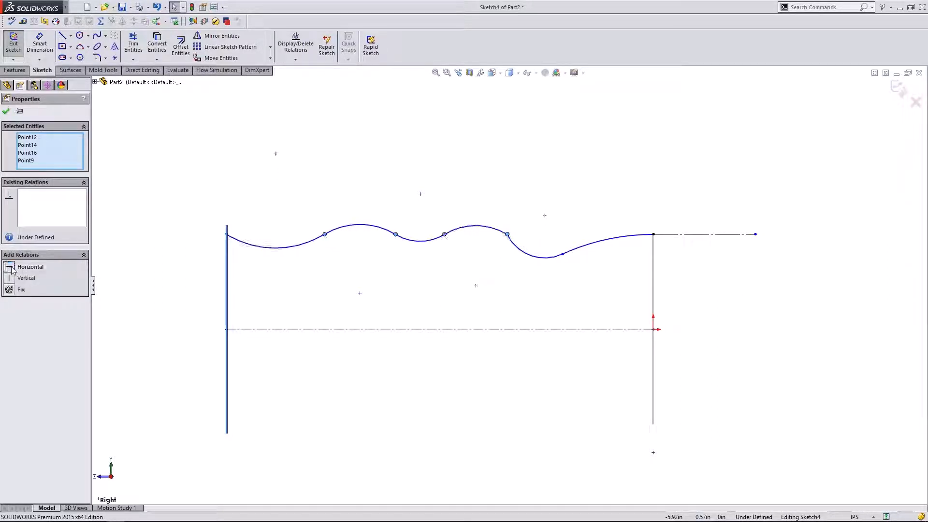
Step: Make the second arc tangent to the third arc
{"action": "left_click", "coordinate": [488, 268]}
{"action": "left_click", "coordinate": [524, 255]}
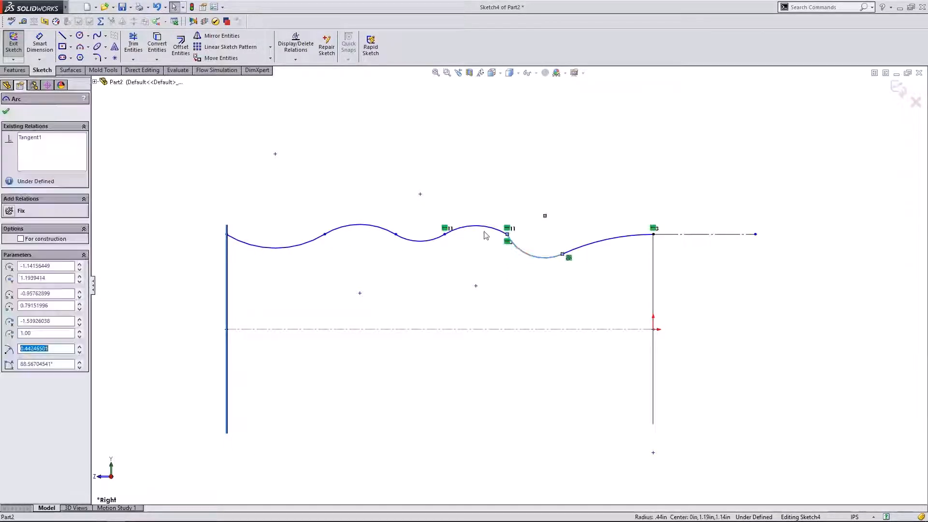
{"action": "left_click", "coordinate": [483, 232], "text": "ctrl"}
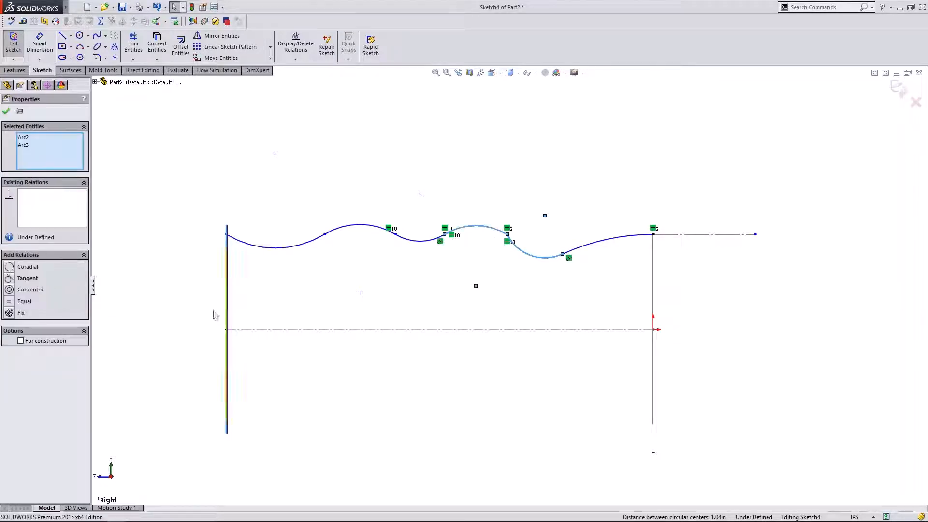
{"action": "left_click", "coordinate": [24, 279]}
{"action": "key", "text": "Escape"}
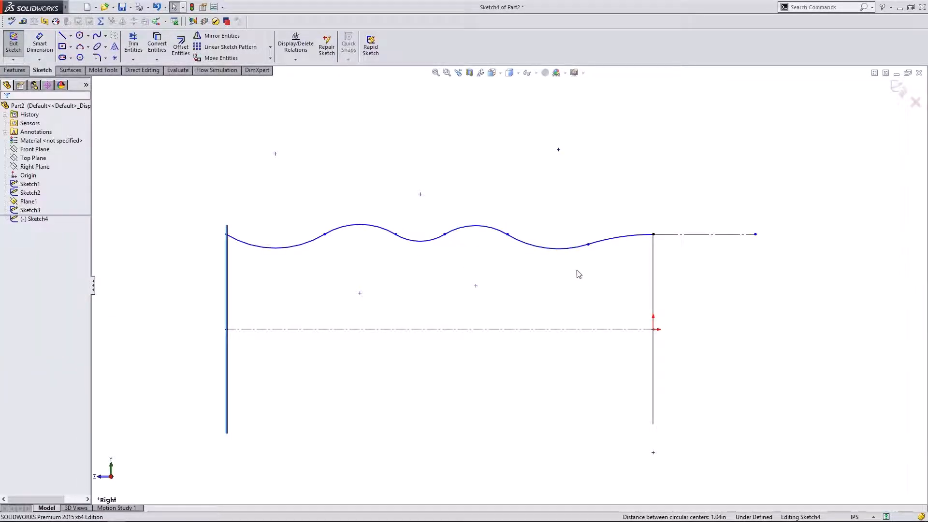
Step: Slide the arcs' shared points one by one toward the origin-side circle to give the waves nearest it similar widths
{"action": "left_click_drag", "start_coordinate": [587, 246], "coordinate": [614, 248]}
{"action": "left_click", "coordinate": [506, 243]}
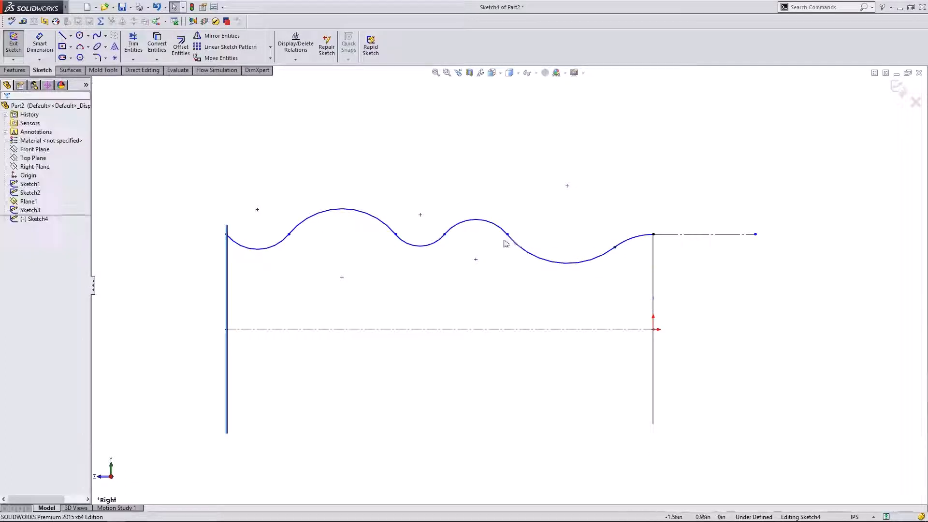
{"action": "left_click_drag", "start_coordinate": [509, 239], "coordinate": [567, 236]}
{"action": "left_click_drag", "start_coordinate": [443, 235], "coordinate": [501, 238]}
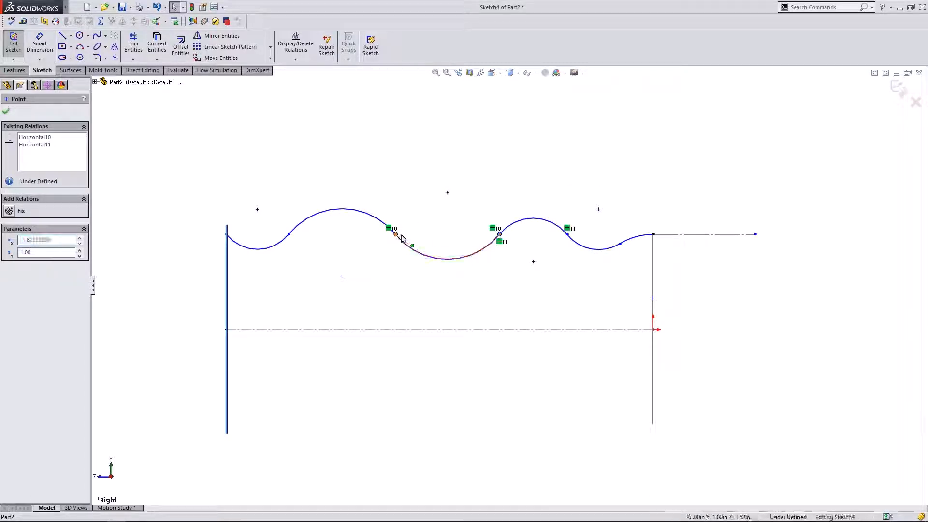
{"action": "left_click_drag", "start_coordinate": [402, 241], "coordinate": [430, 238]}
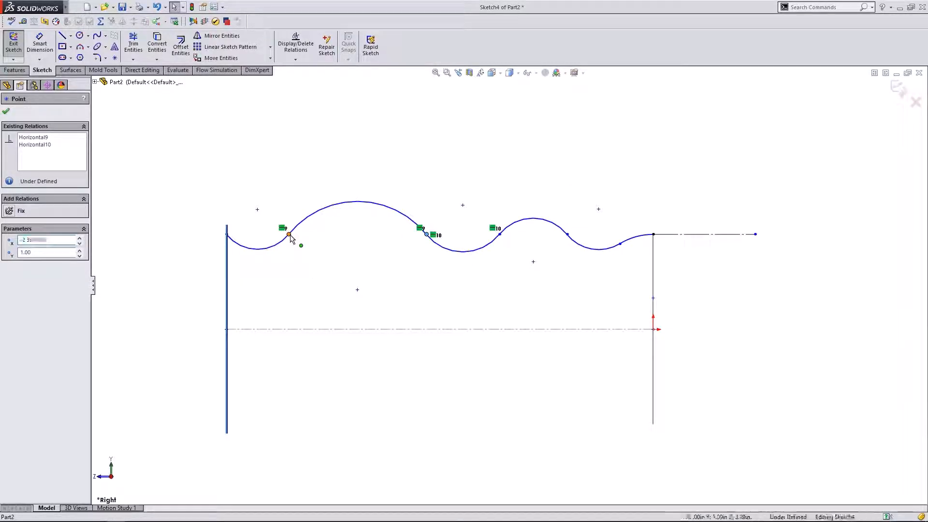
{"action": "left_click_drag", "start_coordinate": [290, 234], "coordinate": [362, 233]}
{"action": "left_click", "coordinate": [597, 272]}
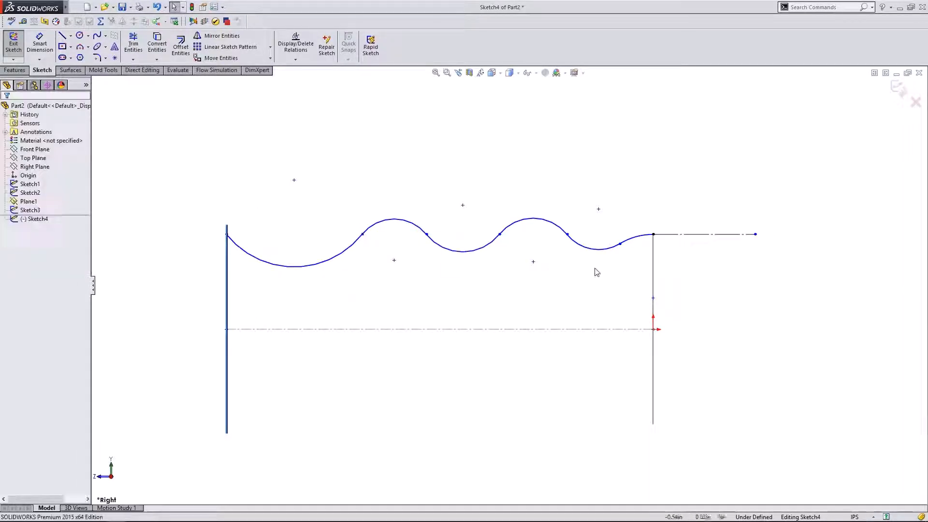
Step: Dimension the horizontal width of the second arc, the dip nearest the origin-side circle, and set it to 0.5 in
{"action": "left_click", "coordinate": [40, 43]}
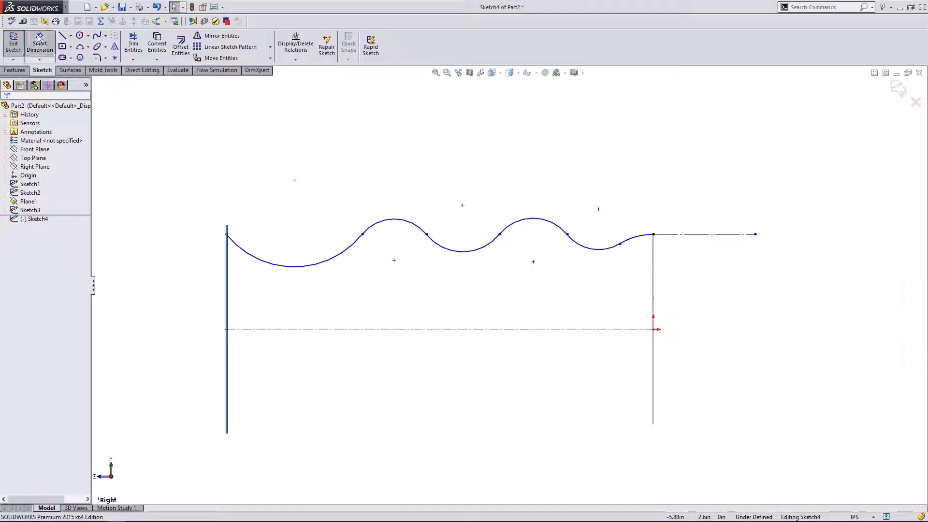
{"action": "left_click", "coordinate": [619, 244]}
{"action": "left_click", "coordinate": [567, 234]}
{"action": "left_click", "coordinate": [592, 196]}
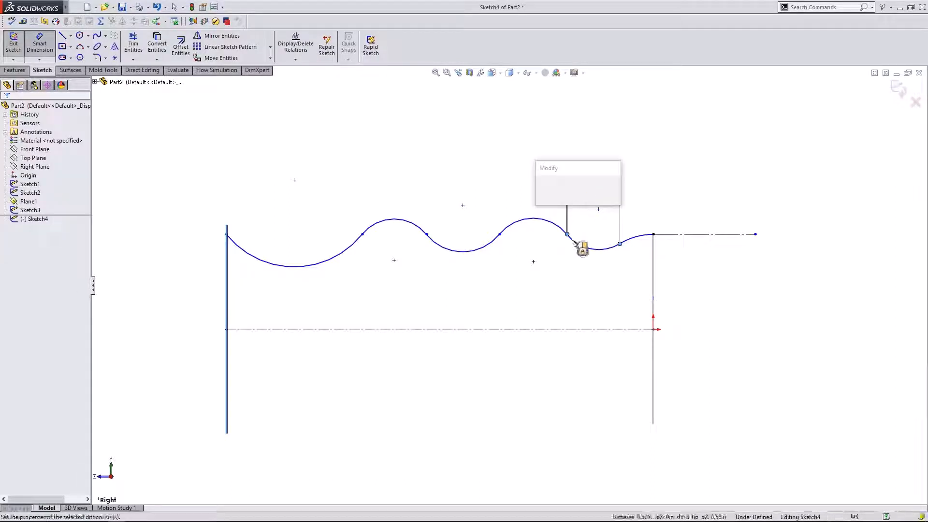
{"action": "type", "text": ".5"}
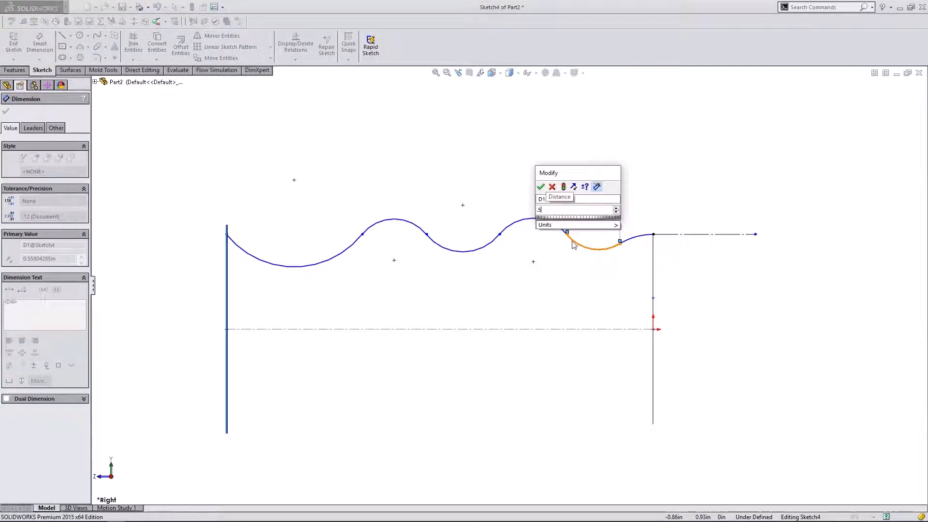
{"action": "key", "text": "Return"}
{"action": "left_click", "coordinate": [574, 236]}
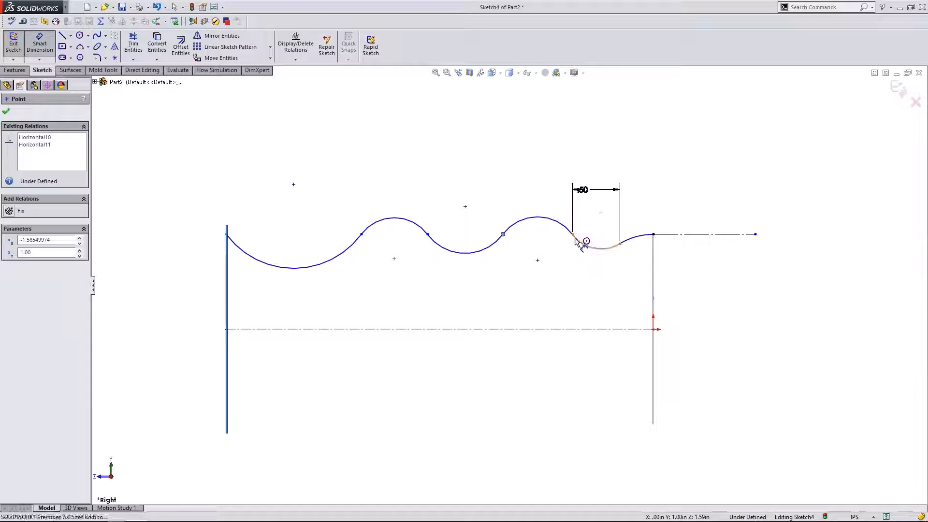
{"action": "key", "text": "Escape"}
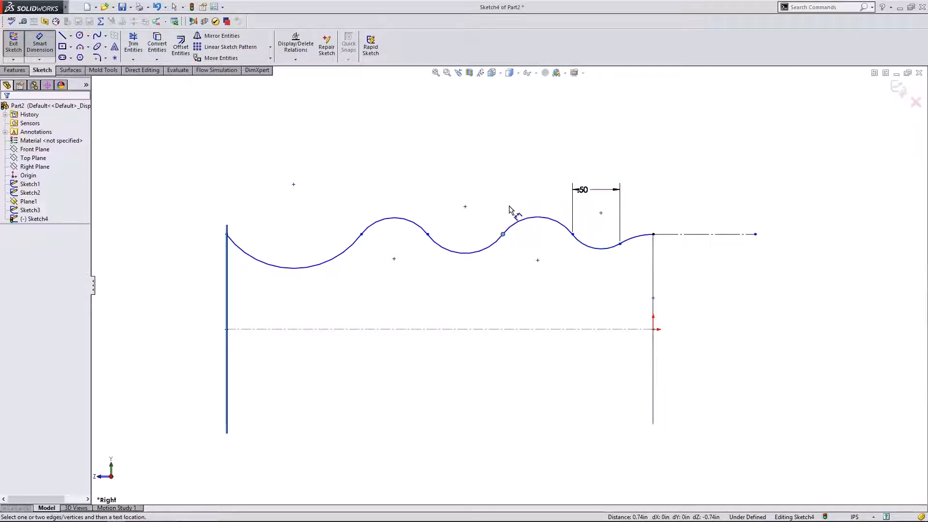
Step: Dimension the horizontal distance between the third arc's endpoints and set it to 0.50 in
{"action": "left_click", "coordinate": [503, 235]}
{"action": "left_click", "coordinate": [572, 234]}
{"action": "left_click", "coordinate": [527, 186]}
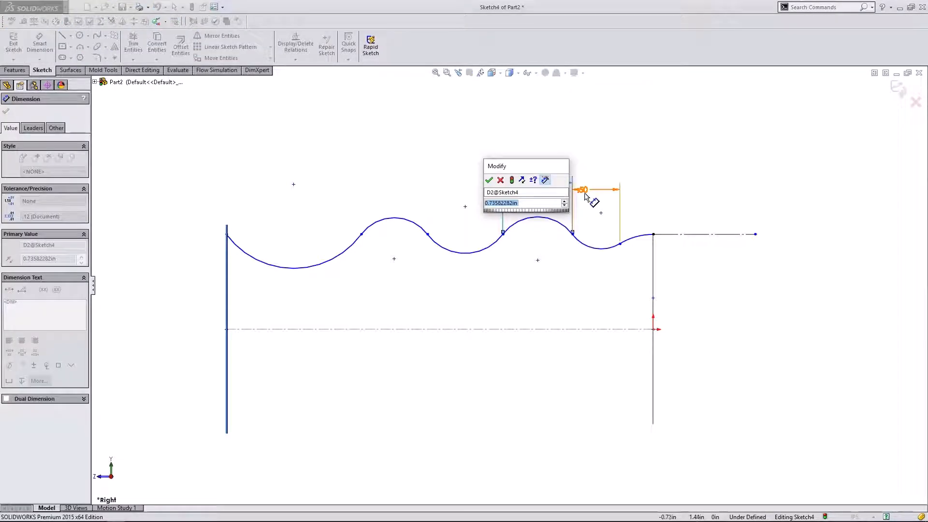
{"action": "type", "text": ".50in"}
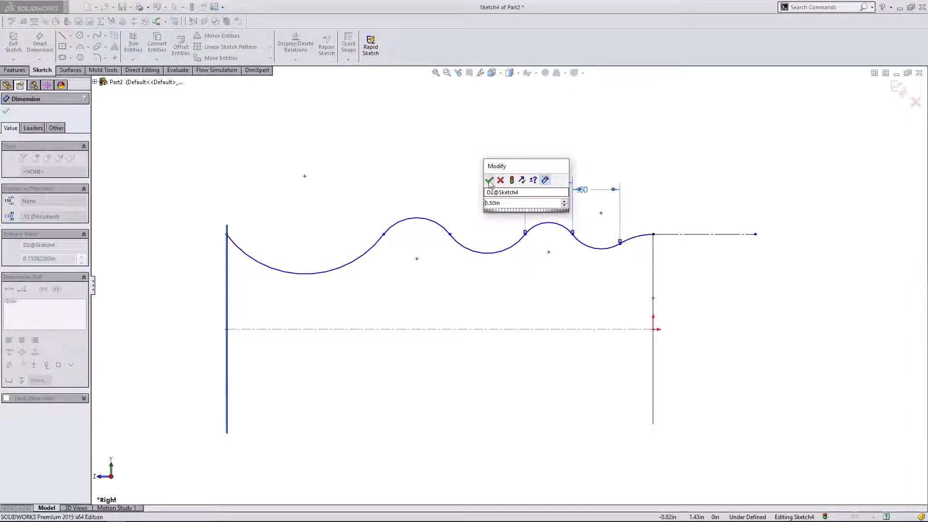
{"action": "left_click", "coordinate": [488, 180]}
Step: Dimension the horizontal width of the fourth arc, taking its 0.50 in value from the neighbouring dimension
{"action": "left_click", "coordinate": [450, 235]}
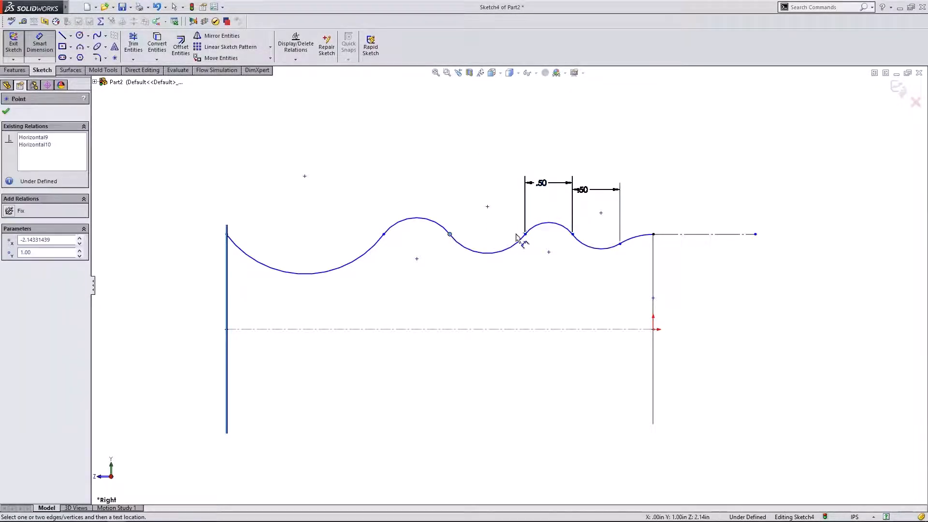
{"action": "left_click", "coordinate": [525, 235]}
{"action": "left_click", "coordinate": [478, 190]}
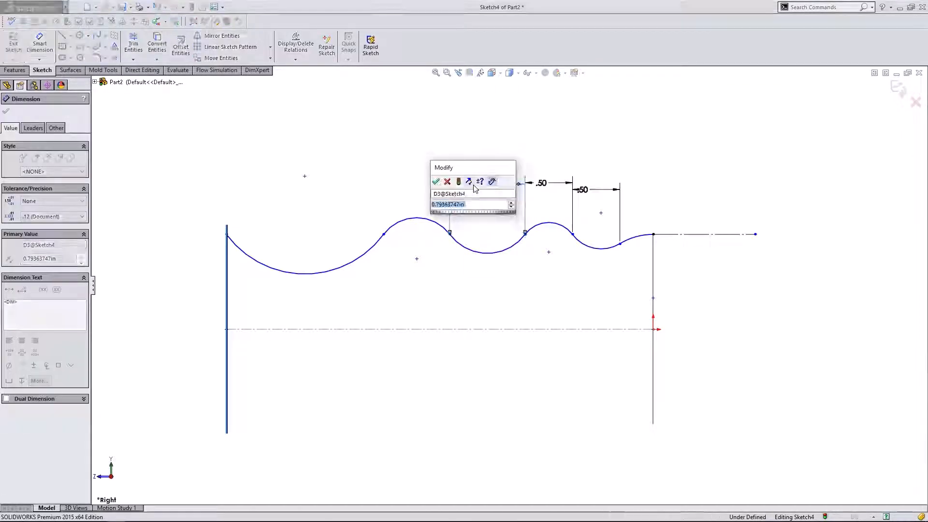
{"action": "left_click_drag", "start_coordinate": [471, 170], "coordinate": [419, 153]}
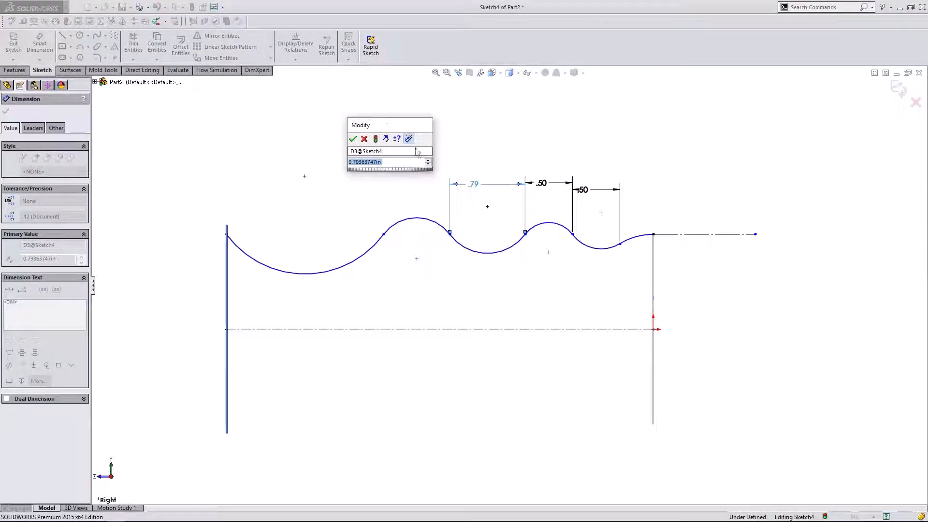
{"action": "left_click", "coordinate": [547, 186]}
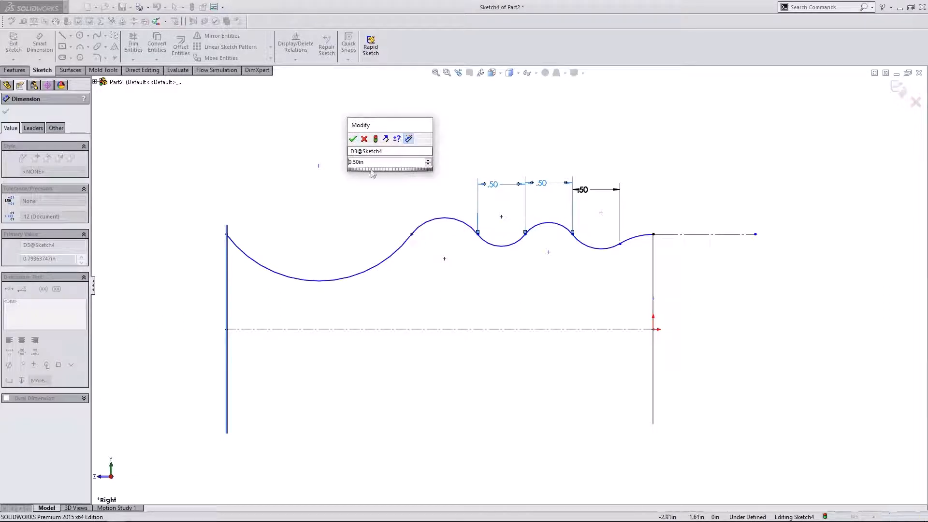
{"action": "left_click", "coordinate": [353, 140]}
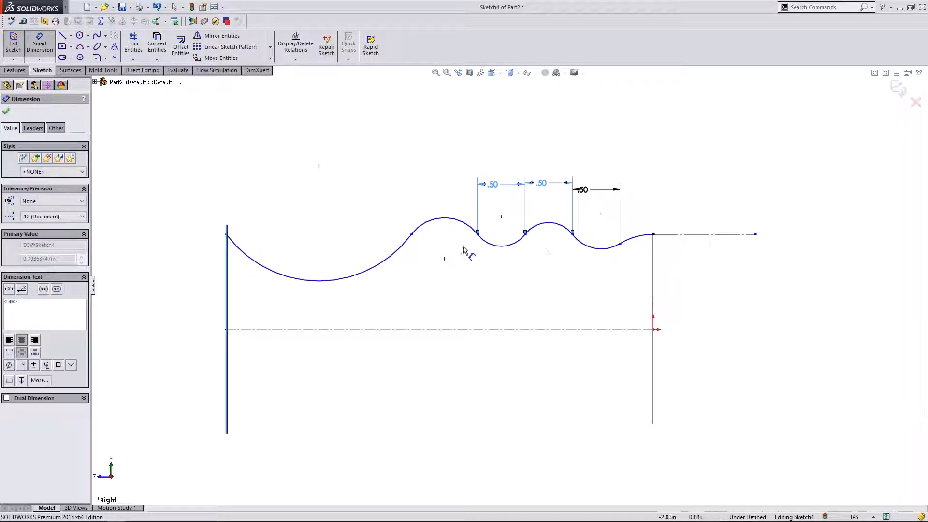
Step: Dimension the horizontal width of the fifth arc, taking its 0.50 in value from the second arc's dimension
{"action": "left_click", "coordinate": [477, 235]}
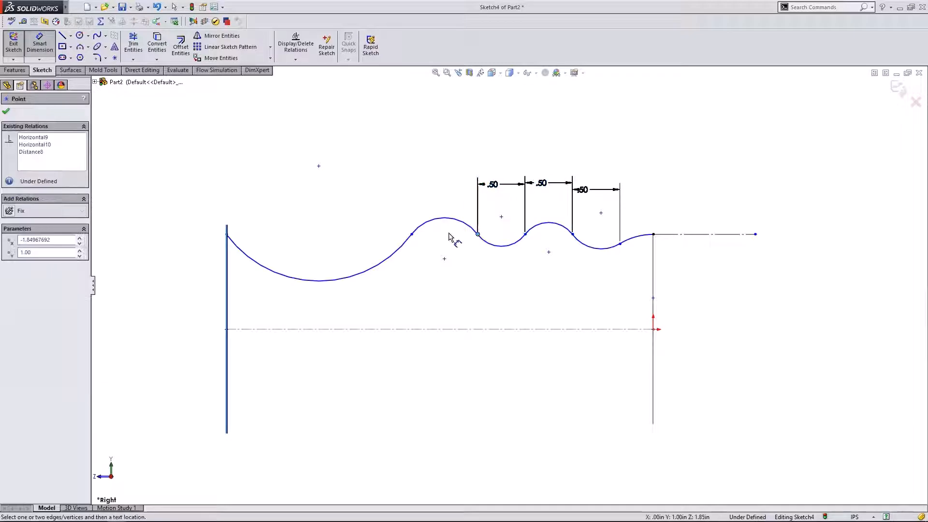
{"action": "left_click", "coordinate": [412, 235]}
{"action": "left_click", "coordinate": [424, 178]}
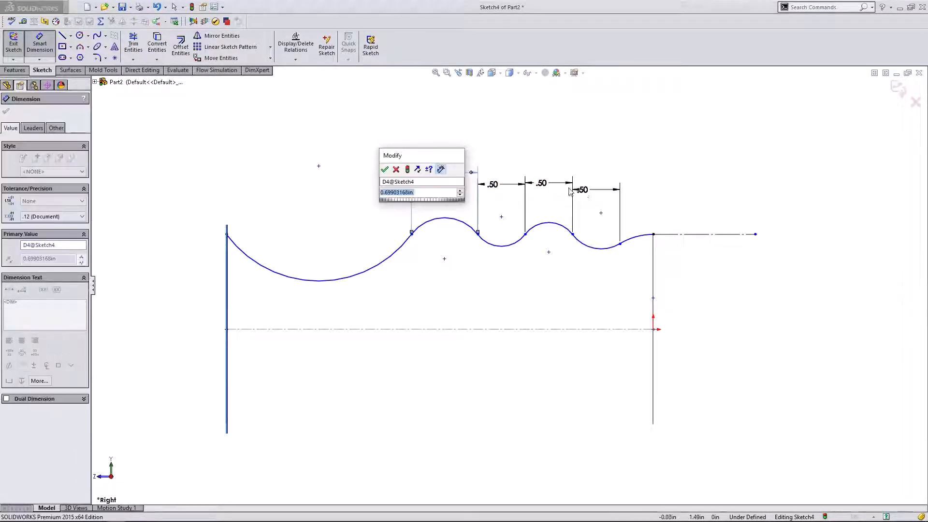
{"action": "left_click", "coordinate": [583, 190]}
{"action": "left_click", "coordinate": [385, 170]}
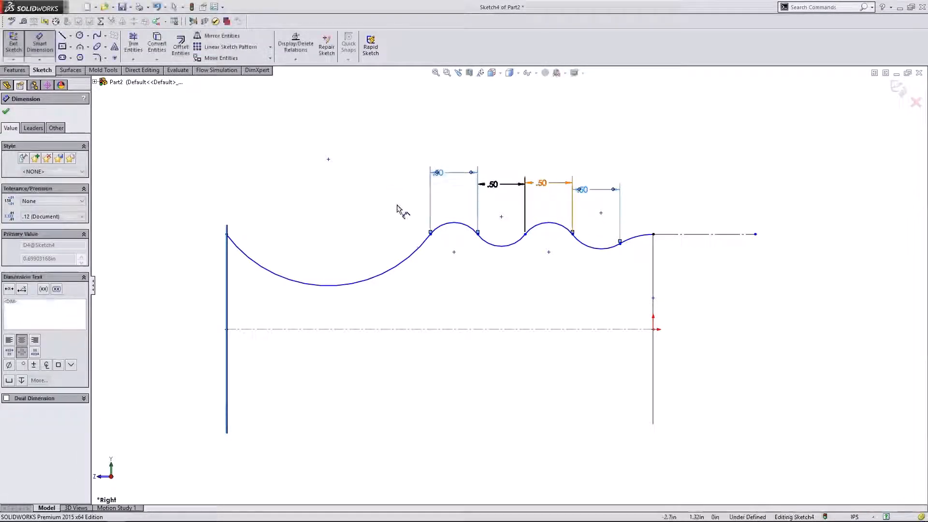
{"action": "key", "text": "Escape"}
Step: Delete the wide sixth arc and draw a three-point dip of about 0.4 in radius from the fifth arc's open end
{"action": "left_click", "coordinate": [364, 281]}
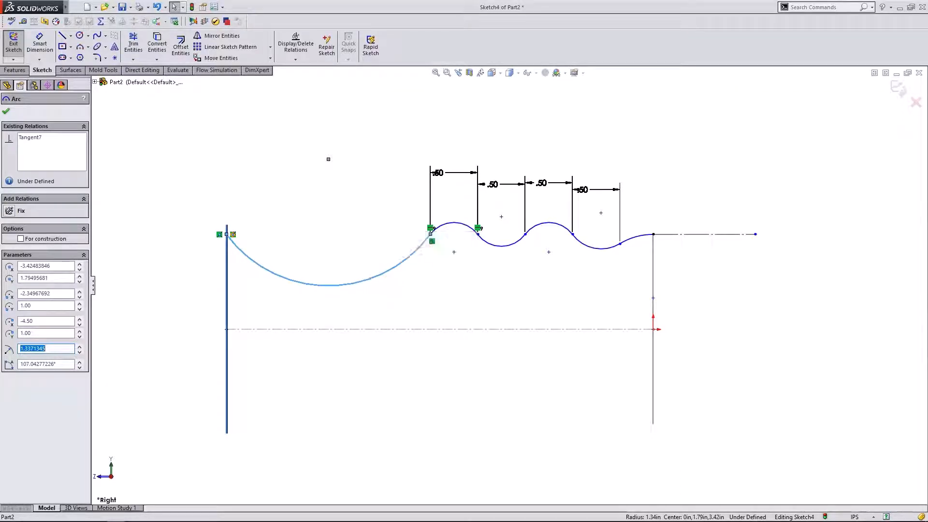
{"action": "key", "text": "Delete"}
{"action": "left_click", "coordinate": [82, 49]}
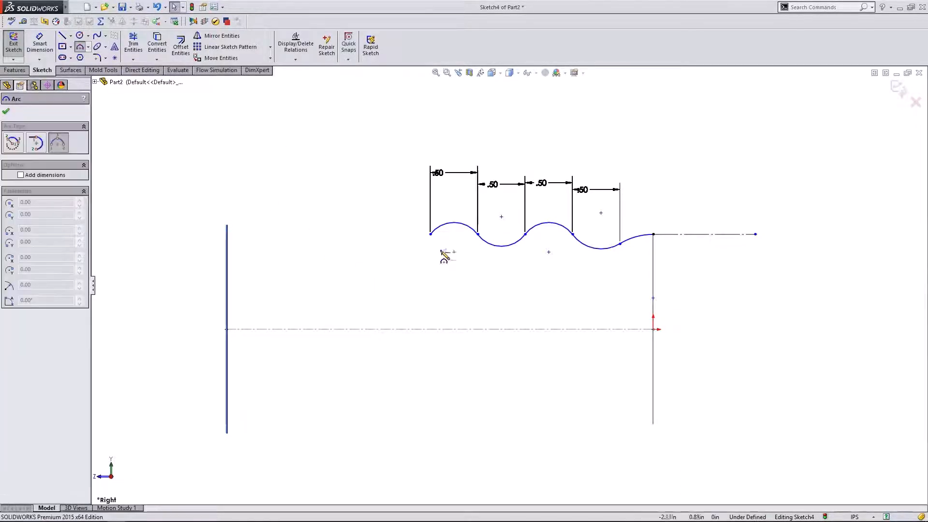
{"action": "left_click", "coordinate": [431, 234]}
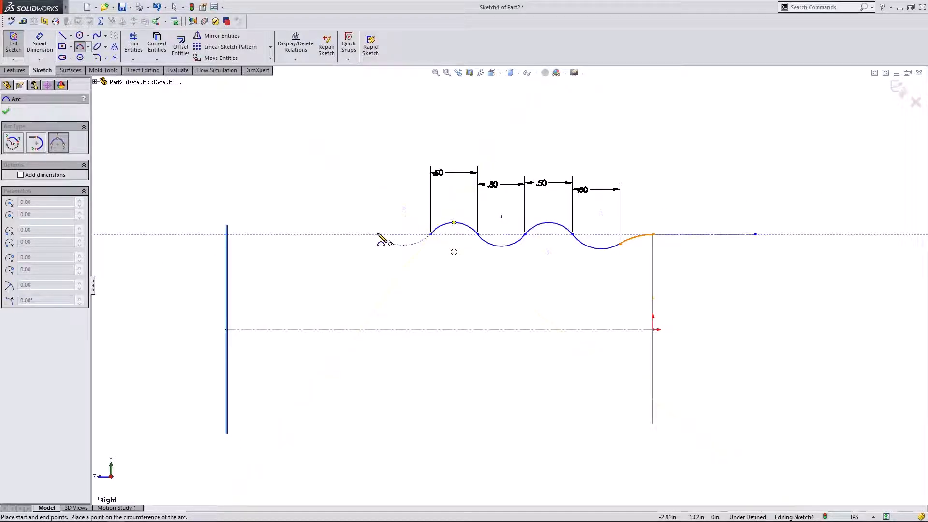
{"action": "left_click", "coordinate": [373, 213]}
{"action": "left_click", "coordinate": [404, 248]}
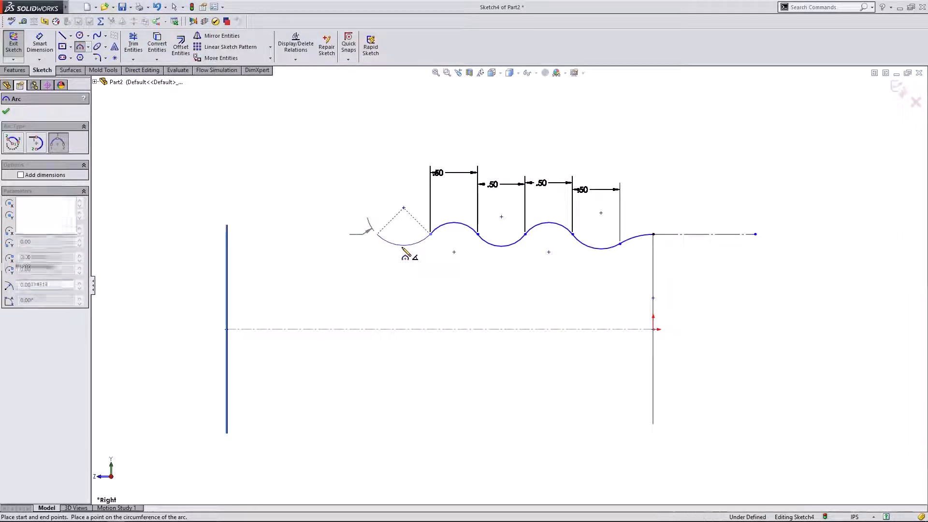
Step: Draw a seventh three-point arc bulging upward from the dip's end, about 0.5 in radius, and stretch its free end toward the far circle
{"action": "left_click", "coordinate": [377, 234]}
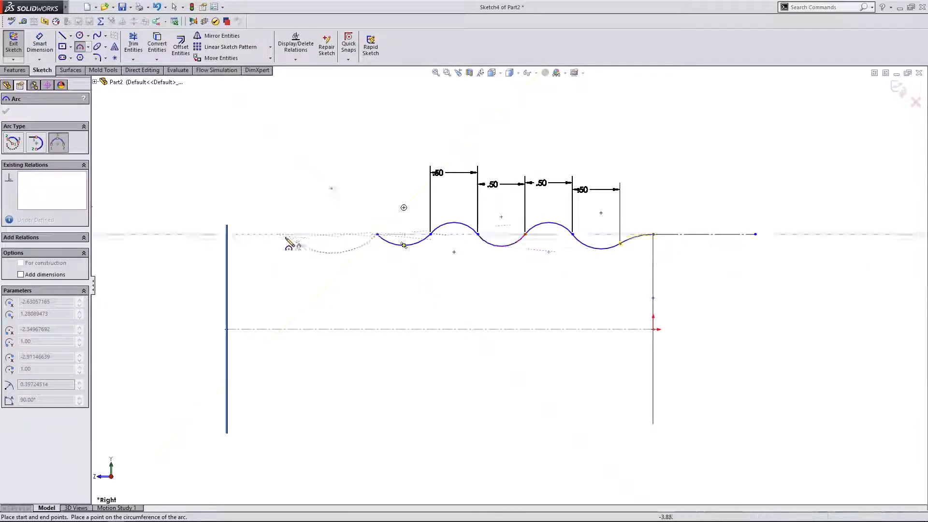
{"action": "left_click", "coordinate": [286, 240]}
{"action": "left_click", "coordinate": [310, 205]}
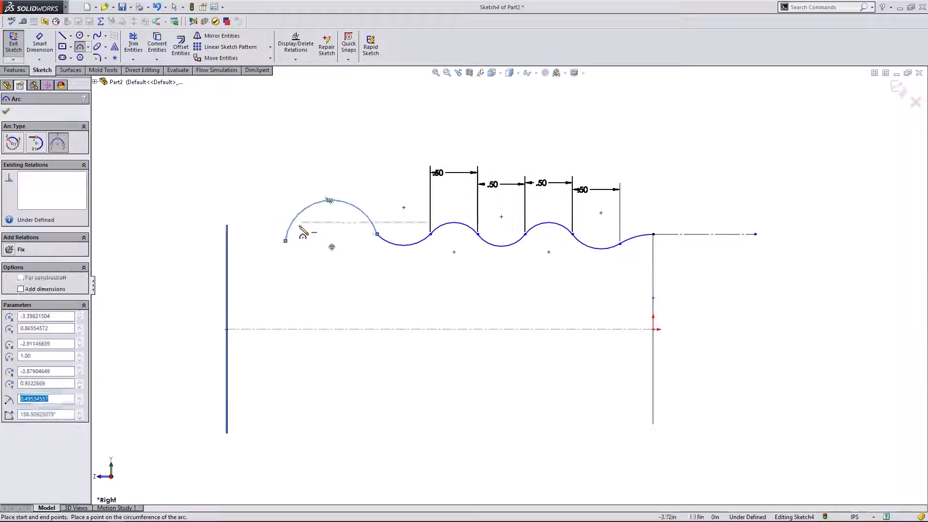
{"action": "key", "text": "Escape"}
{"action": "left_click_drag", "start_coordinate": [284, 242], "coordinate": [274, 237]}
Step: Make the new sixth arc tangent to the fifth and seventh arcs, and pull the seventh arc's free end up and inward
{"action": "left_click", "coordinate": [423, 241]}
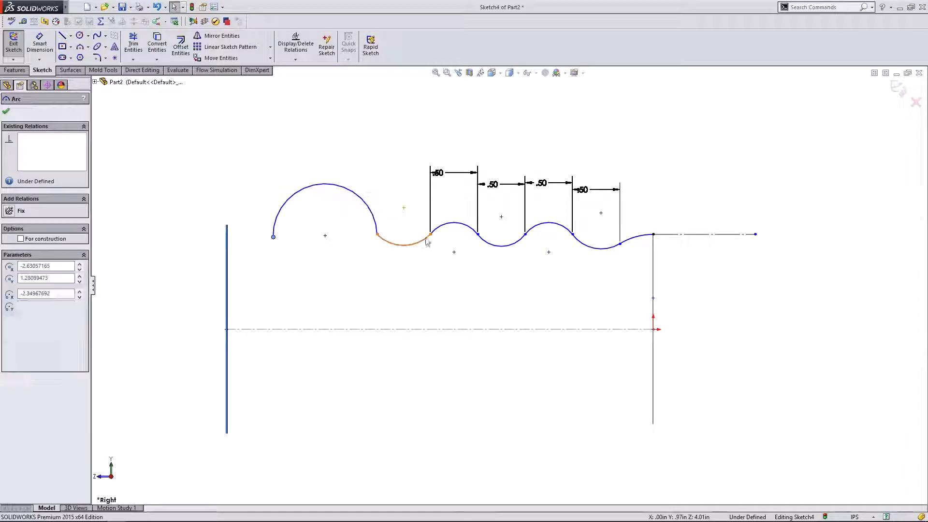
{"action": "left_click", "coordinate": [438, 227], "text": "ctrl"}
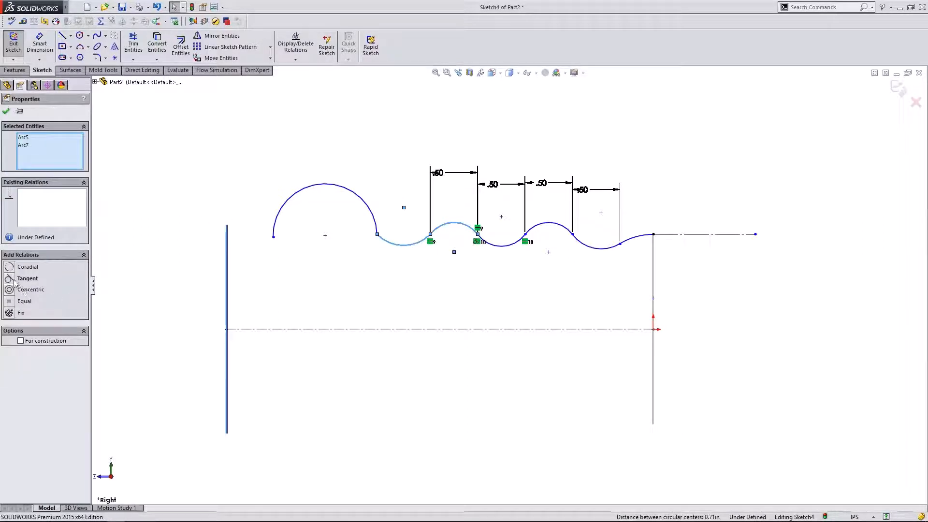
{"action": "left_click", "coordinate": [26, 278]}
{"action": "left_click", "coordinate": [372, 218]}
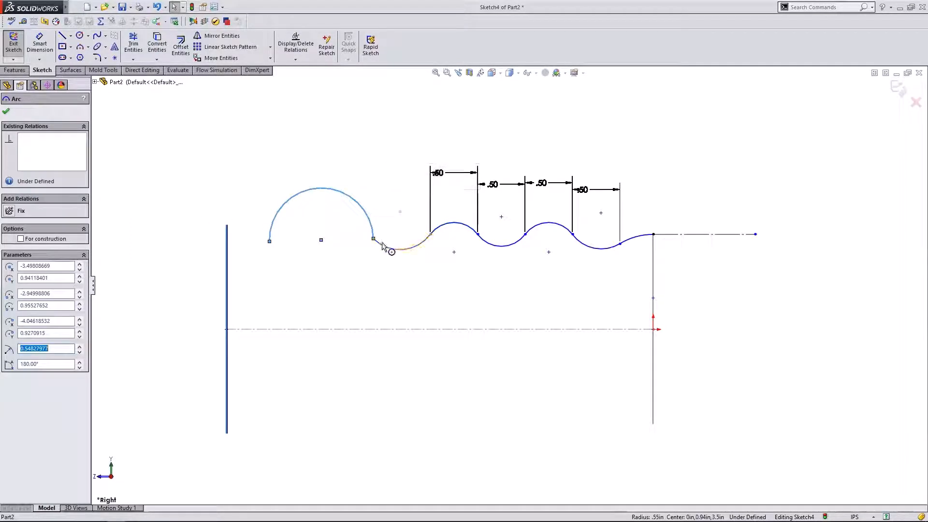
{"action": "left_click", "coordinate": [388, 246], "text": "ctrl"}
{"action": "left_click", "coordinate": [27, 279]}
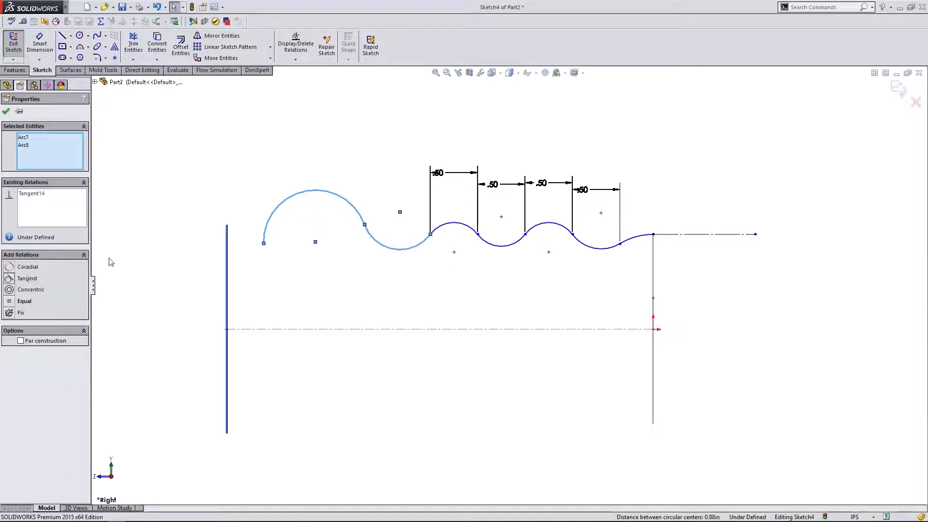
{"action": "left_click", "coordinate": [279, 247]}
{"action": "left_click_drag", "start_coordinate": [263, 243], "coordinate": [305, 211]}
Step: Add a horizontal relation between the sixth arc's endpoints and shorten the seventh arc by moving its free end inward to its crest
{"action": "left_click", "coordinate": [362, 229]}
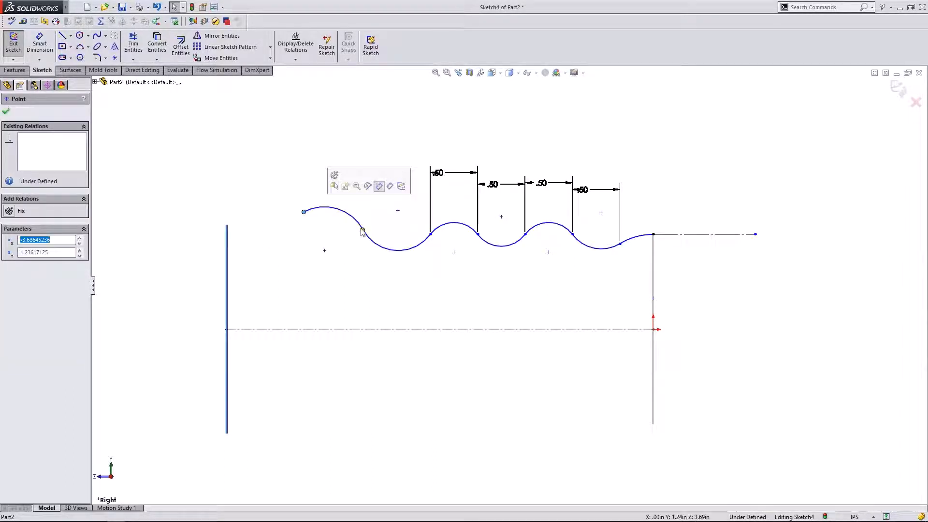
{"action": "left_click", "coordinate": [430, 235]}
{"action": "left_click", "coordinate": [477, 233], "text": "ctrl"}
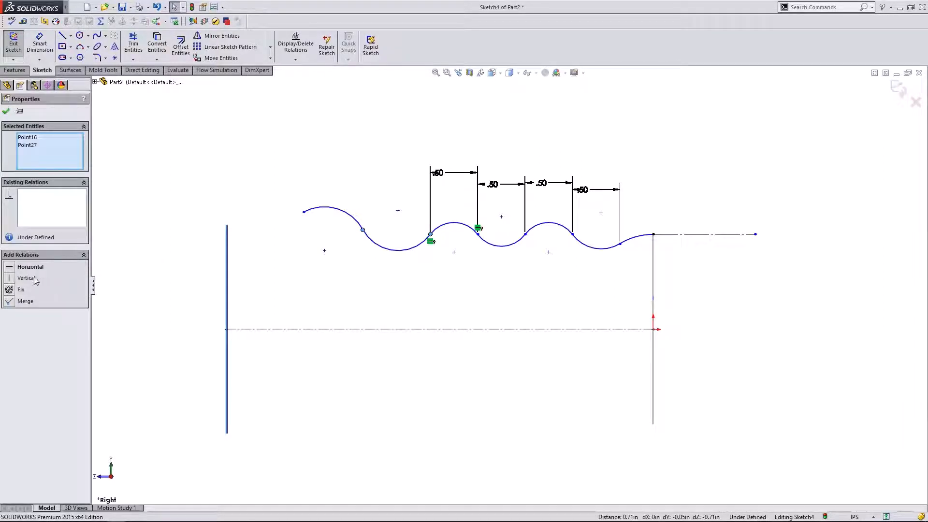
{"action": "left_click", "coordinate": [11, 267]}
{"action": "key", "text": "Escape"}
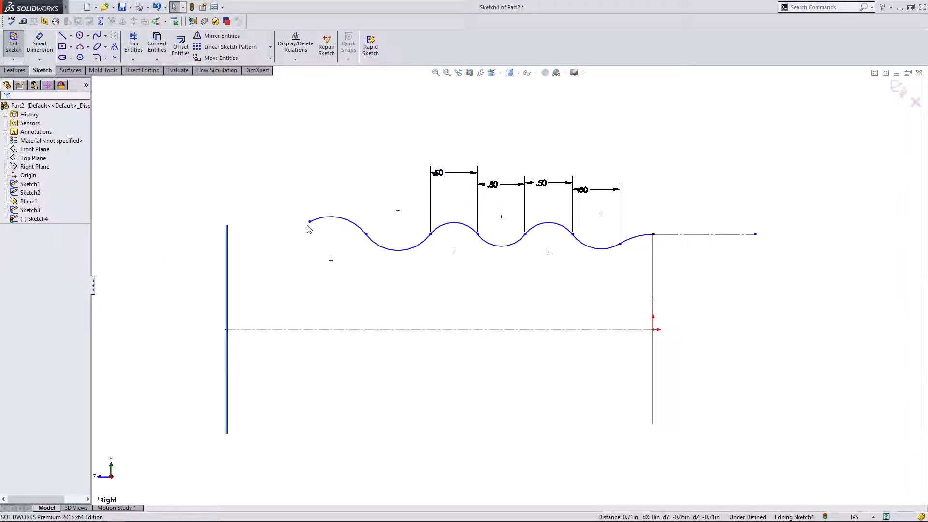
{"action": "left_click_drag", "start_coordinate": [310, 221], "coordinate": [341, 225]}
{"action": "left_click", "coordinate": [280, 184]}
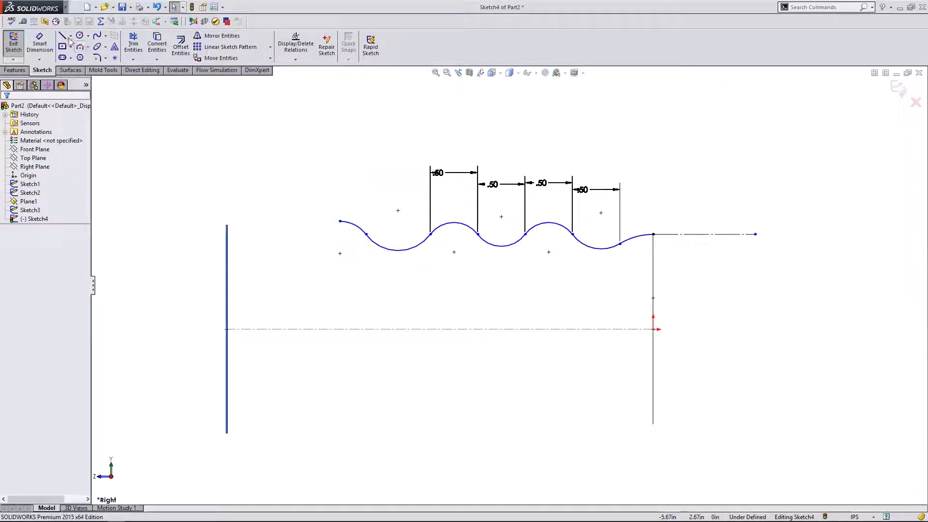
{"action": "key", "text": "l"}
{"action": "left_click", "coordinate": [340, 222]}
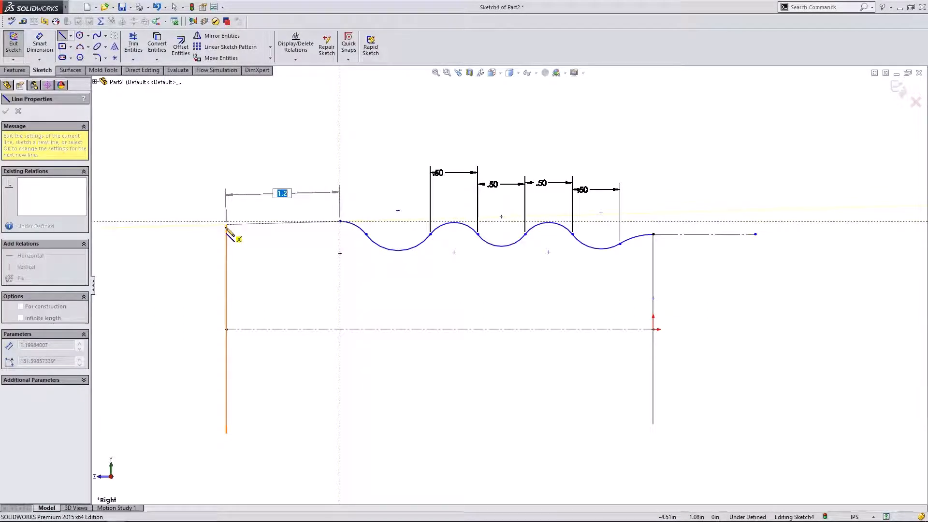
{"action": "key", "text": "Escape"}
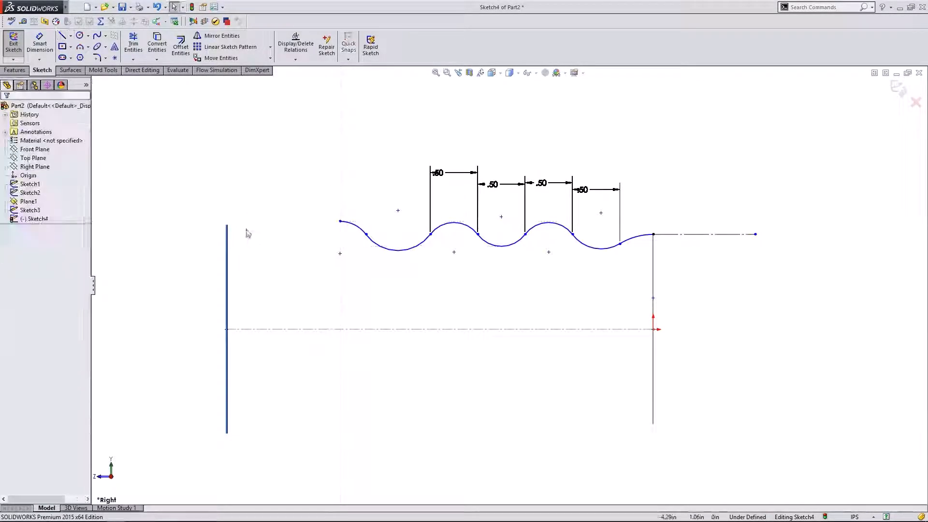
Step: Draw a line about 1.39 in long from the seventh arc's free end to a point above the far circle
{"action": "middle_click_drag", "start_coordinate": [244, 181], "coordinate": [267, 164]}
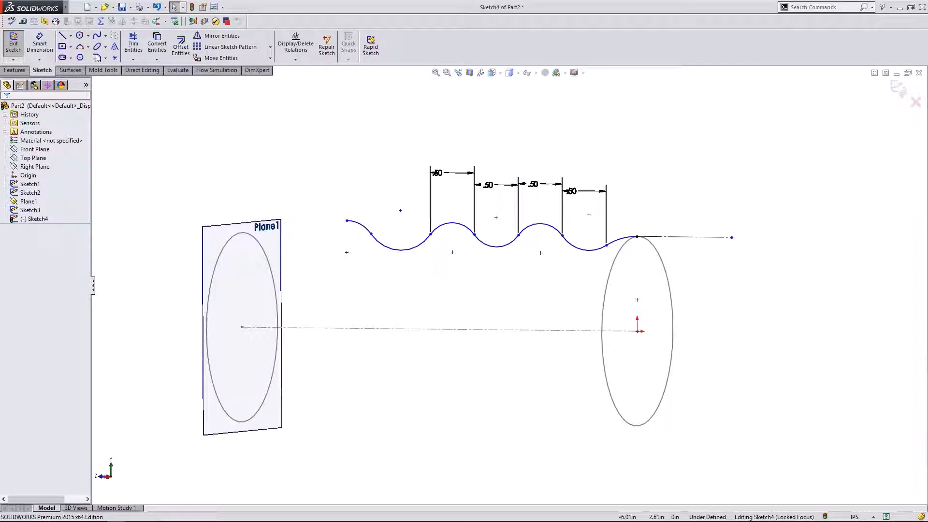
{"action": "left_click", "coordinate": [63, 37]}
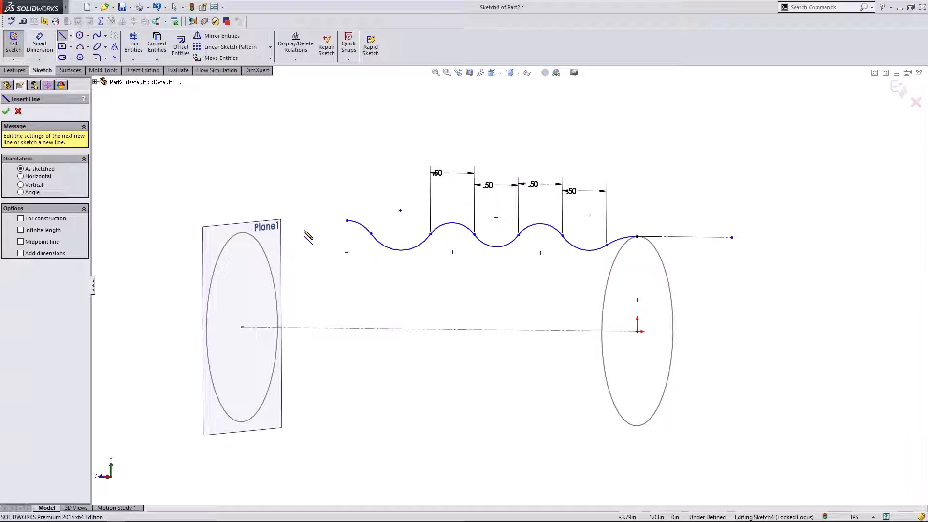
{"action": "key", "text": "Right"}
{"action": "key", "text": "Right"}
{"action": "key", "text": "Right"}
{"action": "key", "text": "Right"}
{"action": "key", "text": "Right"}
{"action": "key", "text": "Right"}
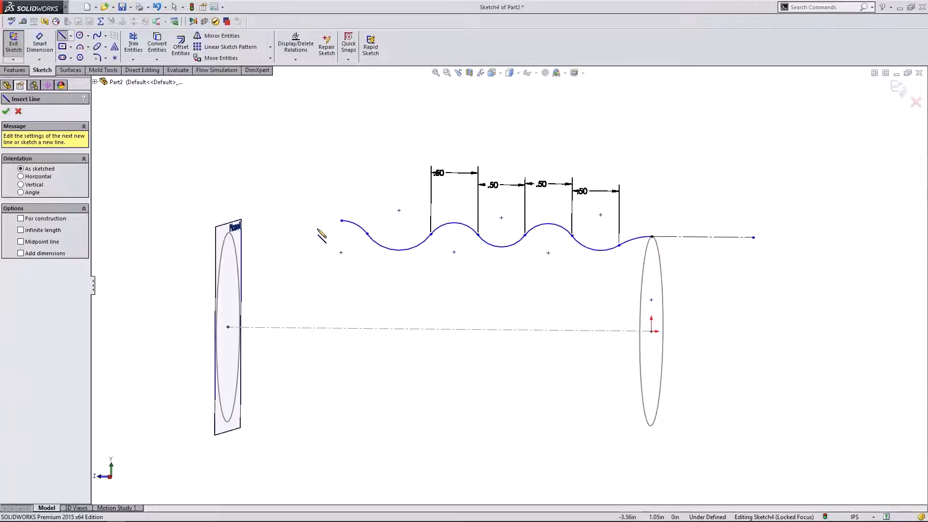
{"action": "key", "text": "Right"}
{"action": "key", "text": "Right"}
{"action": "key", "text": "Right"}
{"action": "key", "text": "Right"}
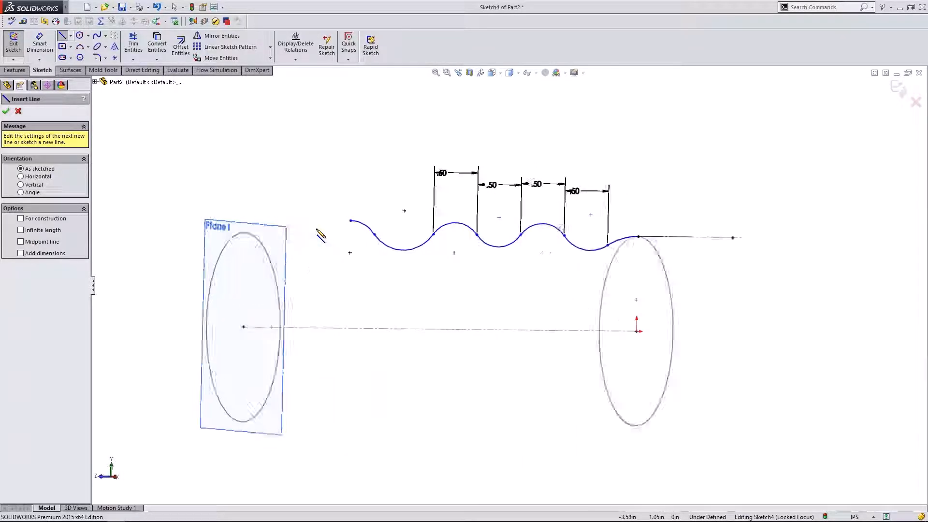
{"action": "key", "text": "Right"}
{"action": "key", "text": "Right"}
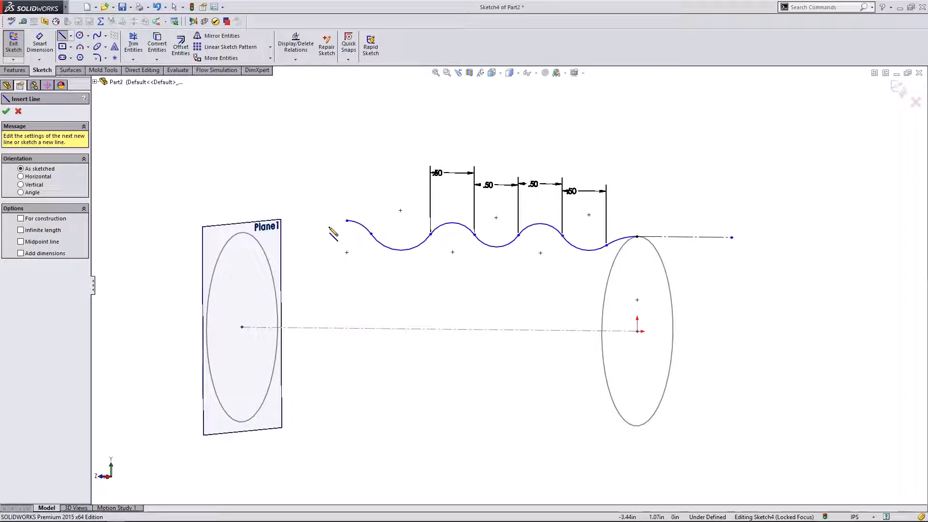
{"action": "left_click", "coordinate": [359, 221]}
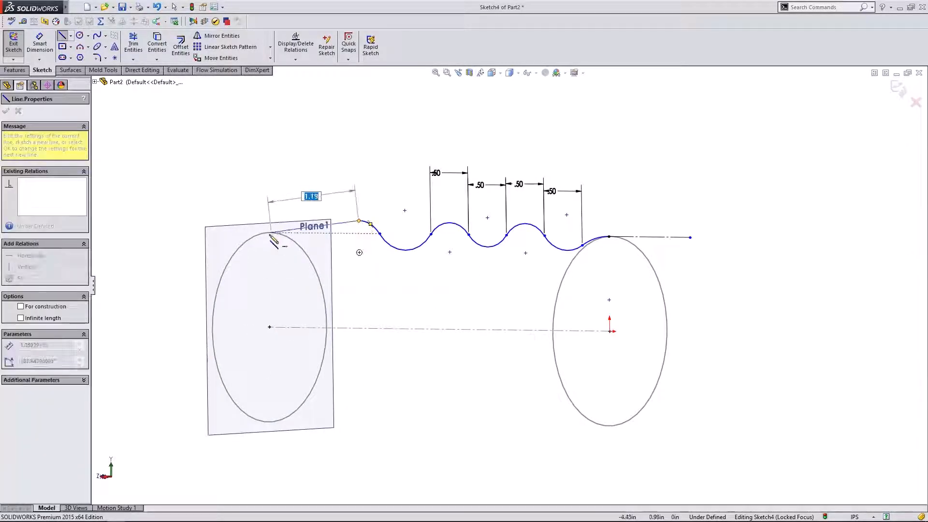
{"action": "left_click", "coordinate": [261, 172]}
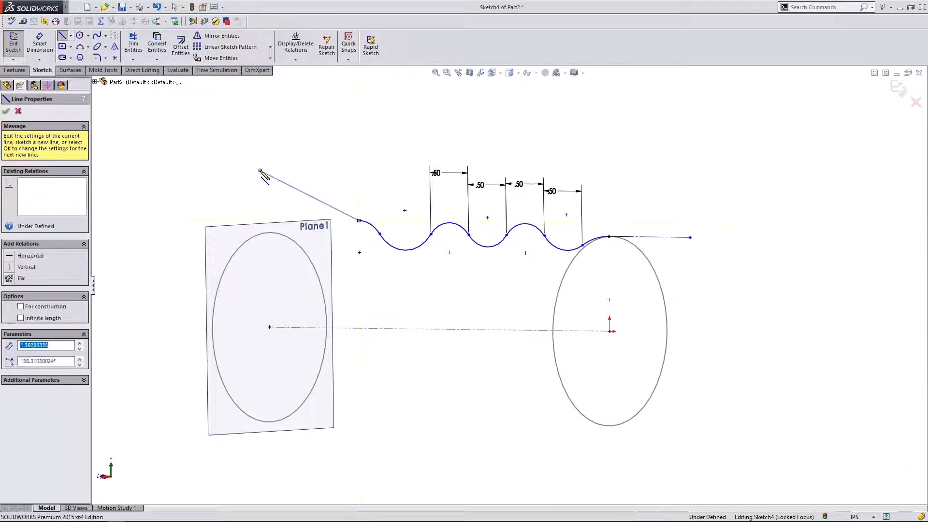
{"action": "key", "text": "Escape"}
Step: Add a pierce relation between the new line's free endpoint and the far circle on Plane1
{"action": "left_click", "coordinate": [270, 234]}
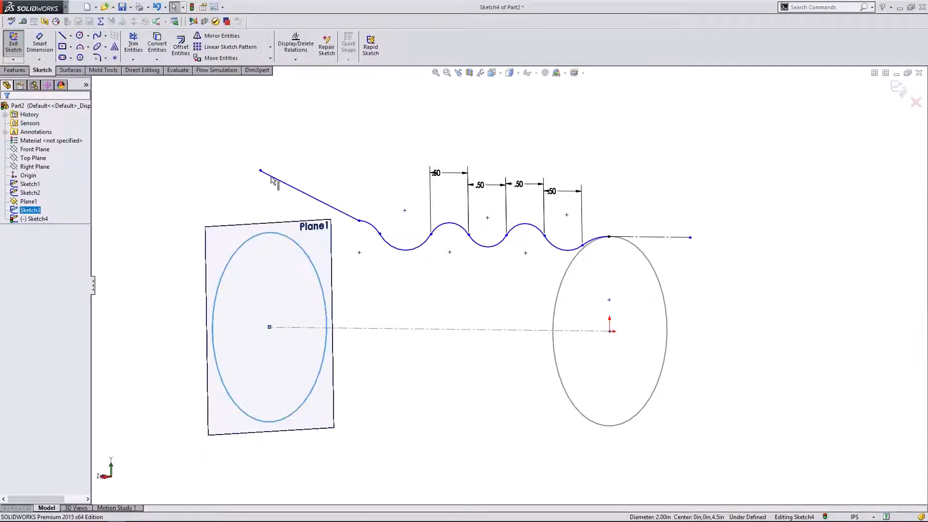
{"action": "left_click", "coordinate": [260, 171], "text": "ctrl"}
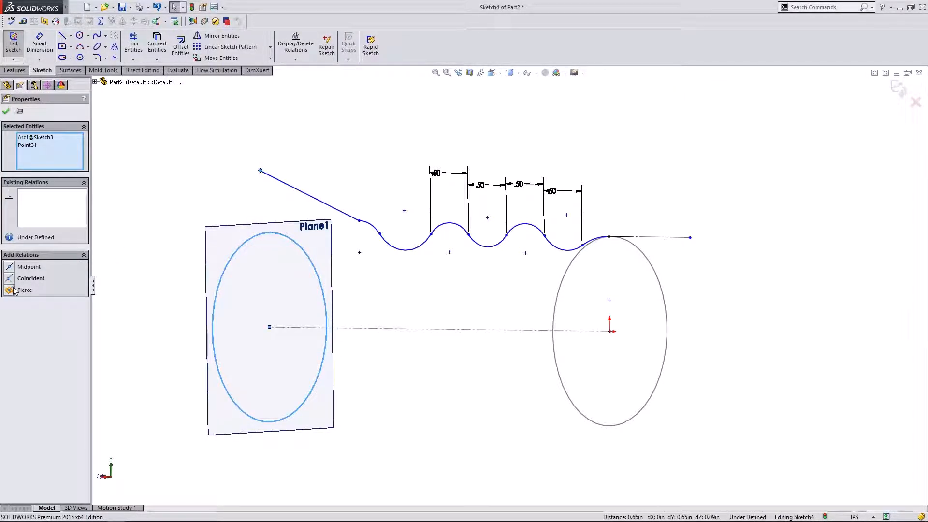
{"action": "left_click", "coordinate": [14, 290]}
Step: Make the seventh arc and the new line tangent
{"action": "left_click", "coordinate": [368, 225]}
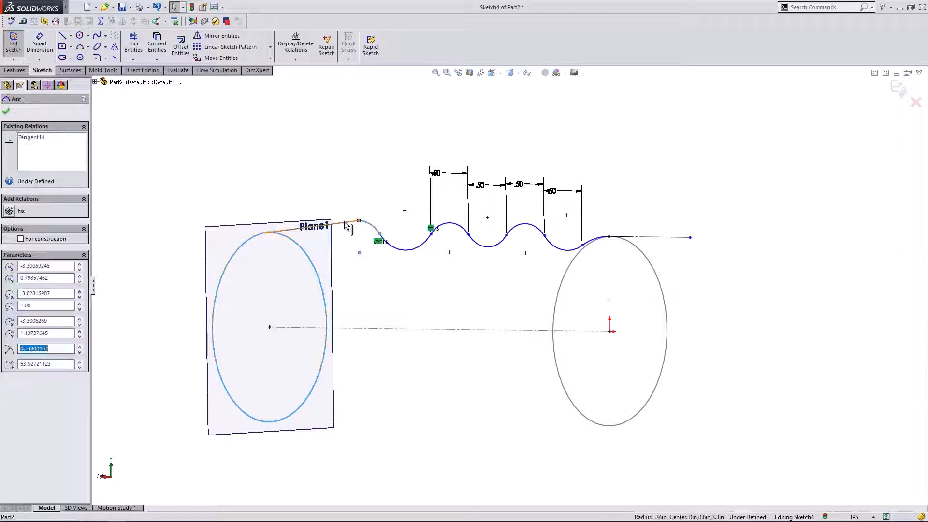
{"action": "left_click", "coordinate": [345, 224], "text": "ctrl"}
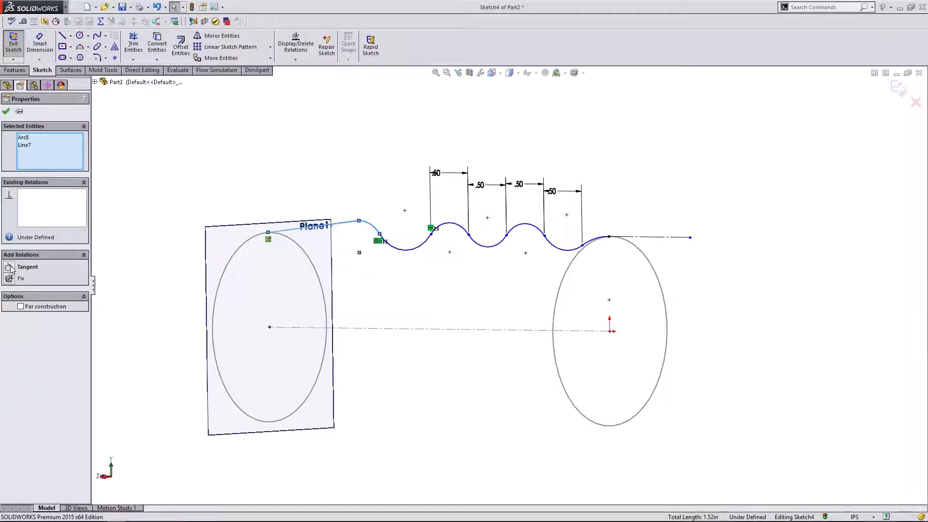
{"action": "left_click", "coordinate": [11, 268]}
{"action": "left_click", "coordinate": [106, 477]}
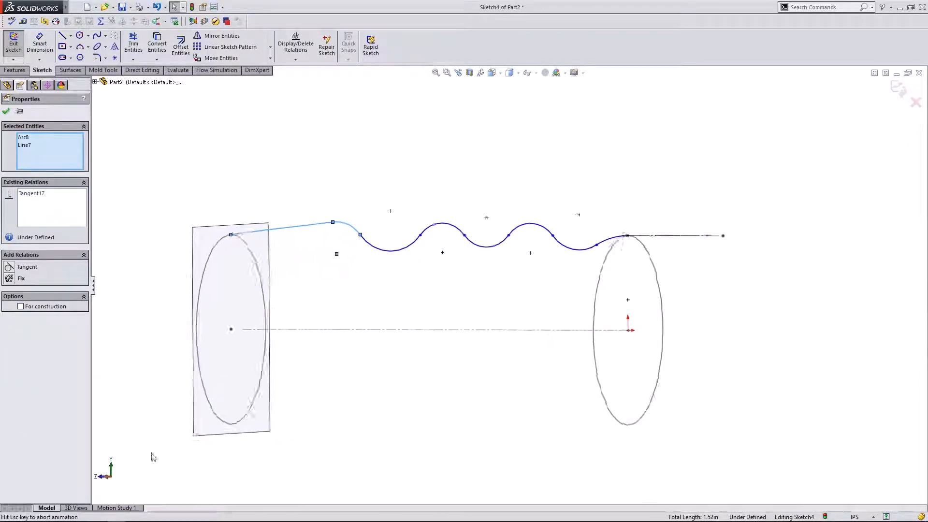
{"action": "left_click", "coordinate": [471, 284]}
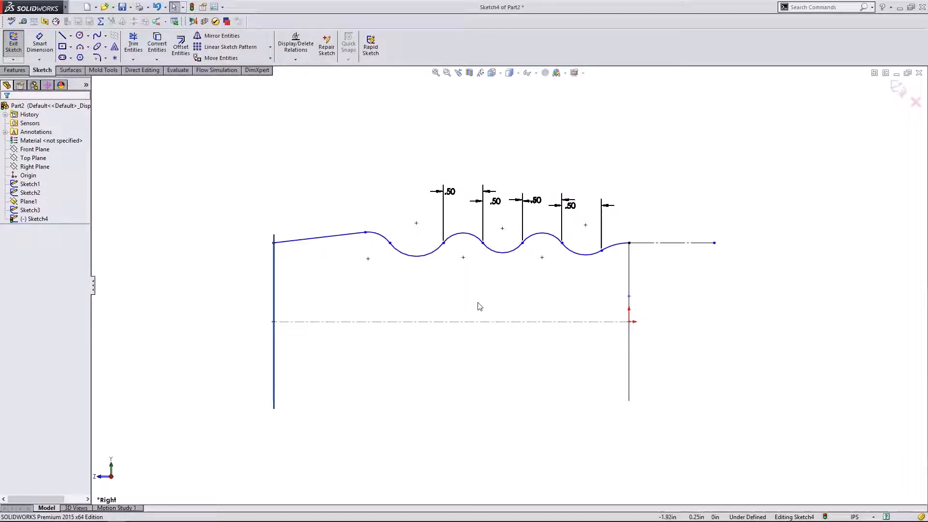
Step: Save the part as Handle in the Videos folder and exit the wavy profile sketch
{"action": "middle_click_drag", "start_coordinate": [473, 304], "coordinate": [407, 345]}
{"action": "mouse_move", "coordinate": [429, 398]}
{"action": "middle_mouse_down"}
{"action": "mouse_move", "coordinate": [429, 254]}
{"action": "mouse_move", "coordinate": [429, 325]}
{"action": "mouse_move", "coordinate": [422, 280]}
{"action": "mouse_move", "coordinate": [434, 285]}
{"action": "mouse_move", "coordinate": [423, 303]}
{"action": "mouse_move", "coordinate": [415, 289]}
{"action": "middle_mouse_up"}
{"action": "left_click", "coordinate": [122, 7]}
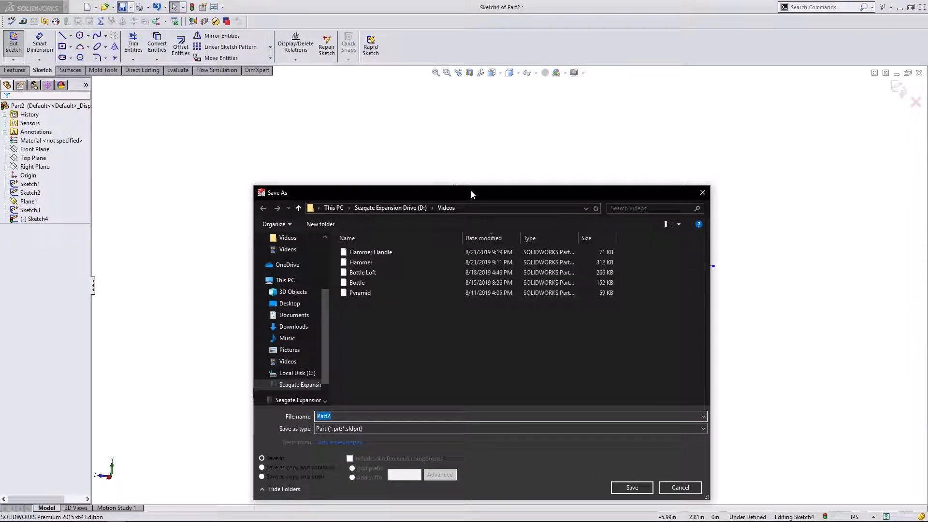
{"action": "type", "text": "Handle"}
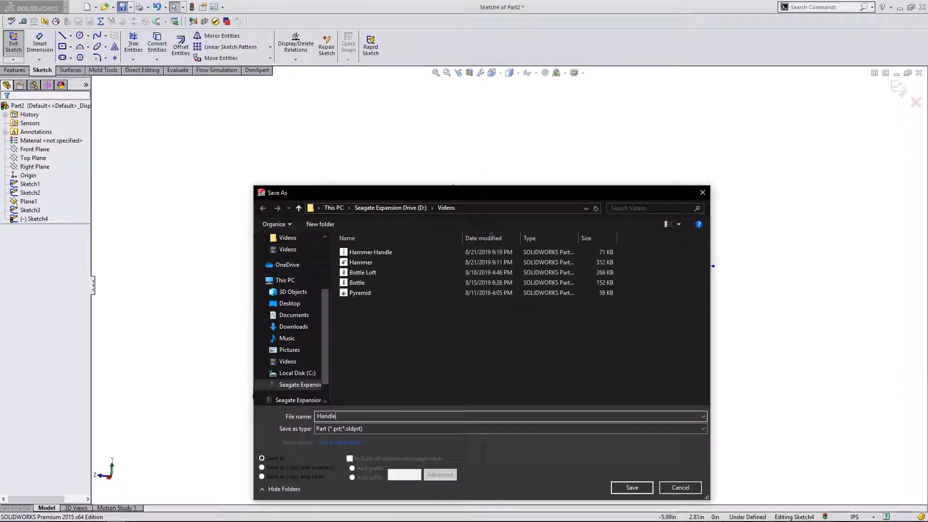
{"action": "left_click", "coordinate": [634, 488]}
{"action": "mouse_move", "coordinate": [528, 301]}
{"action": "middle_mouse_down"}
{"action": "mouse_move", "coordinate": [508, 300]}
{"action": "mouse_move", "coordinate": [481, 319]}
{"action": "mouse_move", "coordinate": [499, 367]}
{"action": "mouse_move", "coordinate": [582, 387]}
{"action": "mouse_move", "coordinate": [601, 239]}
{"action": "mouse_move", "coordinate": [584, 353]}
{"action": "mouse_move", "coordinate": [538, 408]}
{"action": "mouse_move", "coordinate": [524, 383]}
{"action": "mouse_move", "coordinate": [539, 328]}
{"action": "mouse_move", "coordinate": [488, 342]}
{"action": "mouse_move", "coordinate": [560, 373]}
{"action": "mouse_move", "coordinate": [543, 389]}
{"action": "mouse_move", "coordinate": [535, 352]}
{"action": "mouse_move", "coordinate": [567, 361]}
{"action": "mouse_move", "coordinate": [521, 397]}
{"action": "middle_mouse_up"}
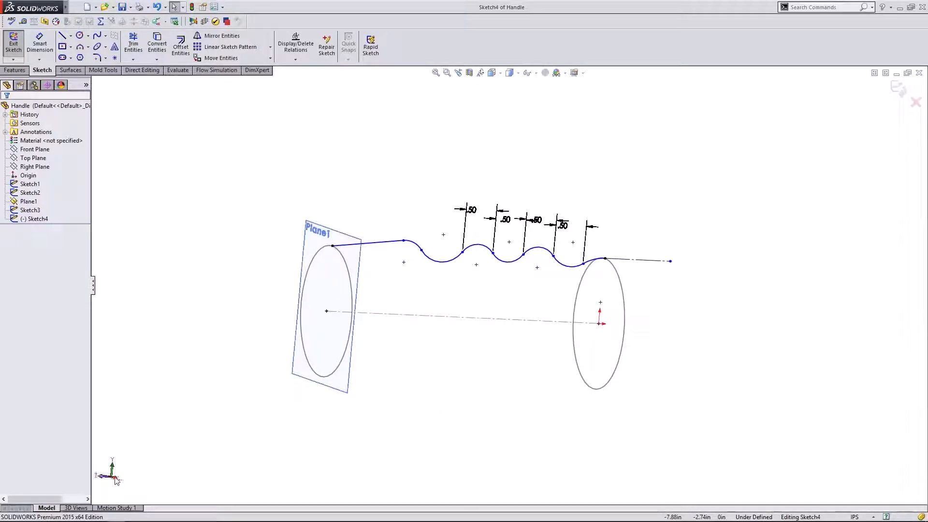
{"action": "key", "text": "ctrl+4"}
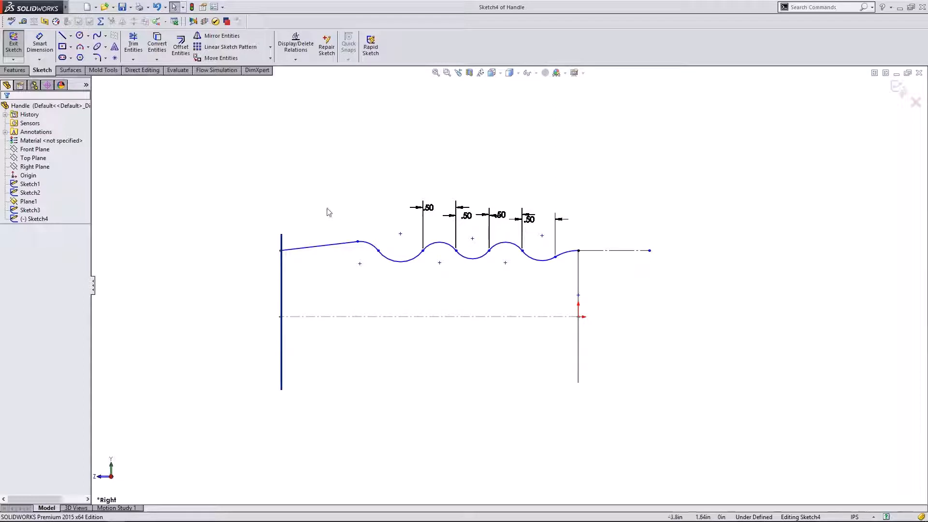
{"action": "left_click", "coordinate": [14, 72]}
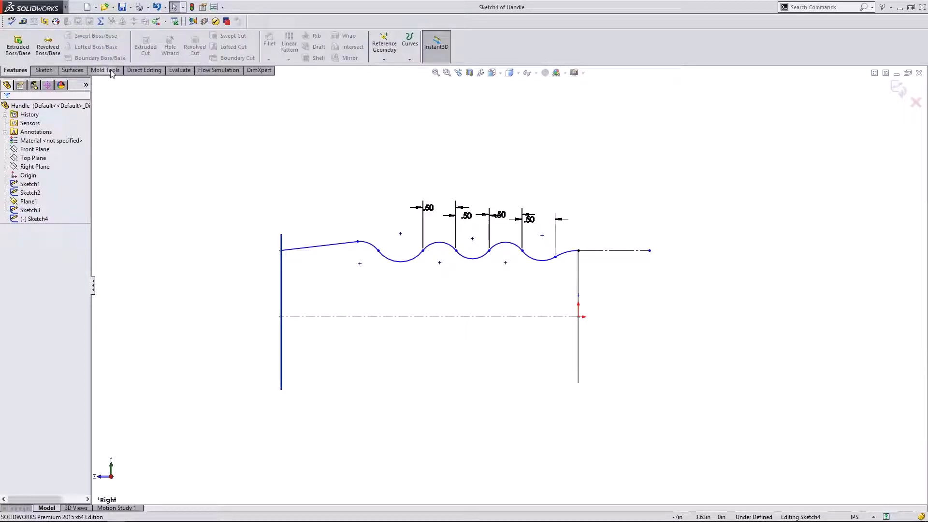
{"action": "left_click", "coordinate": [895, 90]}
Step: Start a Boundary Boss/Base and select the origin circle and the far circle as Direction 1 profiles
{"action": "left_click", "coordinate": [96, 58]}
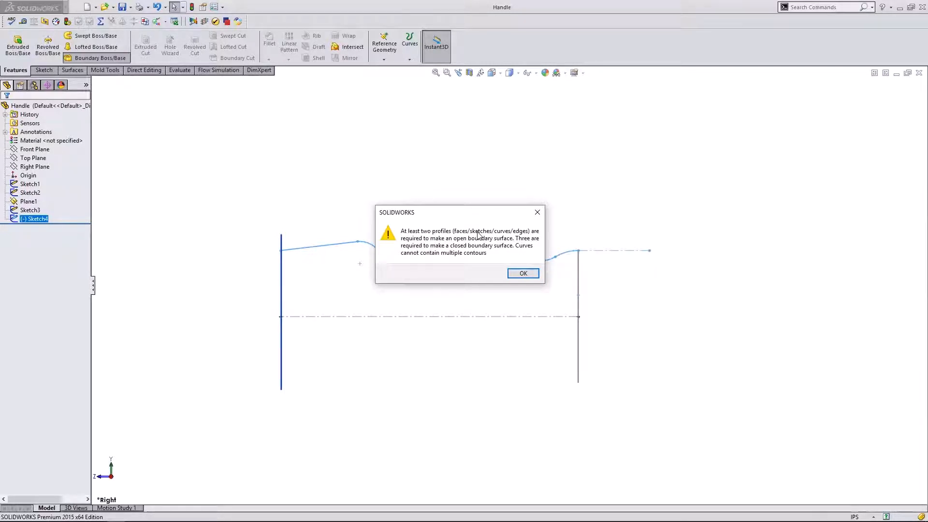
{"action": "left_click", "coordinate": [537, 213]}
{"action": "scroll", "coordinate": [477, 310], "scroll_direction": "down", "scroll_amount": 1}
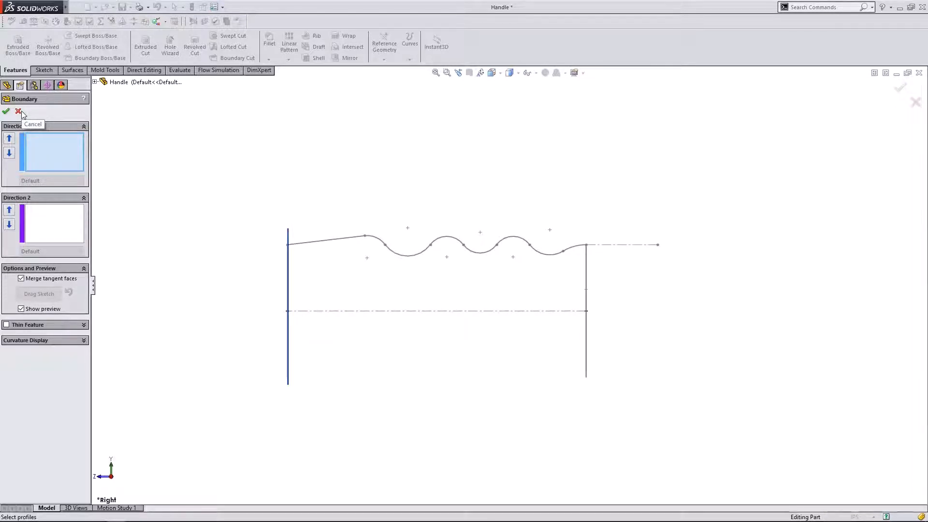
{"action": "middle_click_drag", "start_coordinate": [290, 203], "coordinate": [317, 210]}
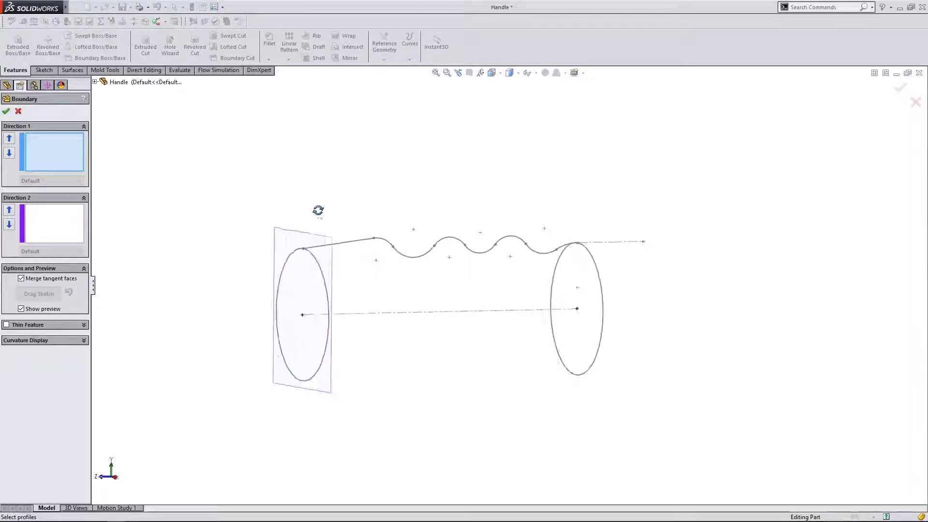
{"action": "left_click", "coordinate": [601, 292]}
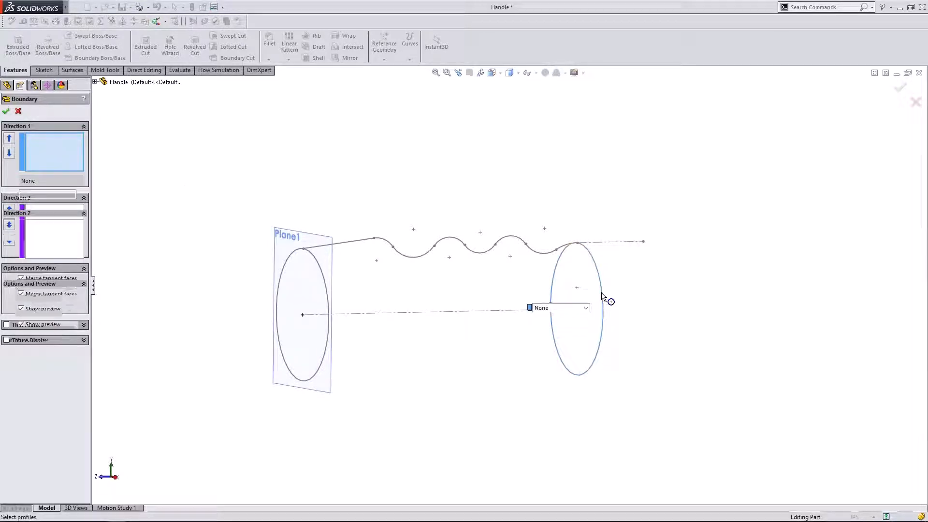
{"action": "left_click", "coordinate": [326, 284]}
{"action": "mouse_move", "coordinate": [415, 175]}
{"action": "middle_mouse_down"}
{"action": "mouse_move", "coordinate": [410, 162]}
{"action": "mouse_move", "coordinate": [309, 161]}
{"action": "mouse_move", "coordinate": [451, 172]}
{"action": "mouse_move", "coordinate": [369, 168]}
{"action": "mouse_move", "coordinate": [389, 243]}
{"action": "mouse_move", "coordinate": [369, 180]}
{"action": "mouse_move", "coordinate": [279, 160]}
{"action": "mouse_move", "coordinate": [395, 168]}
{"action": "mouse_move", "coordinate": [369, 172]}
{"action": "mouse_move", "coordinate": [402, 175]}
{"action": "mouse_move", "coordinate": [396, 189]}
{"action": "mouse_move", "coordinate": [406, 186]}
{"action": "mouse_move", "coordinate": [387, 163]}
{"action": "mouse_move", "coordinate": [412, 174]}
{"action": "mouse_move", "coordinate": [410, 182]}
{"action": "middle_mouse_up"}
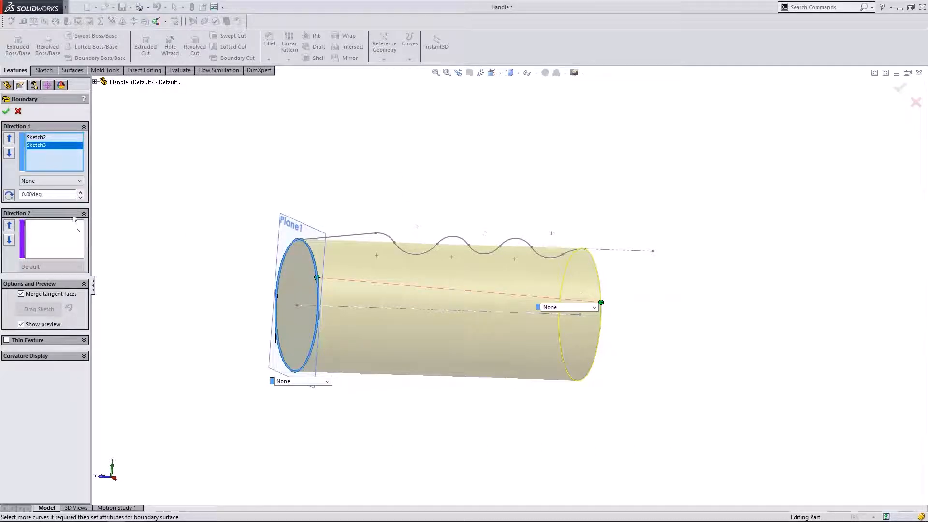
Step: Try to add the wavy sketch as a third Direction 1 curve, and remove it from the selection
{"action": "left_click", "coordinate": [364, 236]}
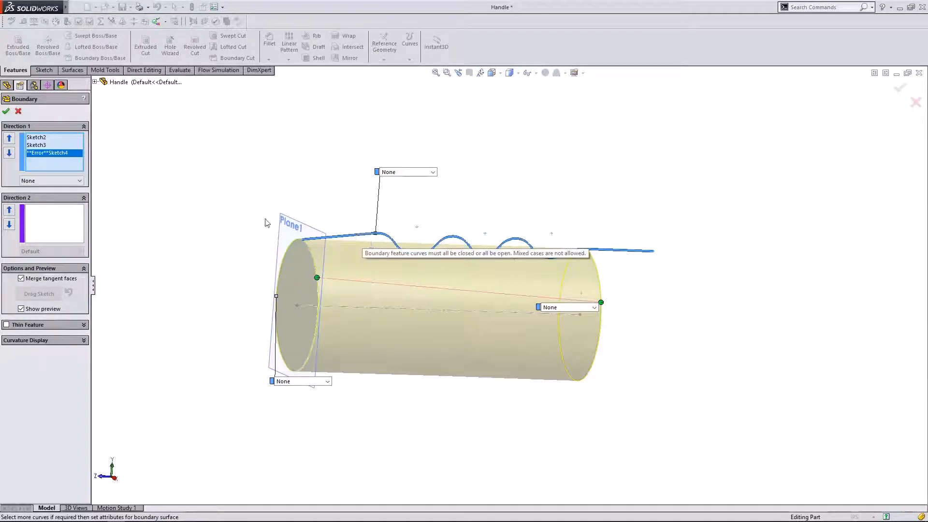
{"action": "right_click", "coordinate": [57, 153]}
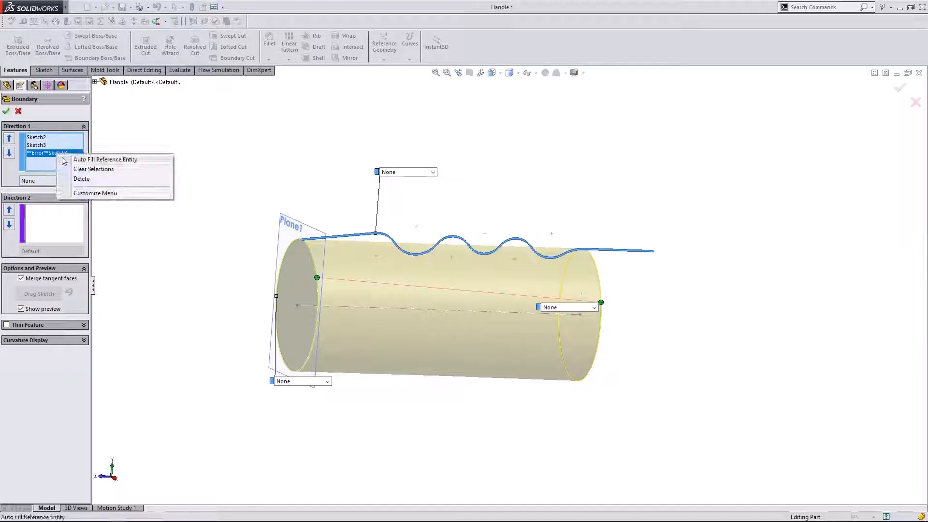
{"action": "left_click", "coordinate": [79, 179]}
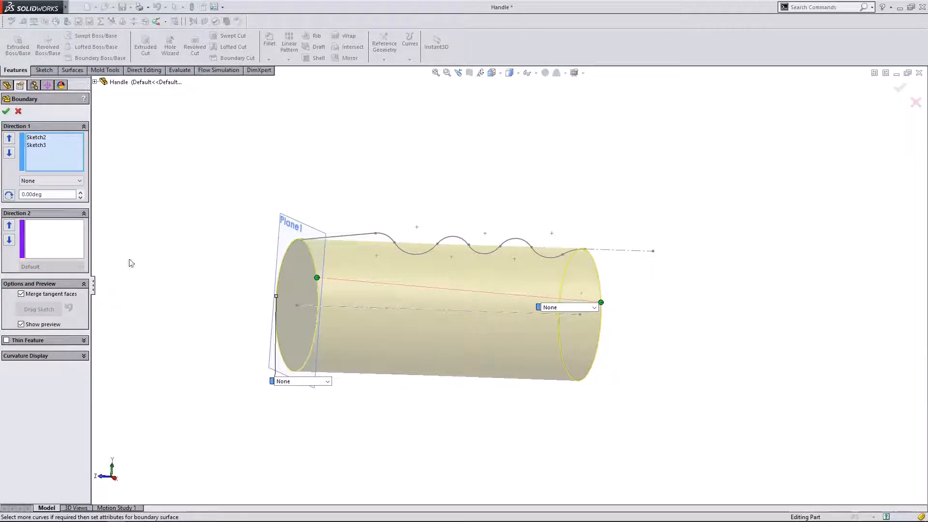
Step: Set the wavy sketch as the Direction 2 curve to preview the boundary shape, and cancel the feature
{"action": "left_click", "coordinate": [82, 252]}
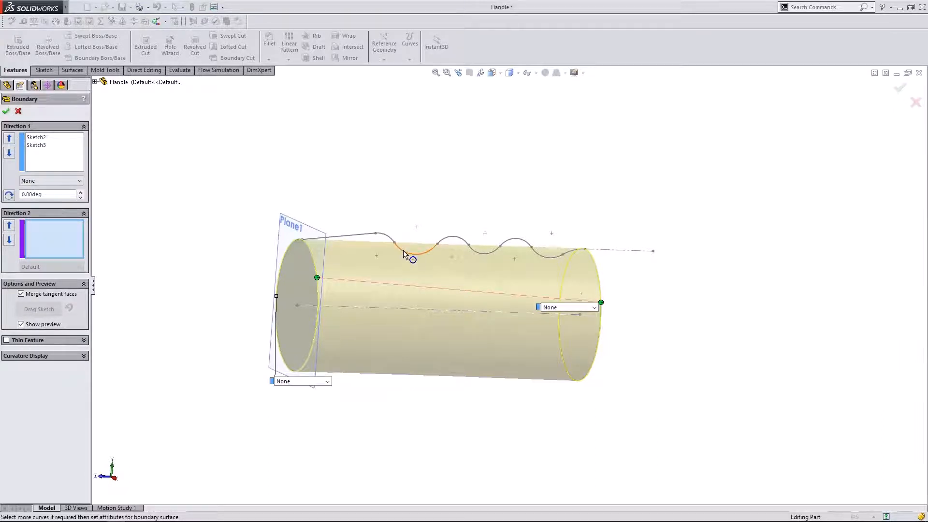
{"action": "left_click", "coordinate": [404, 252]}
{"action": "mouse_move", "coordinate": [421, 230]}
{"action": "middle_mouse_down"}
{"action": "mouse_move", "coordinate": [375, 181]}
{"action": "mouse_move", "coordinate": [385, 211]}
{"action": "mouse_move", "coordinate": [397, 197]}
{"action": "mouse_move", "coordinate": [451, 185]}
{"action": "mouse_move", "coordinate": [373, 201]}
{"action": "mouse_move", "coordinate": [402, 212]}
{"action": "middle_mouse_up"}
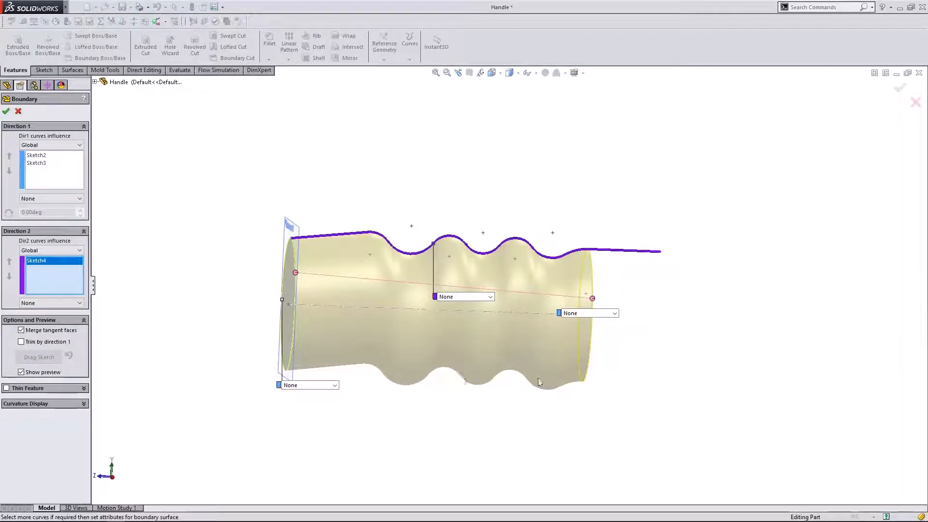
{"action": "left_click", "coordinate": [21, 112]}
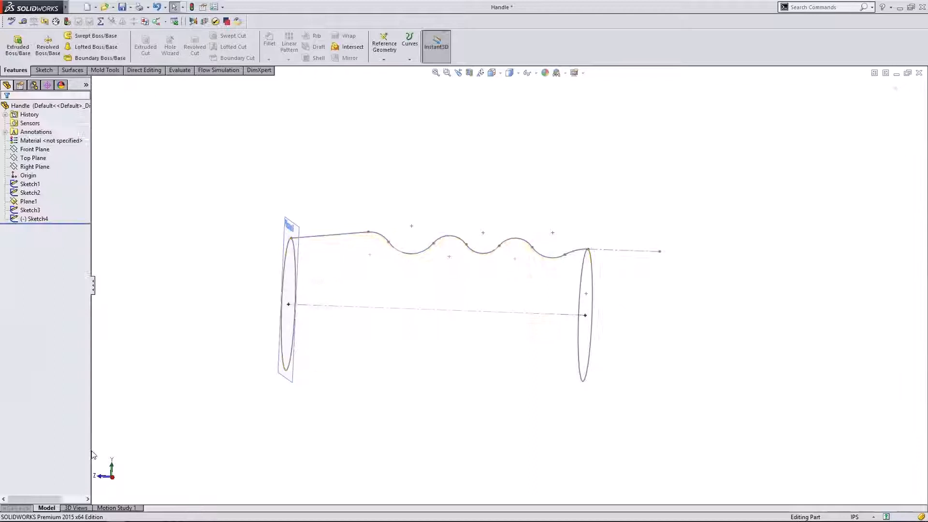
{"action": "left_click", "coordinate": [113, 478]}
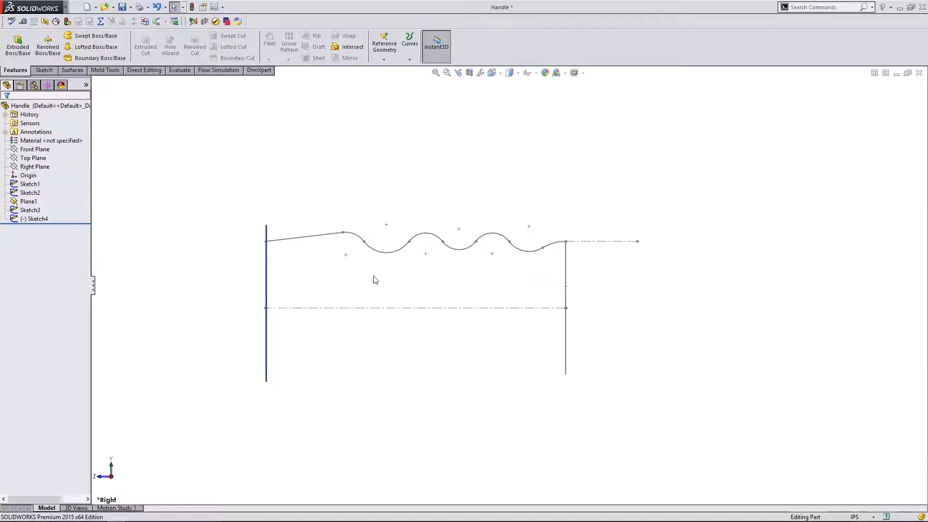
{"action": "left_click", "coordinate": [95, 58]}
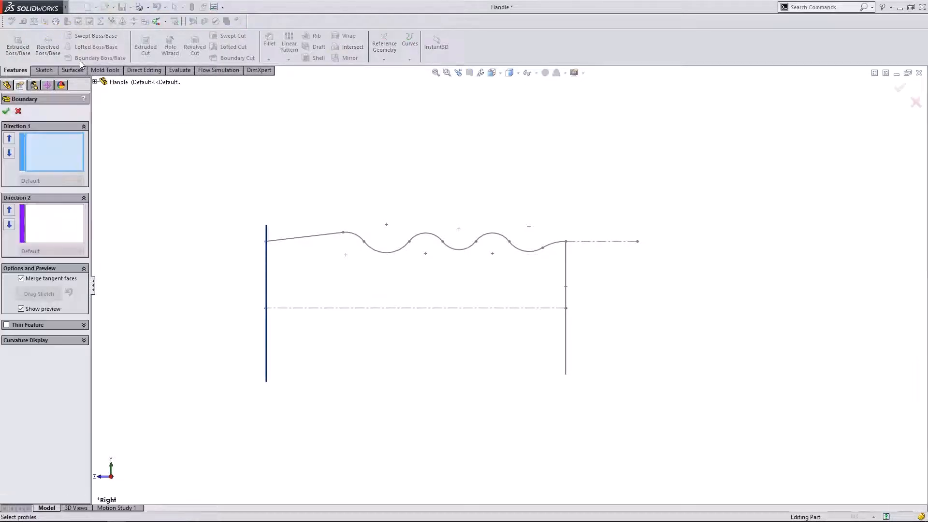
{"action": "left_click", "coordinate": [19, 111]}
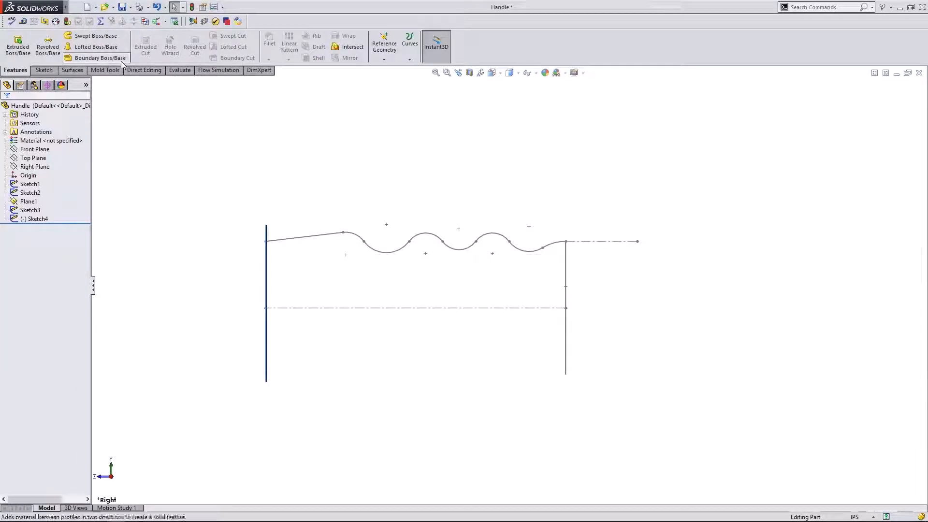
{"action": "left_click", "coordinate": [99, 58]}
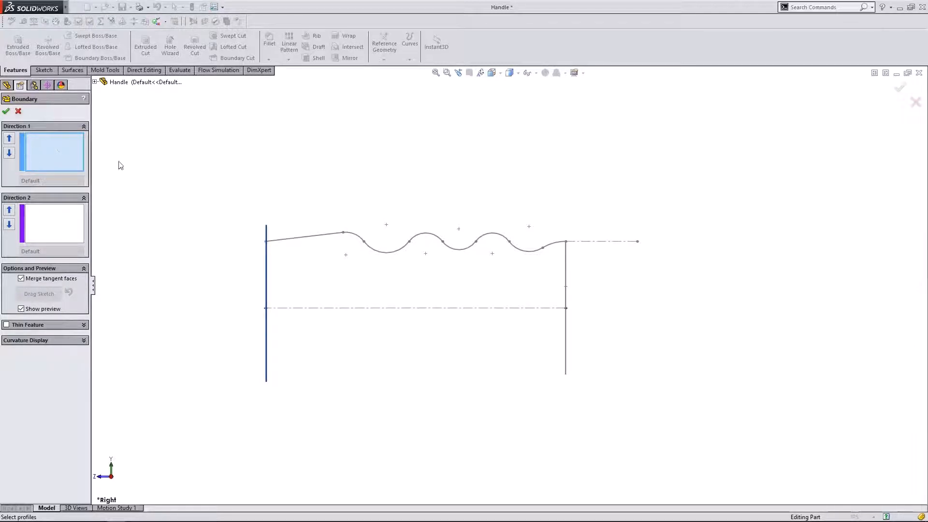
{"action": "middle_click_drag", "start_coordinate": [277, 177], "coordinate": [238, 173]}
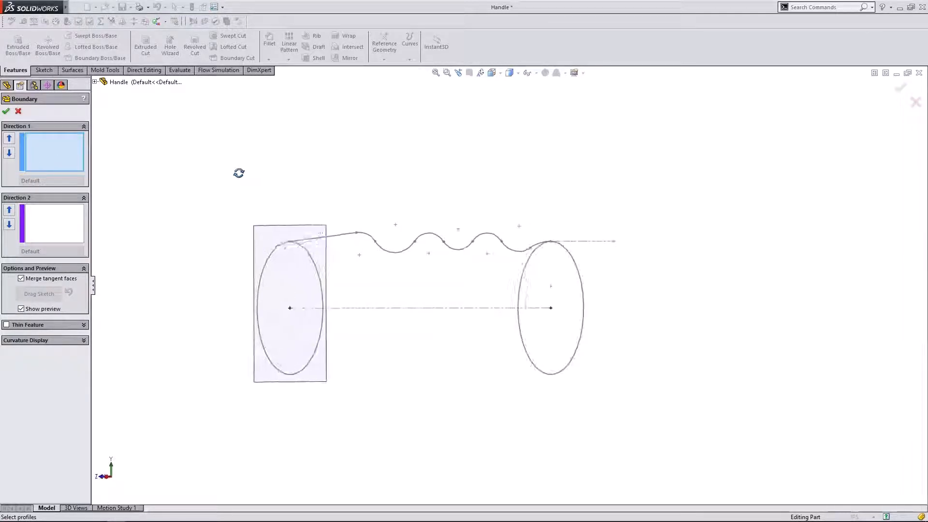
{"action": "left_click", "coordinate": [524, 289]}
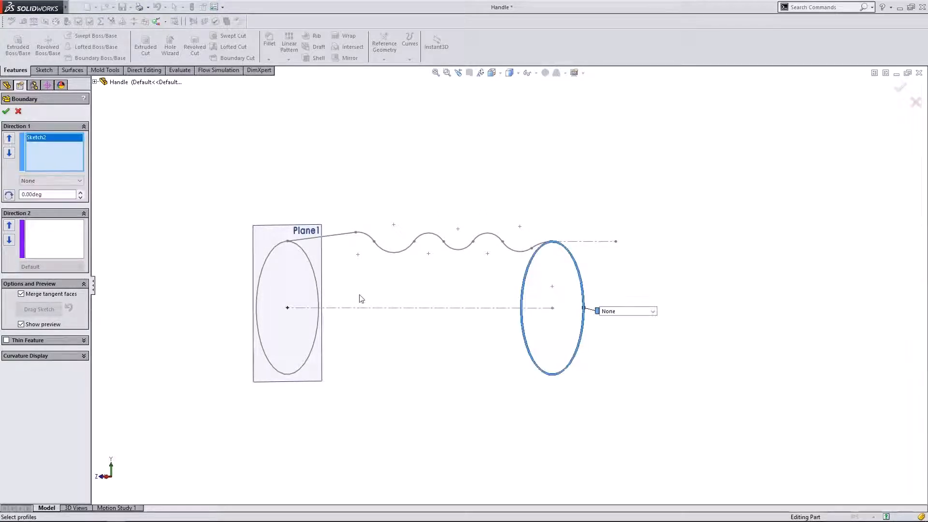
{"action": "left_click", "coordinate": [264, 269]}
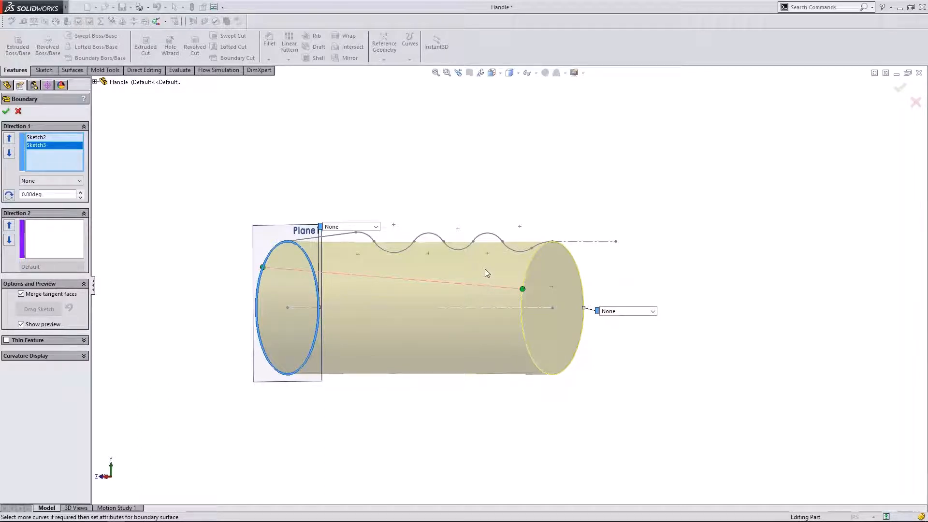
{"action": "middle_click_drag", "start_coordinate": [432, 209], "coordinate": [426, 236]}
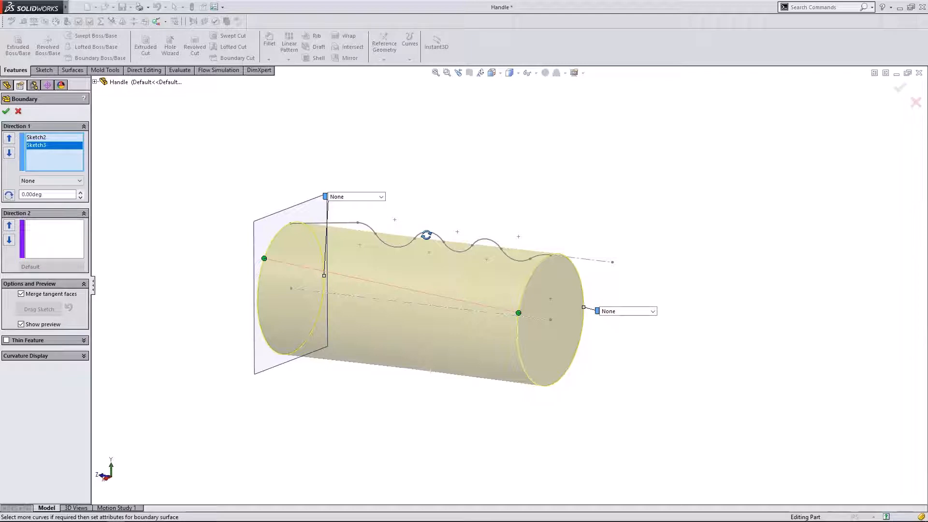
{"action": "middle_click_drag", "start_coordinate": [426, 235], "coordinate": [427, 235]}
{"action": "mouse_move", "coordinate": [427, 234]}
{"action": "middle_mouse_down"}
{"action": "mouse_move", "coordinate": [424, 217]}
{"action": "mouse_move", "coordinate": [410, 218]}
{"action": "mouse_move", "coordinate": [419, 224]}
{"action": "middle_mouse_up"}
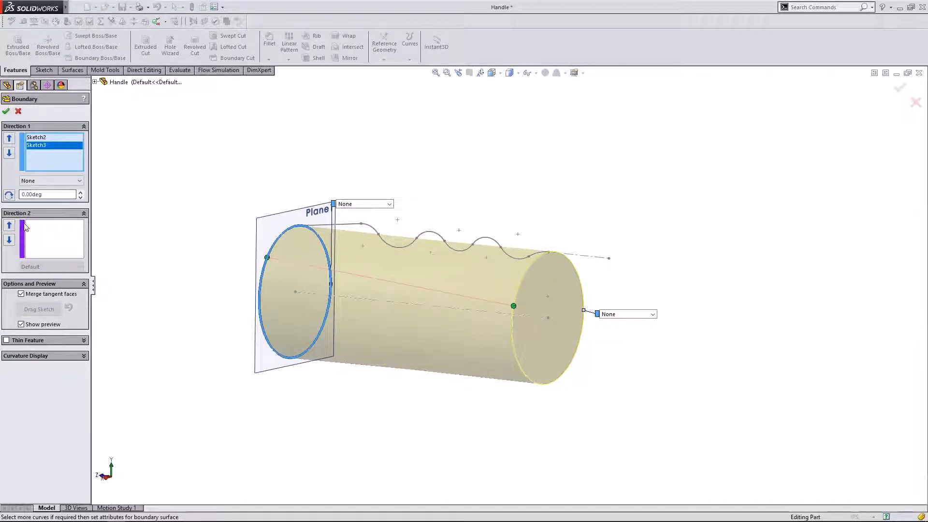
{"action": "left_click", "coordinate": [29, 228]}
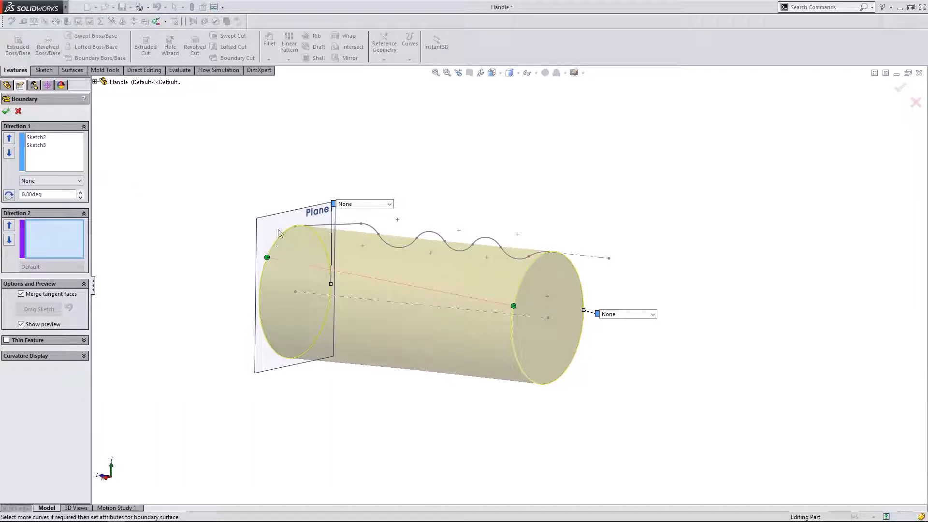
{"action": "middle_click_drag", "start_coordinate": [447, 208], "coordinate": [535, 272]}
{"action": "mouse_move", "coordinate": [405, 195]}
{"action": "middle_mouse_down"}
{"action": "mouse_move", "coordinate": [483, 180]}
{"action": "mouse_move", "coordinate": [393, 180]}
{"action": "middle_mouse_up"}
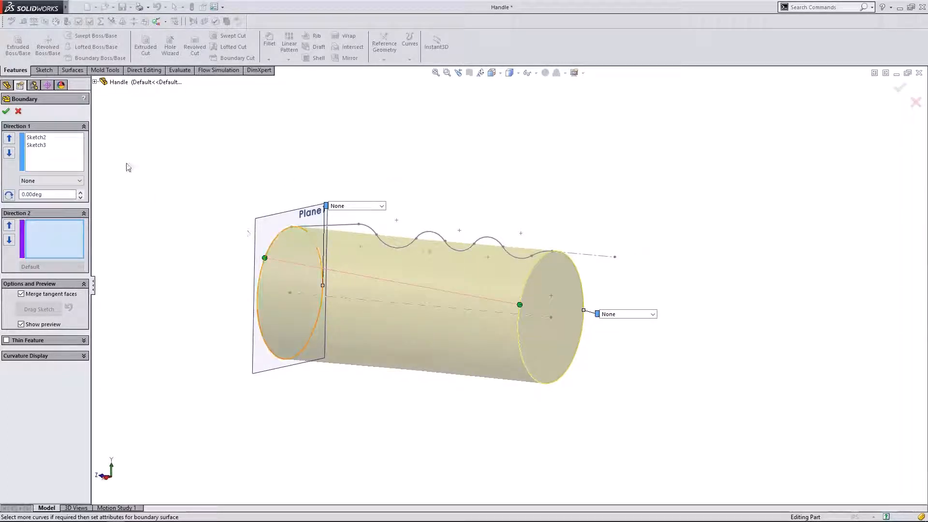
{"action": "left_click", "coordinate": [19, 111]}
Step: Reopen the wavy profile sketch and draw a downward-sloping line about 1.6 in long from near the bottom of the Plane1 circle
{"action": "left_click", "coordinate": [106, 476]}
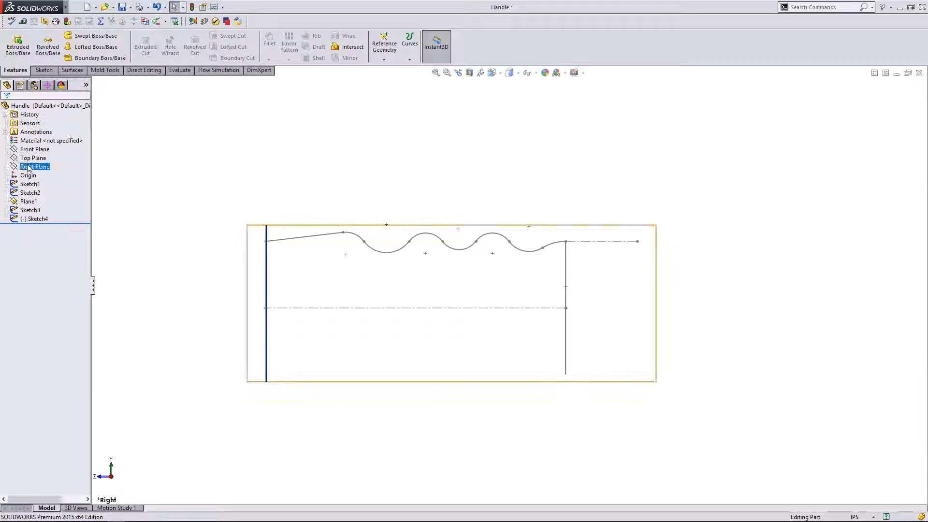
{"action": "left_click", "coordinate": [34, 218]}
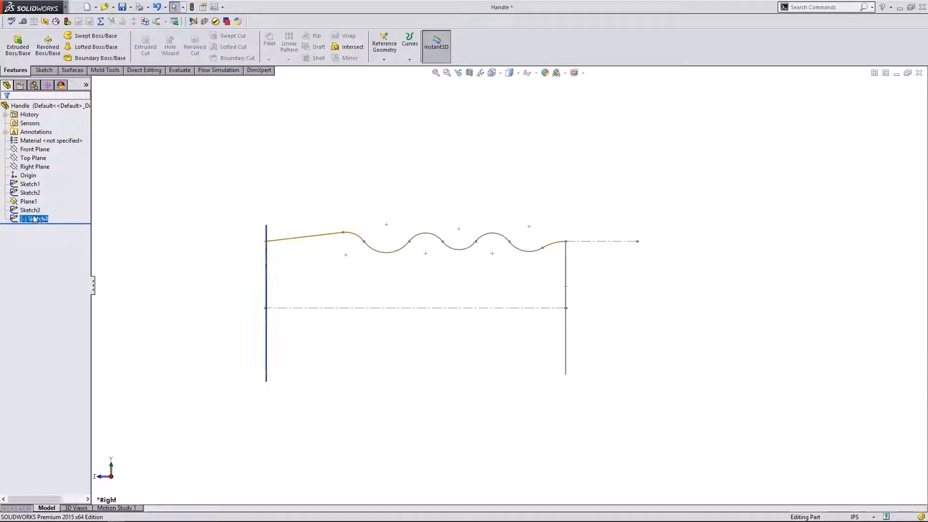
{"action": "left_click", "coordinate": [29, 209], "text": "ctrl"}
{"action": "left_click", "coordinate": [41, 188]}
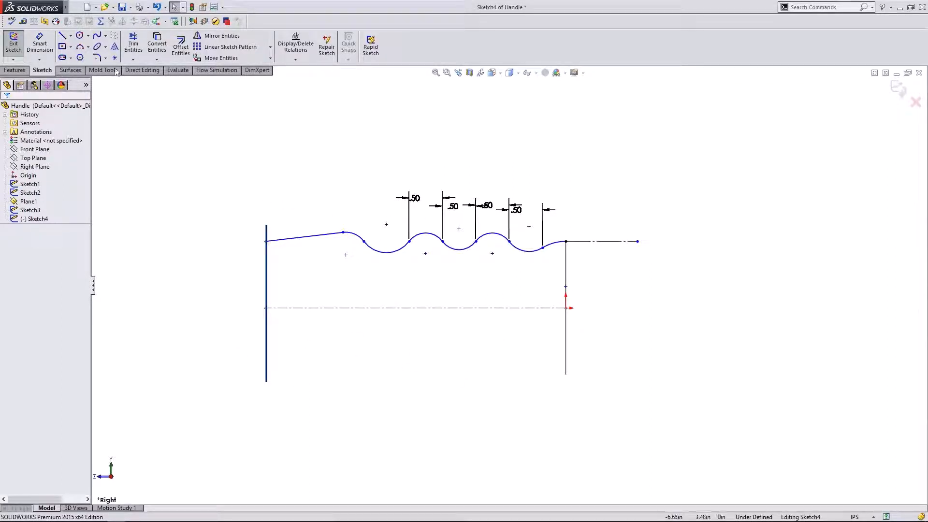
{"action": "left_click", "coordinate": [64, 41]}
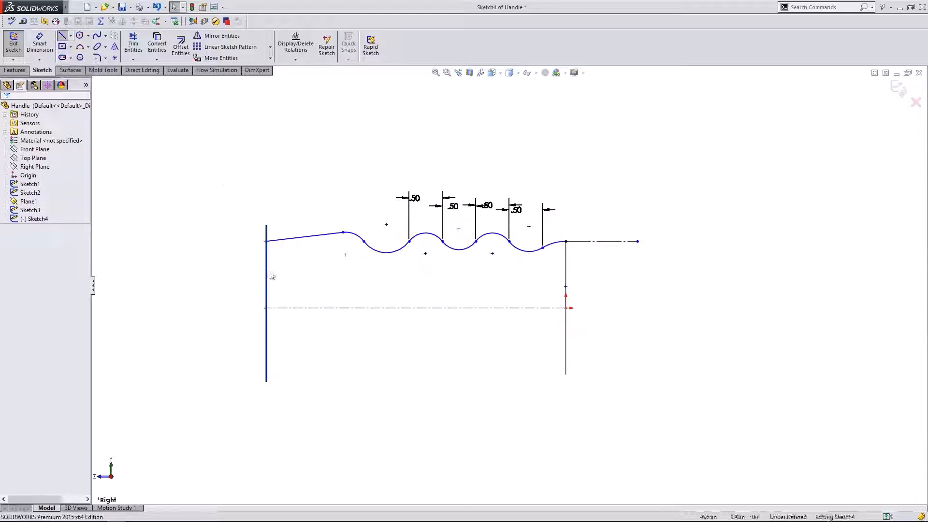
{"action": "middle_click_drag", "start_coordinate": [319, 339], "coordinate": [304, 377]}
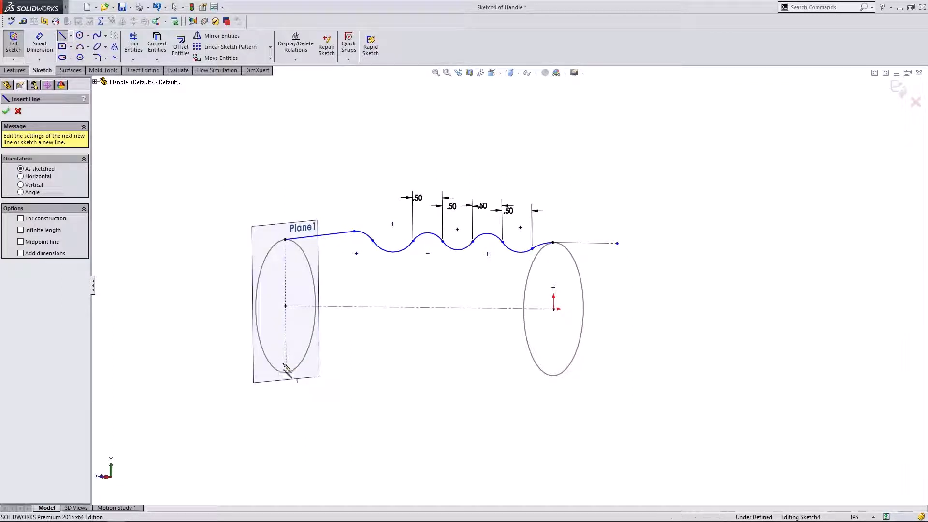
{"action": "left_click", "coordinate": [286, 365]}
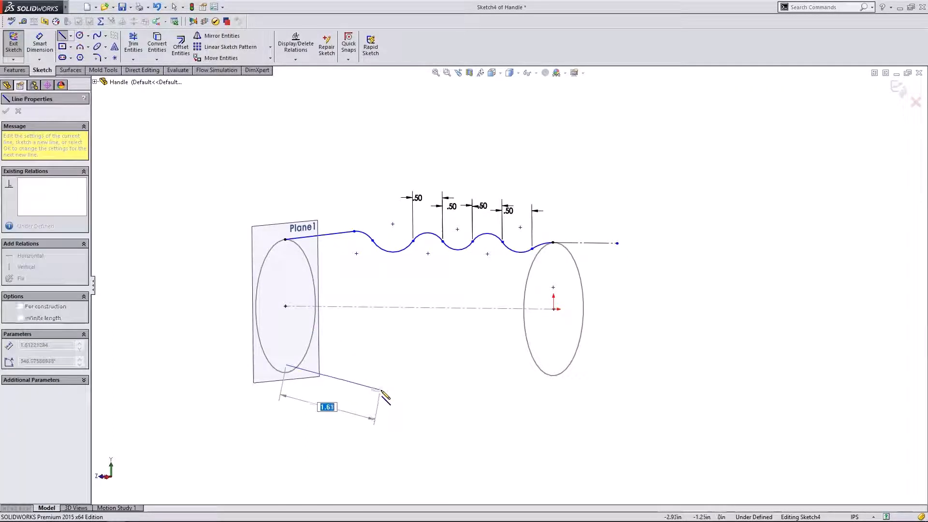
{"action": "right_click", "coordinate": [384, 381]}
{"action": "left_click", "coordinate": [391, 389]}
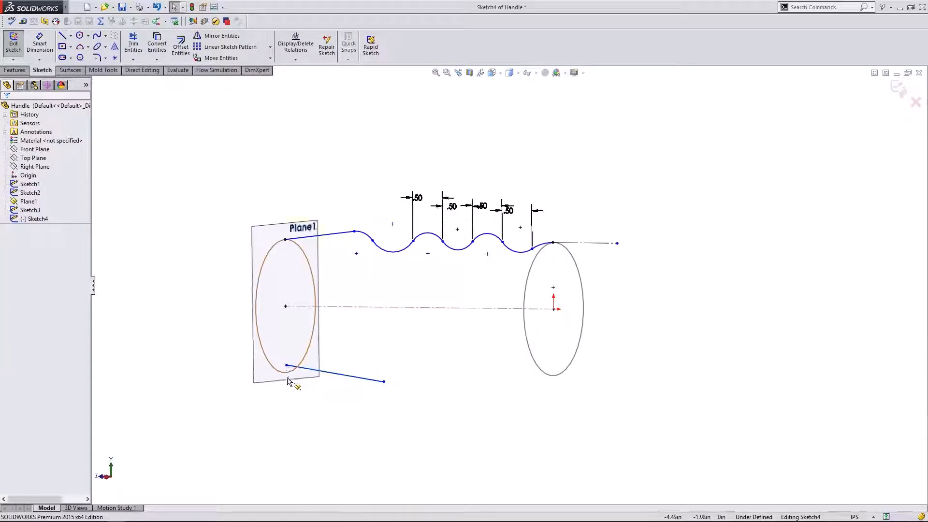
Step: Add a Pierce relation between the lower line's start point and the Plane1 circle, and shorten the line by moving its free end
{"action": "left_click", "coordinate": [287, 366]}
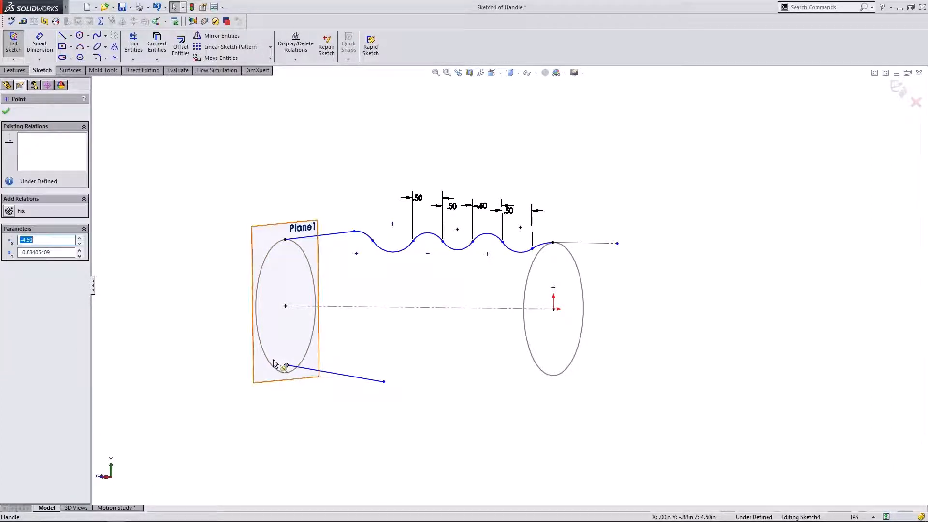
{"action": "left_click", "coordinate": [275, 369], "text": "ctrl"}
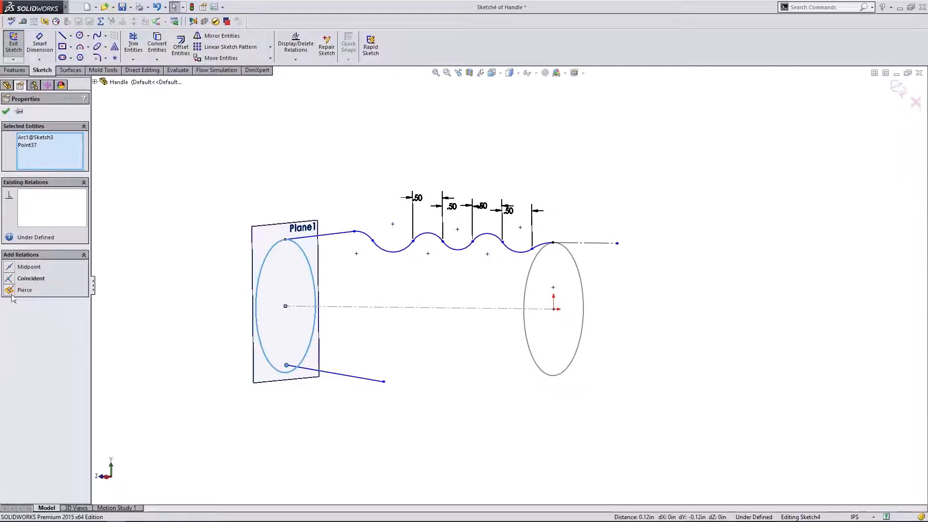
{"action": "left_click", "coordinate": [23, 290]}
{"action": "left_click", "coordinate": [107, 477]}
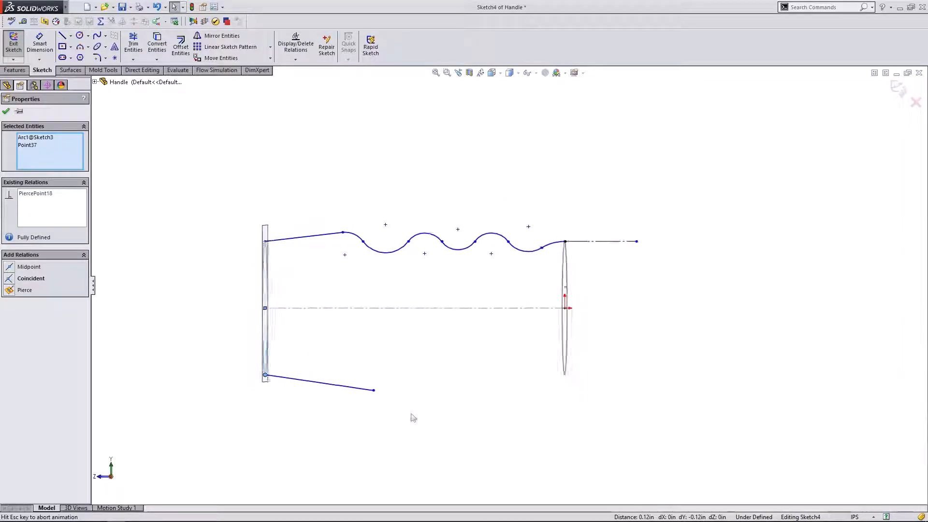
{"action": "left_click", "coordinate": [410, 410]}
{"action": "left_click_drag", "start_coordinate": [375, 390], "coordinate": [351, 386]}
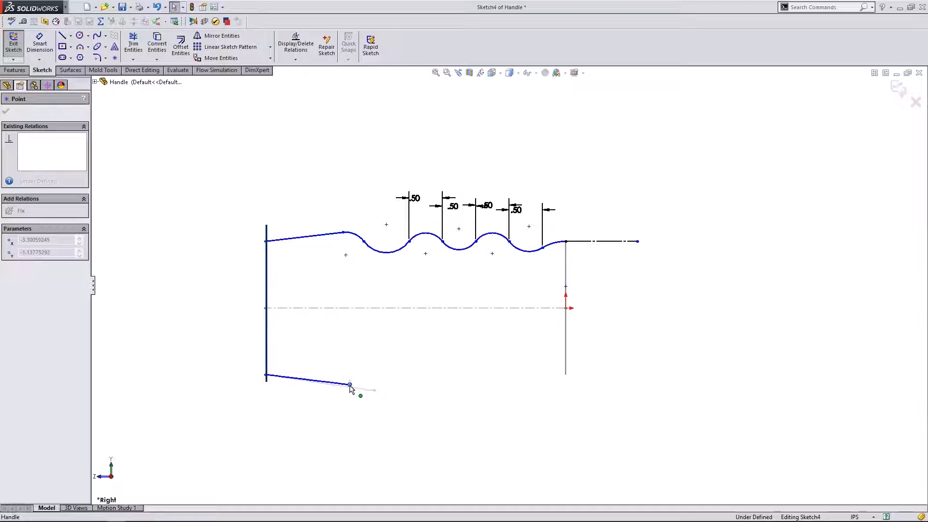
{"action": "left_click", "coordinate": [411, 356]}
Step: Sketch a three-point arc curving up toward the centerline from the lower line's free end, and pull its upper endpoint slightly farther out
{"action": "key", "text": "Return"}
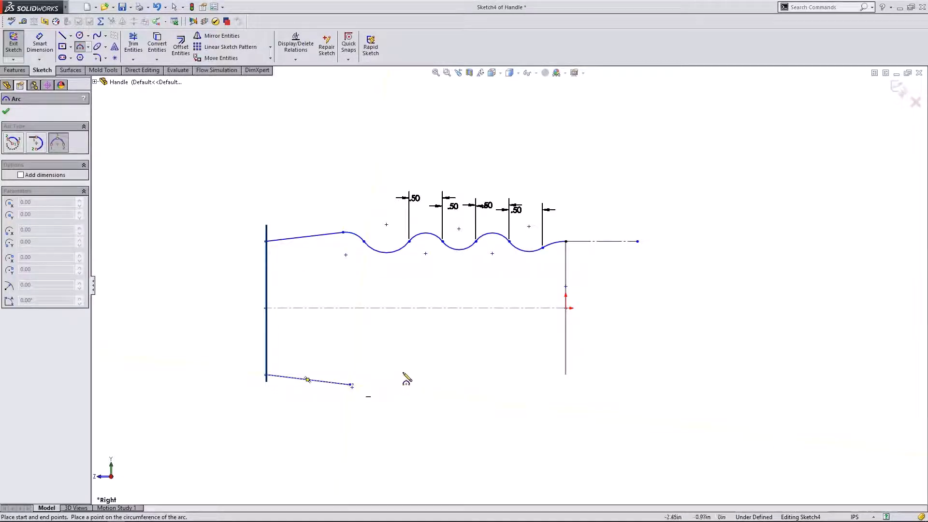
{"action": "key", "text": "Escape"}
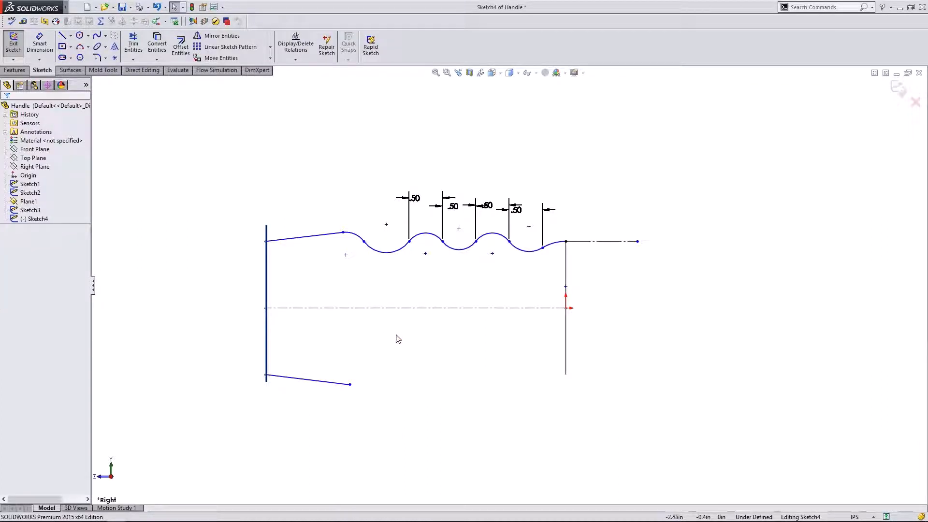
{"action": "left_click", "coordinate": [78, 46]}
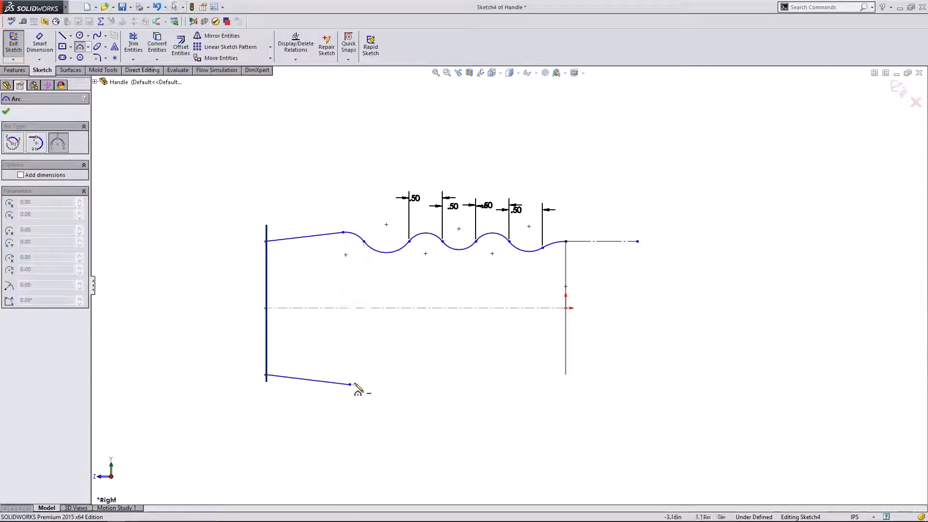
{"action": "left_click", "coordinate": [351, 385]}
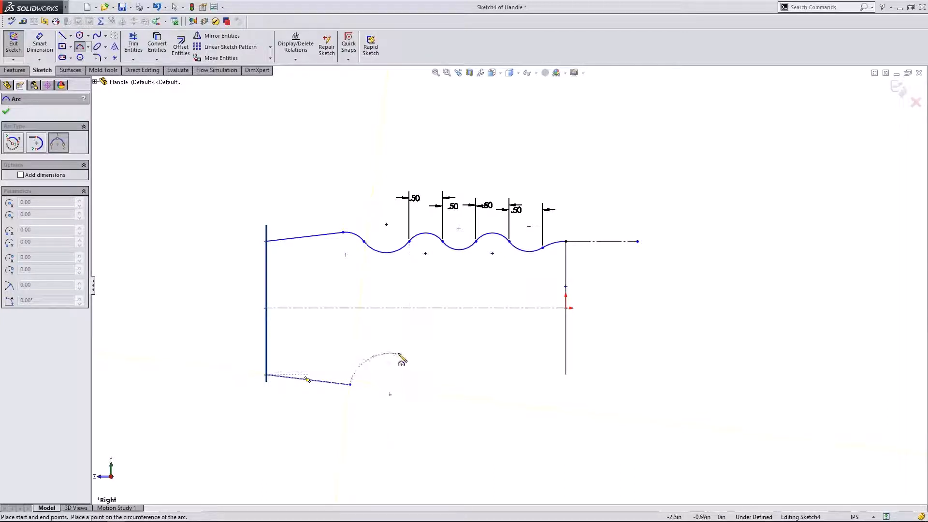
{"action": "left_click", "coordinate": [397, 353]}
{"action": "left_click", "coordinate": [372, 383]}
{"action": "key", "text": "Escape"}
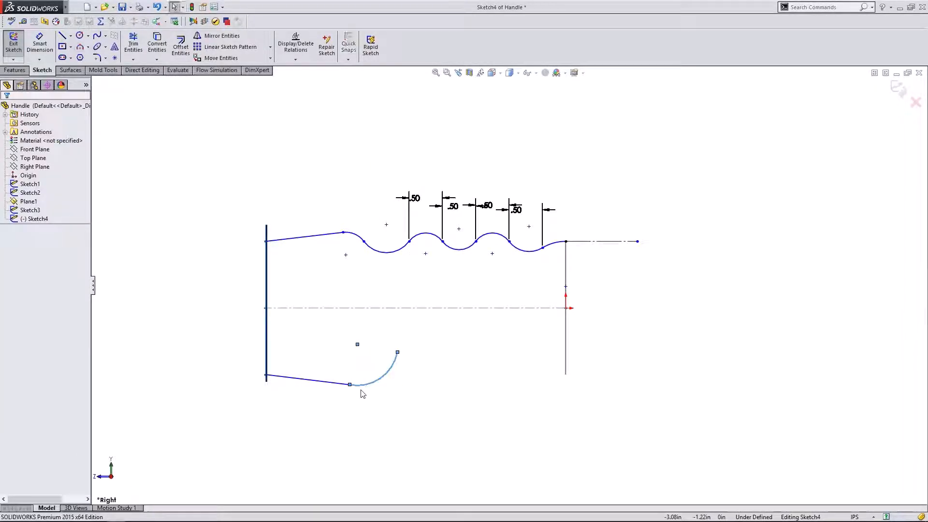
{"action": "mouse_move", "coordinate": [398, 352]}
{"action": "left_mouse_down"}
{"action": "mouse_move", "coordinate": [423, 378]}
{"action": "mouse_move", "coordinate": [409, 355]}
{"action": "left_mouse_up"}
Step: Make the lower arc tangent to the line, and flatten and shorten it by moving their shared point and the arc's free end
{"action": "left_click", "coordinate": [382, 387]}
{"action": "left_click", "coordinate": [314, 380], "text": "ctrl"}
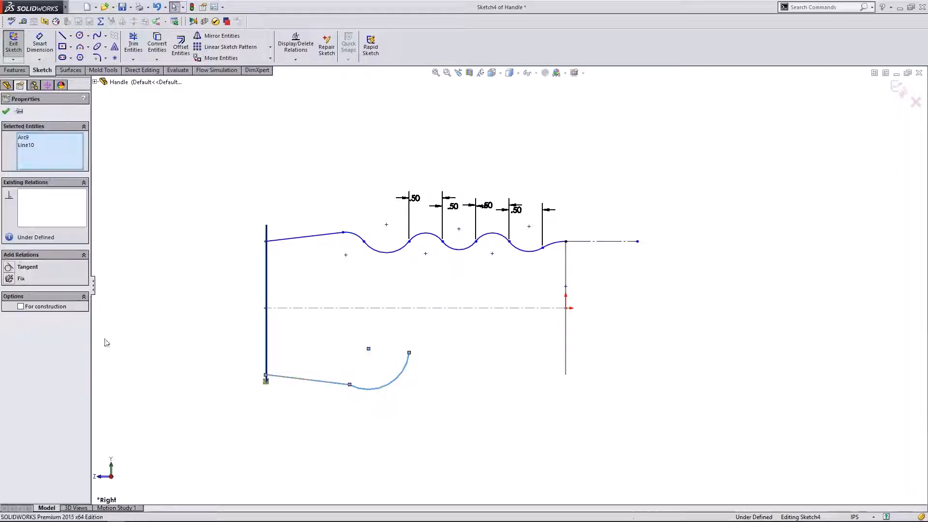
{"action": "left_click", "coordinate": [10, 266]}
{"action": "left_click", "coordinate": [372, 360]}
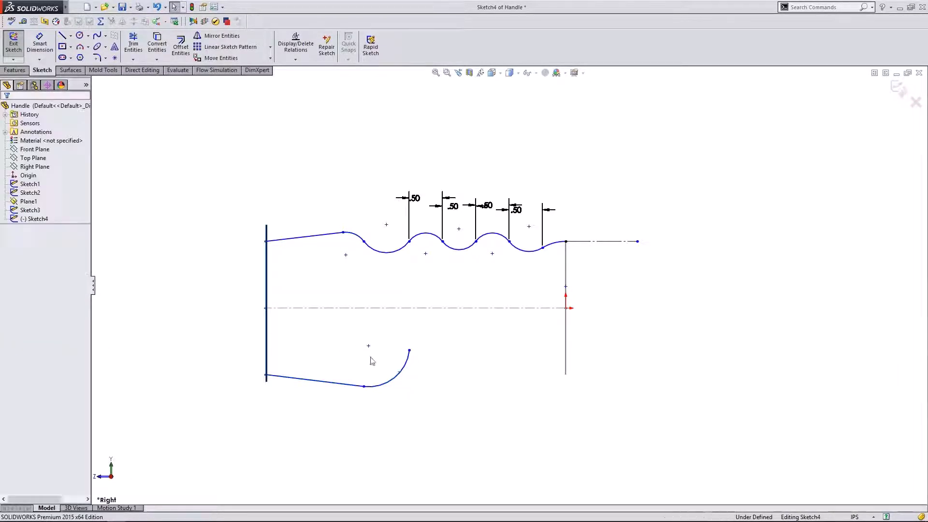
{"action": "left_click_drag", "start_coordinate": [364, 387], "coordinate": [332, 382]}
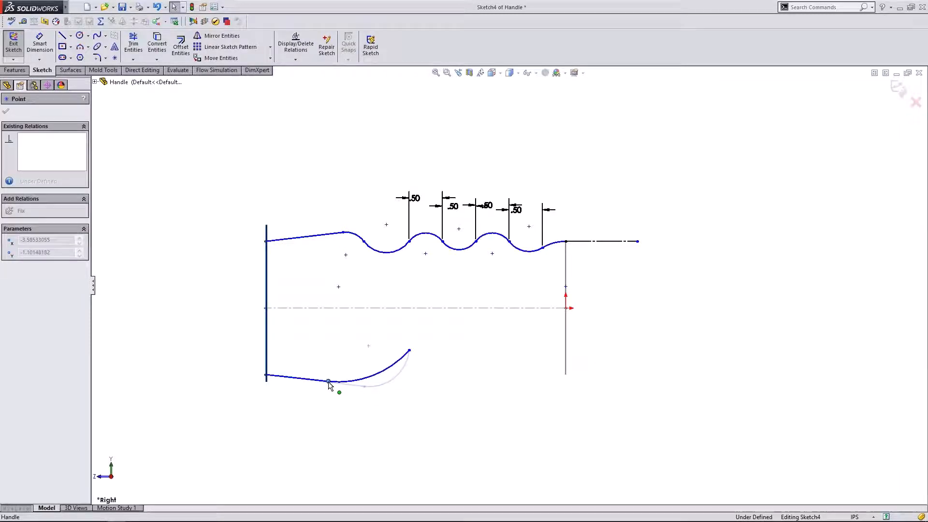
{"action": "left_click", "coordinate": [348, 408]}
{"action": "left_click_drag", "start_coordinate": [409, 351], "coordinate": [390, 361]}
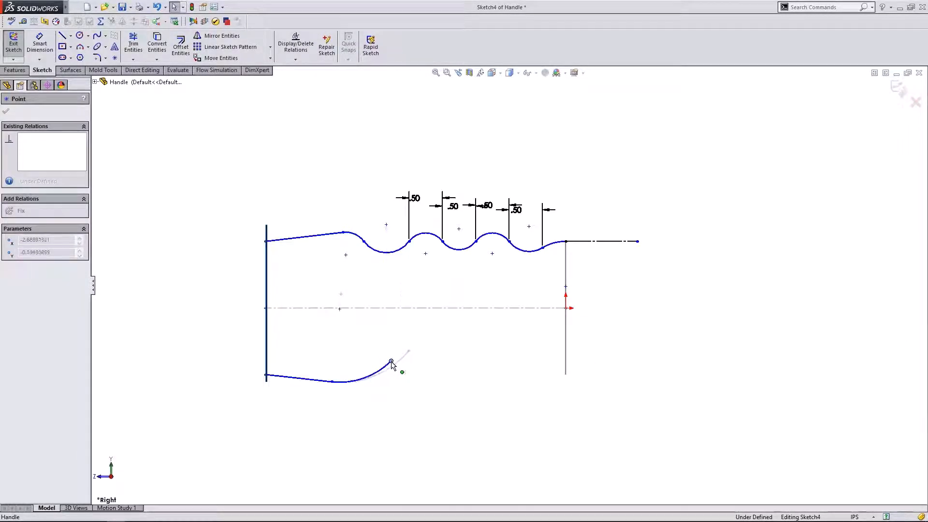
{"action": "left_click", "coordinate": [453, 372]}
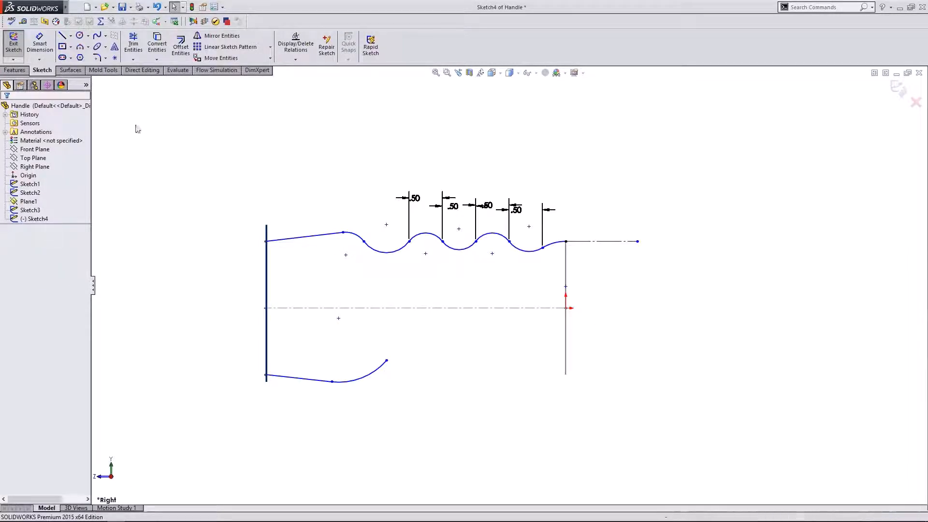
Step: Sketch a second three-point arc with a radius of about 0.98 in, bulging downward near the bottom of the origin circle
{"action": "left_click", "coordinate": [79, 46]}
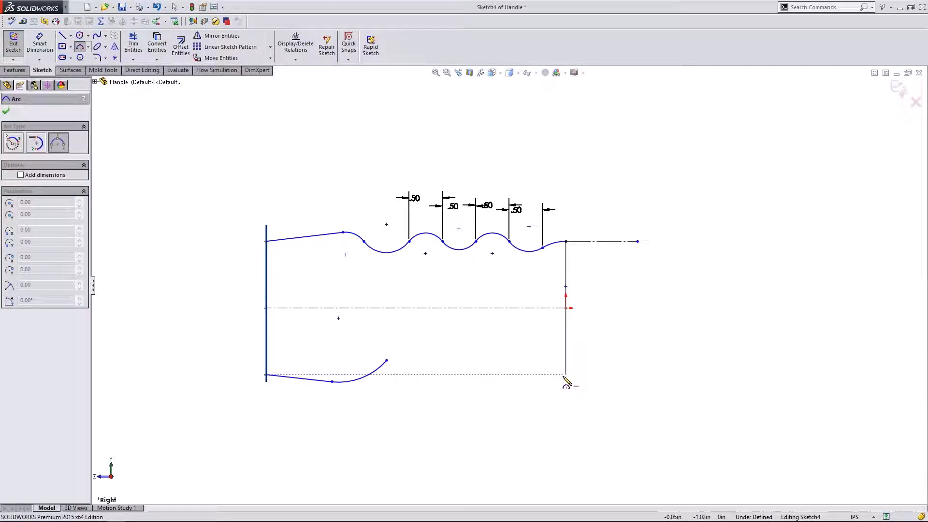
{"action": "mouse_move", "coordinate": [565, 383]}
{"action": "middle_mouse_down"}
{"action": "mouse_move", "coordinate": [524, 362]}
{"action": "mouse_move", "coordinate": [576, 386]}
{"action": "middle_mouse_up"}
{"action": "left_click", "coordinate": [573, 380]}
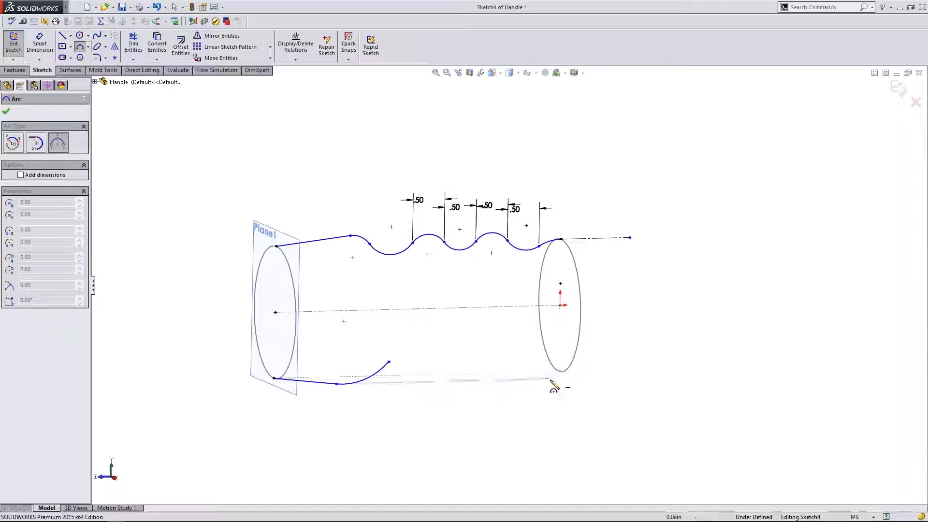
{"action": "left_click", "coordinate": [459, 384]}
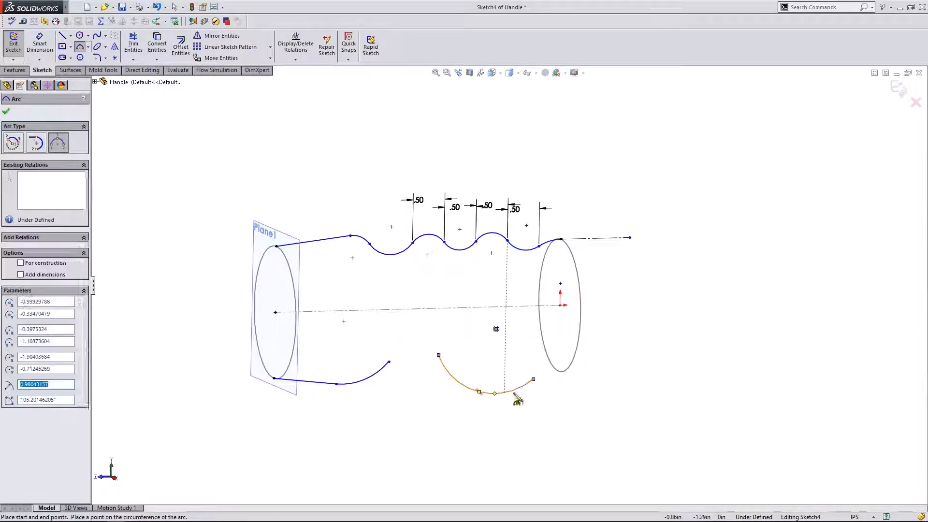
{"action": "key", "text": "Escape"}
Step: Add a Pierce relation between the second arc's nearer endpoint and the origin circle, and return to the Right view
{"action": "left_click", "coordinate": [533, 380]}
{"action": "left_click", "coordinate": [559, 376], "text": "ctrl"}
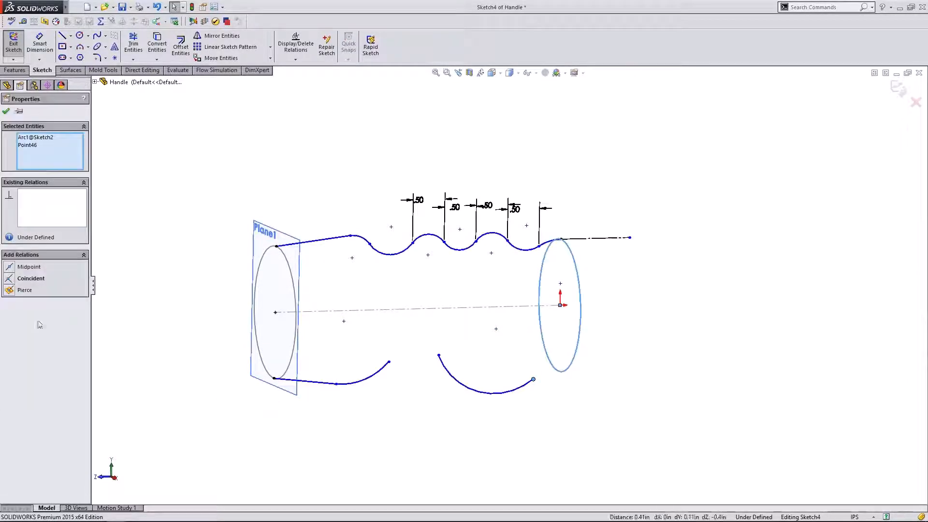
{"action": "left_click", "coordinate": [21, 290]}
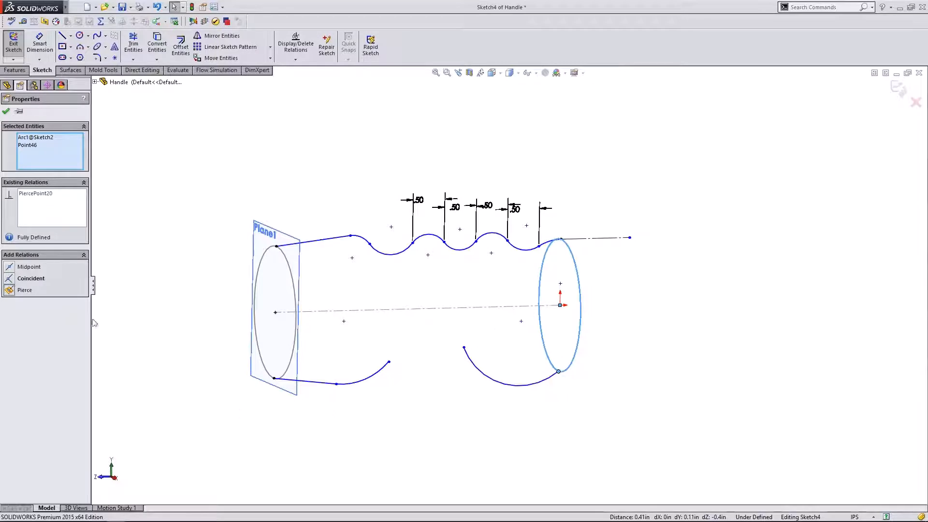
{"action": "left_click", "coordinate": [115, 478]}
{"action": "key", "text": "Escape"}
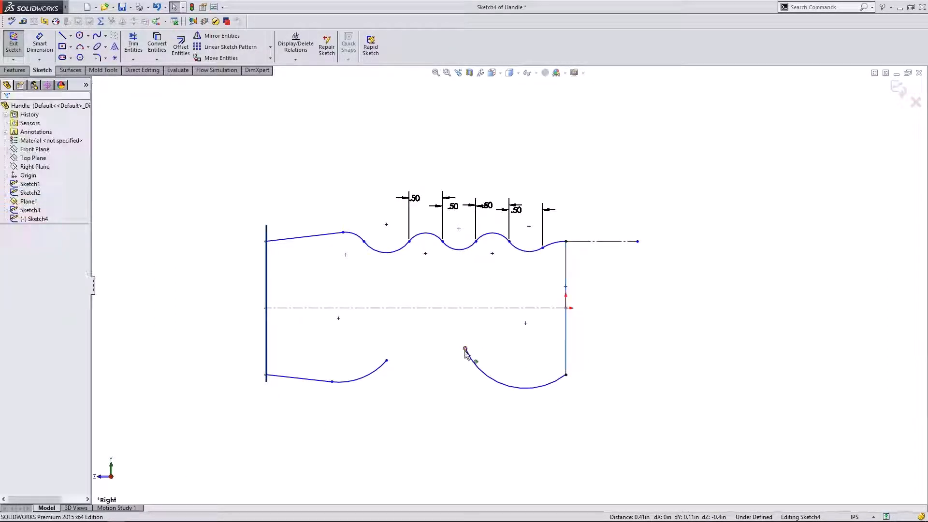
Step: Shorten the second lower arc, then sketch a horizontal construction line about 1.08 in long outward from its pierced endpoint
{"action": "mouse_move", "coordinate": [466, 349]}
{"action": "left_mouse_down"}
{"action": "mouse_move", "coordinate": [472, 332]}
{"action": "mouse_move", "coordinate": [497, 377]}
{"action": "mouse_move", "coordinate": [467, 361]}
{"action": "mouse_move", "coordinate": [481, 354]}
{"action": "left_mouse_up"}
{"action": "key", "text": "Escape"}
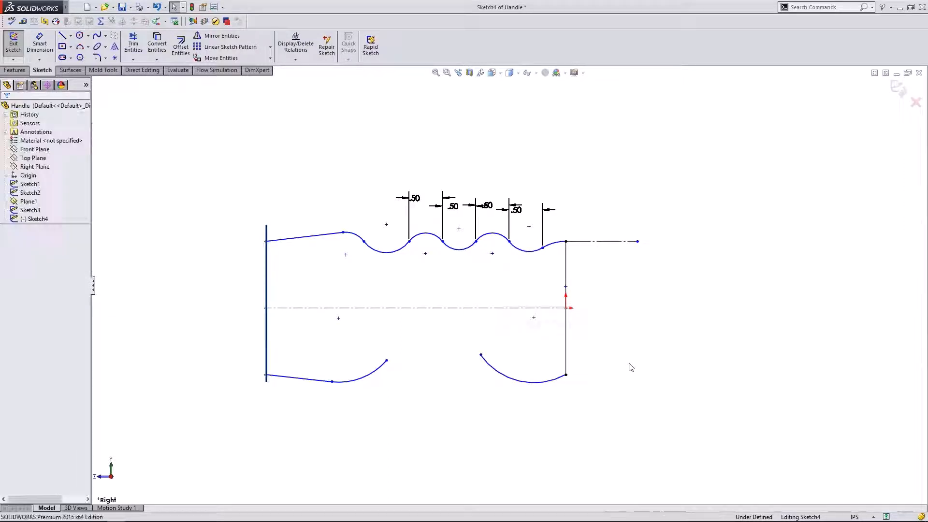
{"action": "left_click", "coordinate": [62, 35]}
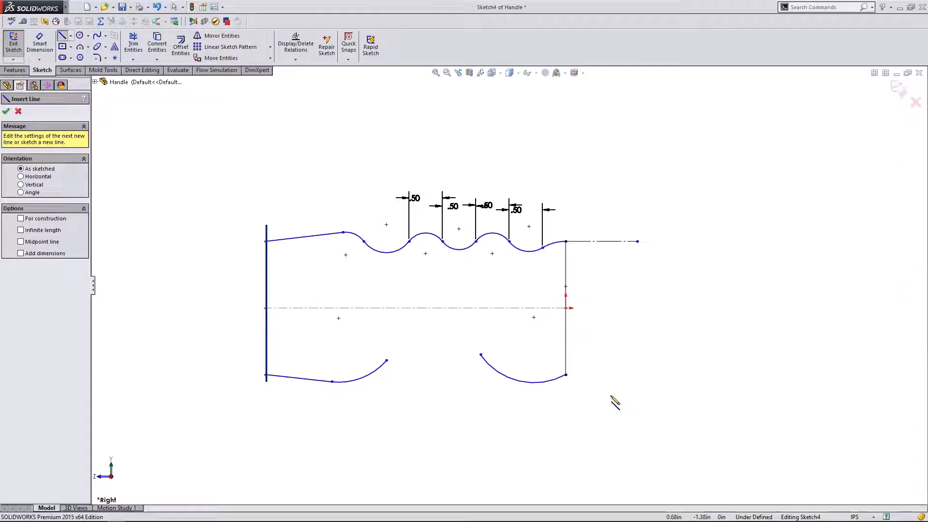
{"action": "left_click", "coordinate": [566, 375]}
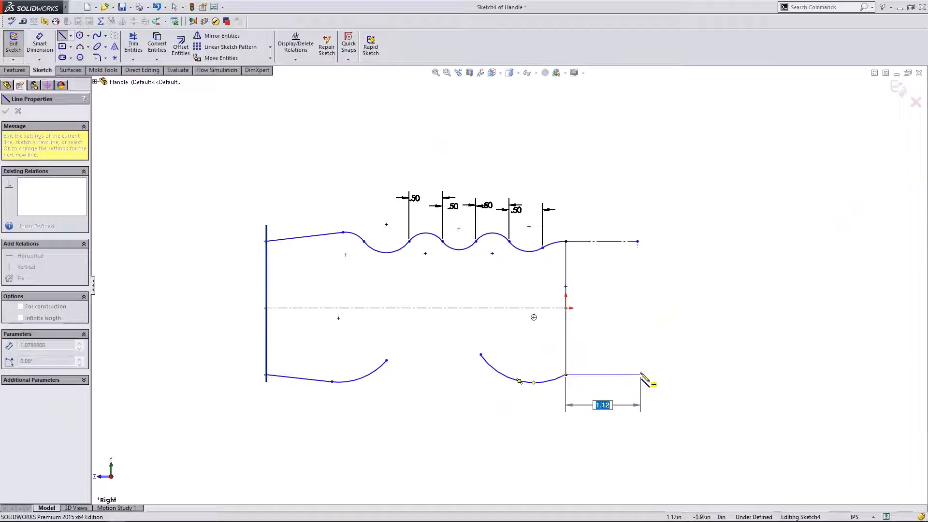
{"action": "left_click", "coordinate": [637, 375]}
{"action": "key", "text": "Escape"}
{"action": "left_click", "coordinate": [624, 374]}
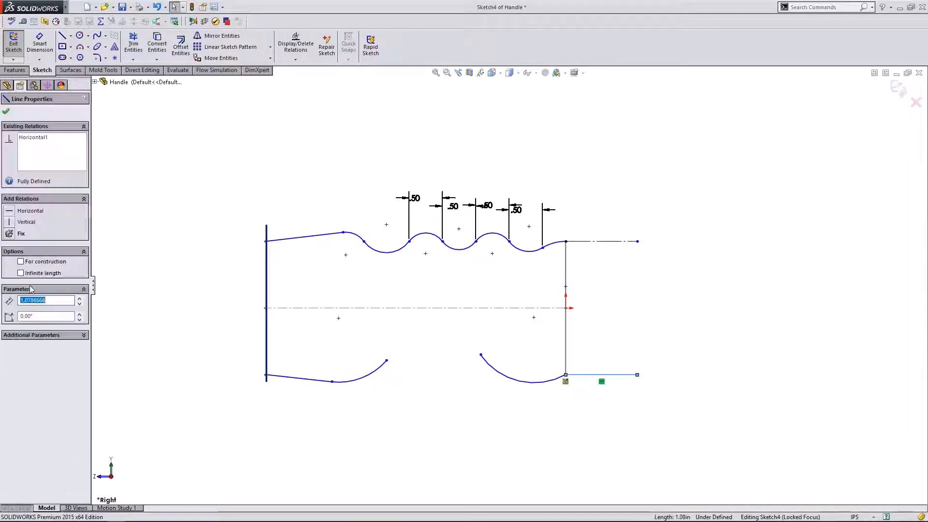
{"action": "left_click", "coordinate": [20, 261]}
{"action": "left_click", "coordinate": [6, 111]}
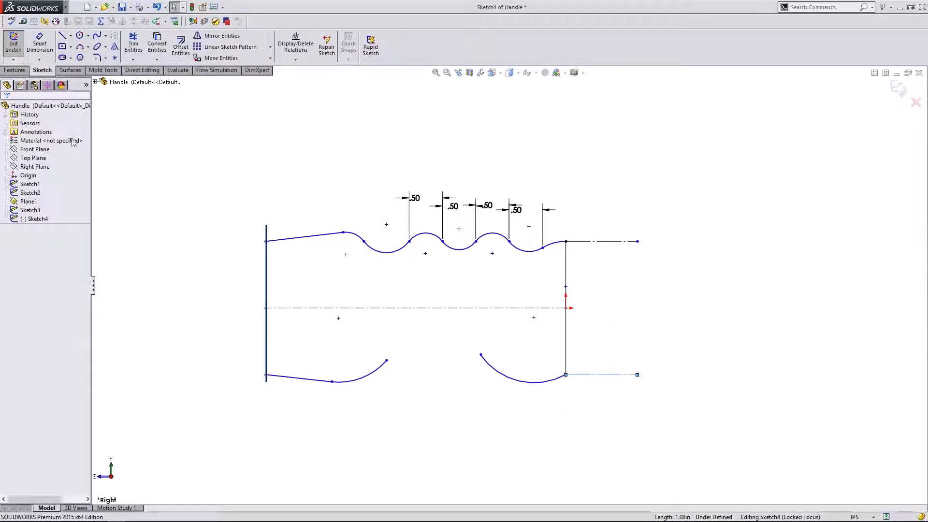
Step: Make the second lower arc tangent to the construction line, and move both lower arcs' free ends to leave a small gap near Plane1
{"action": "left_click", "coordinate": [524, 380]}
{"action": "left_click", "coordinate": [598, 375], "text": "ctrl"}
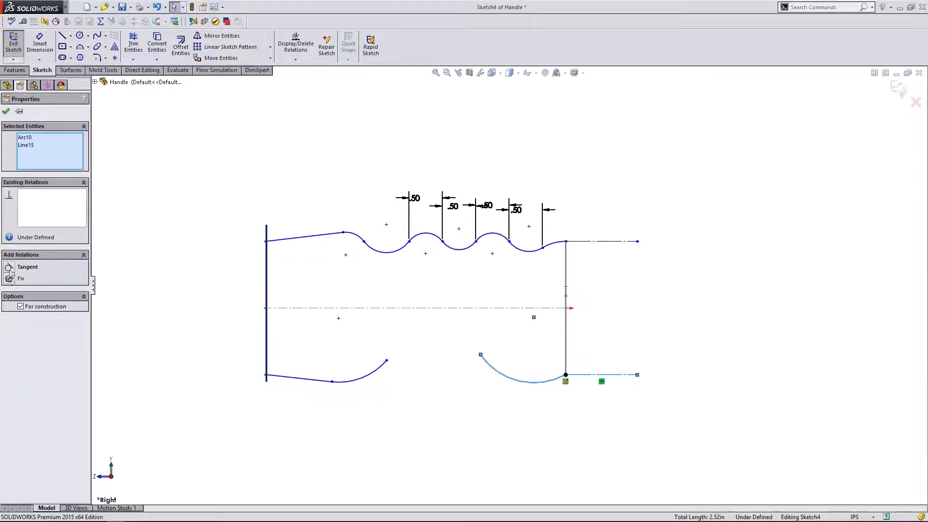
{"action": "left_click", "coordinate": [19, 267]}
{"action": "left_click", "coordinate": [493, 372]}
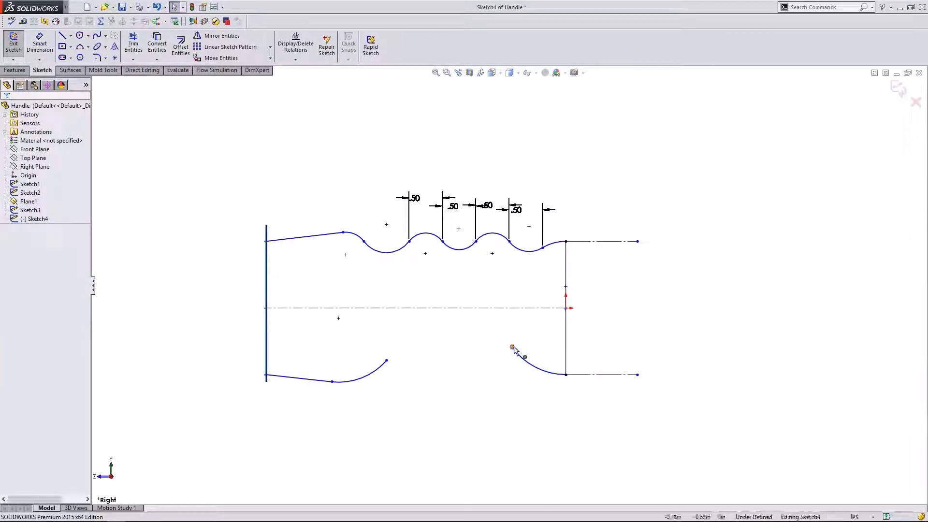
{"action": "left_click_drag", "start_coordinate": [513, 346], "coordinate": [361, 373]}
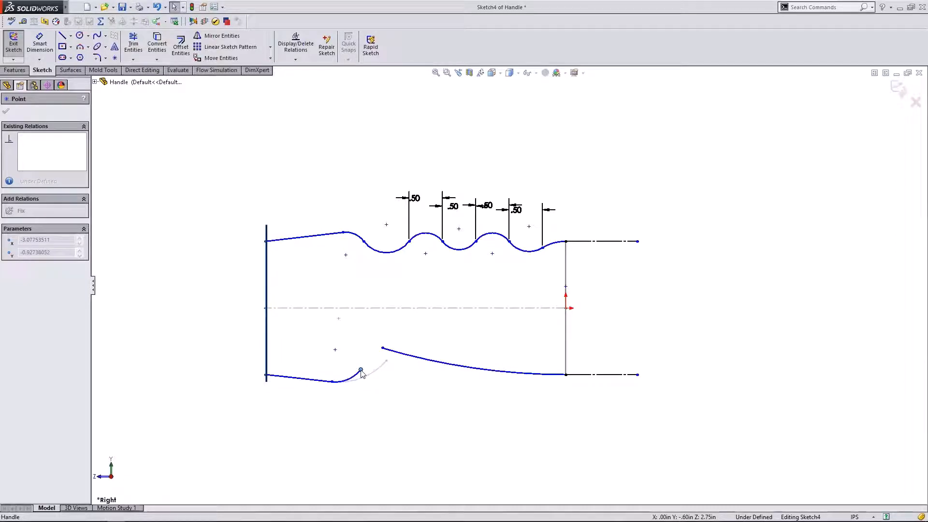
{"action": "mouse_move", "coordinate": [361, 371]}
{"action": "left_mouse_down"}
{"action": "mouse_move", "coordinate": [294, 378]}
{"action": "mouse_move", "coordinate": [346, 370]}
{"action": "left_mouse_up"}
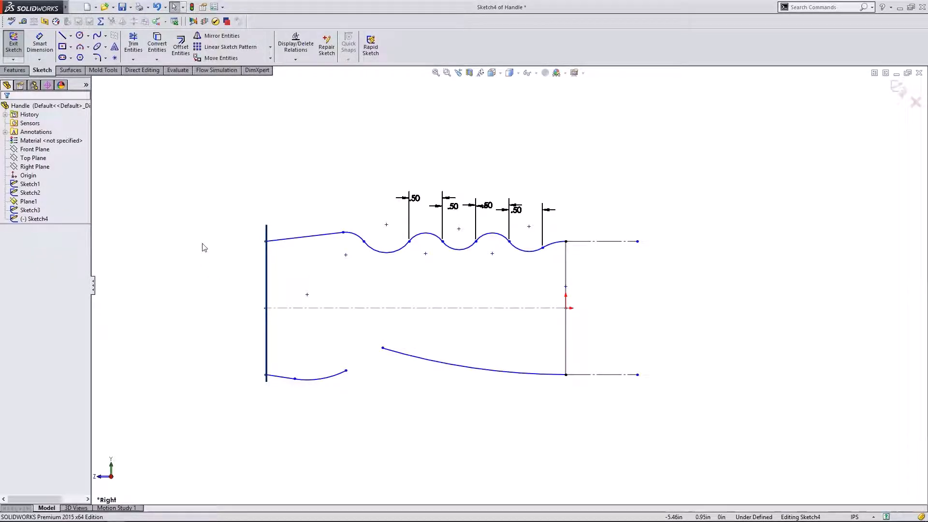
Step: Sketch a three-point arc bulging upward to bridge the gap between the free ends of the two lower arcs
{"action": "left_click", "coordinate": [80, 47]}
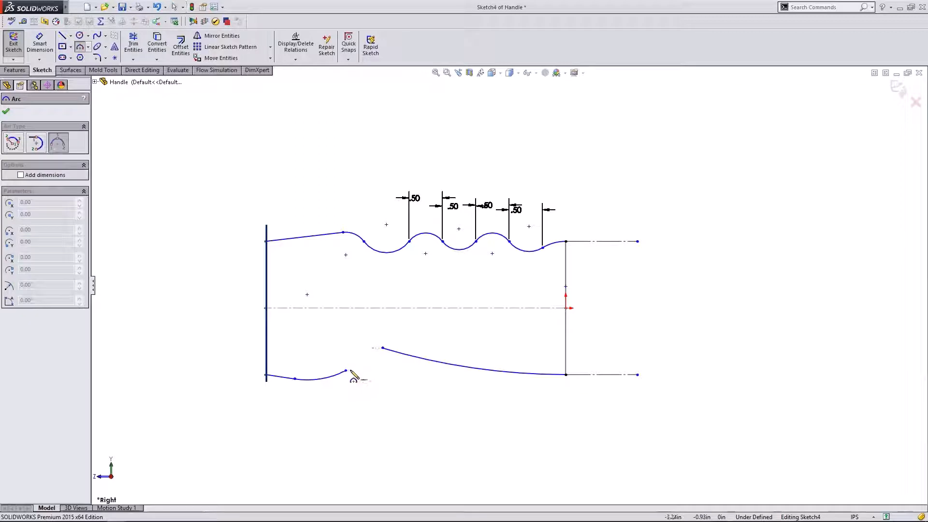
{"action": "left_click_drag", "start_coordinate": [346, 370], "coordinate": [383, 348]}
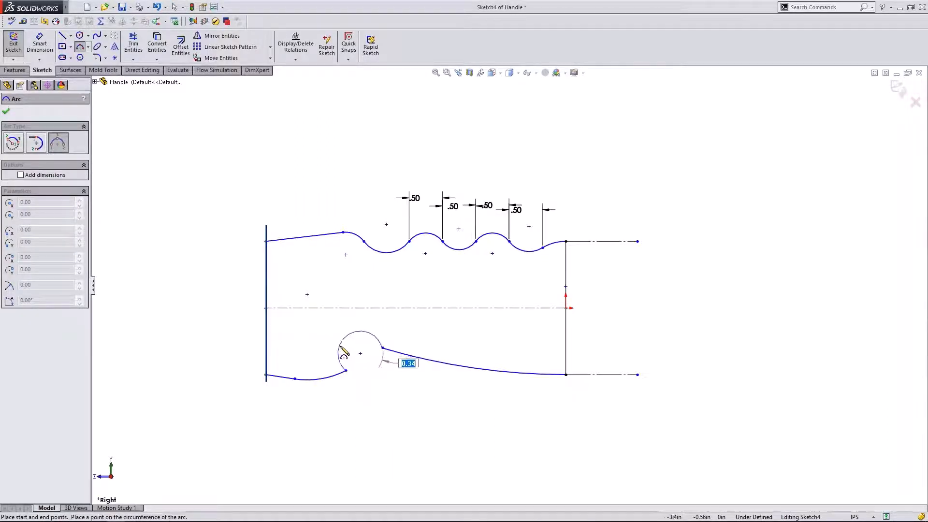
{"action": "left_click", "coordinate": [363, 360]}
{"action": "key", "text": "Escape"}
Step: Add Tangent relations between the bridging arc and the lower arcs on both sides of it
{"action": "left_click", "coordinate": [399, 356]}
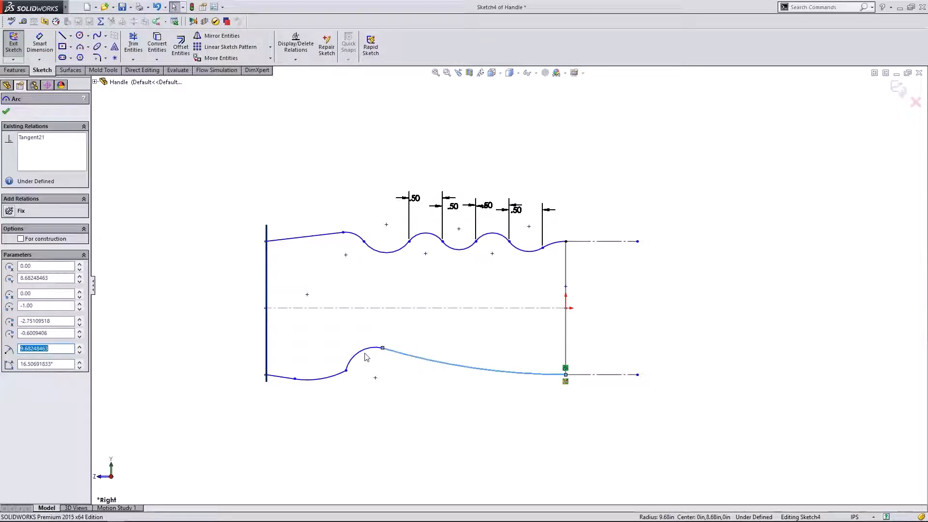
{"action": "left_click", "coordinate": [363, 355], "text": "ctrl"}
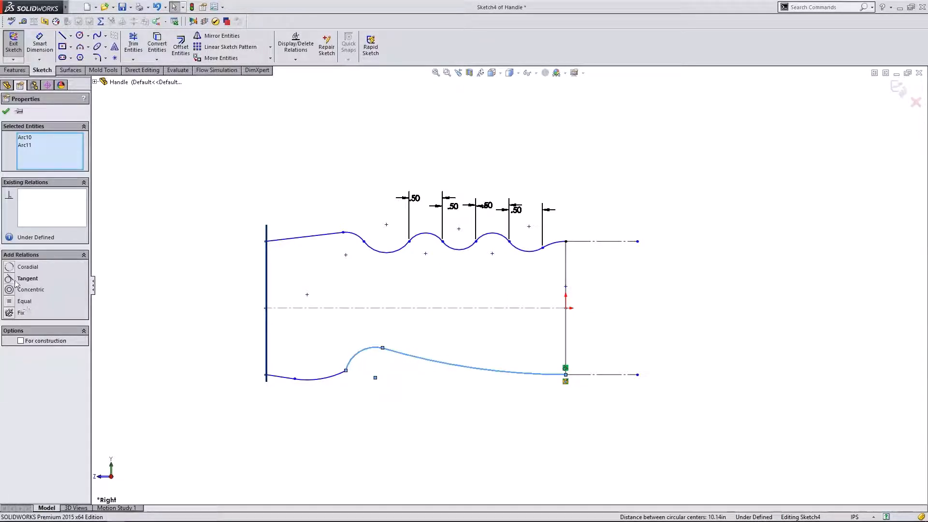
{"action": "left_click", "coordinate": [353, 415]}
{"action": "left_click", "coordinate": [333, 376]}
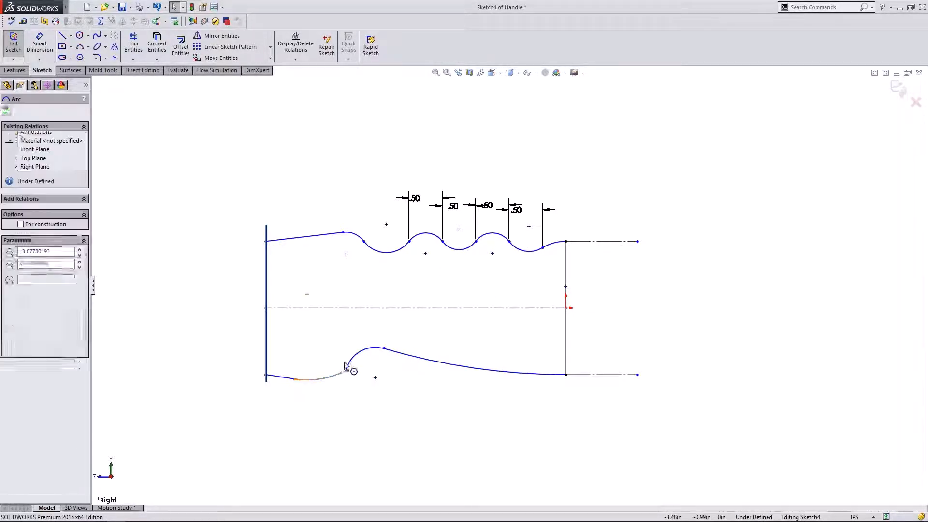
{"action": "left_click", "coordinate": [354, 361], "text": "ctrl"}
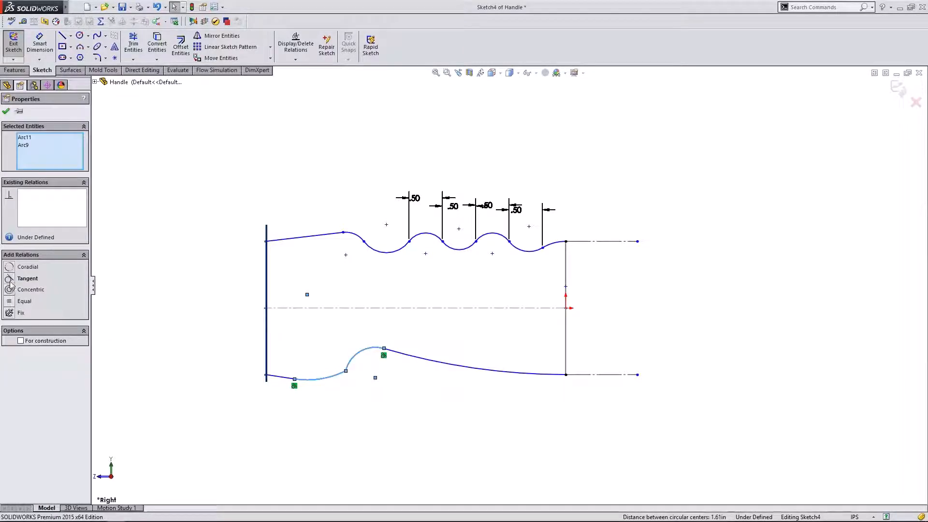
{"action": "left_click", "coordinate": [10, 282]}
{"action": "left_click", "coordinate": [383, 370]}
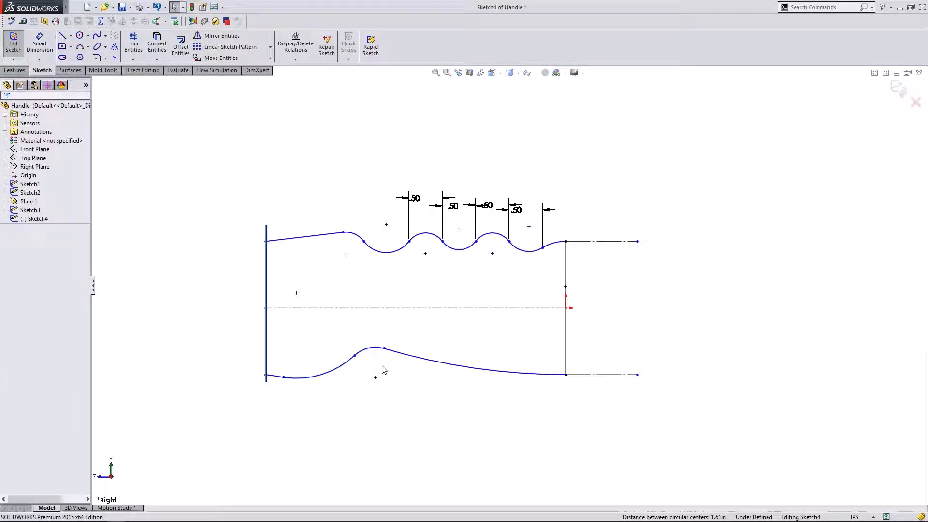
Step: Stretch and flatten the bridging arc by moving the points it shares with its two neighbouring arcs
{"action": "left_click_drag", "start_coordinate": [356, 356], "coordinate": [332, 371]}
{"action": "left_click", "coordinate": [392, 376]}
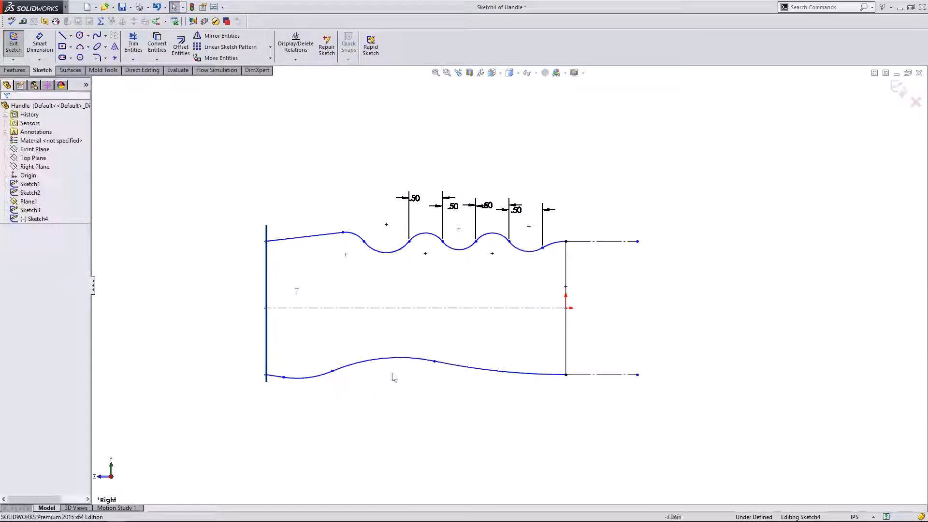
{"action": "left_click_drag", "start_coordinate": [435, 364], "coordinate": [373, 358]}
{"action": "left_click", "coordinate": [414, 389]}
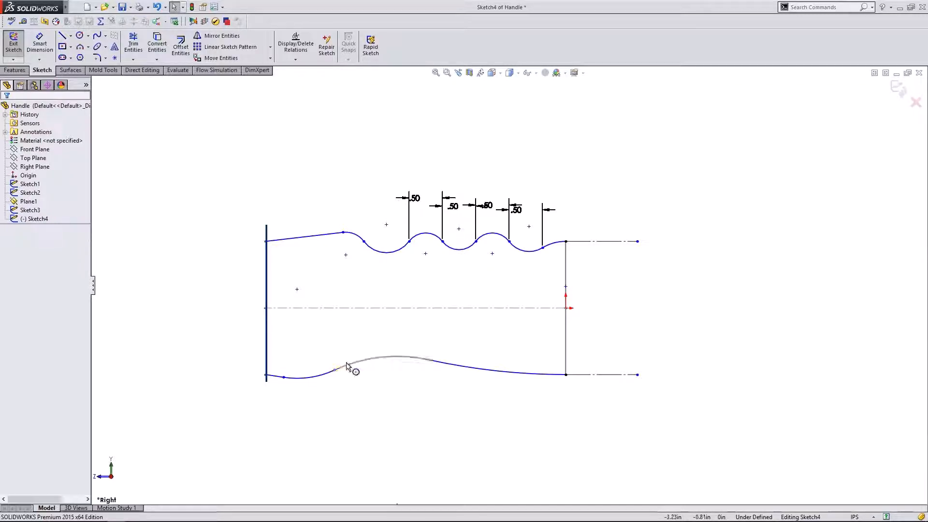
{"action": "mouse_move", "coordinate": [335, 371]}
{"action": "left_mouse_down"}
{"action": "mouse_move", "coordinate": [321, 373]}
{"action": "mouse_move", "coordinate": [335, 370]}
{"action": "left_mouse_up"}
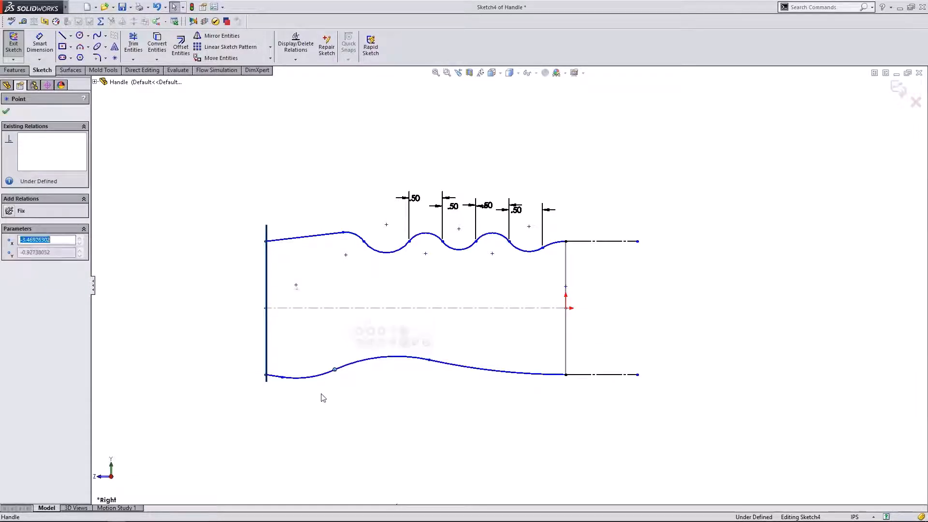
{"action": "left_click", "coordinate": [321, 394]}
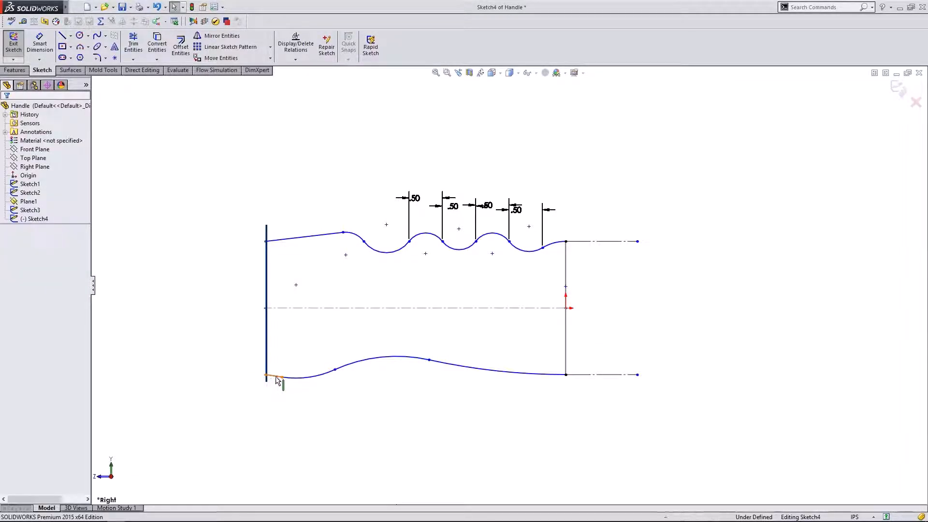
Step: Make the lower profile shallower by moving both bridging-arc junctions toward Plane1 and slightly down, and exit the sketch
{"action": "left_click_drag", "start_coordinate": [334, 370], "coordinate": [316, 376]}
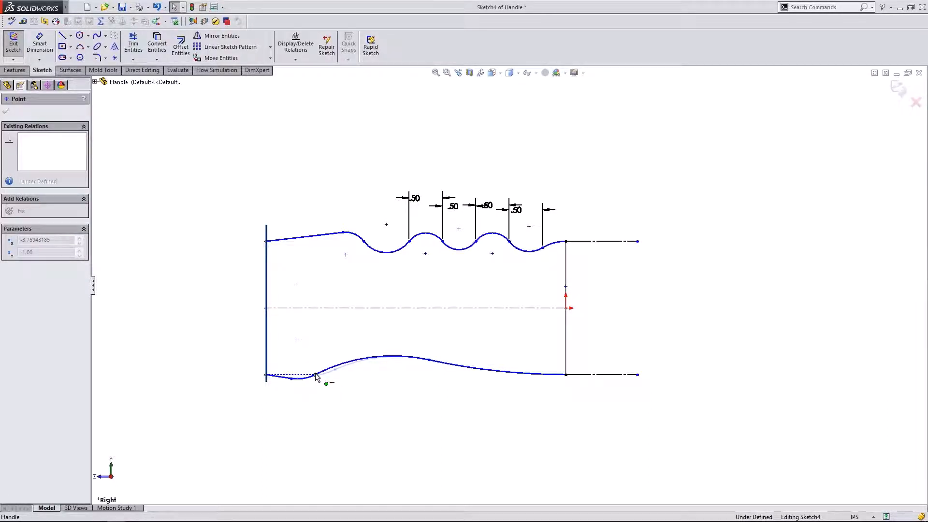
{"action": "left_click", "coordinate": [389, 375]}
{"action": "left_click_drag", "start_coordinate": [428, 359], "coordinate": [410, 362]}
{"action": "left_click", "coordinate": [393, 383]}
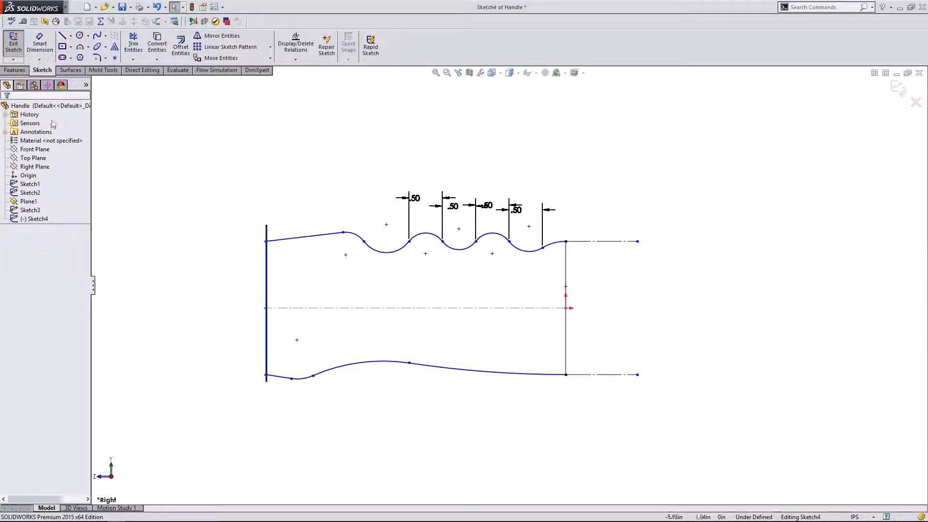
{"action": "left_click", "coordinate": [14, 44]}
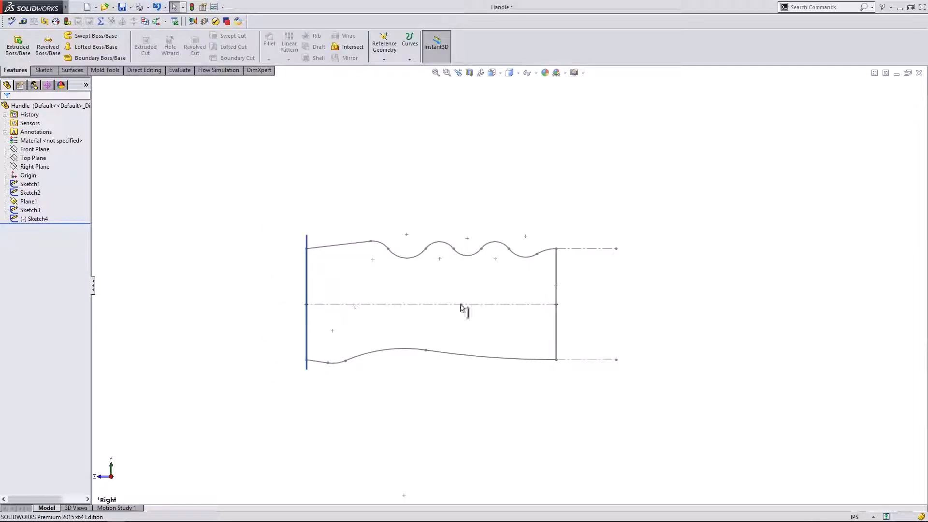
Step: Start a Boundary Boss/Base using the origin circle and the Plane1 circle as the Direction 1 profiles
{"action": "mouse_move", "coordinate": [461, 308]}
{"action": "middle_mouse_down"}
{"action": "mouse_move", "coordinate": [414, 286]}
{"action": "mouse_move", "coordinate": [510, 303]}
{"action": "mouse_move", "coordinate": [410, 297]}
{"action": "mouse_move", "coordinate": [485, 307]}
{"action": "mouse_move", "coordinate": [426, 304]}
{"action": "middle_mouse_up"}
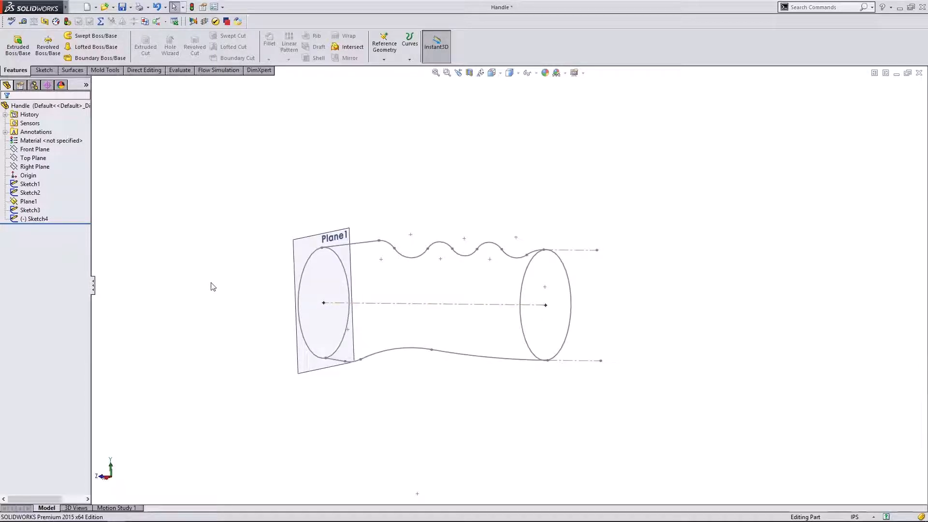
{"action": "left_click", "coordinate": [97, 59]}
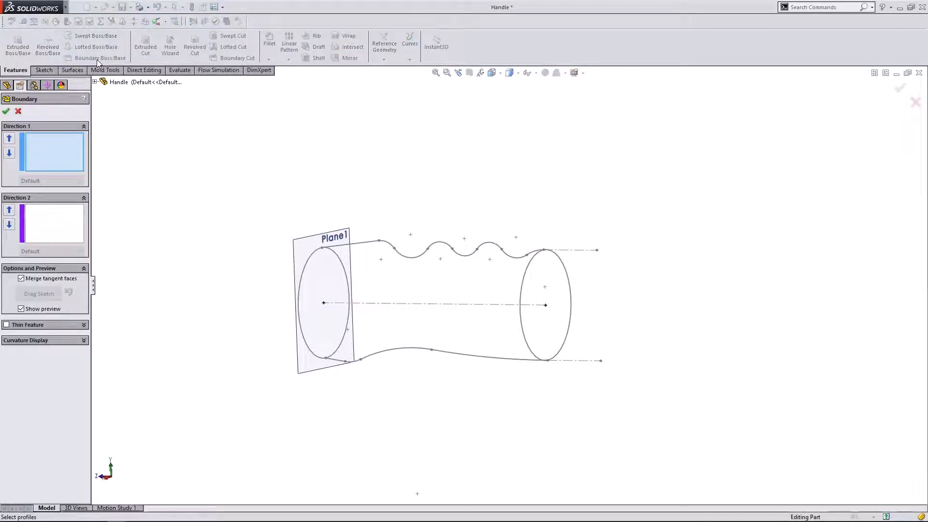
{"action": "left_click", "coordinate": [521, 304]}
{"action": "left_click", "coordinate": [300, 285]}
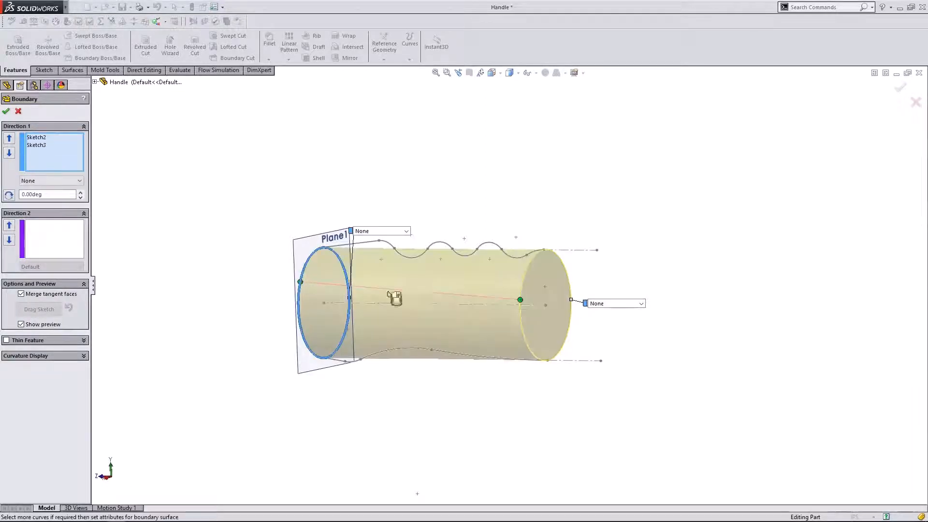
{"action": "mouse_move", "coordinate": [414, 401]}
{"action": "middle_mouse_down"}
{"action": "mouse_move", "coordinate": [369, 390]}
{"action": "mouse_move", "coordinate": [414, 403]}
{"action": "middle_mouse_up"}
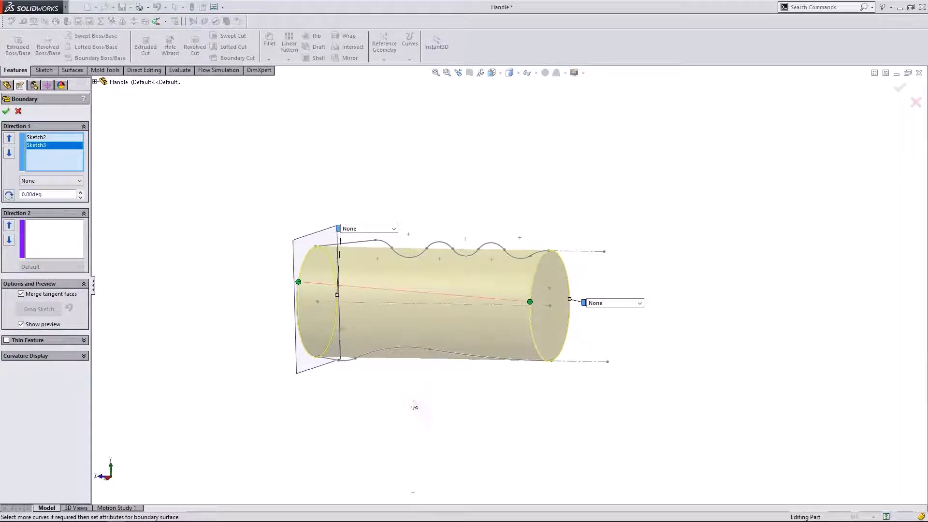
Step: Add the upper wavy profile as an open loop for Direction 2 of the boundary
{"action": "left_click", "coordinate": [23, 244]}
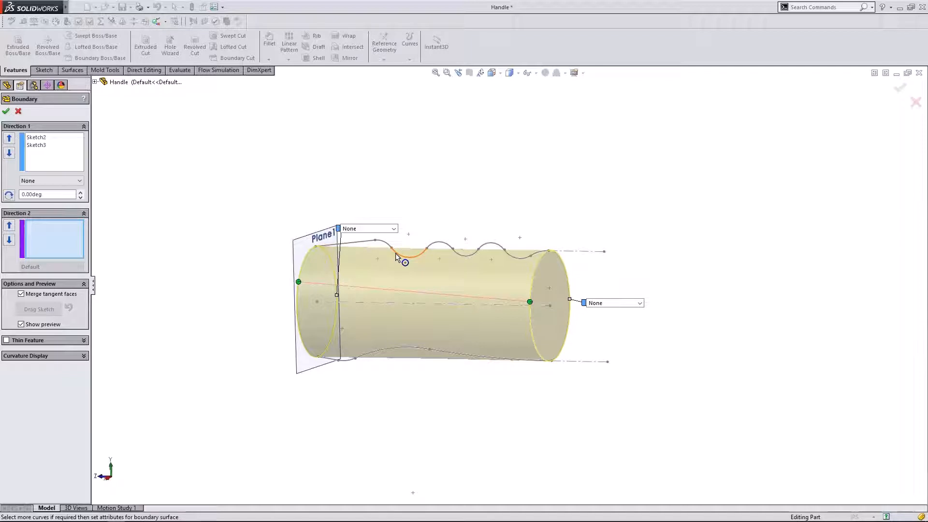
{"action": "left_click", "coordinate": [396, 257]}
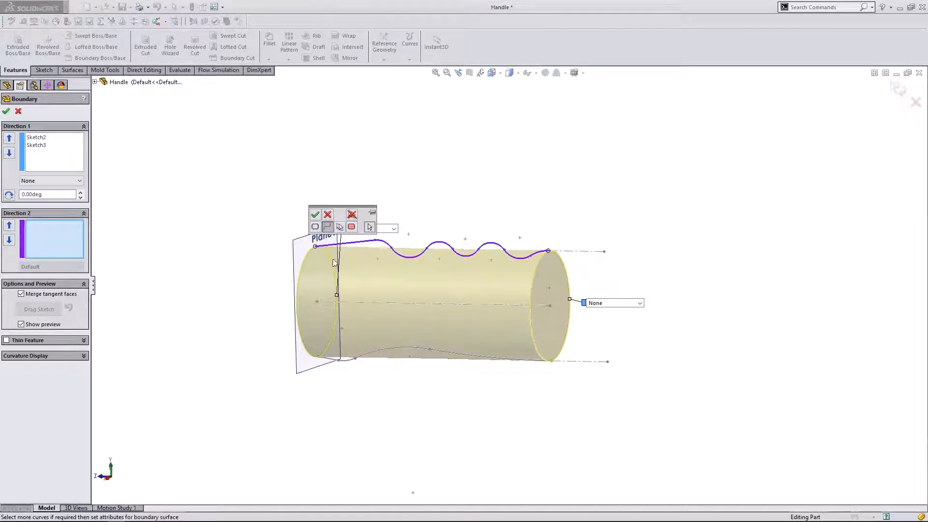
{"action": "left_click", "coordinate": [329, 227]}
{"action": "left_click_drag", "start_coordinate": [336, 207], "coordinate": [300, 181]}
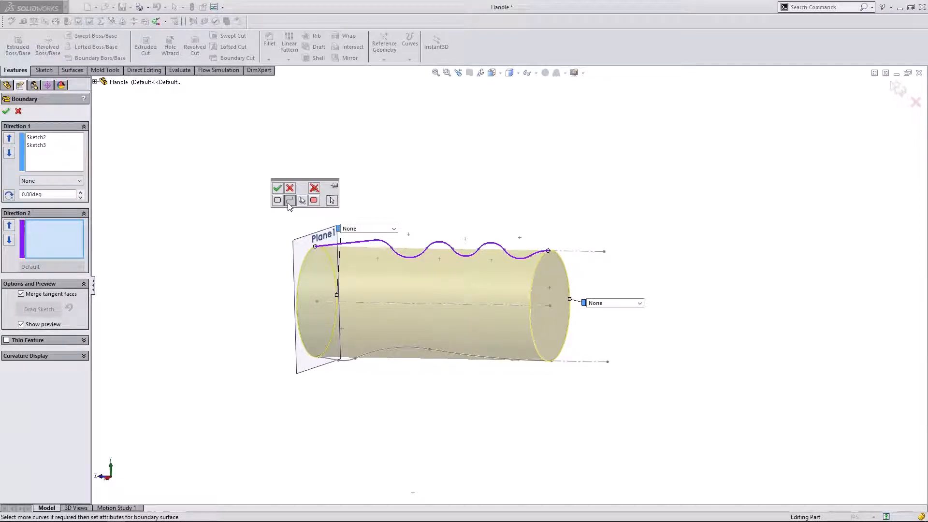
{"action": "left_click", "coordinate": [278, 188]}
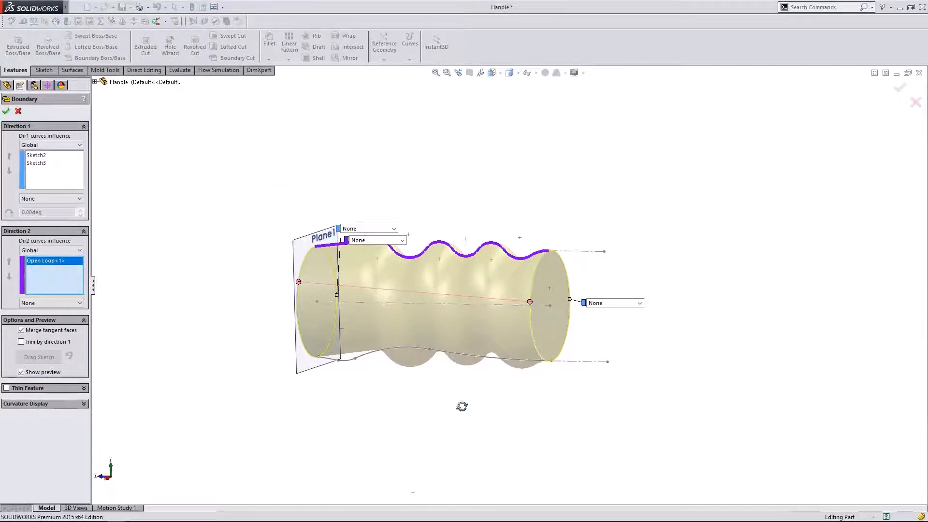
Step: Add the lower curved profile as the second Direction 2 open loop and create the boundary boss
{"action": "middle_click_drag", "start_coordinate": [462, 406], "coordinate": [477, 377]}
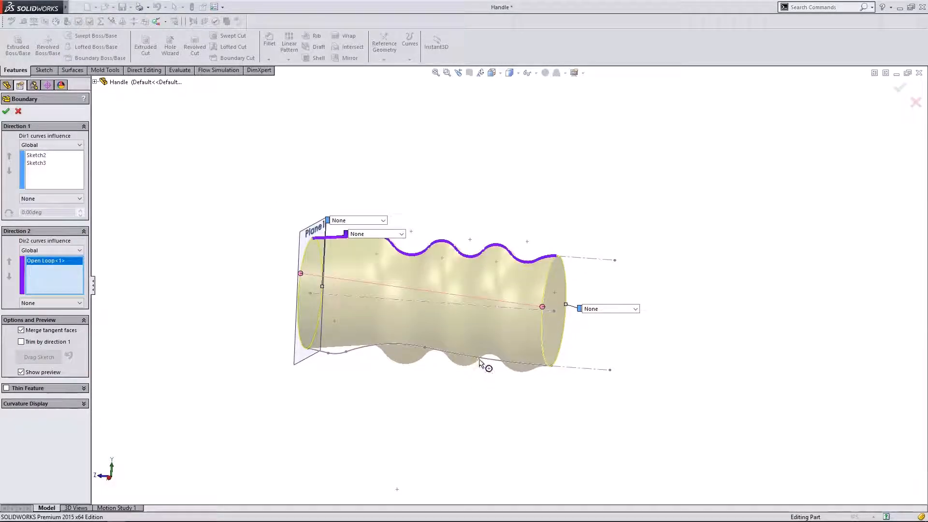
{"action": "left_click", "coordinate": [479, 360]}
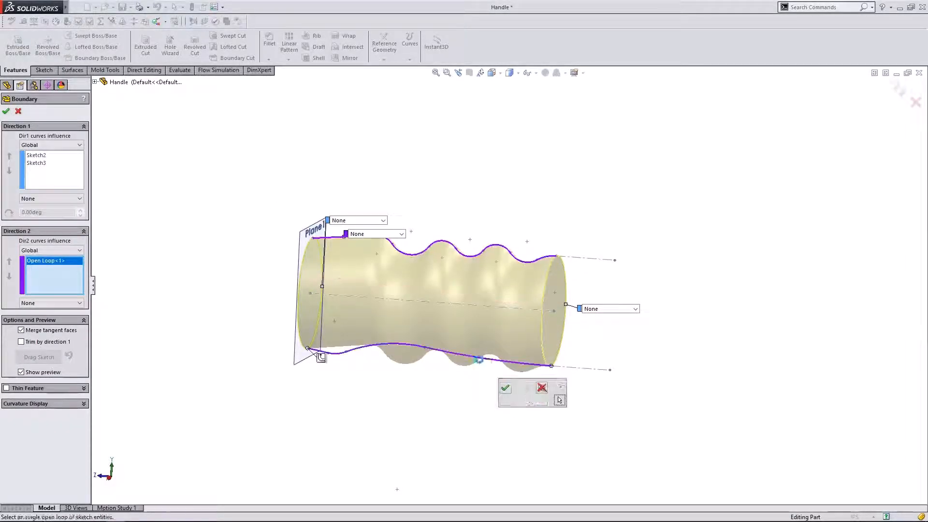
{"action": "left_click", "coordinate": [505, 388]}
{"action": "middle_click_drag", "start_coordinate": [478, 381], "coordinate": [382, 486]}
{"action": "left_click", "coordinate": [6, 110]}
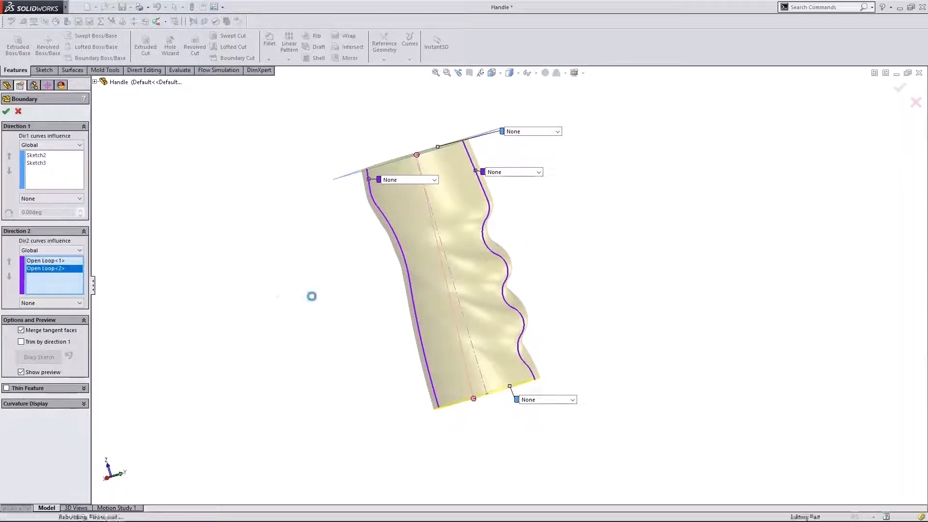
{"action": "middle_click_drag", "start_coordinate": [386, 329], "coordinate": [353, 274]}
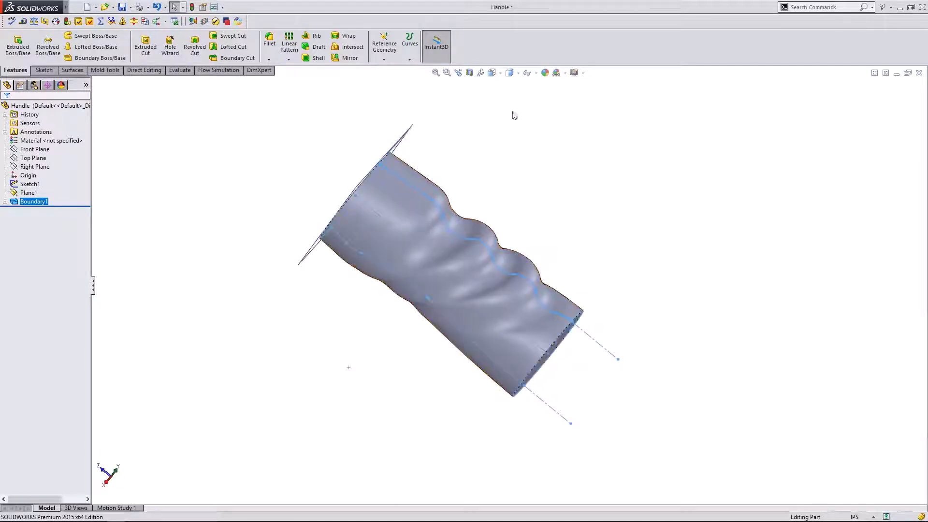
Step: Inspect the boundary boss handle from the top, side and end views, checking its grip waves and straight sides
{"action": "left_click", "coordinate": [519, 74]}
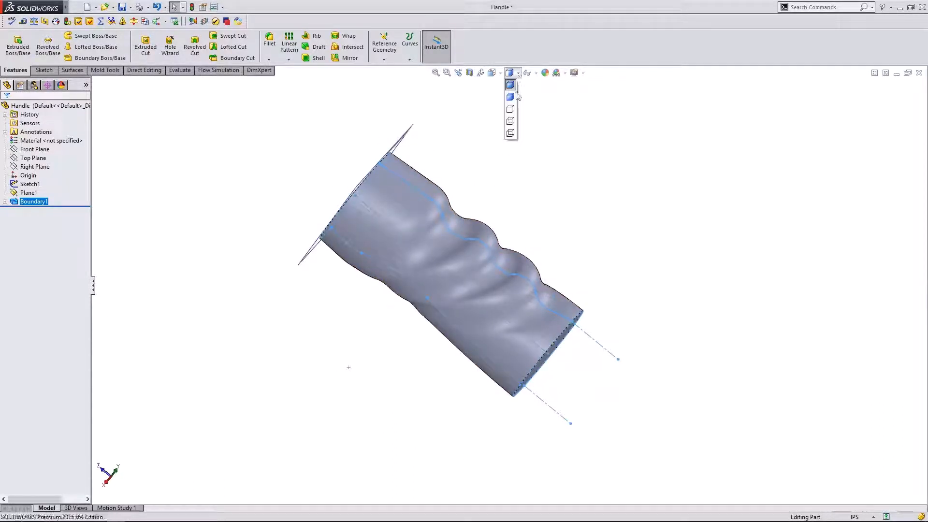
{"action": "middle_click_drag", "start_coordinate": [546, 126], "coordinate": [483, 145]}
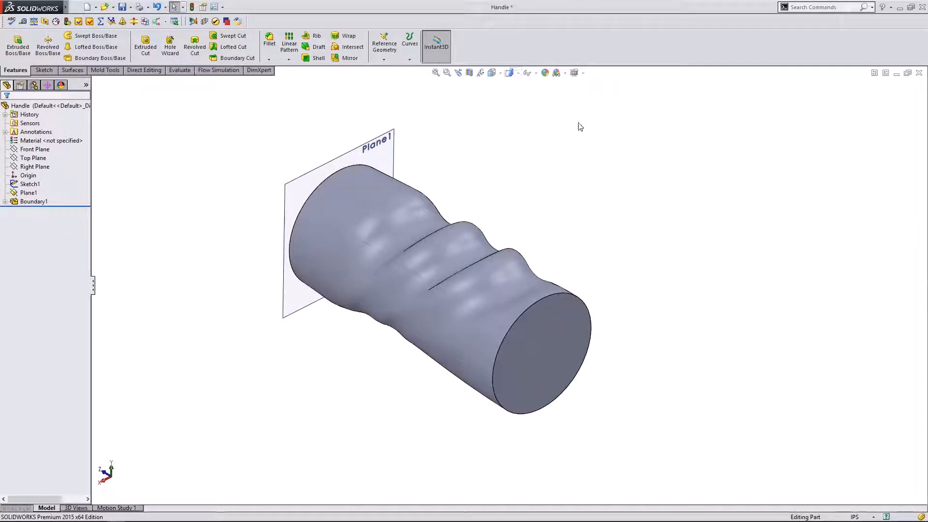
{"action": "middle_click_drag", "start_coordinate": [580, 126], "coordinate": [600, 359]}
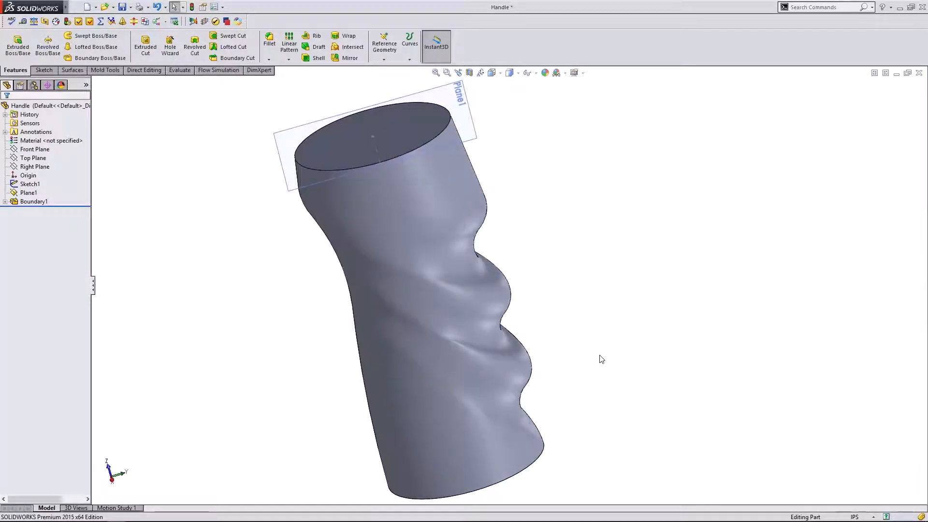
{"action": "middle_click_drag", "start_coordinate": [617, 313], "coordinate": [612, 397]}
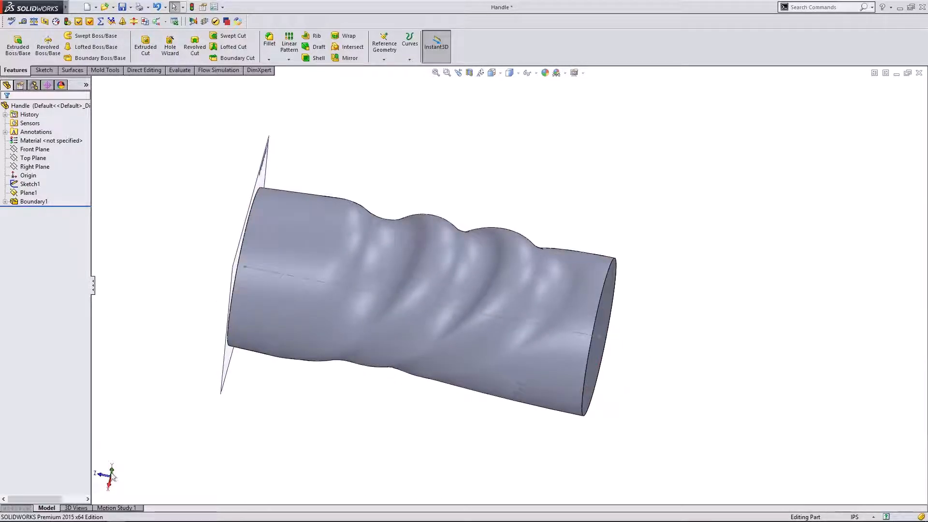
{"action": "key", "text": "ctrl+5"}
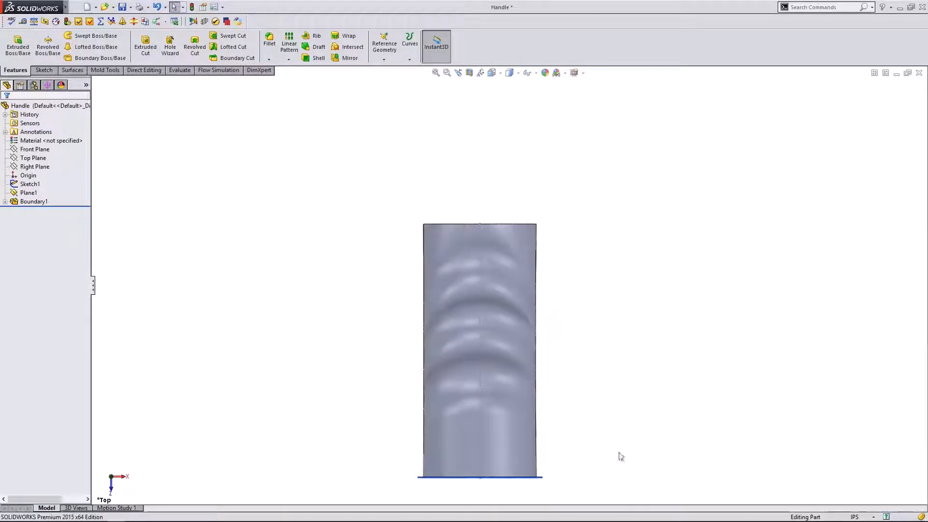
{"action": "middle_click_drag", "start_coordinate": [621, 456], "coordinate": [571, 367]}
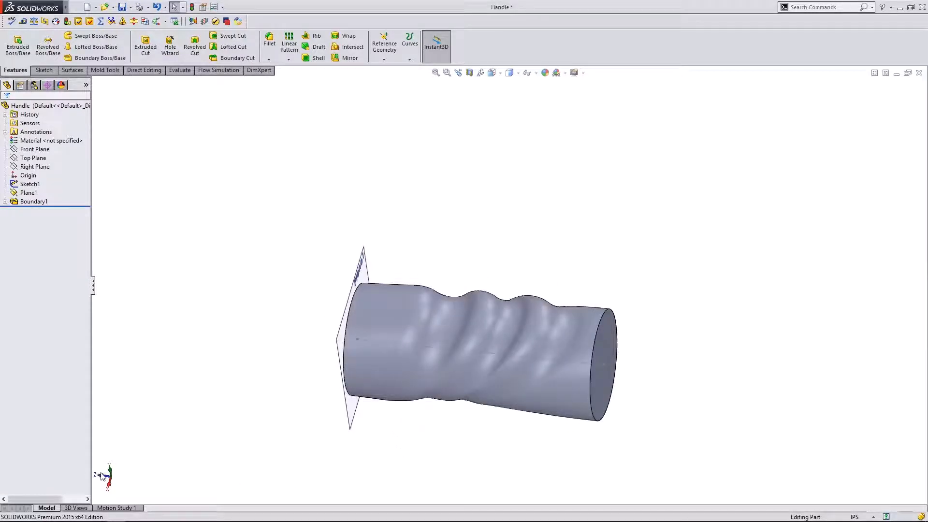
{"action": "key", "text": "ctrl+5"}
{"action": "scroll", "coordinate": [562, 377], "scroll_direction": "down", "scroll_amount": 2}
{"action": "middle_click_drag", "start_coordinate": [561, 377], "coordinate": [481, 165]}
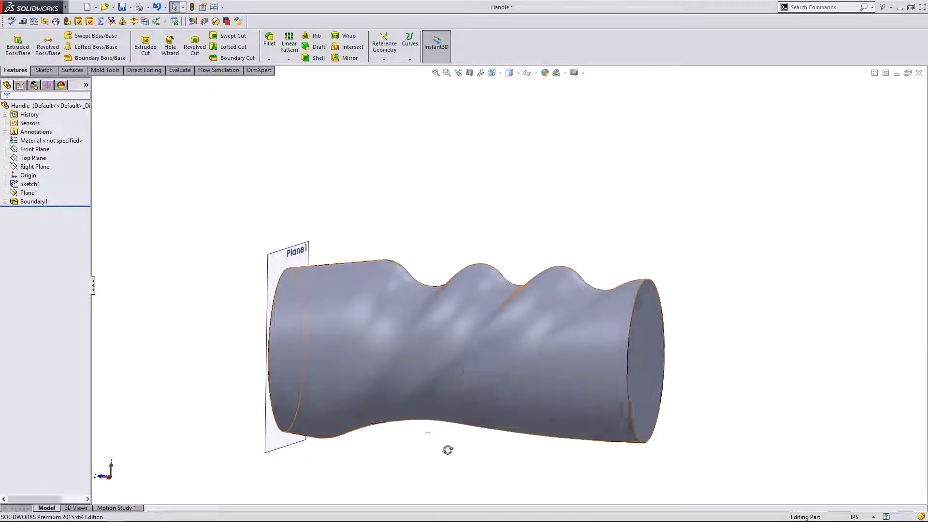
{"action": "middle_click_drag", "start_coordinate": [447, 448], "coordinate": [387, 373]}
{"action": "scroll", "coordinate": [387, 372], "scroll_direction": "down", "scroll_amount": 3}
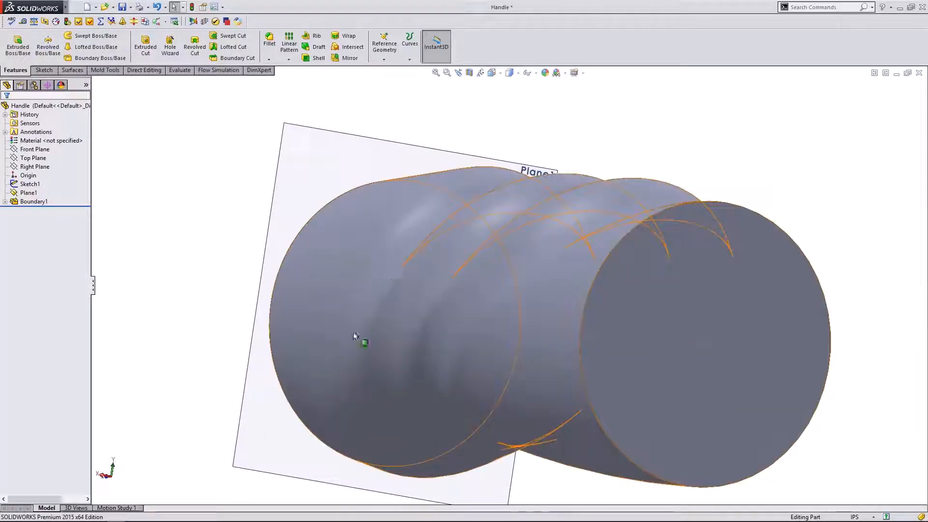
{"action": "middle_click_drag", "start_coordinate": [484, 290], "coordinate": [415, 317]}
{"action": "scroll", "coordinate": [508, 300], "scroll_direction": "up", "scroll_amount": 3}
{"action": "middle_click_drag", "start_coordinate": [682, 220], "coordinate": [700, 252]}
{"action": "left_click", "coordinate": [114, 476]}
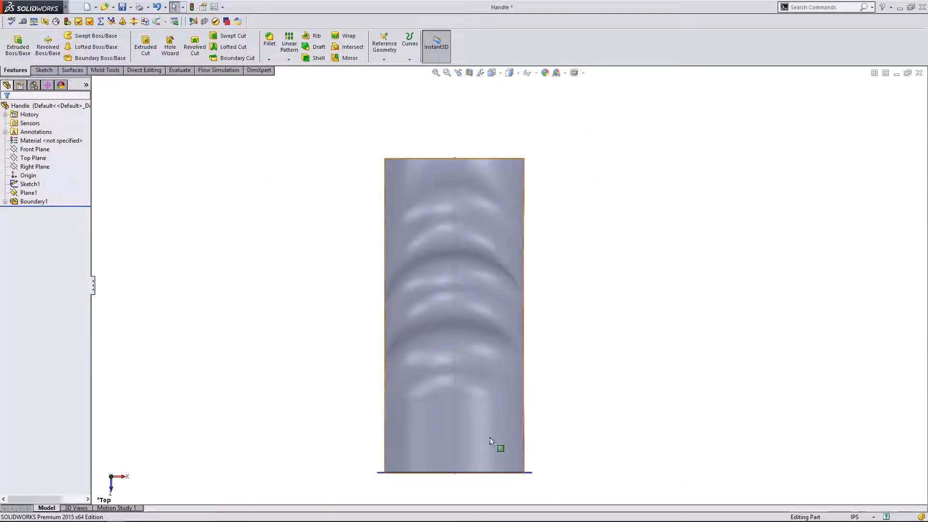
{"action": "middle_click_drag", "start_coordinate": [592, 384], "coordinate": [516, 297]}
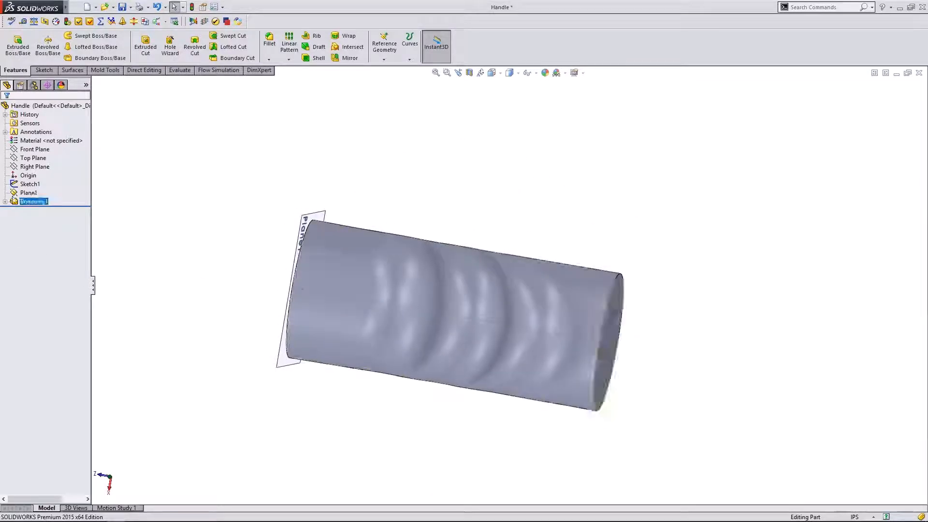
Step: Save the part and delete the boundary boss feature while keeping its absorbed profile sketches
{"action": "left_click", "coordinate": [122, 9]}
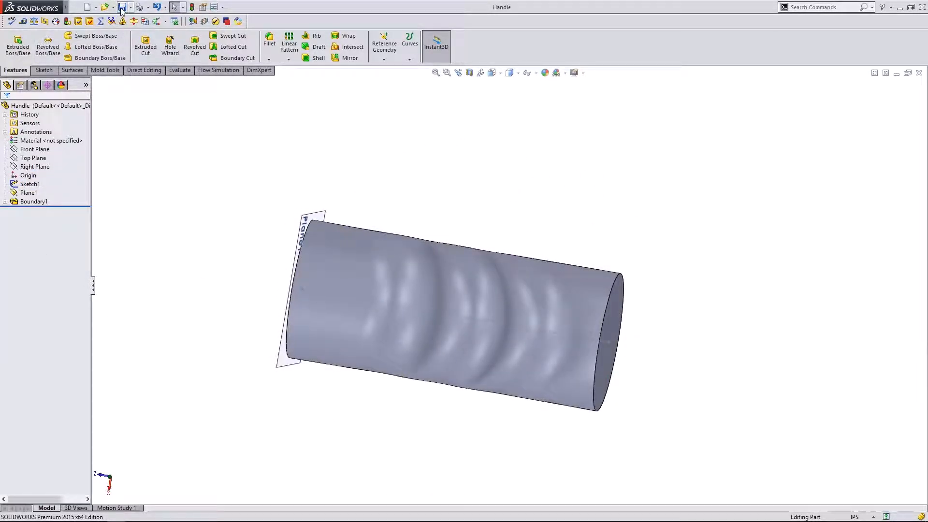
{"action": "left_click", "coordinate": [5, 202]}
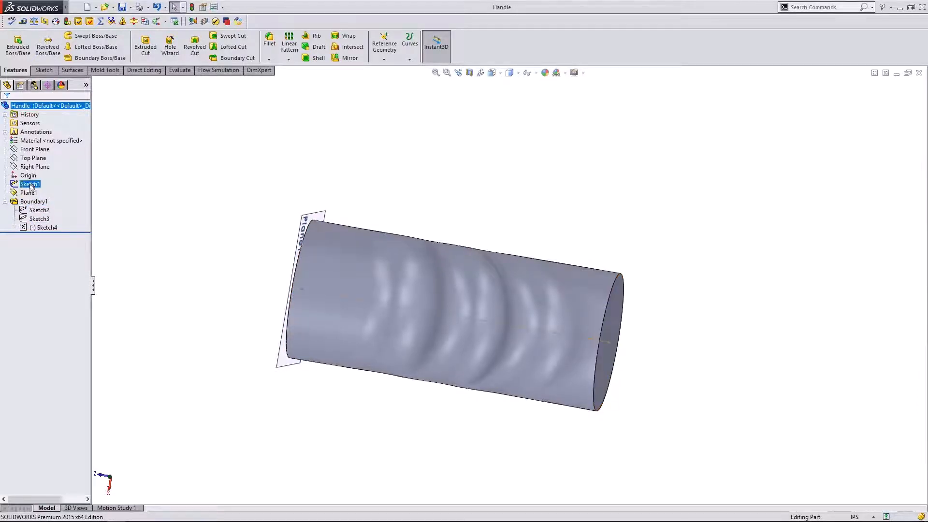
{"action": "left_click", "coordinate": [33, 201]}
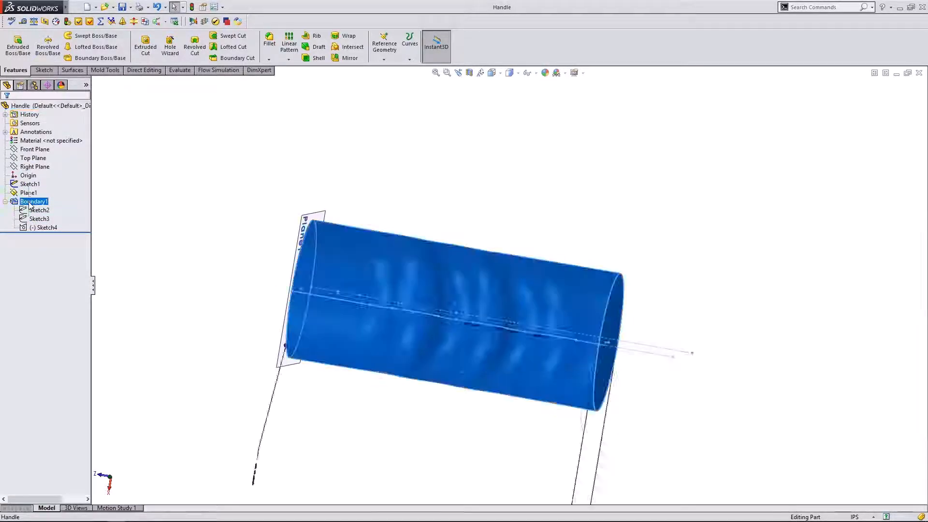
{"action": "right_click", "coordinate": [32, 202]}
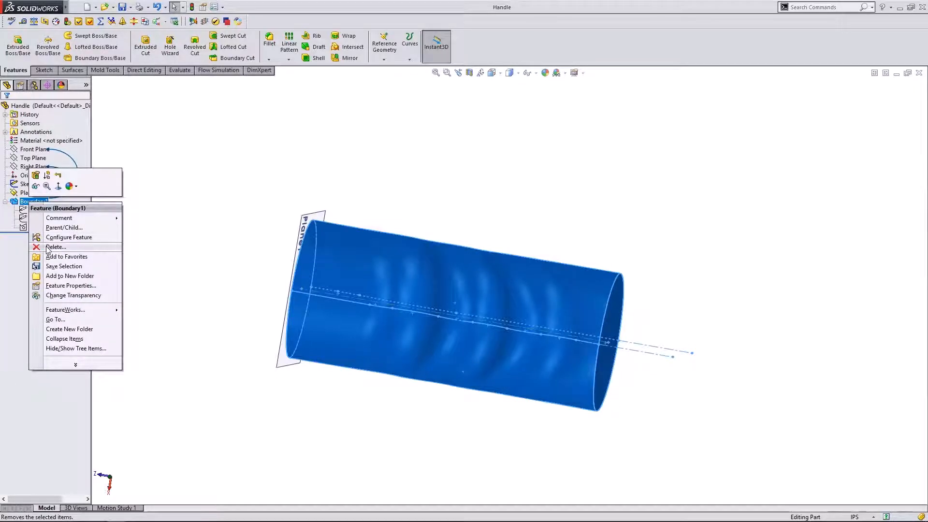
{"action": "left_click", "coordinate": [48, 248]}
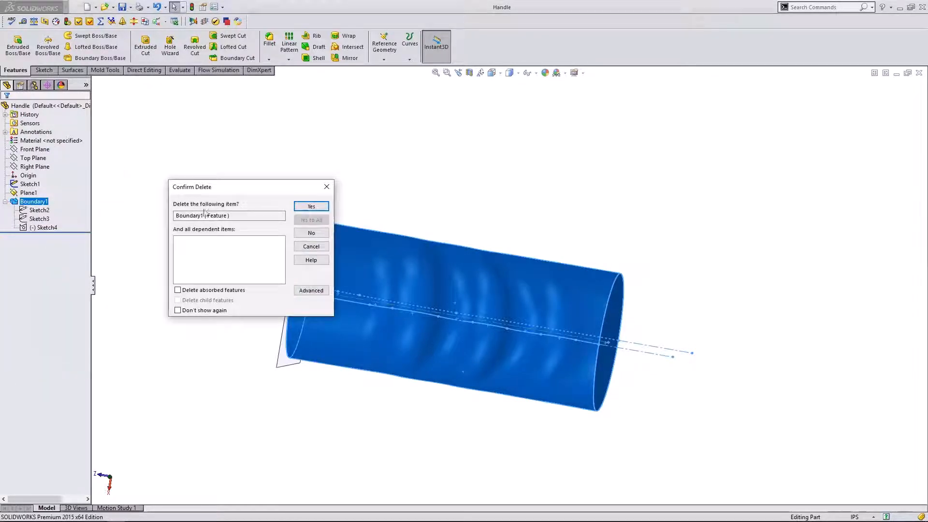
{"action": "left_click", "coordinate": [310, 206]}
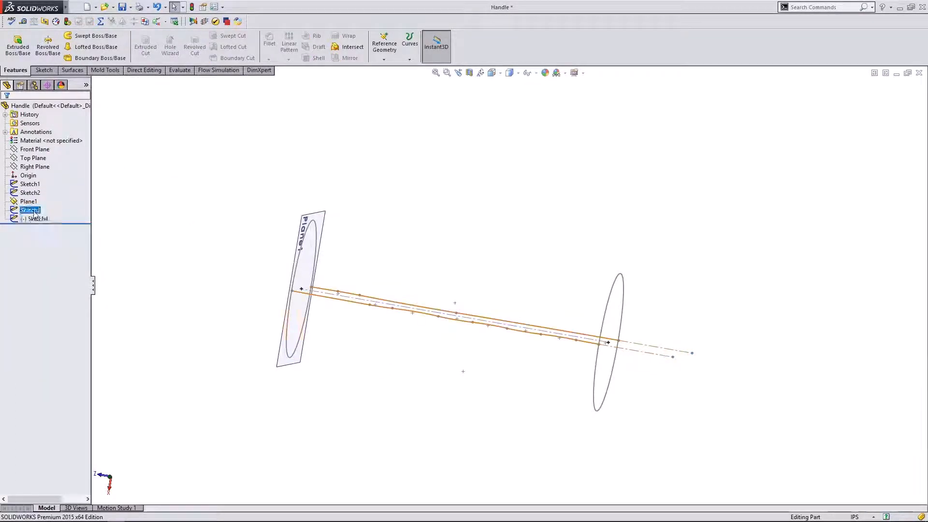
Step: Start a new sketch on the Top Plane and view it from the top
{"action": "mouse_move", "coordinate": [159, 227]}
{"action": "middle_mouse_down"}
{"action": "mouse_move", "coordinate": [203, 222]}
{"action": "mouse_move", "coordinate": [213, 112]}
{"action": "mouse_move", "coordinate": [169, 108]}
{"action": "mouse_move", "coordinate": [225, 144]}
{"action": "middle_mouse_up"}
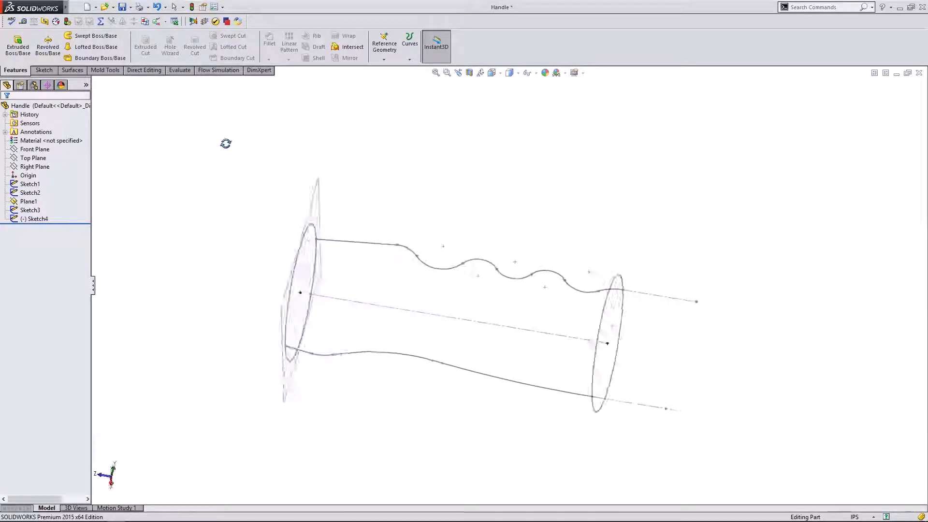
{"action": "left_click", "coordinate": [26, 166]}
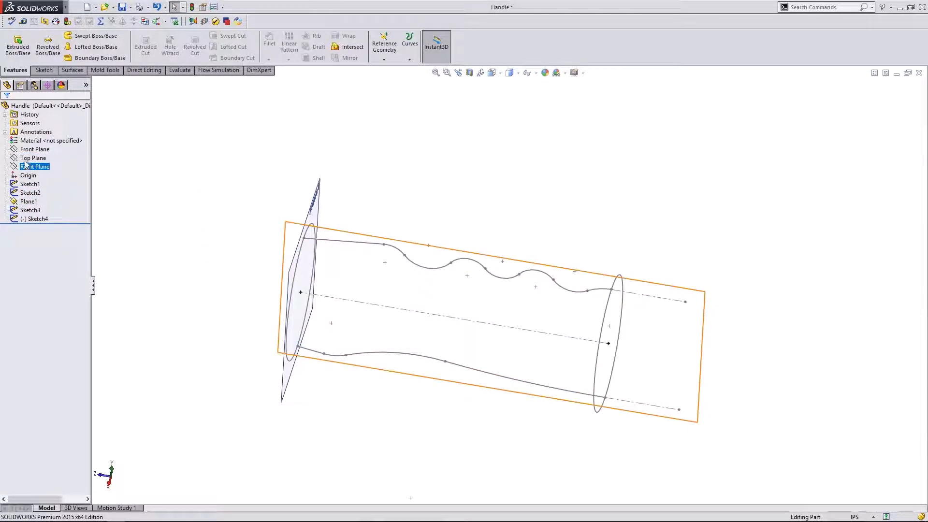
{"action": "left_click", "coordinate": [30, 158]}
{"action": "middle_click_drag", "start_coordinate": [104, 209], "coordinate": [210, 290]}
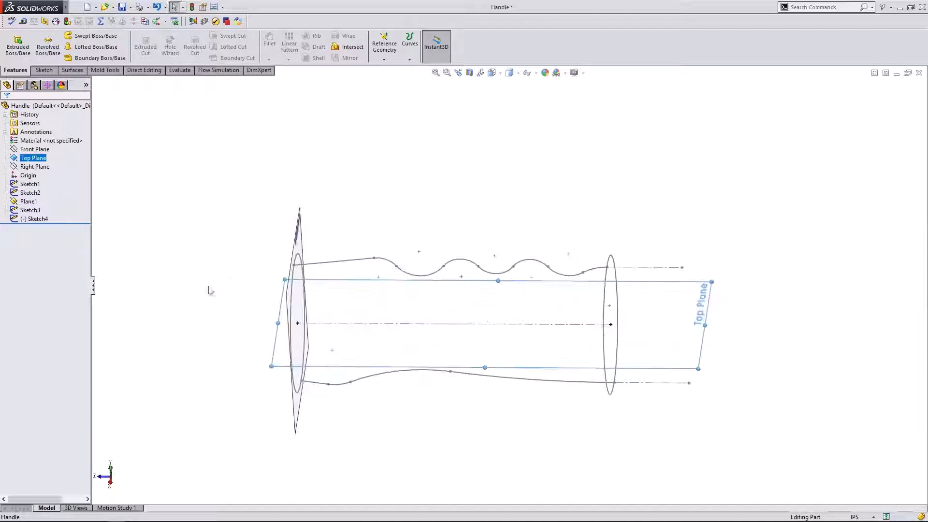
{"action": "left_click", "coordinate": [43, 70]}
{"action": "left_click", "coordinate": [13, 43]}
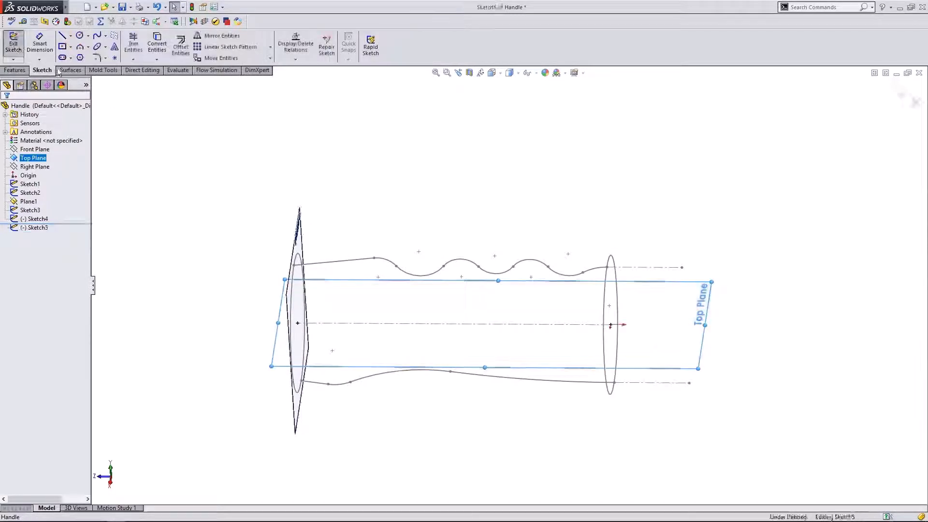
{"action": "left_click", "coordinate": [111, 473]}
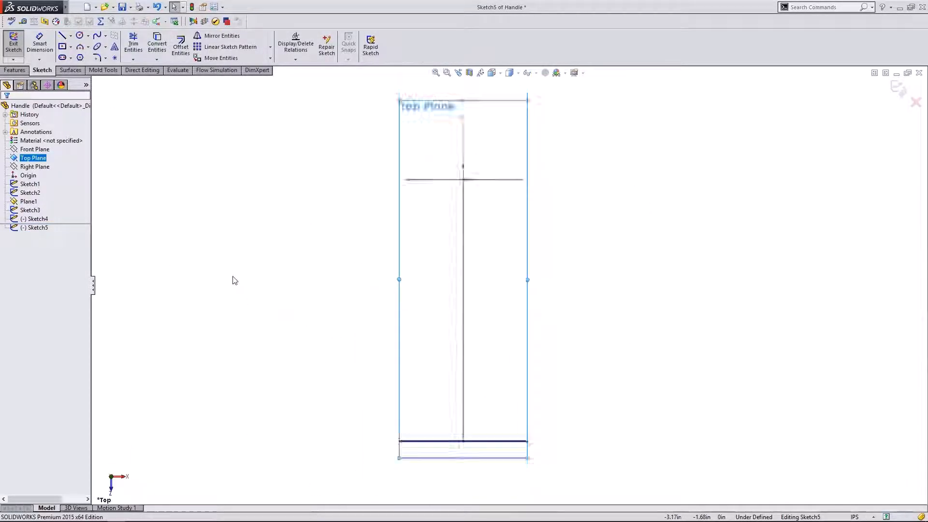
{"action": "scroll", "coordinate": [478, 290], "scroll_direction": "up", "scroll_amount": 2}
{"action": "mouse_move", "coordinate": [546, 282]}
{"action": "middle_mouse_down"}
{"action": "mouse_move", "coordinate": [563, 228]}
{"action": "mouse_move", "coordinate": [411, 247]}
{"action": "mouse_move", "coordinate": [452, 310]}
{"action": "middle_mouse_up"}
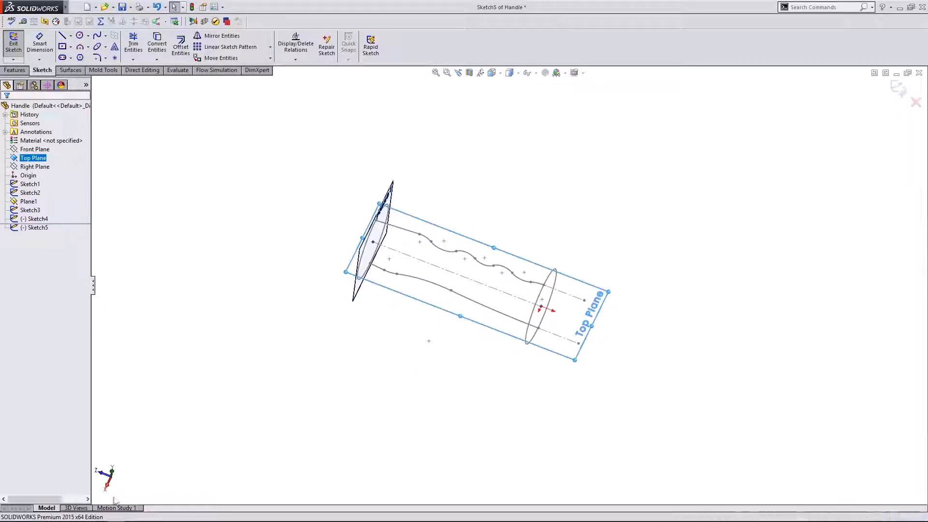
{"action": "left_click", "coordinate": [114, 471]}
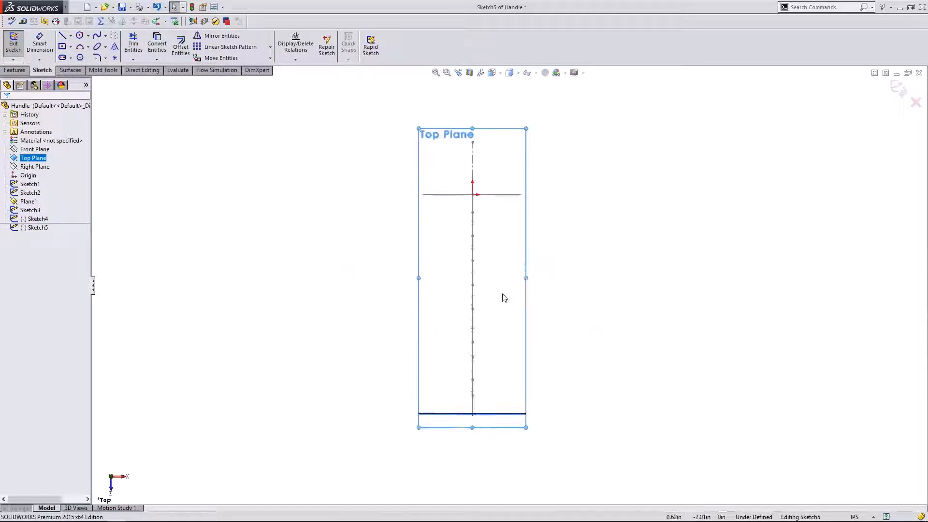
Step: Sketch a three-point arc from about 0.92 in beside the origin on the negative X side, bowing outward toward Plane1
{"action": "left_click", "coordinate": [81, 48]}
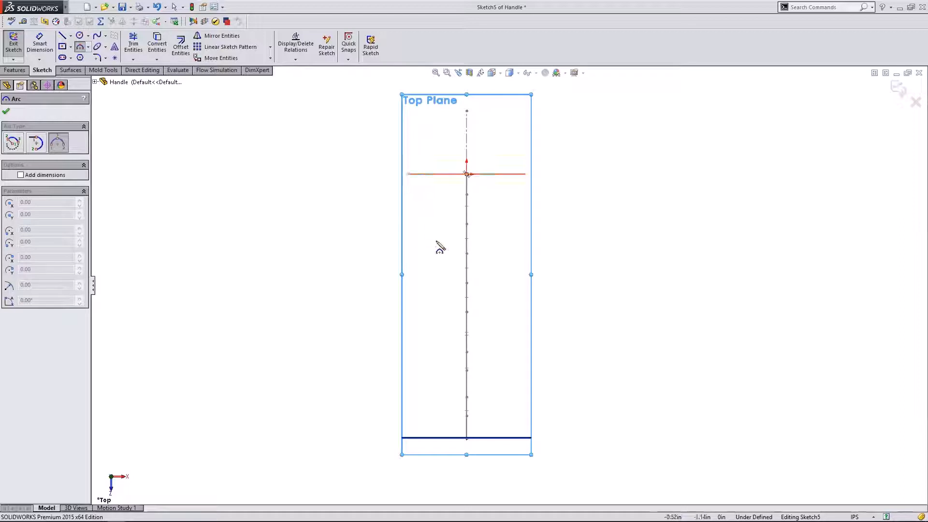
{"action": "mouse_move", "coordinate": [440, 247]}
{"action": "middle_mouse_down"}
{"action": "mouse_move", "coordinate": [428, 151]}
{"action": "mouse_move", "coordinate": [443, 96]}
{"action": "mouse_move", "coordinate": [435, 172]}
{"action": "mouse_move", "coordinate": [433, 99]}
{"action": "mouse_move", "coordinate": [454, 99]}
{"action": "mouse_move", "coordinate": [511, 232]}
{"action": "mouse_move", "coordinate": [615, 356]}
{"action": "mouse_move", "coordinate": [621, 316]}
{"action": "mouse_move", "coordinate": [605, 343]}
{"action": "middle_mouse_up"}
{"action": "scroll", "coordinate": [444, 189], "scroll_direction": "down", "scroll_amount": 2}
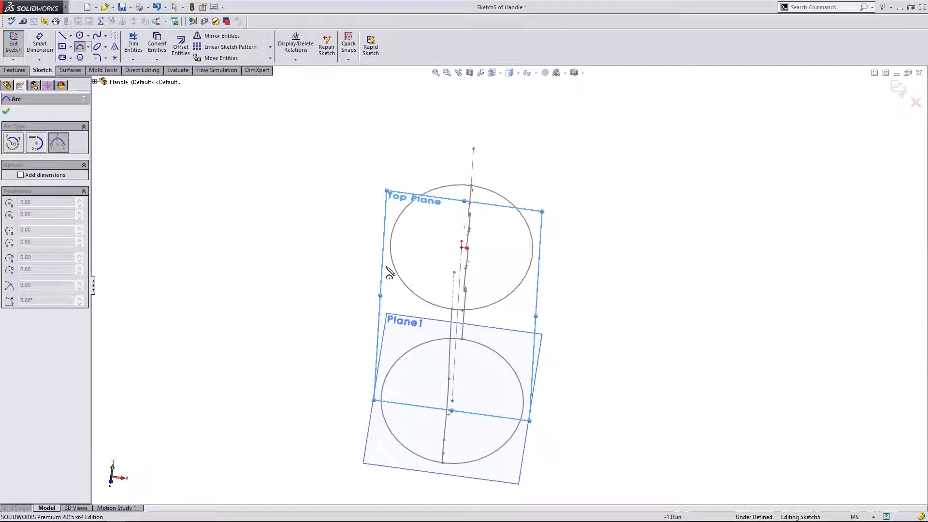
{"action": "left_click", "coordinate": [398, 238]}
{"action": "left_click", "coordinate": [363, 309]}
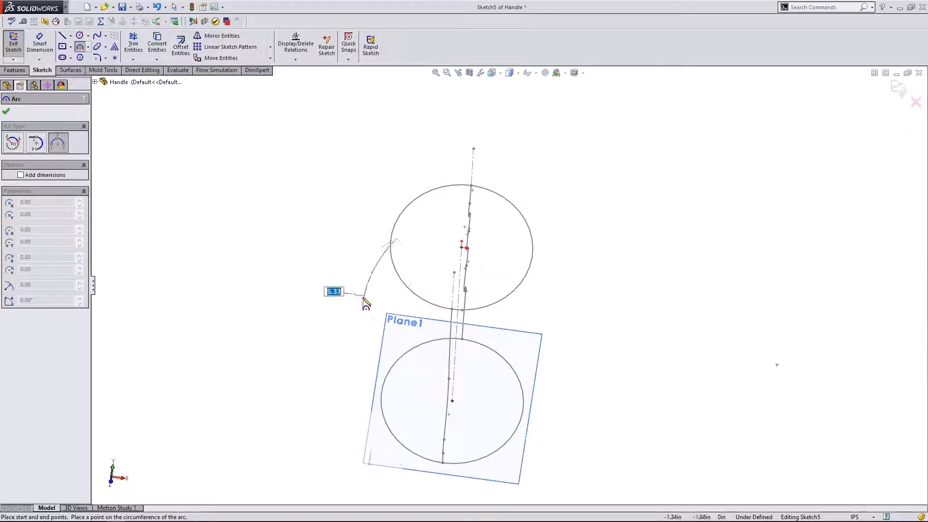
{"action": "left_click", "coordinate": [363, 272]}
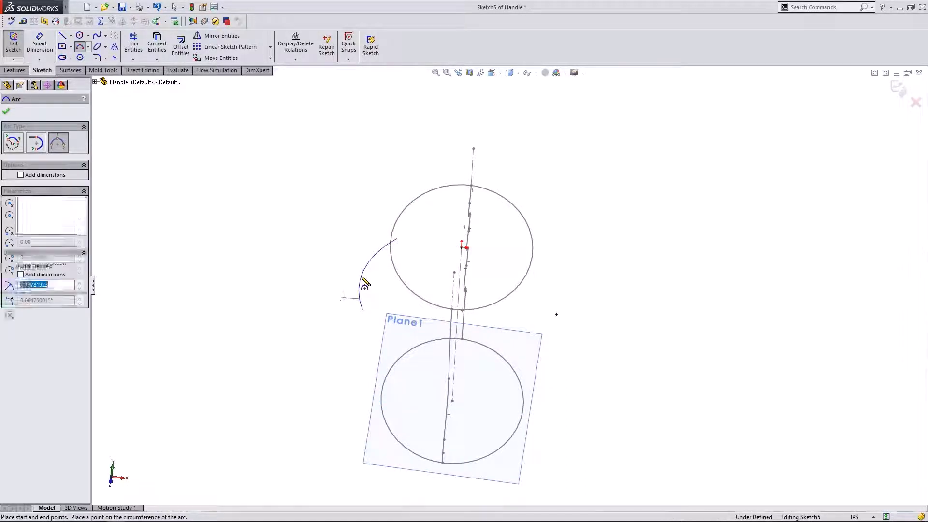
{"action": "left_click", "coordinate": [6, 112]}
Step: Add a Pierce relation between the arc's starting endpoint and the circle at the origin
{"action": "left_click", "coordinate": [397, 239]}
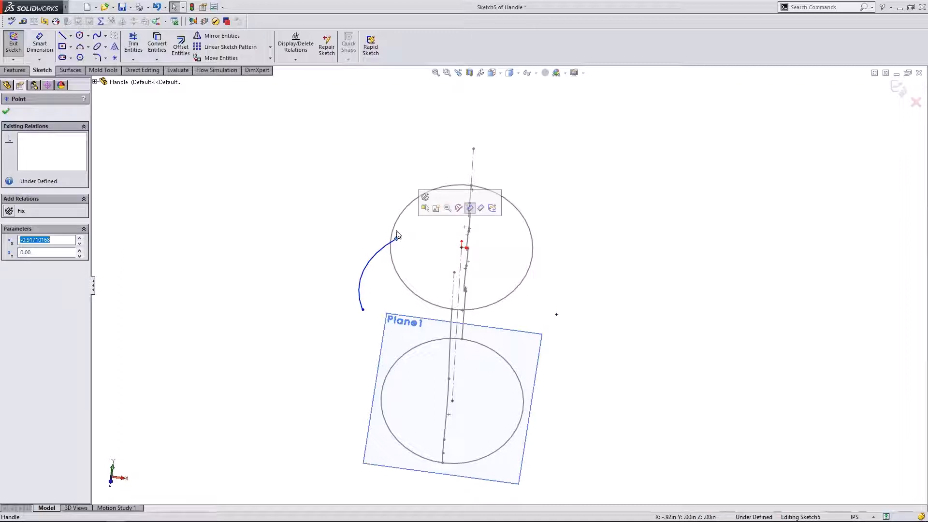
{"action": "left_click", "coordinate": [392, 235], "text": "ctrl"}
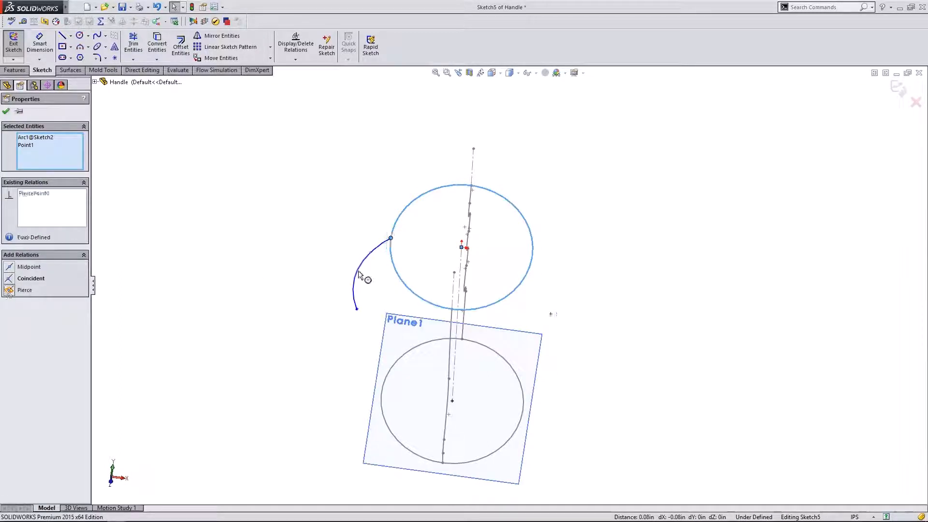
{"action": "left_click", "coordinate": [368, 191]}
Step: Draw a vertical construction line about 0.89 in long from the arc's pierced endpoint, pointing away from Plane1
{"action": "middle_click_drag", "start_coordinate": [369, 190], "coordinate": [349, 289]}
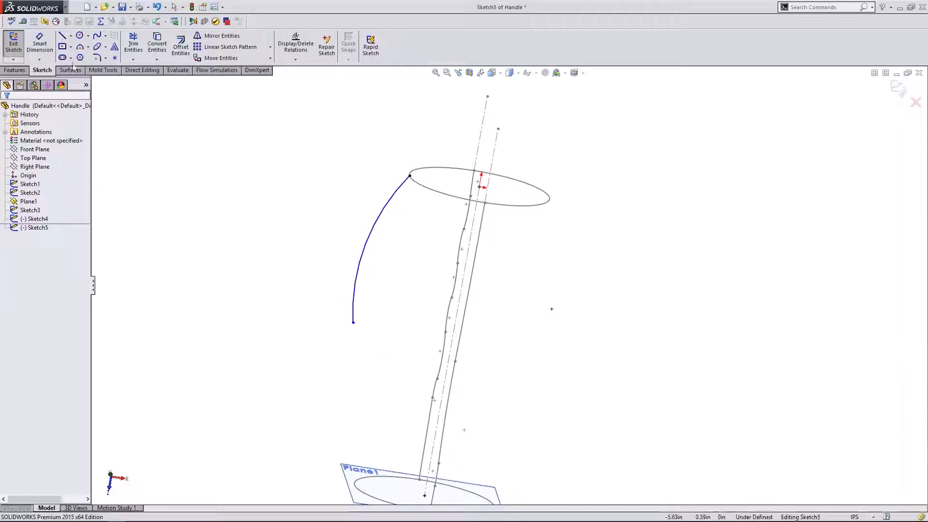
{"action": "left_click", "coordinate": [63, 36]}
{"action": "left_click", "coordinate": [410, 175]}
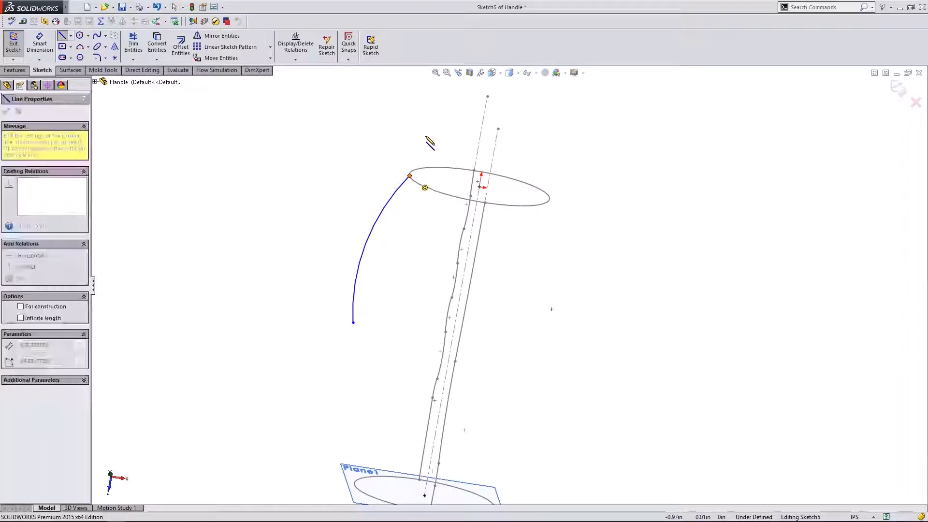
{"action": "left_click", "coordinate": [420, 116]}
{"action": "key", "text": "Escape"}
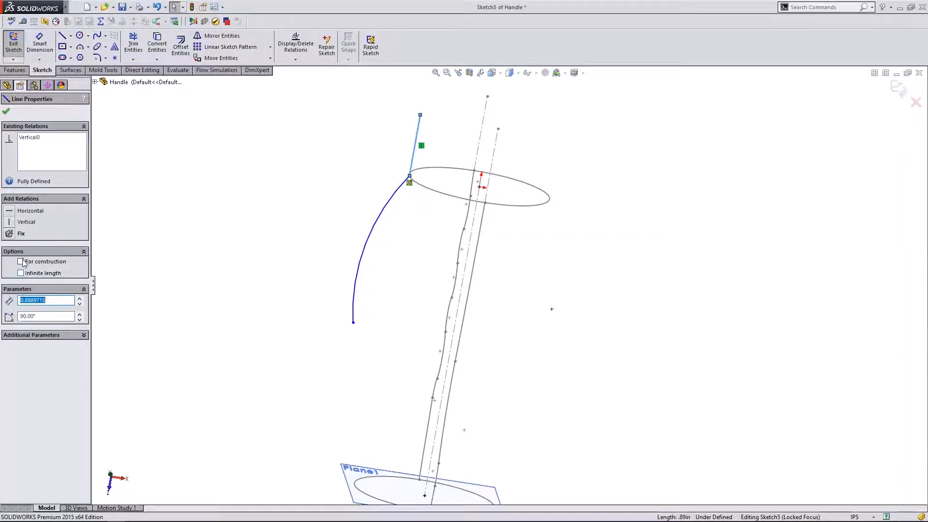
{"action": "left_click", "coordinate": [20, 262]}
{"action": "left_click", "coordinate": [8, 107]}
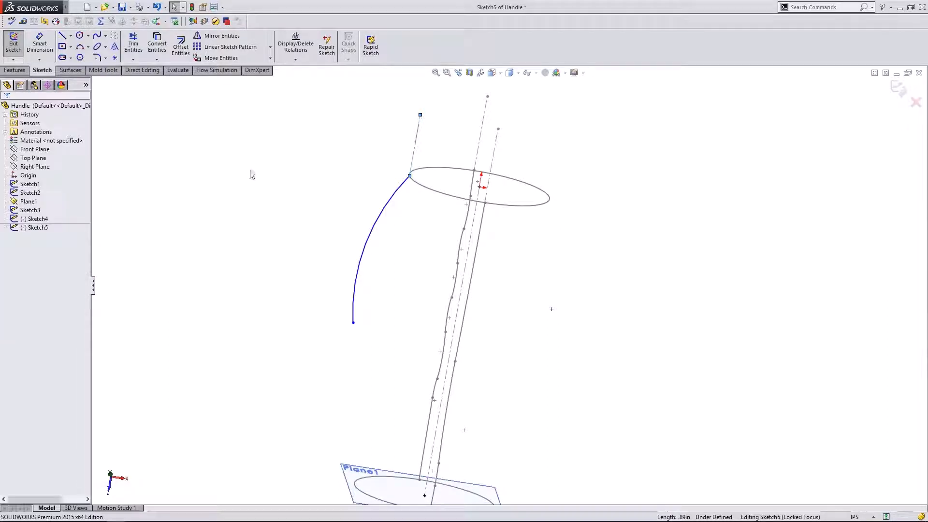
Step: Make the side arc tangent to the vertical construction line at the origin circle
{"action": "left_click", "coordinate": [398, 193]}
{"action": "left_click", "coordinate": [414, 146], "text": "ctrl"}
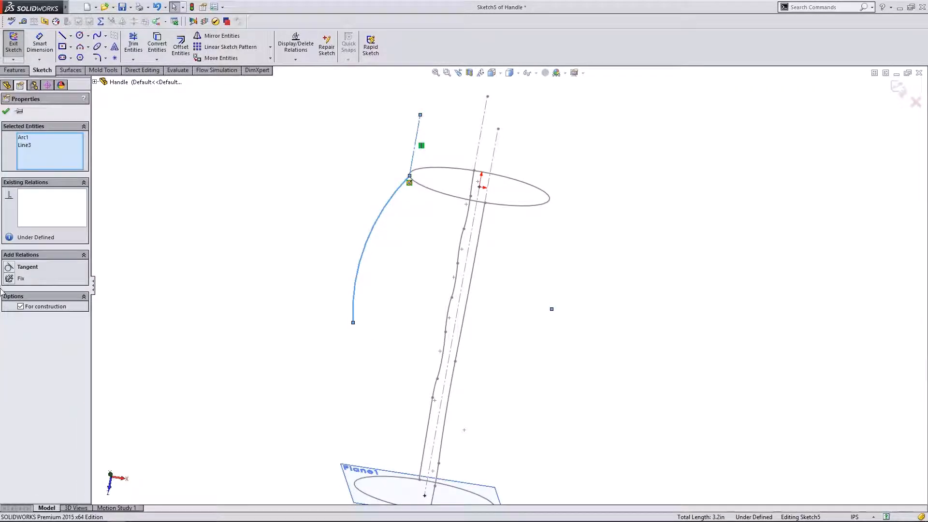
{"action": "left_click", "coordinate": [15, 266]}
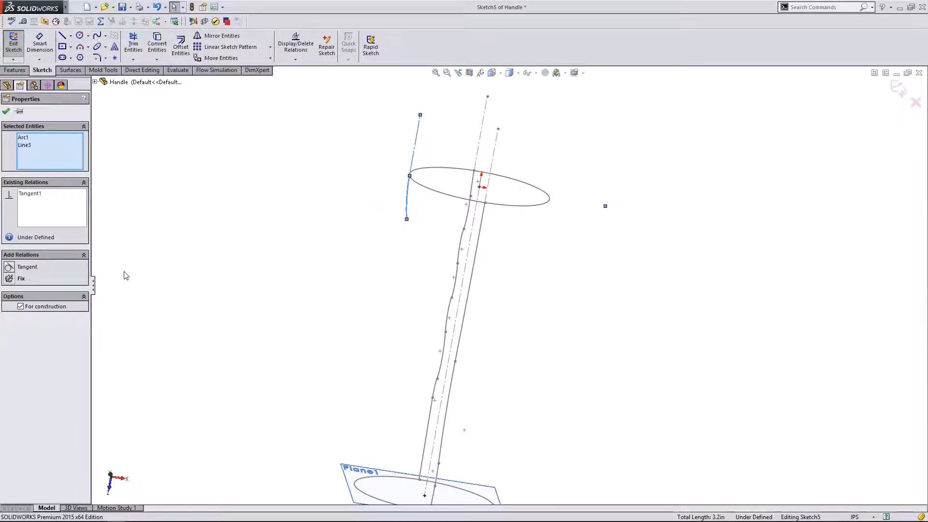
Step: Stretch the side arc's free end toward Plane1, to about 3.52 in along and 0.77 in beside the origin
{"action": "left_click", "coordinate": [111, 477]}
{"action": "left_click", "coordinate": [421, 241]}
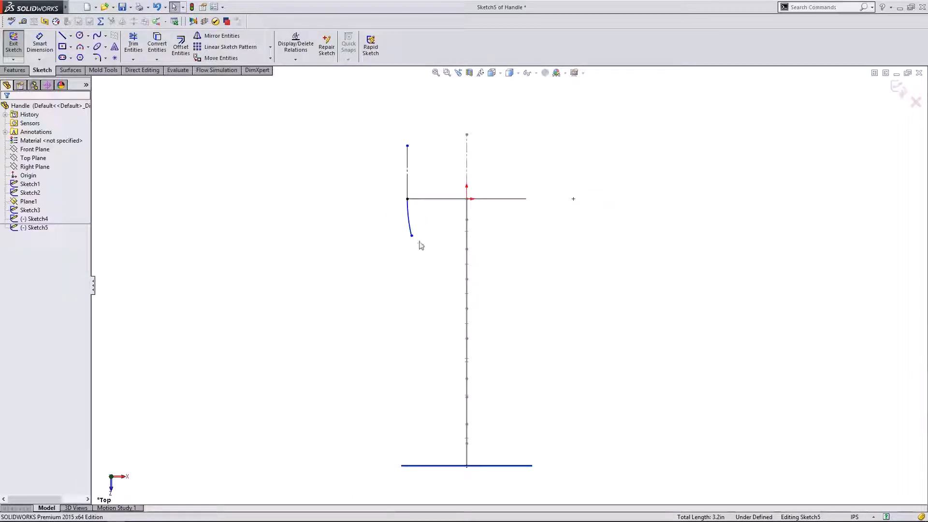
{"action": "left_click_drag", "start_coordinate": [413, 237], "coordinate": [420, 380]}
{"action": "left_click", "coordinate": [574, 198]}
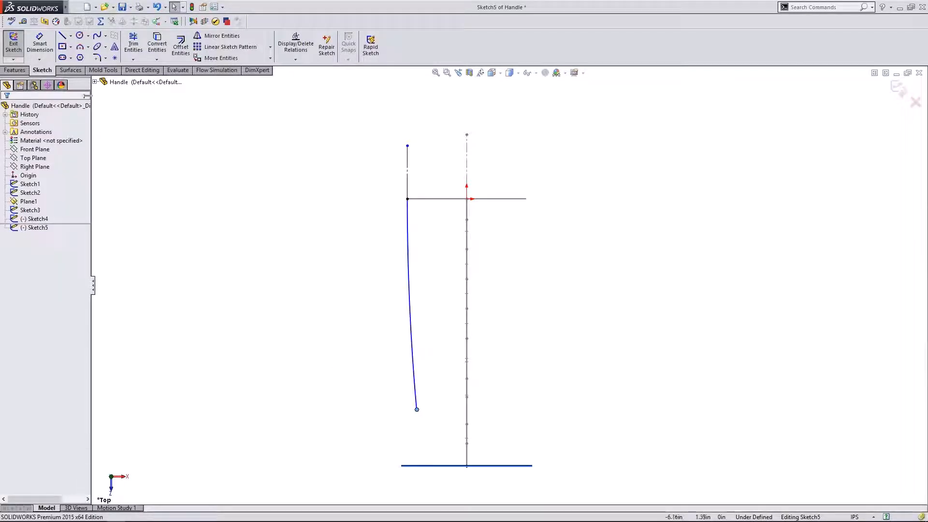
{"action": "left_click", "coordinate": [80, 47]}
{"action": "scroll", "coordinate": [429, 454], "scroll_direction": "down", "scroll_amount": 2}
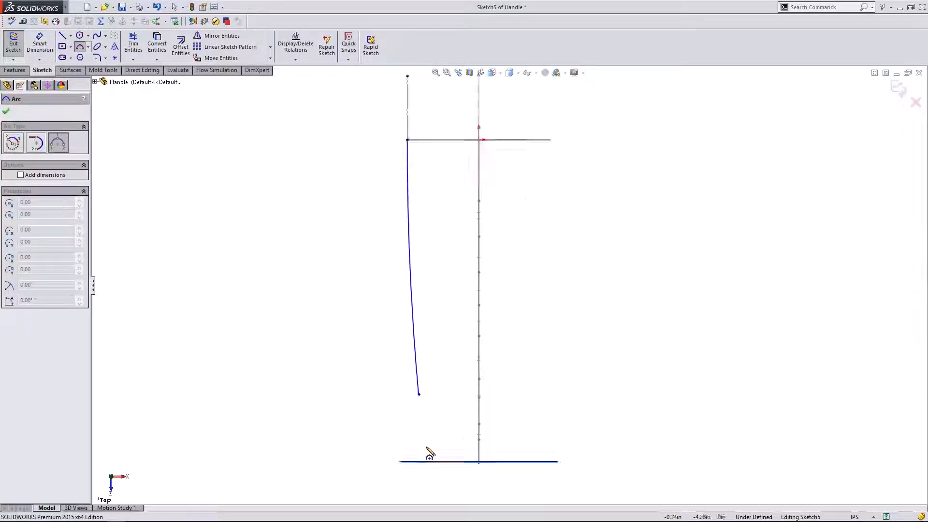
{"action": "key", "text": "Escape"}
{"action": "mouse_move", "coordinate": [419, 394]}
{"action": "left_mouse_down"}
{"action": "mouse_move", "coordinate": [435, 398]}
{"action": "mouse_move", "coordinate": [424, 392]}
{"action": "left_mouse_up"}
{"action": "left_click", "coordinate": [363, 370]}
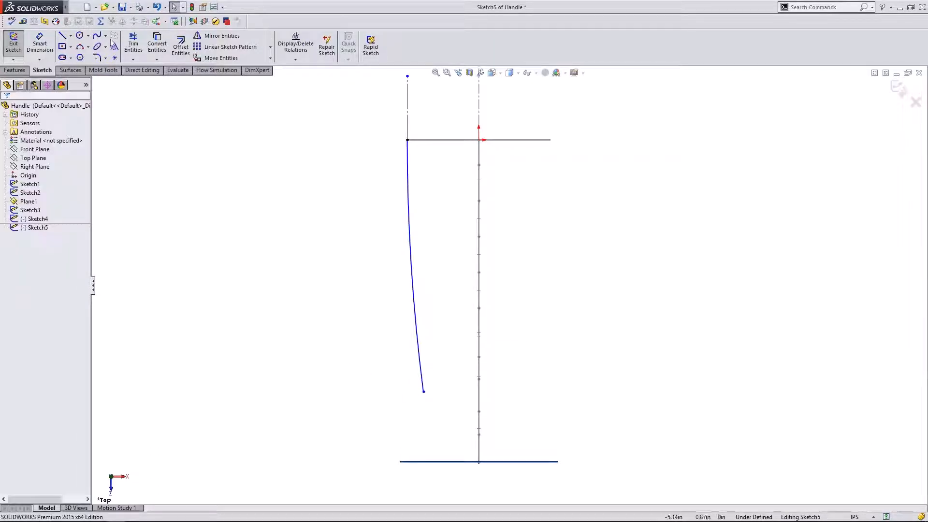
Step: Sketch a small three-point arc of about 0.47 in radius from the side arc's free end, bulging toward the handle's centreline
{"action": "left_click", "coordinate": [80, 47]}
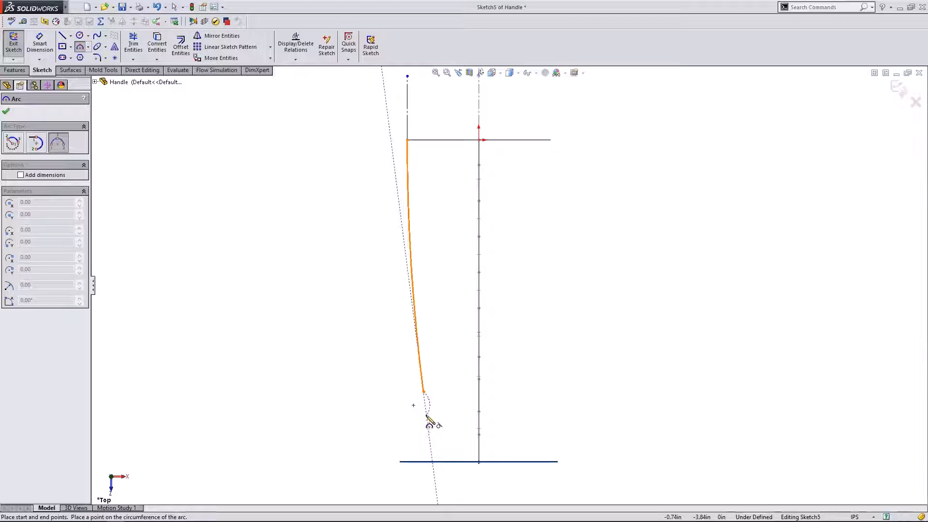
{"action": "left_click", "coordinate": [426, 416]}
{"action": "scroll", "coordinate": [426, 404], "scroll_direction": "down", "scroll_amount": 2}
{"action": "scroll", "coordinate": [411, 425], "scroll_direction": "down", "scroll_amount": 2}
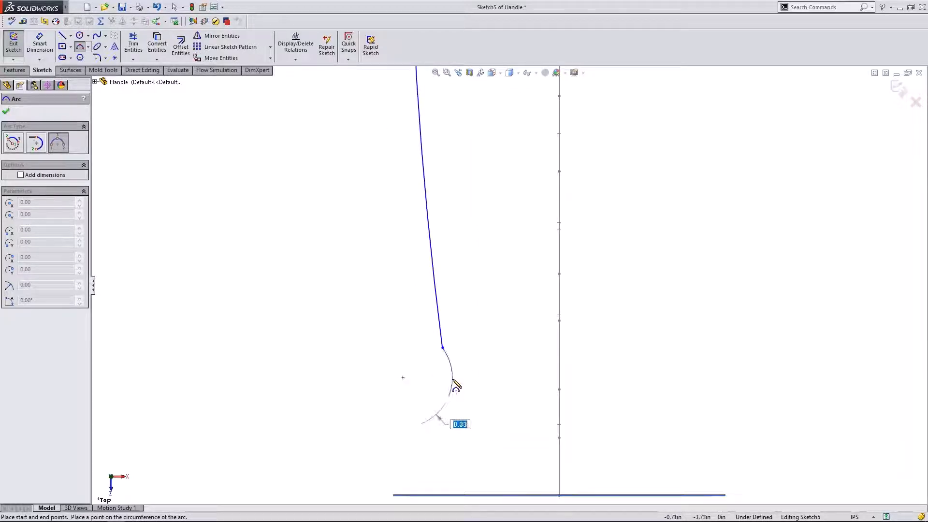
{"action": "left_click", "coordinate": [454, 385]}
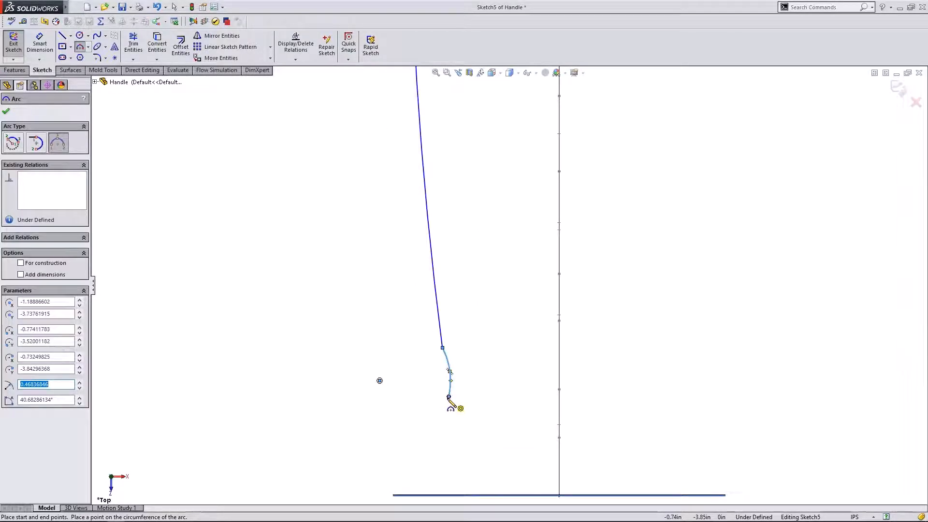
{"action": "key", "text": "Escape"}
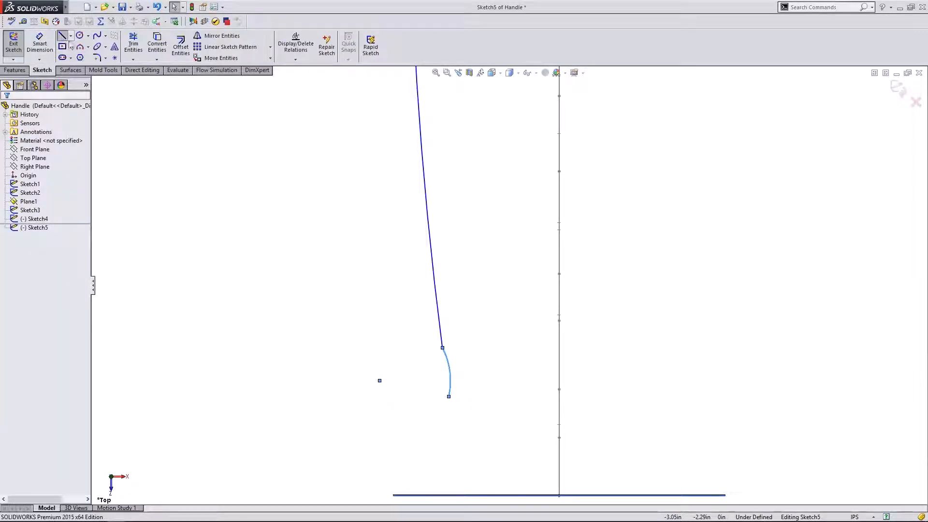
Step: Draw a diagonal line from the small arc's free end, slanting away from the centreline and stopping just short of Plane1
{"action": "key", "text": "l"}
{"action": "left_click", "coordinate": [448, 397]}
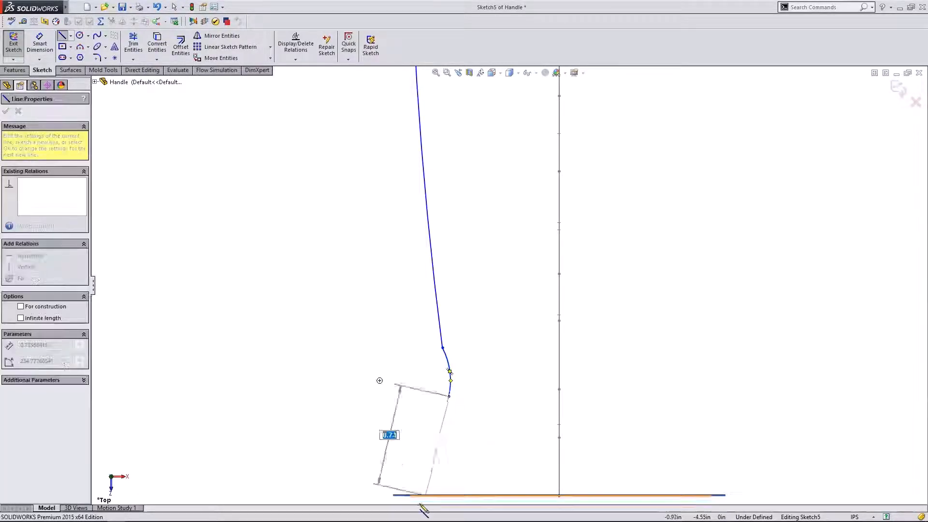
{"action": "left_click", "coordinate": [362, 483]}
{"action": "key", "text": "Escape"}
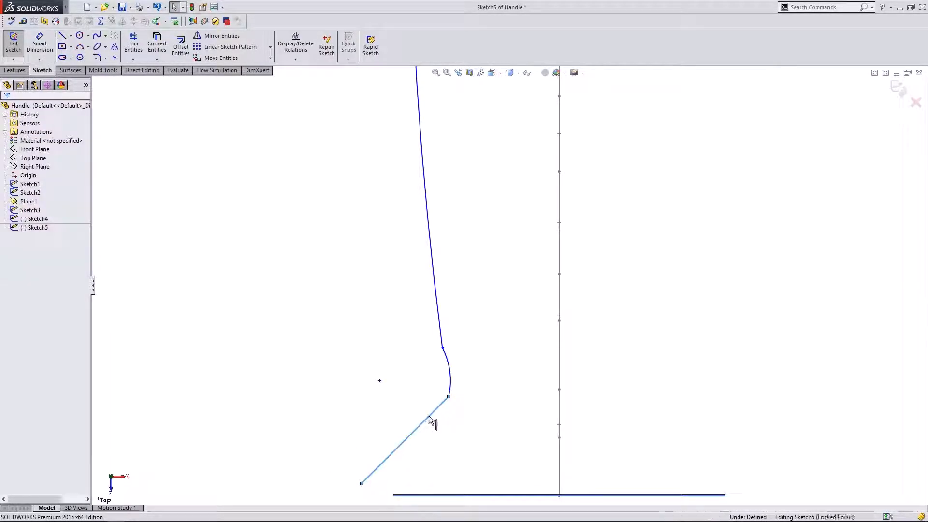
Step: Make the small arc tangent to both the diagonal line and the long side arc
{"action": "left_click", "coordinate": [430, 420]}
{"action": "left_click", "coordinate": [451, 378], "text": "ctrl"}
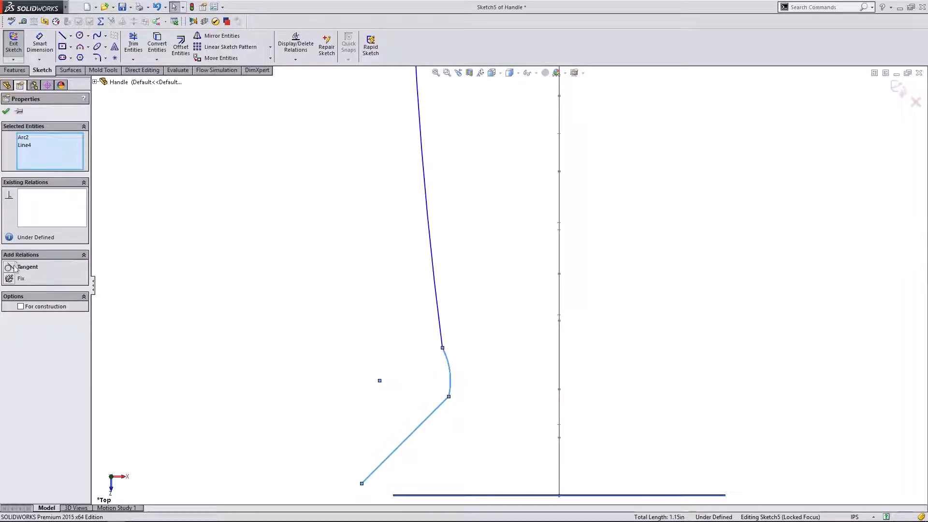
{"action": "left_click", "coordinate": [15, 267]}
{"action": "left_click", "coordinate": [438, 325]}
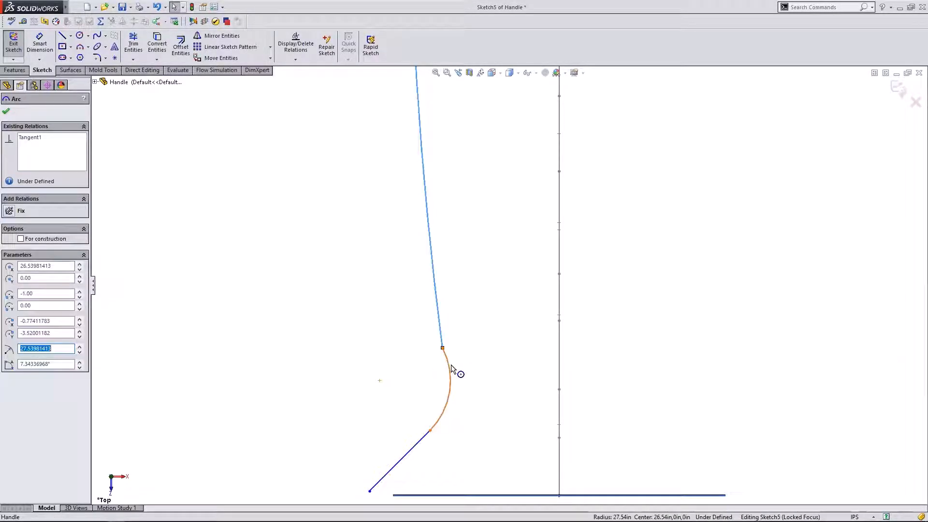
{"action": "left_click", "coordinate": [451, 377], "text": "ctrl"}
{"action": "left_click", "coordinate": [9, 279]}
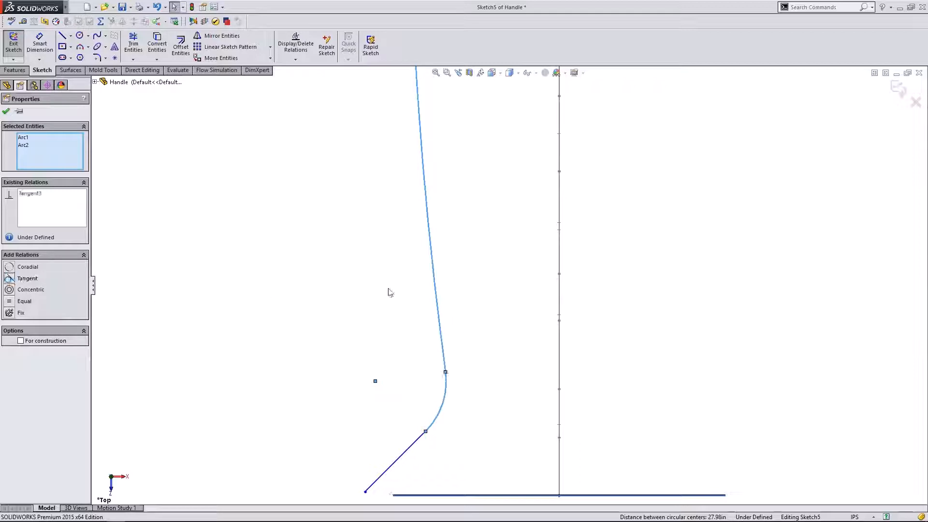
Step: Add a Pierce relation between the free lower endpoint of the side profile's angled line and the end circle on Plane1
{"action": "middle_click_drag", "start_coordinate": [387, 290], "coordinate": [494, 396]}
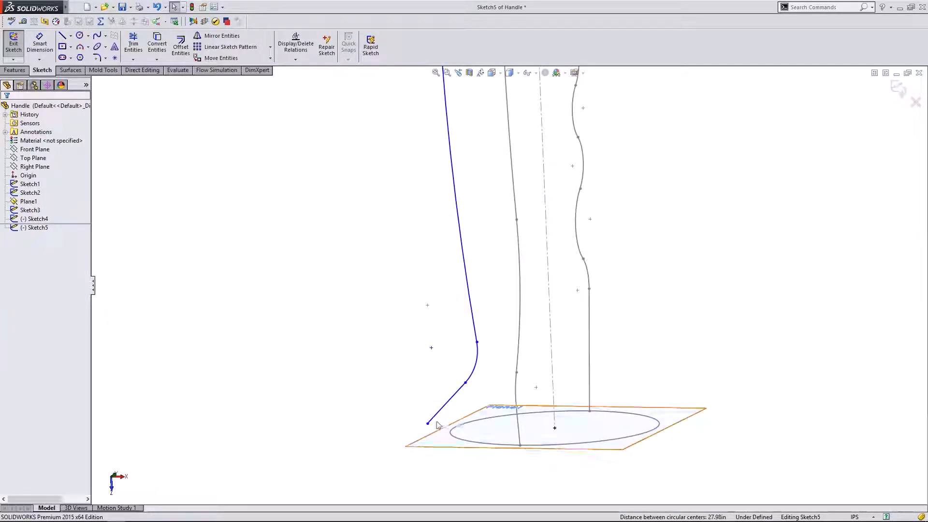
{"action": "left_click", "coordinate": [427, 424]}
{"action": "left_click", "coordinate": [457, 437], "text": "ctrl"}
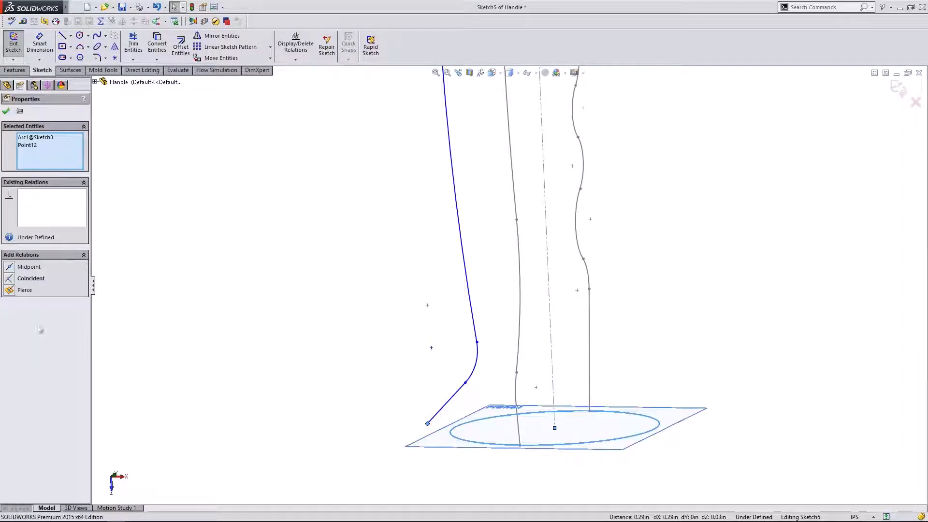
{"action": "left_click", "coordinate": [9, 290]}
{"action": "middle_click_drag", "start_coordinate": [290, 333], "coordinate": [123, 471]}
{"action": "left_click", "coordinate": [112, 482]}
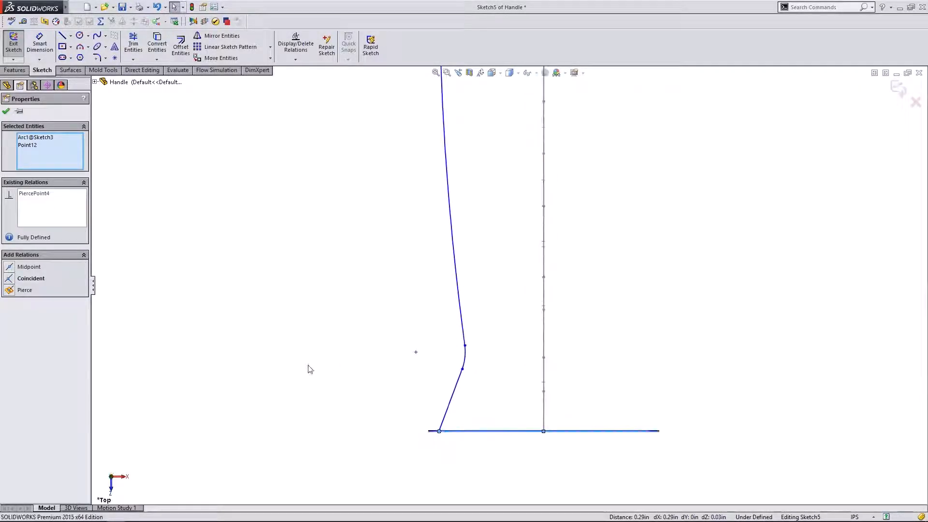
{"action": "scroll", "coordinate": [598, 210], "scroll_direction": "down", "scroll_amount": 1}
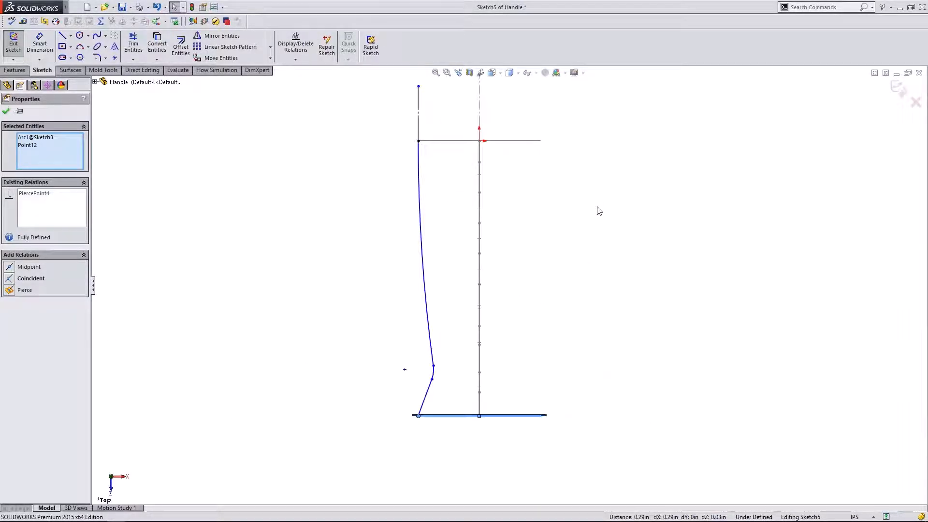
{"action": "left_click", "coordinate": [598, 208]}
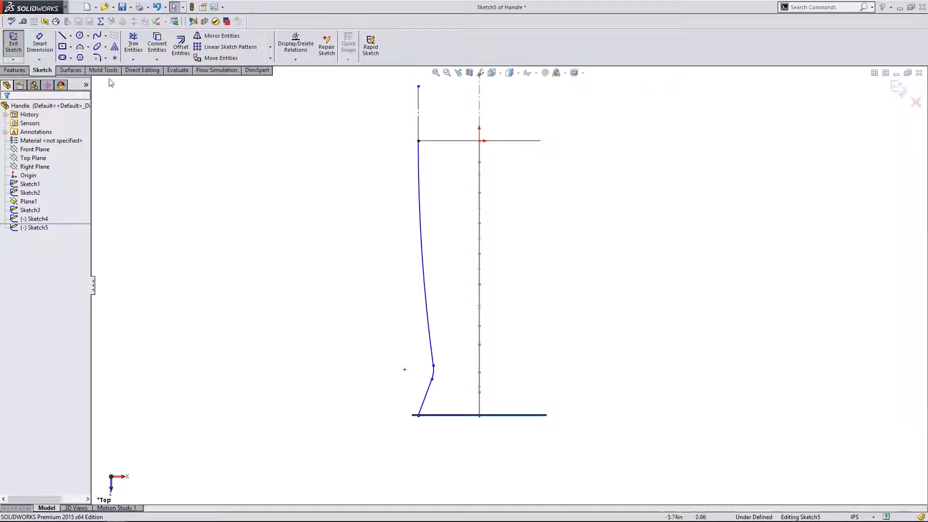
Step: Sketch a vertical construction line about 5.1 in long from the origin down past the end circle
{"action": "left_click", "coordinate": [62, 36]}
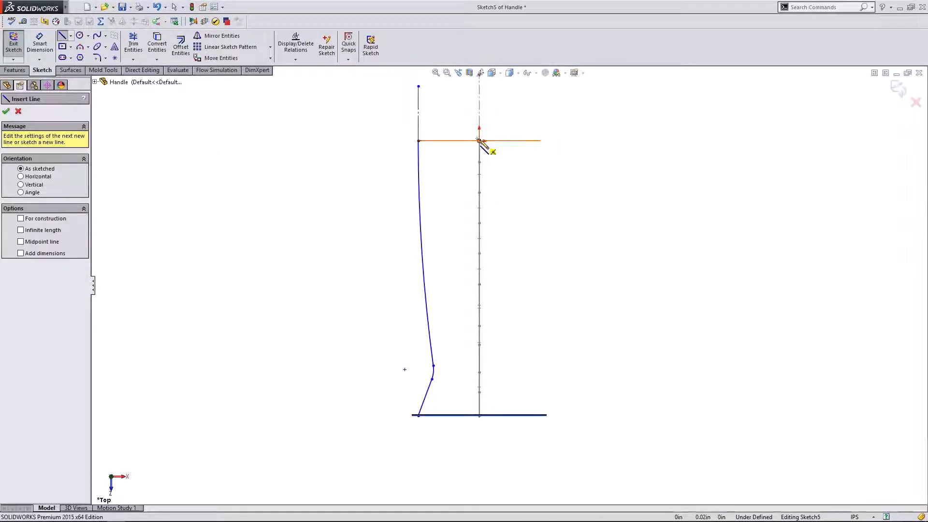
{"action": "left_click", "coordinate": [478, 141]}
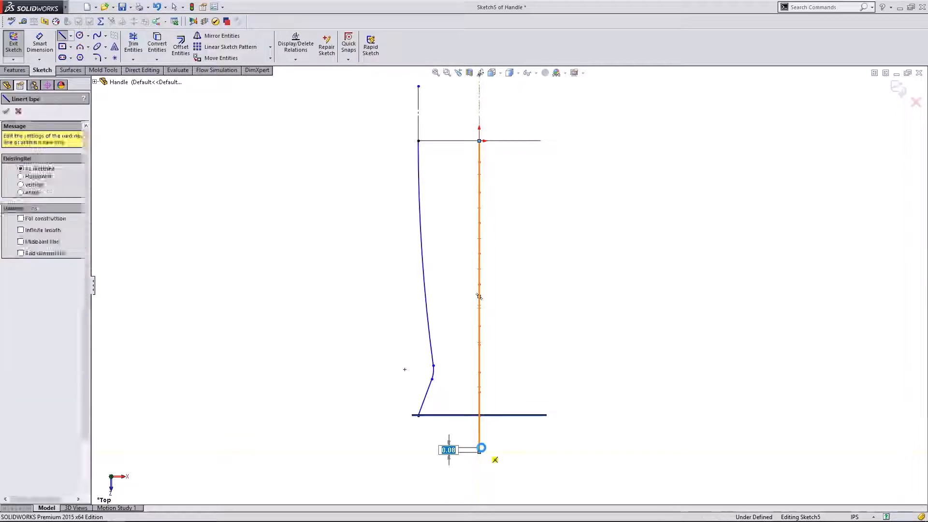
{"action": "left_click", "coordinate": [479, 450]}
{"action": "key", "text": "Escape"}
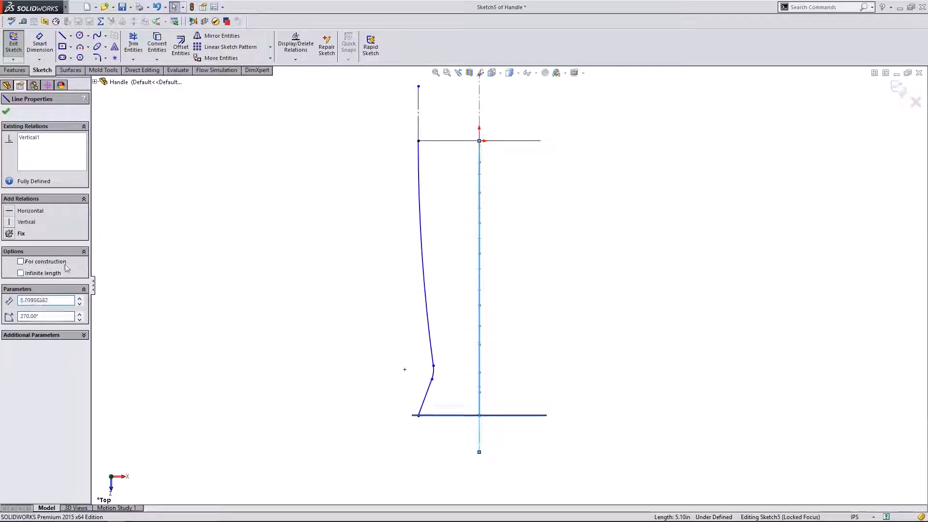
{"action": "left_click", "coordinate": [371, 248]}
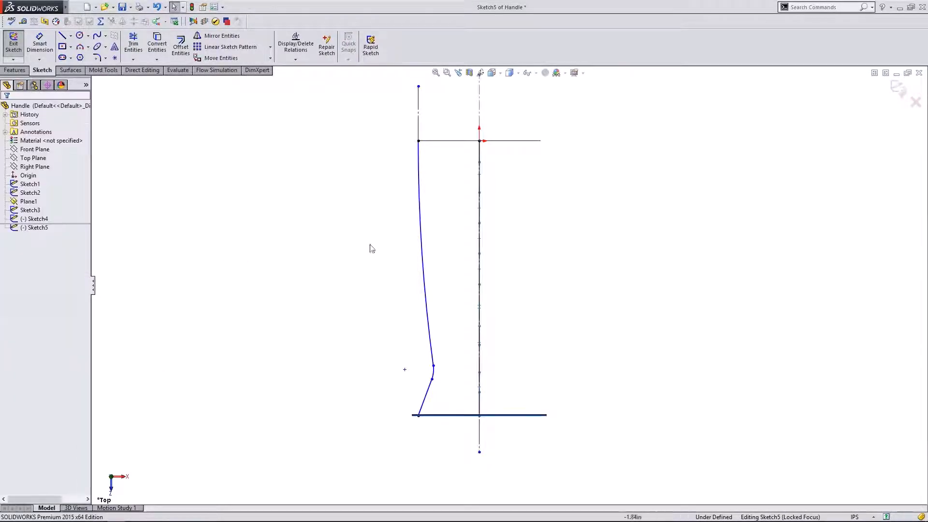
Step: Try to mirror the preselected two arcs and angled line of the side profile, undo the result and clear the selection
{"action": "left_click", "coordinate": [424, 251]}
{"action": "scroll", "coordinate": [420, 399], "scroll_direction": "down", "scroll_amount": 2}
{"action": "left_click", "coordinate": [439, 363], "text": "ctrl"}
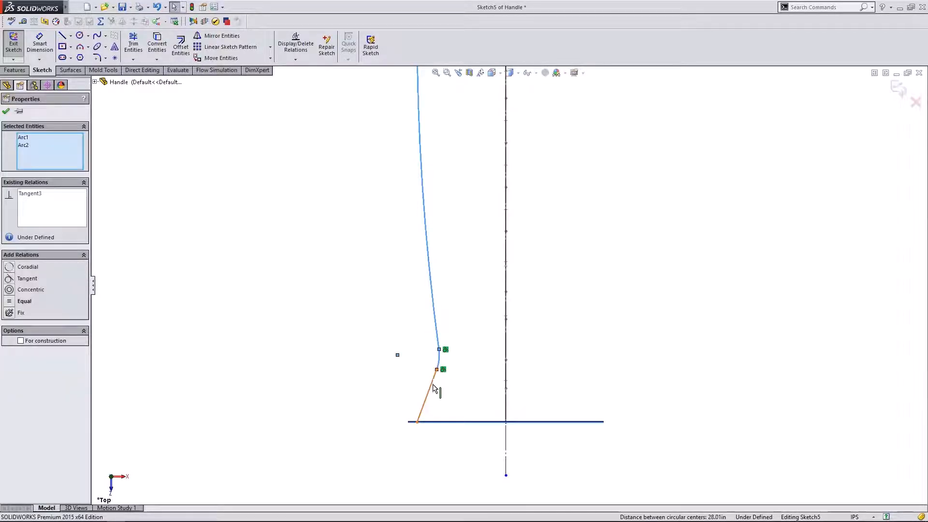
{"action": "left_click", "coordinate": [433, 384], "text": "ctrl"}
{"action": "scroll", "coordinate": [366, 386], "scroll_direction": "up", "scroll_amount": 3}
{"action": "scroll", "coordinate": [624, 192], "scroll_direction": "down", "scroll_amount": 1}
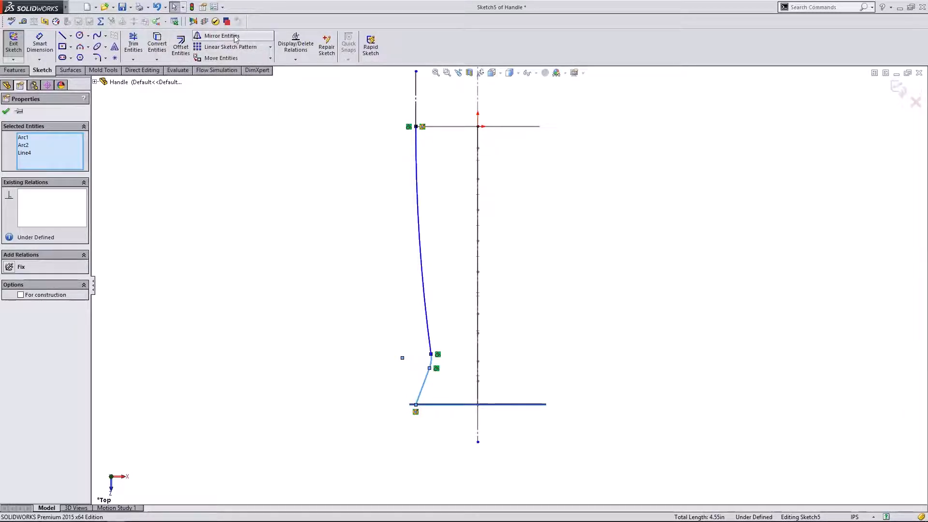
{"action": "left_click", "coordinate": [235, 36]}
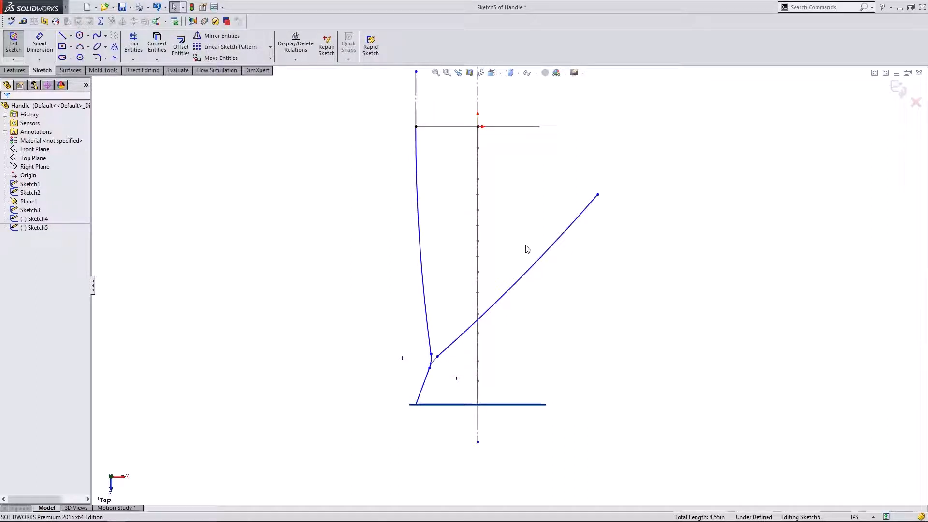
{"action": "key", "text": "ctrl+z"}
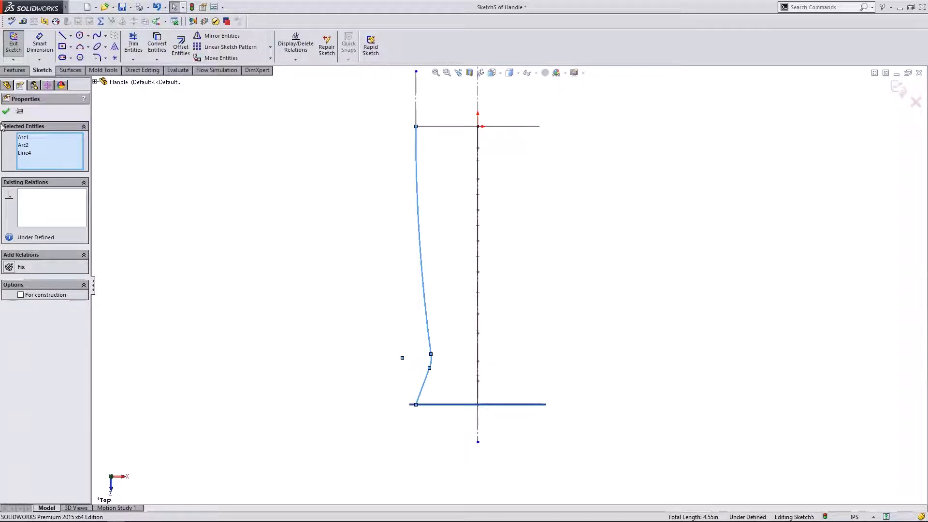
{"action": "left_click", "coordinate": [175, 92]}
Step: Mirror the two arcs and the angled line about the vertical construction line, keeping the original entities
{"action": "left_click", "coordinate": [205, 39]}
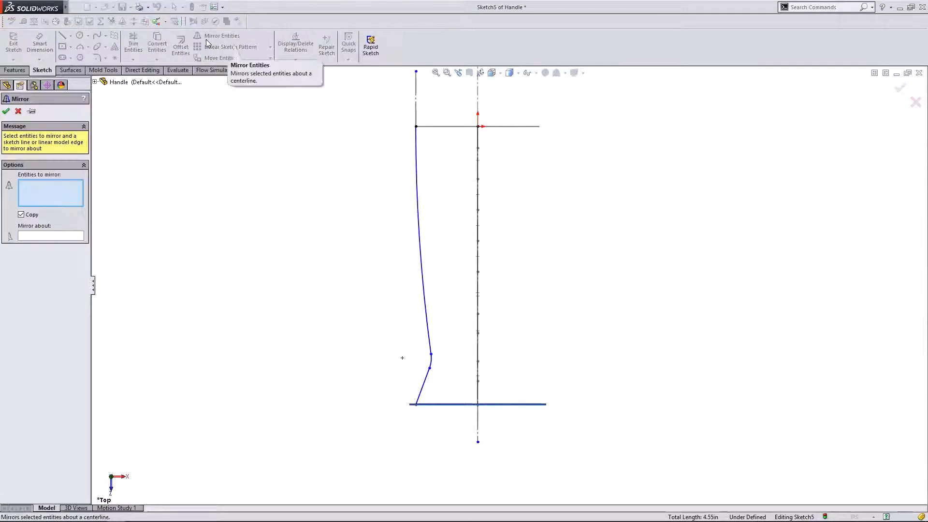
{"action": "left_click", "coordinate": [430, 365]}
{"action": "left_click", "coordinate": [424, 382]}
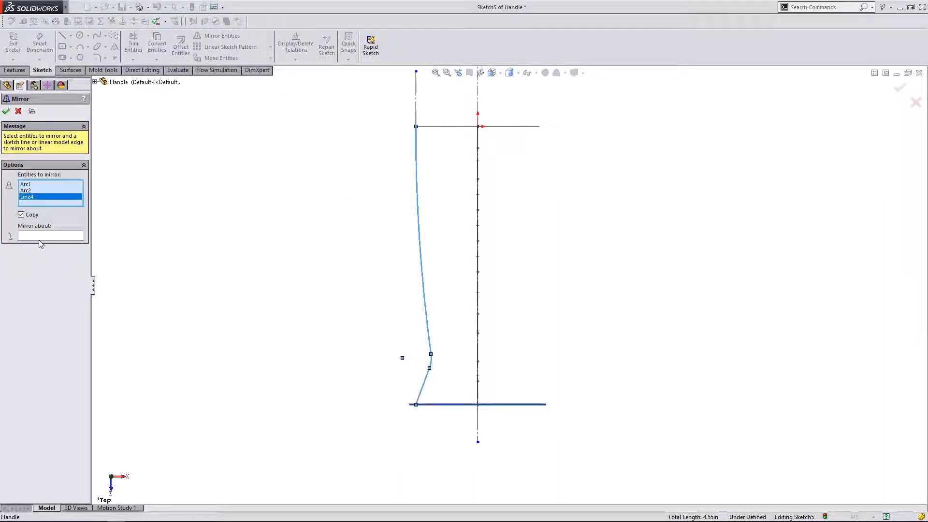
{"action": "left_click", "coordinate": [40, 238]}
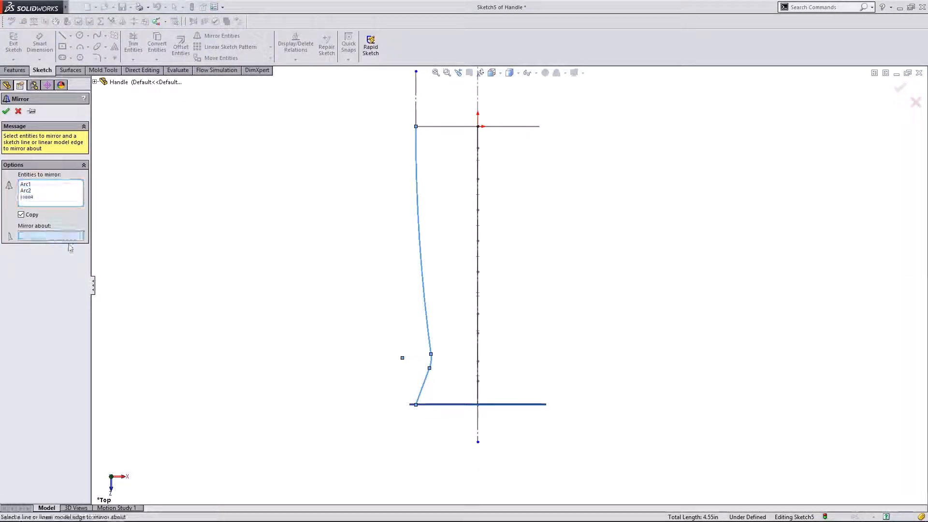
{"action": "left_click", "coordinate": [478, 237]}
{"action": "left_click", "coordinate": [7, 111]}
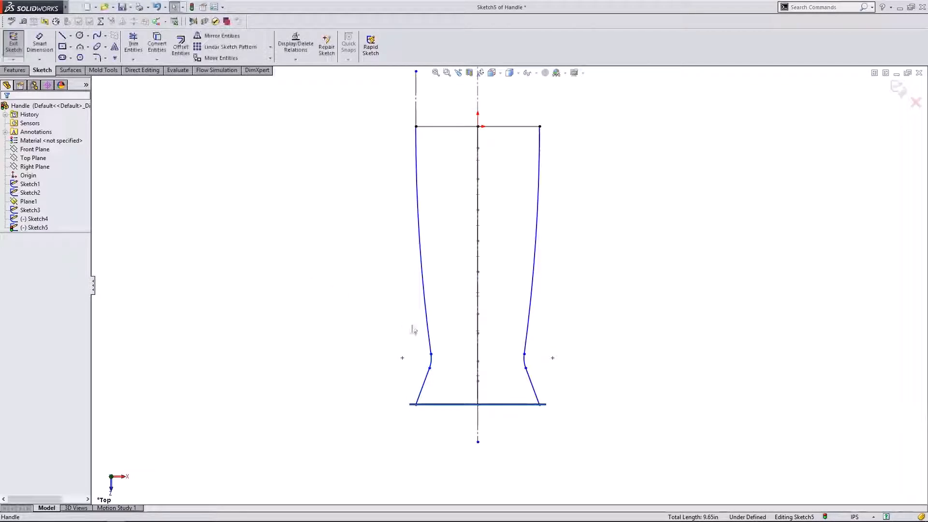
Step: Exit the sketch holding the two mirrored side profiles of the handle
{"action": "mouse_move", "coordinate": [412, 325]}
{"action": "middle_mouse_down"}
{"action": "mouse_move", "coordinate": [421, 238]}
{"action": "mouse_move", "coordinate": [401, 155]}
{"action": "mouse_move", "coordinate": [367, 182]}
{"action": "mouse_move", "coordinate": [366, 191]}
{"action": "mouse_move", "coordinate": [375, 167]}
{"action": "mouse_move", "coordinate": [480, 110]}
{"action": "mouse_move", "coordinate": [503, 120]}
{"action": "mouse_move", "coordinate": [375, 145]}
{"action": "mouse_move", "coordinate": [381, 149]}
{"action": "middle_mouse_up"}
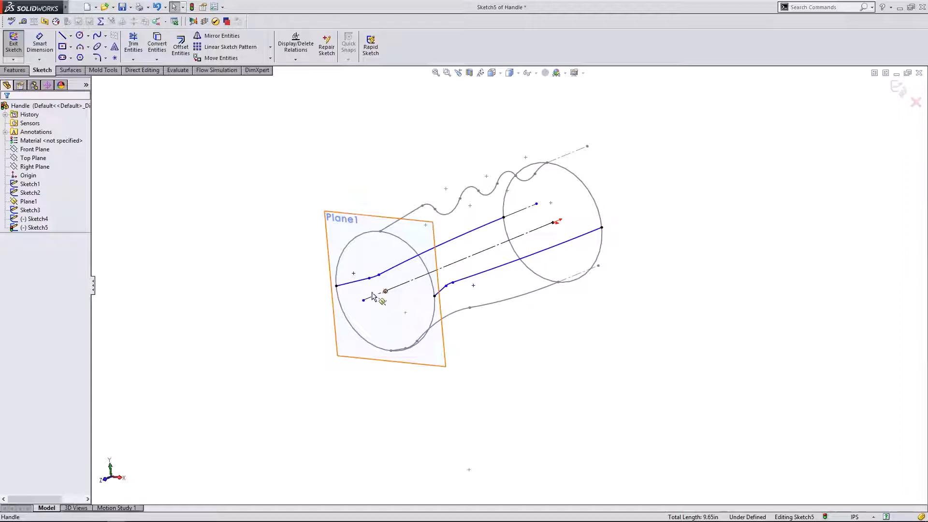
{"action": "mouse_move", "coordinate": [373, 296]}
{"action": "middle_mouse_down"}
{"action": "mouse_move", "coordinate": [257, 291]}
{"action": "mouse_move", "coordinate": [240, 327]}
{"action": "mouse_move", "coordinate": [300, 308]}
{"action": "mouse_move", "coordinate": [371, 312]}
{"action": "middle_mouse_up"}
{"action": "mouse_move", "coordinate": [579, 225]}
{"action": "middle_mouse_down"}
{"action": "mouse_move", "coordinate": [408, 249]}
{"action": "mouse_move", "coordinate": [276, 240]}
{"action": "mouse_move", "coordinate": [363, 245]}
{"action": "mouse_move", "coordinate": [383, 338]}
{"action": "mouse_move", "coordinate": [377, 421]}
{"action": "mouse_move", "coordinate": [358, 259]}
{"action": "mouse_move", "coordinate": [297, 269]}
{"action": "mouse_move", "coordinate": [292, 337]}
{"action": "mouse_move", "coordinate": [288, 309]}
{"action": "mouse_move", "coordinate": [298, 292]}
{"action": "mouse_move", "coordinate": [313, 297]}
{"action": "mouse_move", "coordinate": [313, 263]}
{"action": "mouse_move", "coordinate": [321, 356]}
{"action": "mouse_move", "coordinate": [327, 295]}
{"action": "middle_mouse_up"}
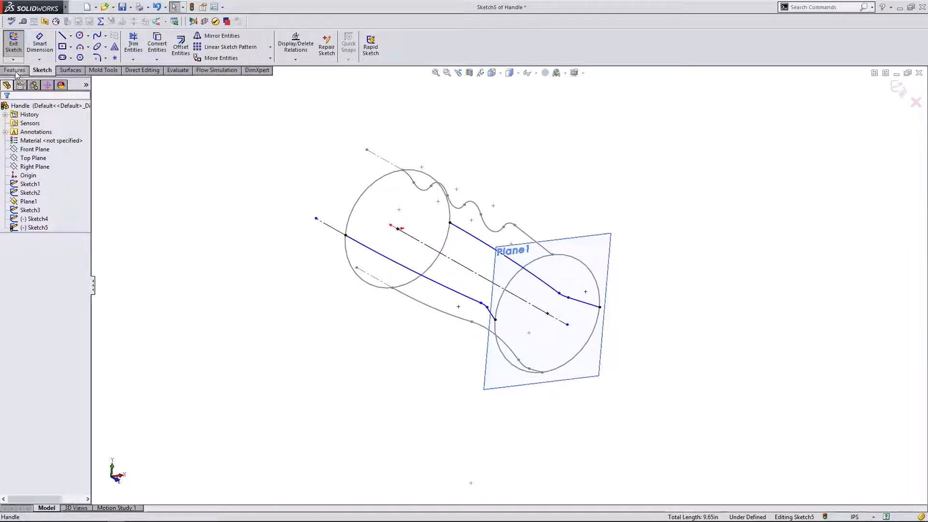
{"action": "left_click", "coordinate": [15, 70]}
{"action": "left_click", "coordinate": [43, 70]}
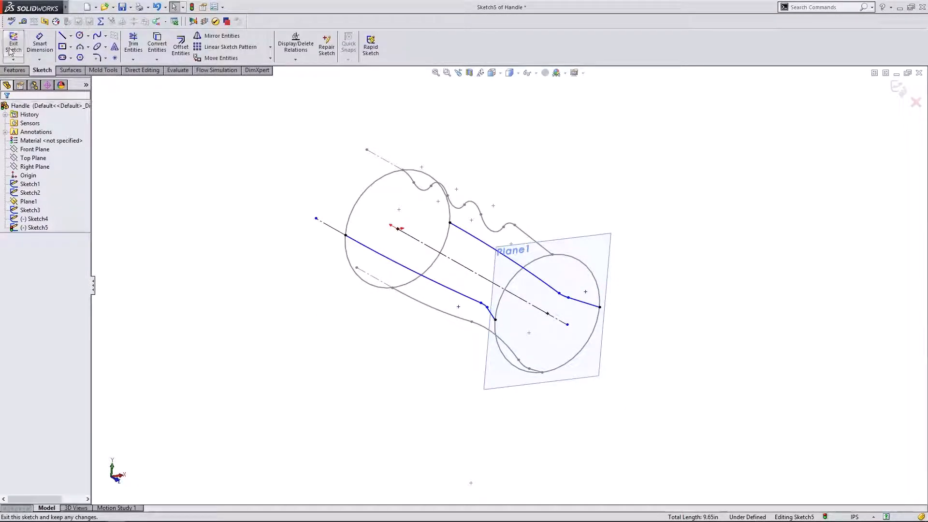
{"action": "left_click", "coordinate": [10, 46]}
Step: Start a Boundary Boss/Base with the two end circles as the Direction 1 profiles
{"action": "left_click", "coordinate": [16, 71]}
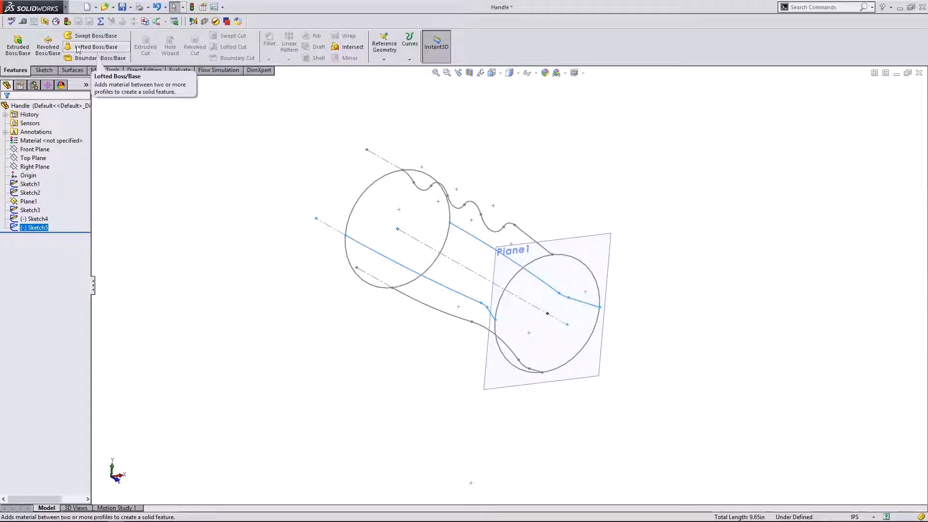
{"action": "left_click", "coordinate": [88, 59]}
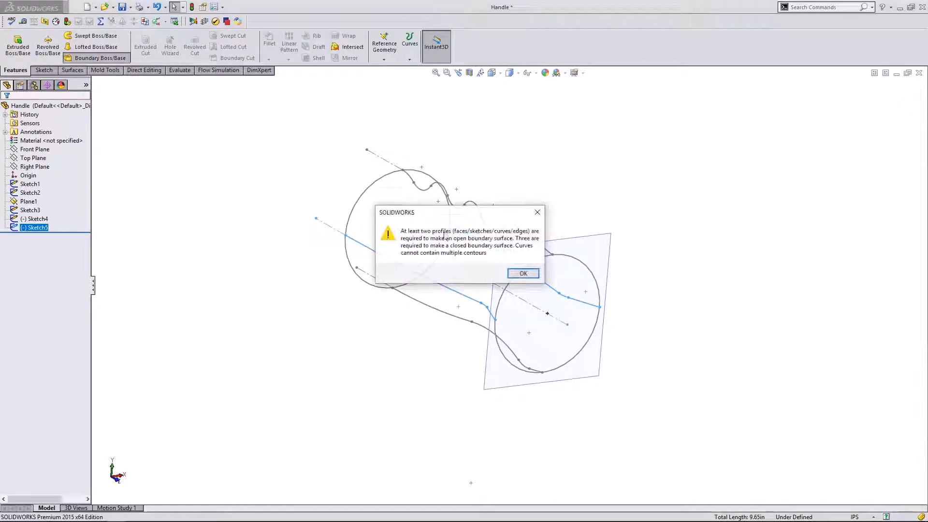
{"action": "left_click", "coordinate": [523, 273]}
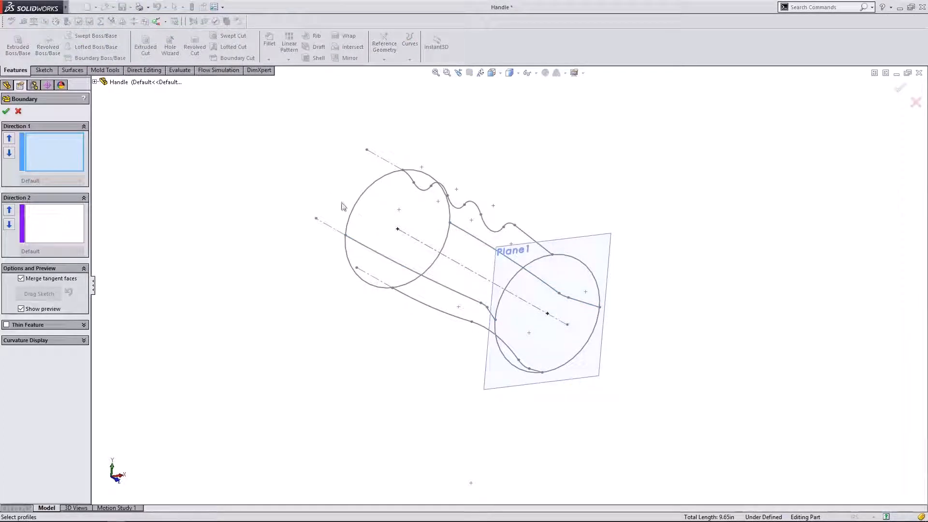
{"action": "left_click", "coordinate": [357, 209]}
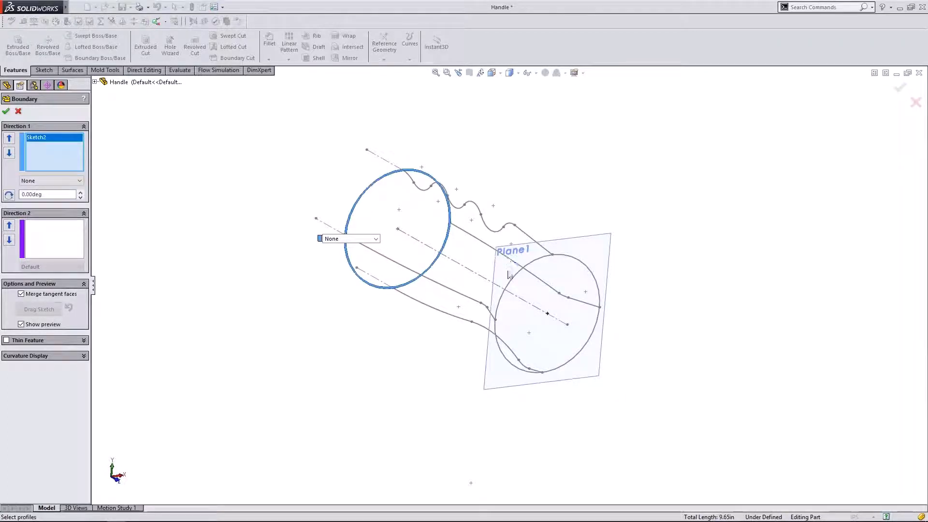
{"action": "left_click", "coordinate": [509, 283]}
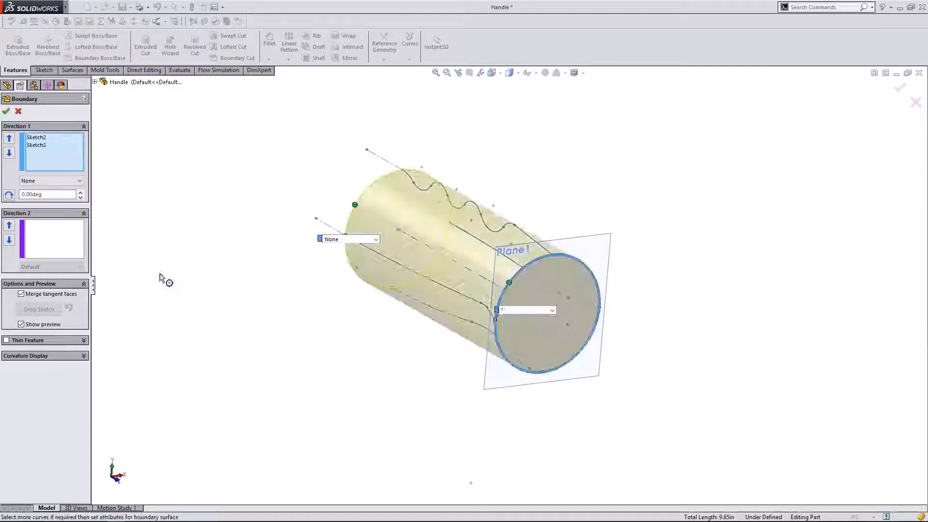
Step: Add the wavy finger-grip curve and the opposite lower curve as open loops in Direction 2
{"action": "left_click", "coordinate": [65, 241]}
{"action": "middle_click_drag", "start_coordinate": [238, 277], "coordinate": [145, 253]}
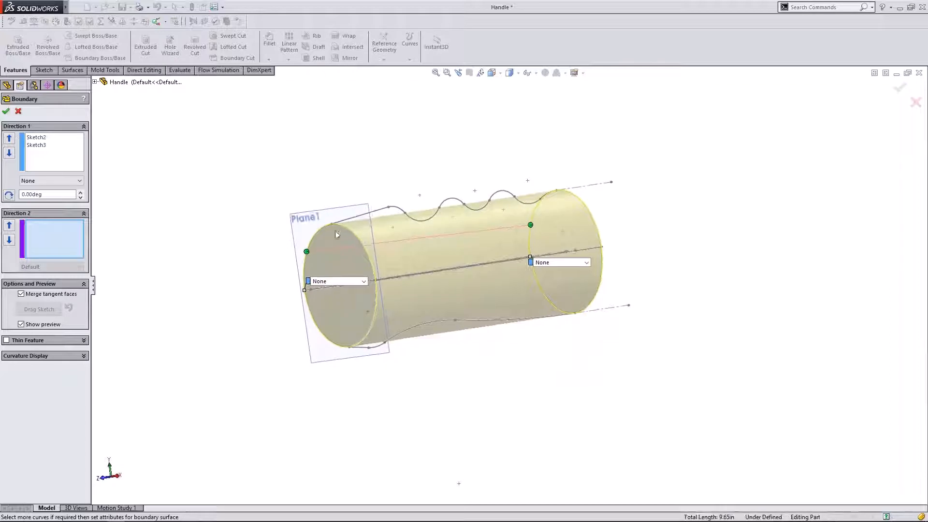
{"action": "left_click", "coordinate": [374, 214]}
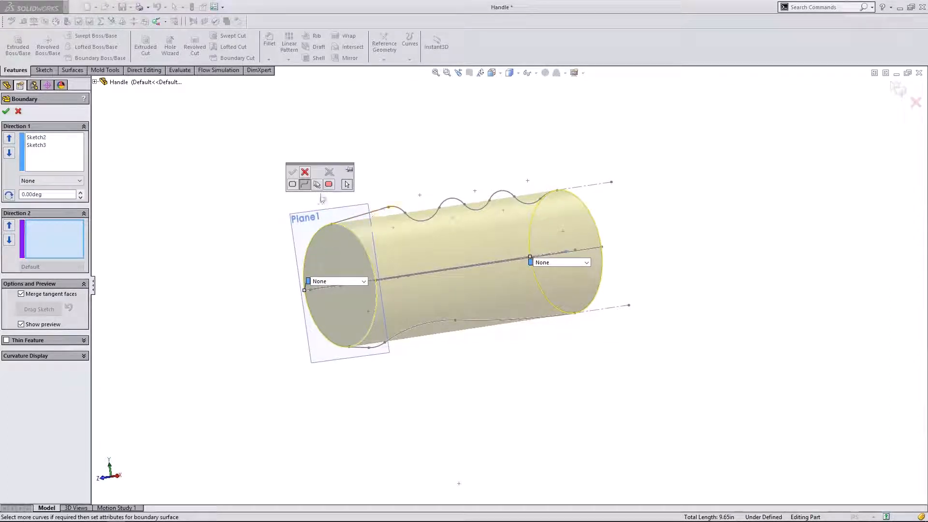
{"action": "left_click", "coordinate": [427, 221]}
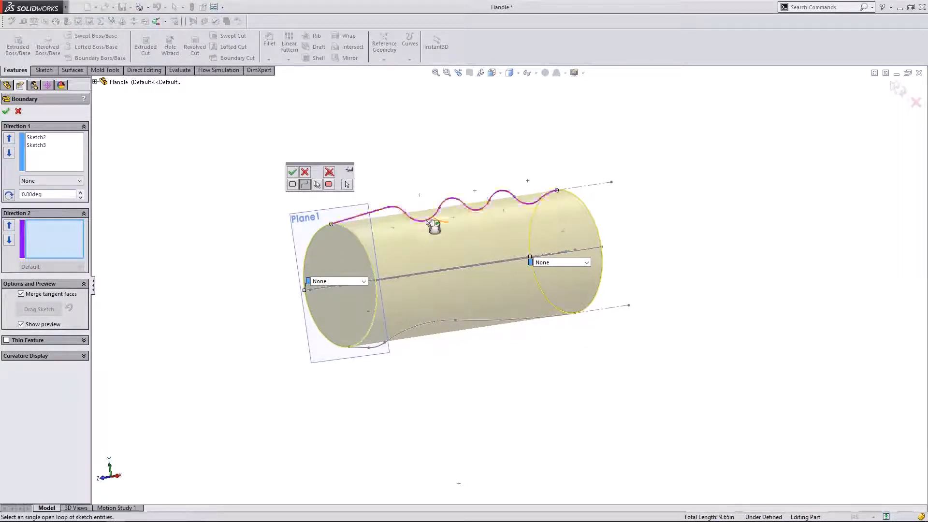
{"action": "left_click", "coordinate": [292, 172]}
{"action": "left_click", "coordinate": [422, 326]}
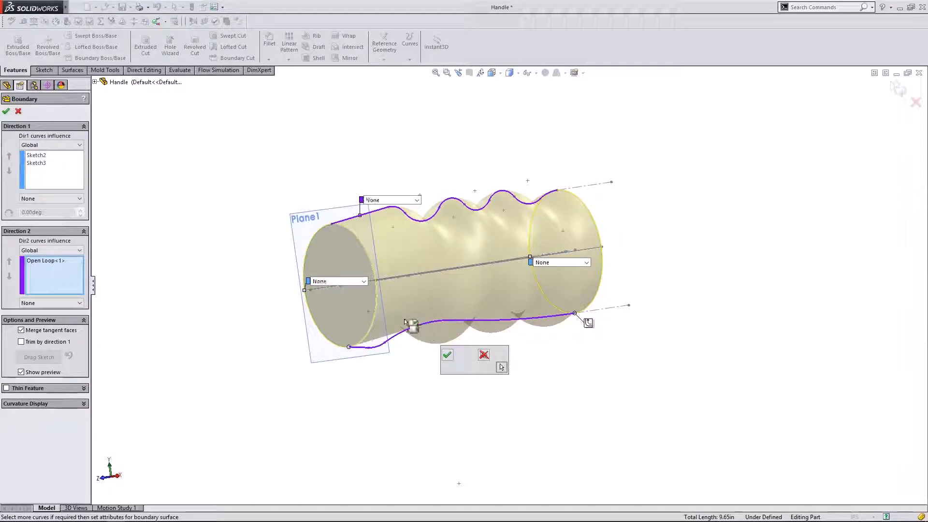
{"action": "left_click", "coordinate": [445, 358]}
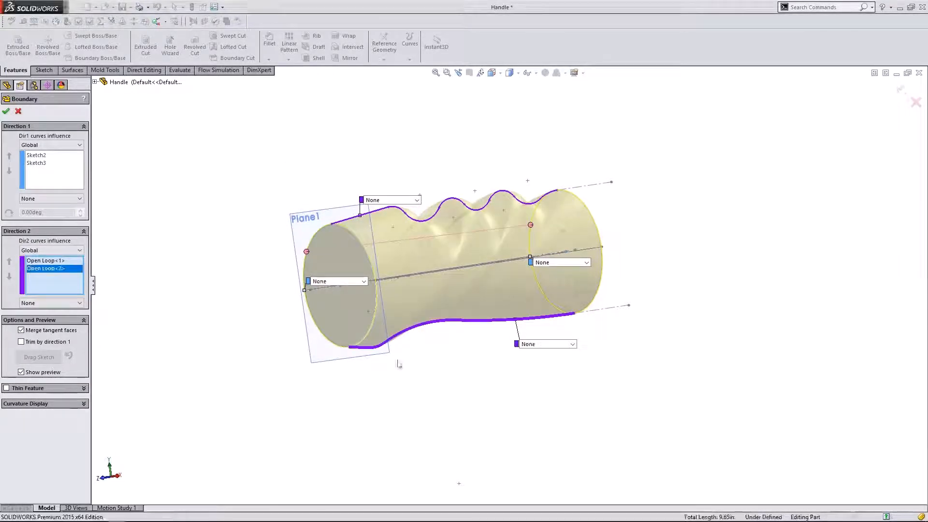
Step: Add the two mirrored side curves of the handle as open loops in Direction 2
{"action": "middle_click_drag", "start_coordinate": [399, 364], "coordinate": [451, 373]}
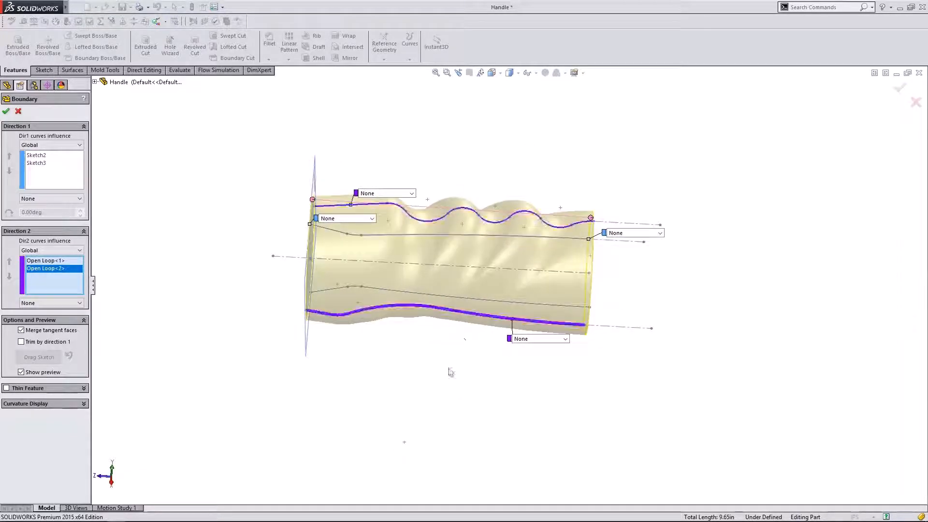
{"action": "left_click", "coordinate": [466, 303]}
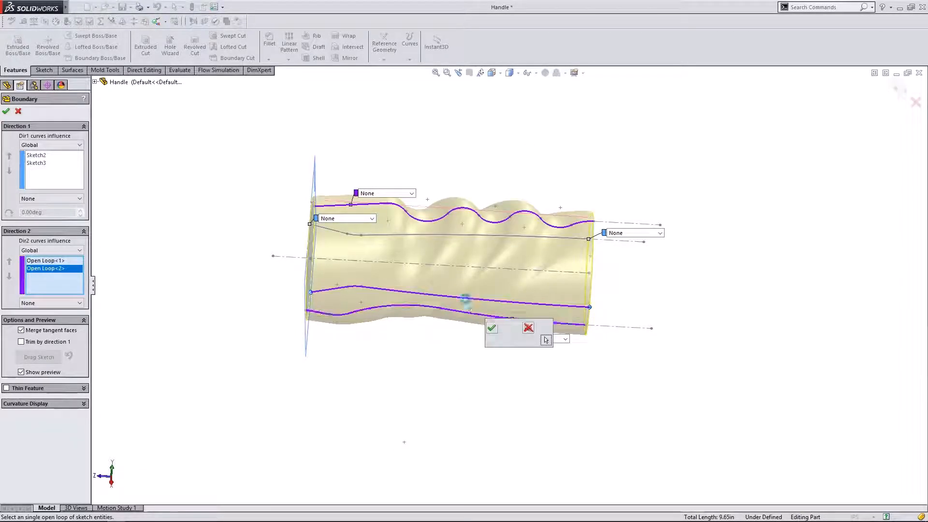
{"action": "left_click", "coordinate": [492, 329]}
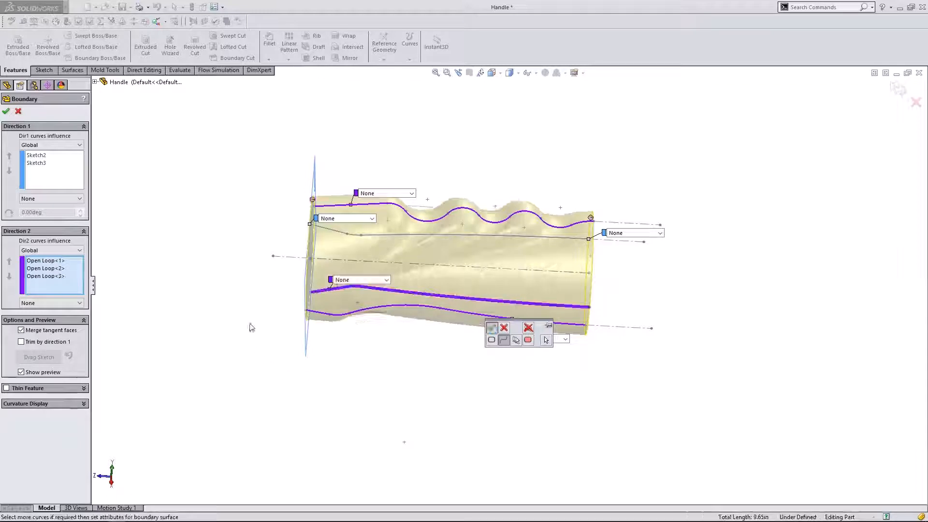
{"action": "middle_click_drag", "start_coordinate": [248, 326], "coordinate": [399, 317]}
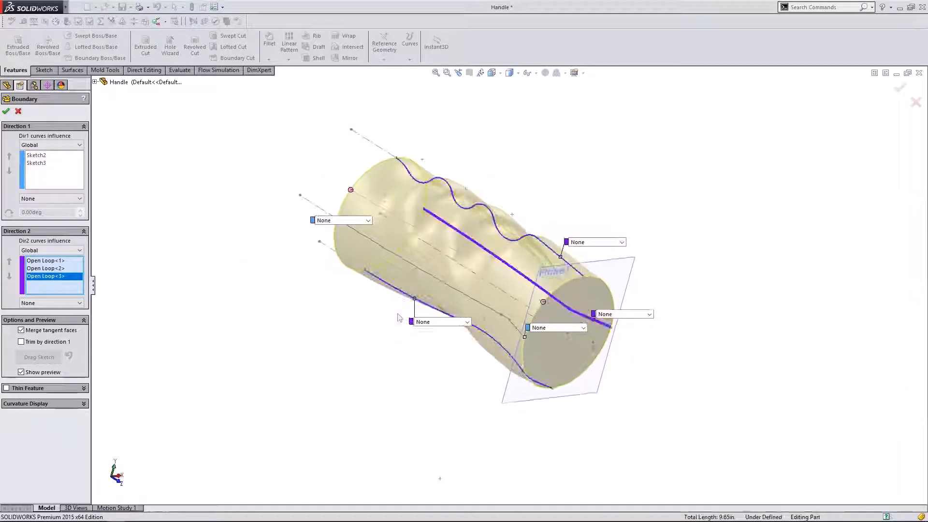
{"action": "left_click", "coordinate": [423, 274]}
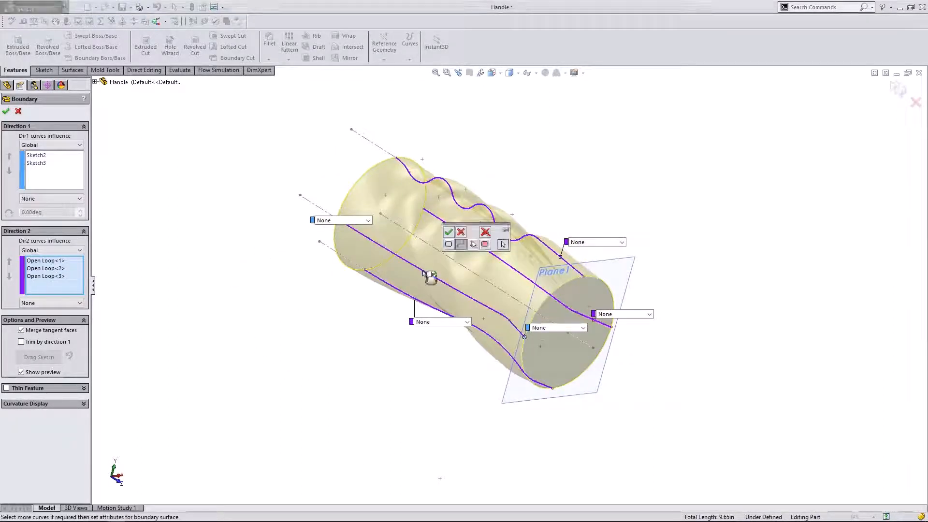
{"action": "left_click", "coordinate": [449, 233]}
{"action": "middle_click_drag", "start_coordinate": [649, 186], "coordinate": [506, 205]}
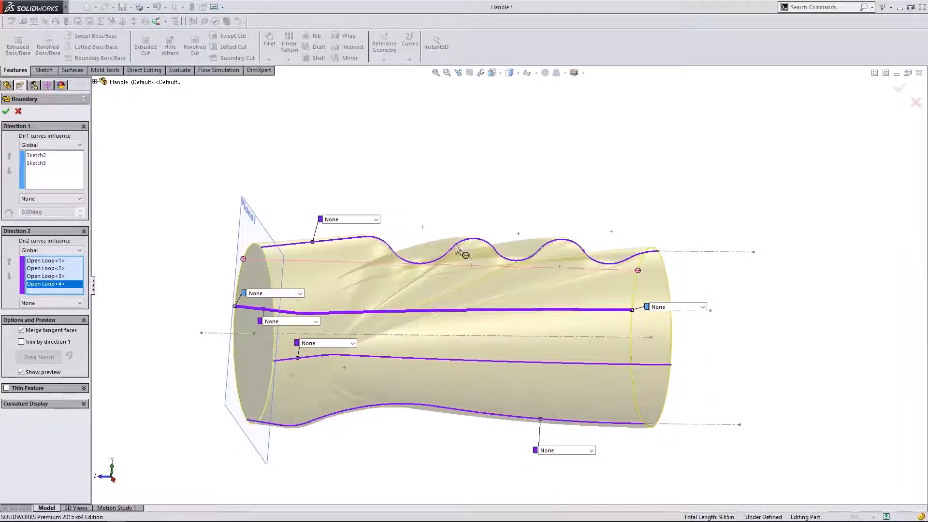
Step: Try the To Next Curve, To Next Sharp and Linear curve influences for Direction 1, and return it to Global
{"action": "scroll", "coordinate": [458, 249], "scroll_direction": "down", "scroll_amount": 2}
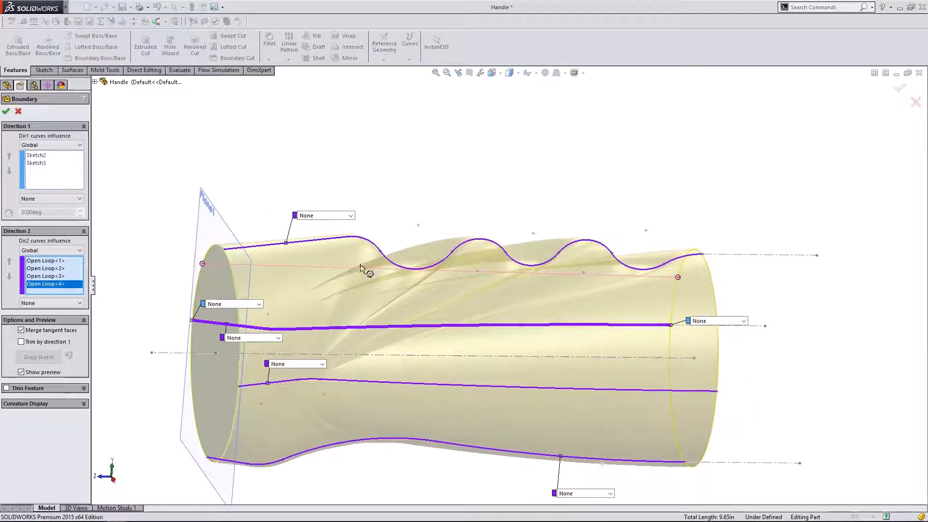
{"action": "left_click", "coordinate": [43, 148]}
{"action": "left_click", "coordinate": [46, 161]}
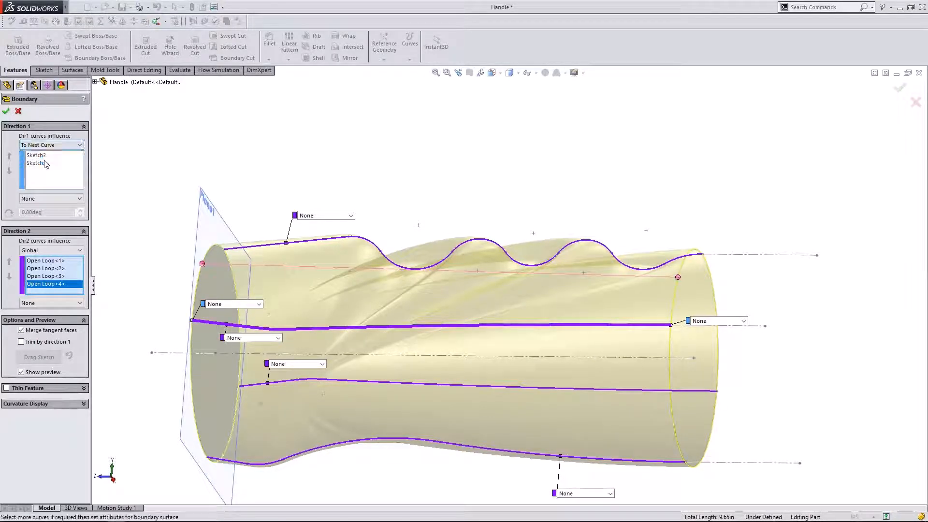
{"action": "left_click", "coordinate": [52, 147]}
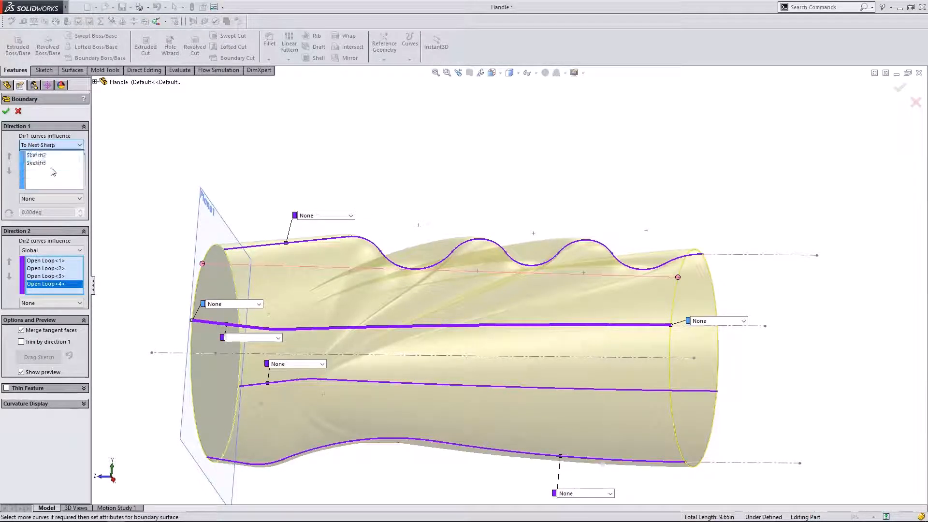
{"action": "left_click", "coordinate": [53, 145]}
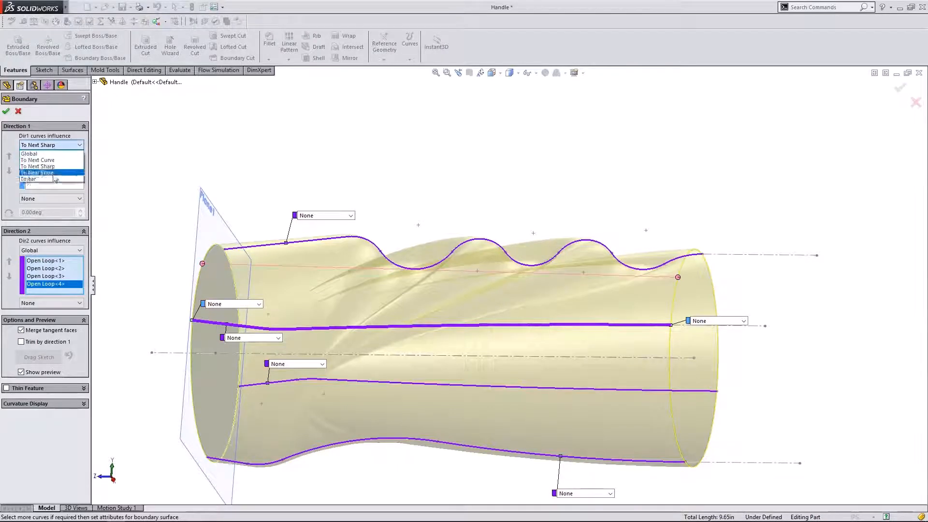
{"action": "left_click", "coordinate": [58, 148]}
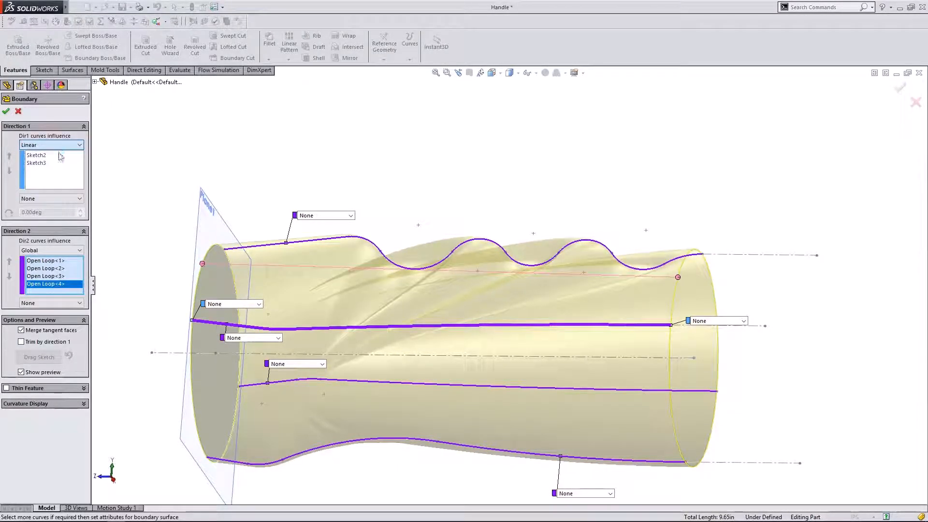
{"action": "left_click", "coordinate": [58, 147]}
{"action": "left_click", "coordinate": [57, 155]}
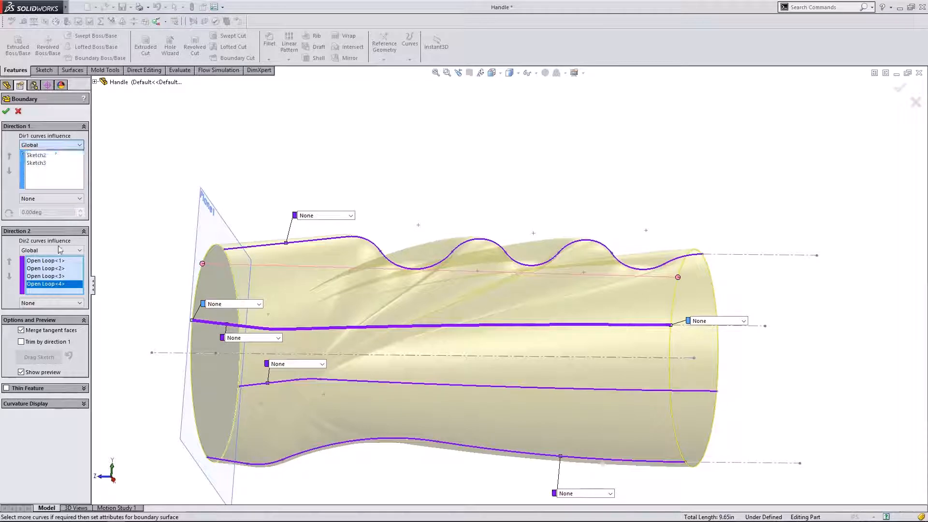
Step: Try the To Next Curve, To Next Sharp and To Next Edge curve influences for Direction 2 and compare the preview
{"action": "left_click", "coordinate": [53, 250]}
{"action": "left_click", "coordinate": [58, 266]}
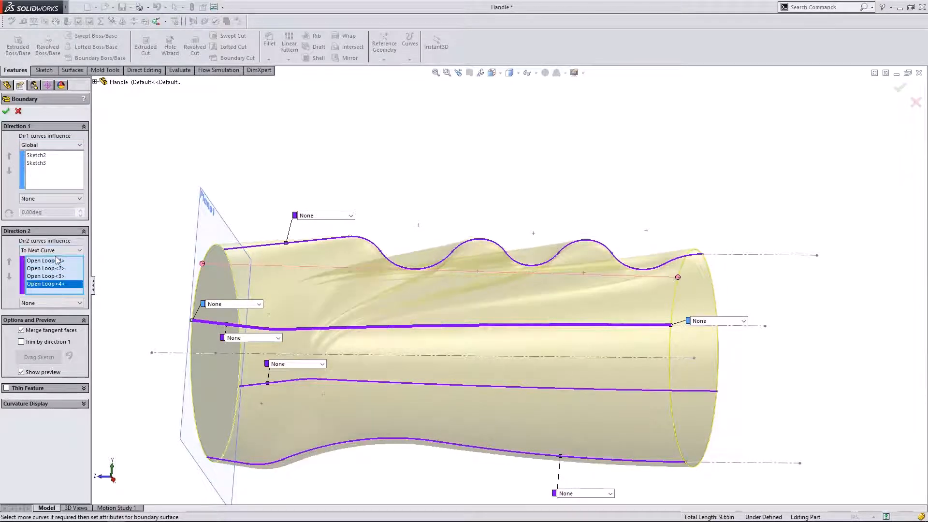
{"action": "left_click", "coordinate": [55, 251]}
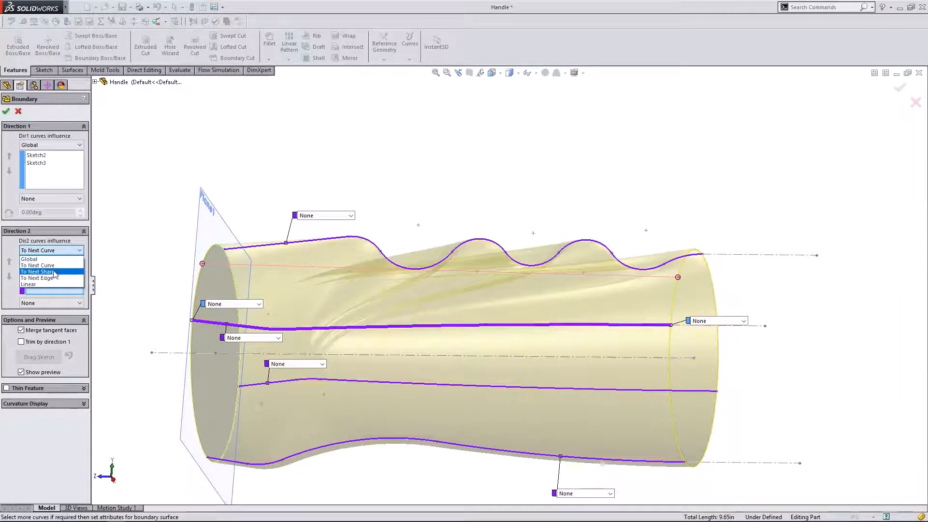
{"action": "left_click", "coordinate": [55, 273]}
{"action": "left_click", "coordinate": [55, 250]}
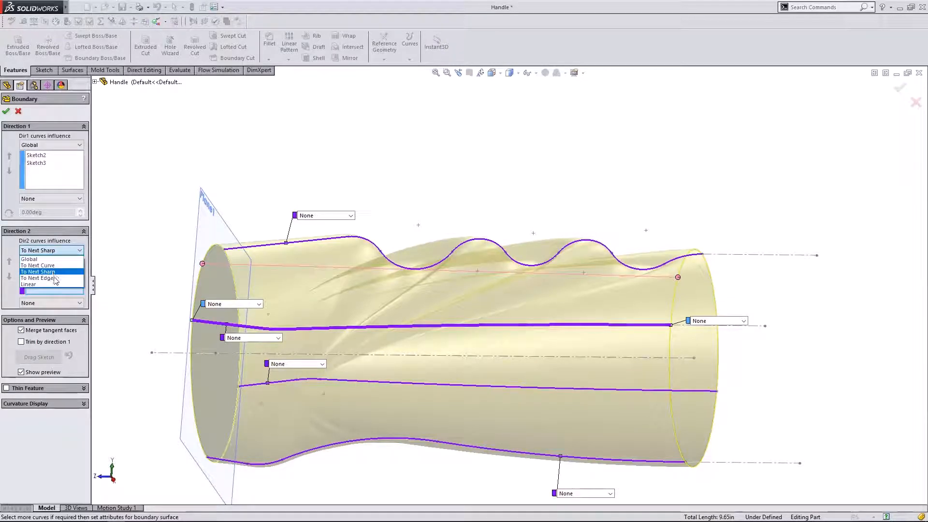
{"action": "left_click", "coordinate": [54, 280]}
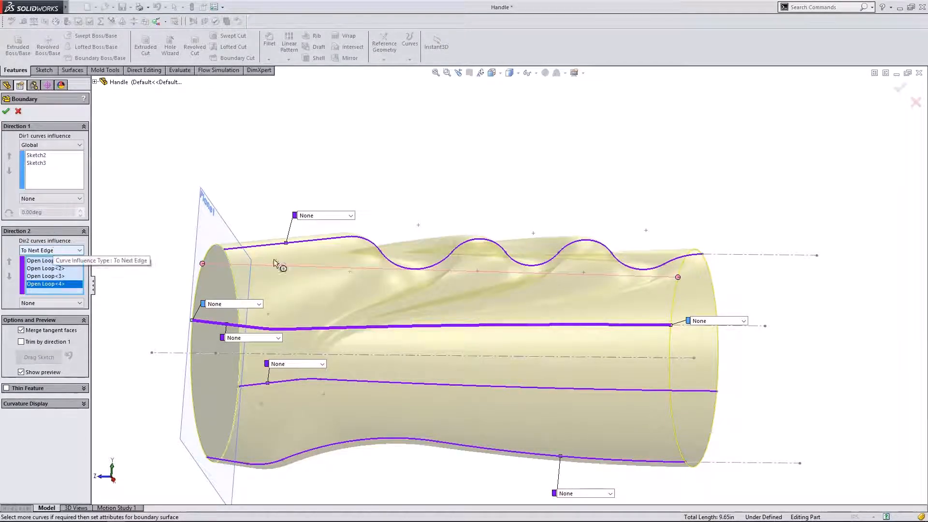
{"action": "middle_click_drag", "start_coordinate": [274, 262], "coordinate": [466, 197]}
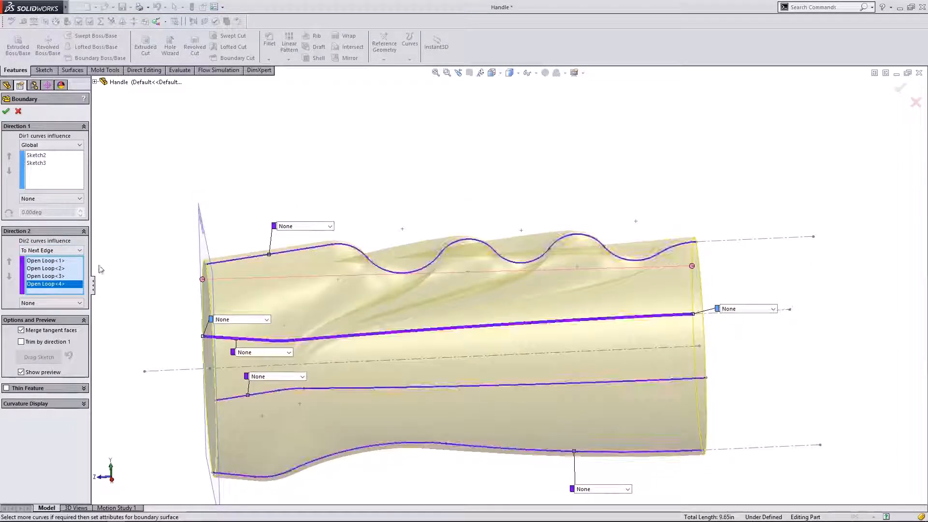
Step: Set the Direction 2 curve influence to Linear
{"action": "left_click", "coordinate": [66, 251]}
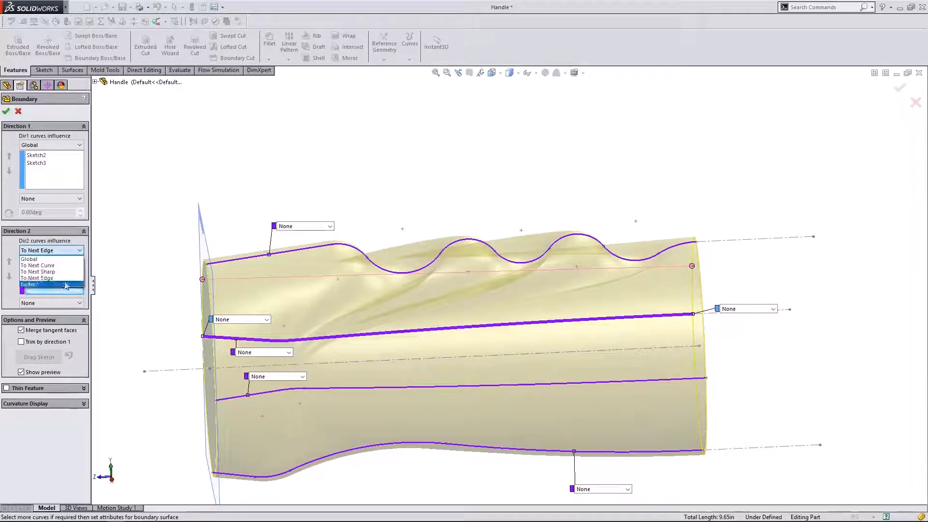
{"action": "left_click", "coordinate": [67, 285]}
{"action": "middle_click_drag", "start_coordinate": [373, 190], "coordinate": [441, 213]}
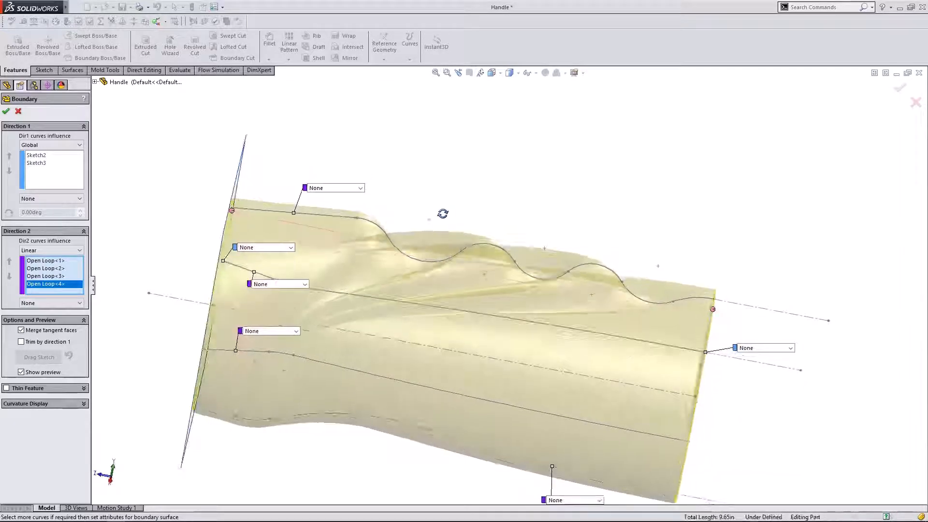
Step: Set the tangency of both side curves in Direction 2 to Normal To Profile
{"action": "left_click", "coordinate": [296, 331]}
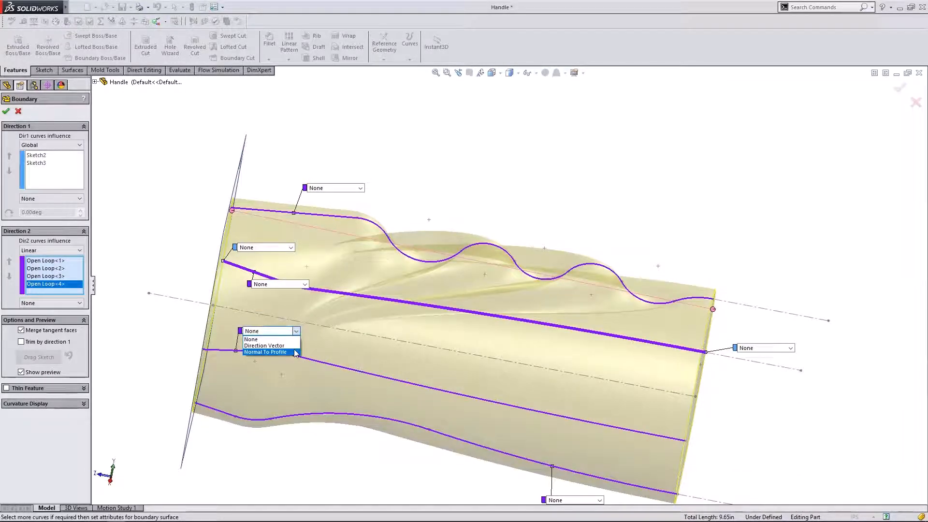
{"action": "left_click", "coordinate": [295, 352]}
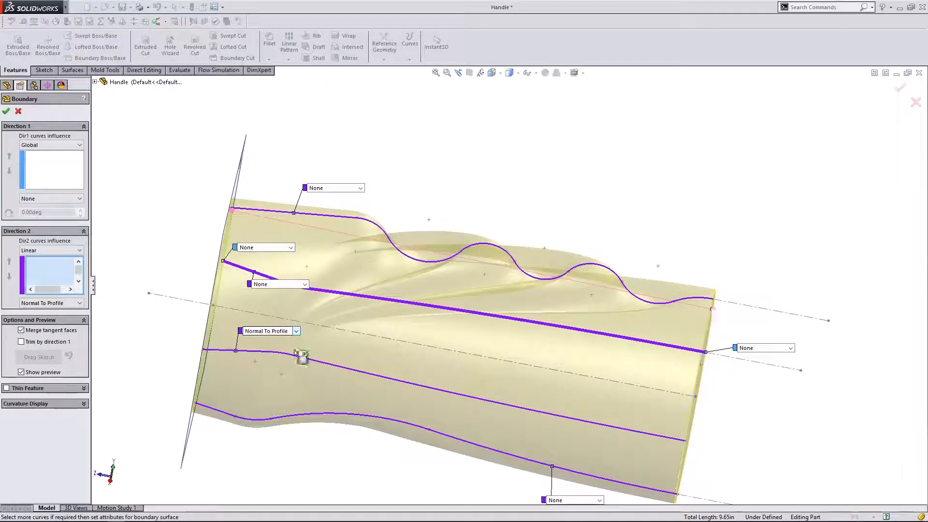
{"action": "left_click", "coordinate": [304, 284]}
{"action": "left_click", "coordinate": [299, 305]}
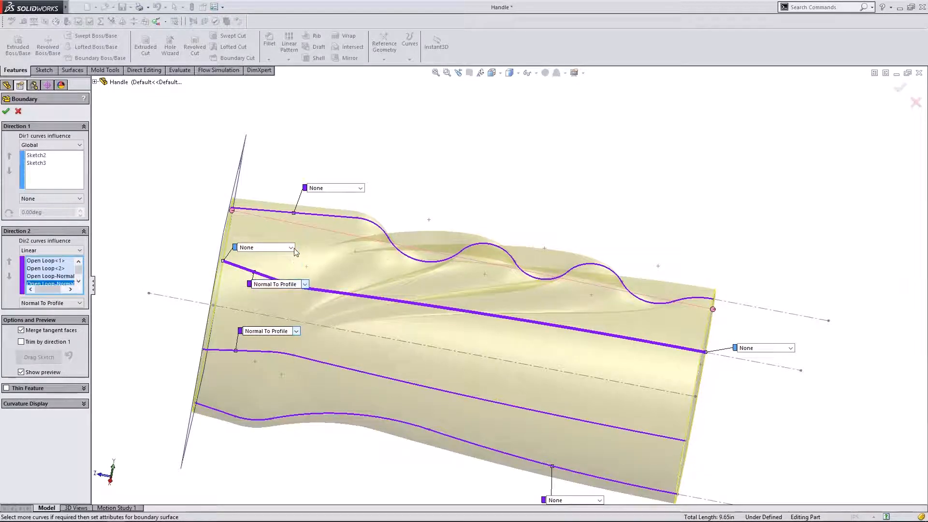
Step: Set the tangency of the end circle on Plane1 and of the wavy finger-grip curve to Normal To Profile
{"action": "left_click", "coordinate": [292, 249]}
{"action": "left_click", "coordinate": [286, 269]}
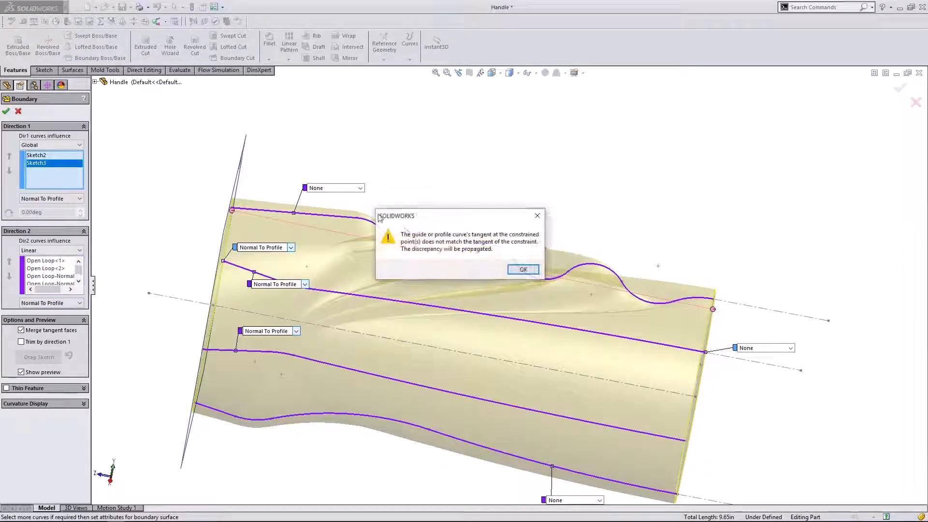
{"action": "key", "text": "Return"}
{"action": "left_click", "coordinate": [360, 188]}
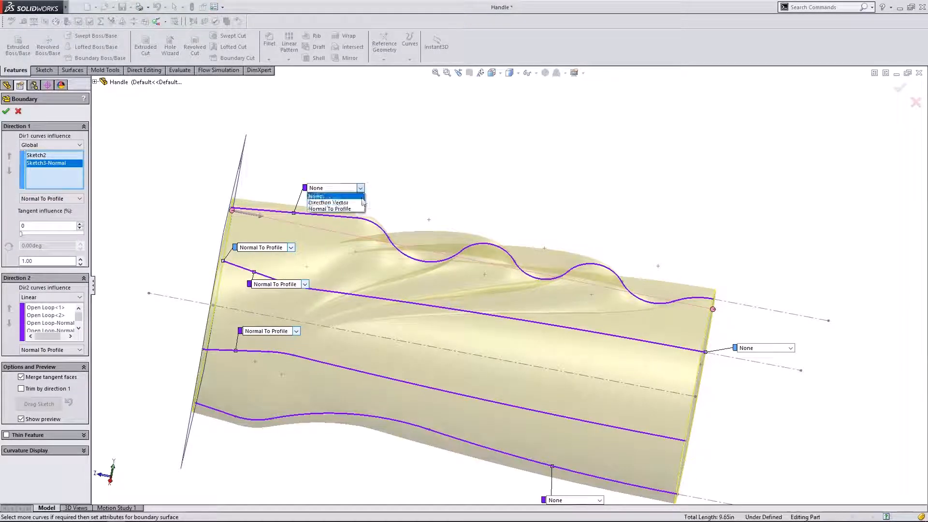
{"action": "left_click", "coordinate": [334, 209]}
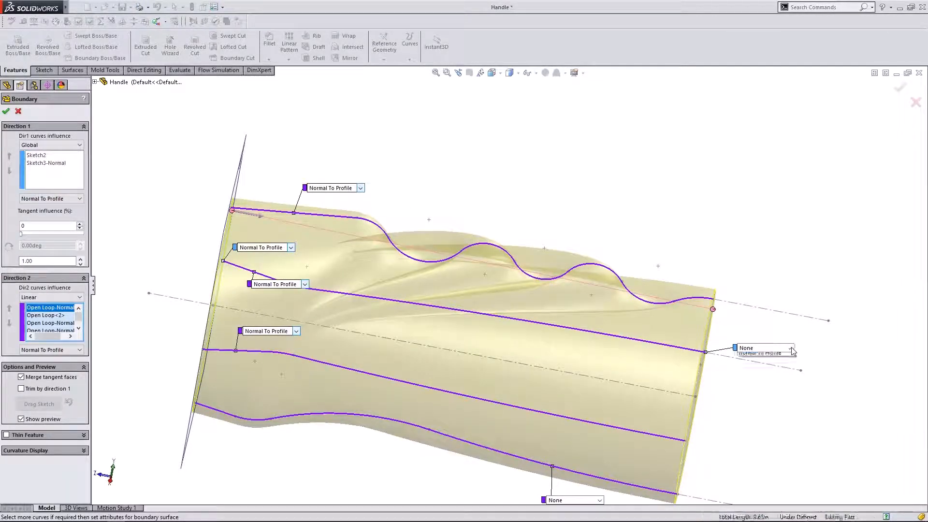
Step: Set the tangency of the end circle opposite Plane1 to Normal To Profile and create the boundary boss
{"action": "left_click", "coordinate": [787, 349]}
{"action": "left_click", "coordinate": [762, 369]}
{"action": "mouse_move", "coordinate": [651, 241]}
{"action": "middle_mouse_down"}
{"action": "mouse_move", "coordinate": [609, 205]}
{"action": "mouse_move", "coordinate": [509, 190]}
{"action": "mouse_move", "coordinate": [435, 244]}
{"action": "mouse_move", "coordinate": [430, 230]}
{"action": "mouse_move", "coordinate": [348, 255]}
{"action": "mouse_move", "coordinate": [441, 232]}
{"action": "mouse_move", "coordinate": [451, 269]}
{"action": "mouse_move", "coordinate": [603, 245]}
{"action": "mouse_move", "coordinate": [679, 304]}
{"action": "mouse_move", "coordinate": [645, 342]}
{"action": "mouse_move", "coordinate": [638, 315]}
{"action": "mouse_move", "coordinate": [591, 292]}
{"action": "mouse_move", "coordinate": [338, 290]}
{"action": "middle_mouse_up"}
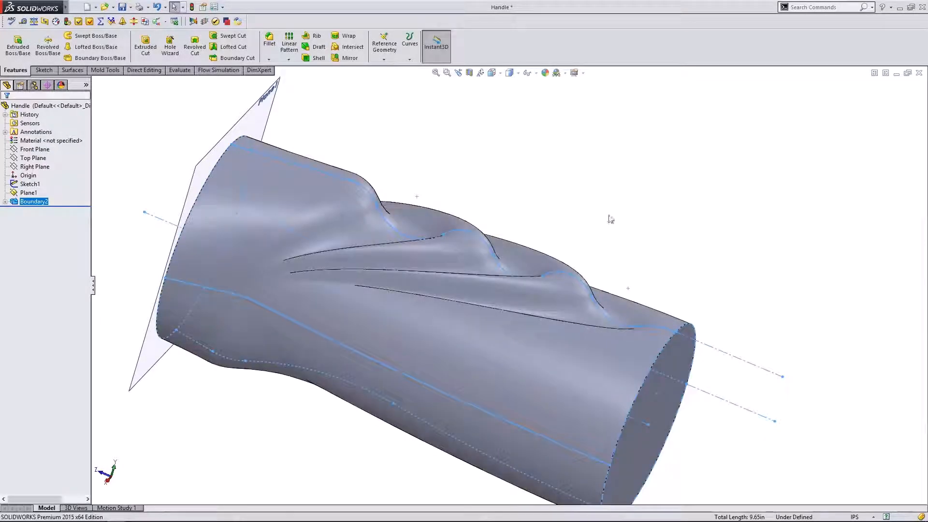
Step: Examine the finger grooves and sides of the finished handle from an angle, from the top and from the side
{"action": "middle_click_drag", "start_coordinate": [610, 219], "coordinate": [657, 368]}
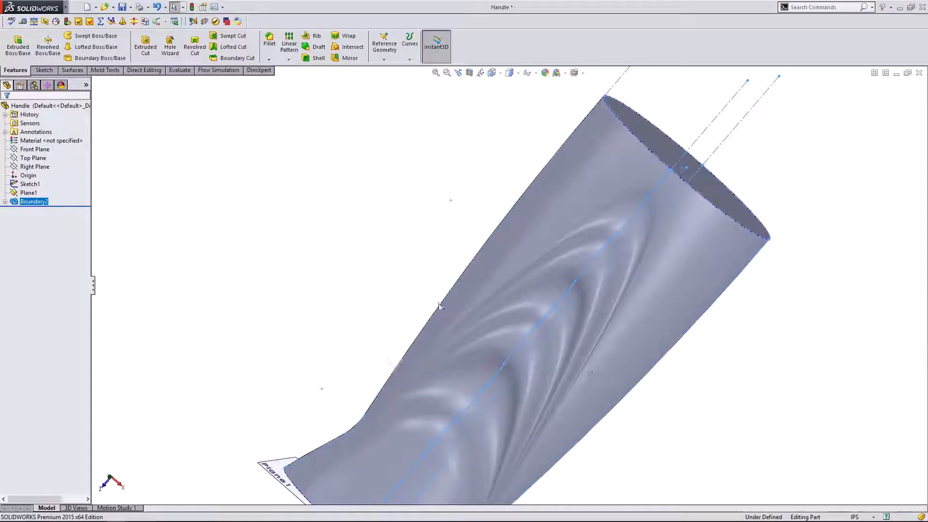
{"action": "scroll", "coordinate": [633, 385], "scroll_direction": "up", "scroll_amount": 1}
{"action": "left_click", "coordinate": [341, 374]}
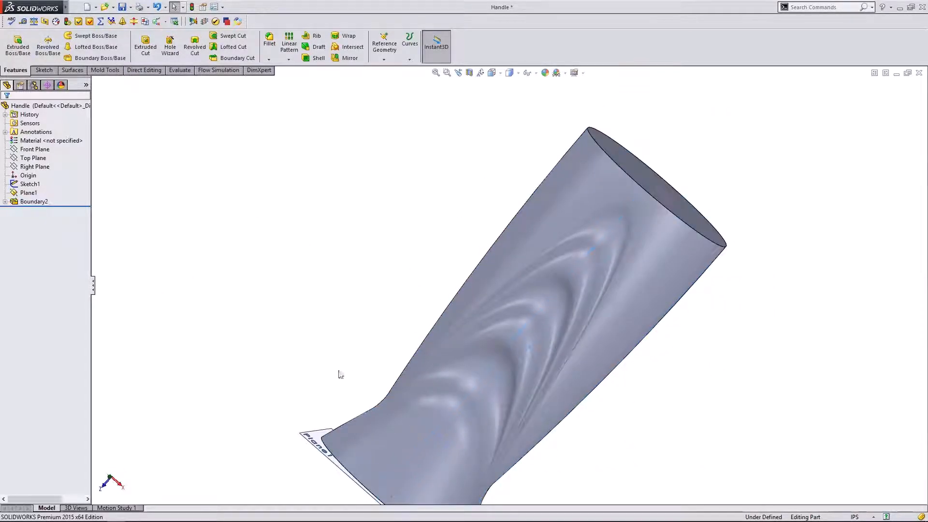
{"action": "left_click", "coordinate": [111, 477]}
{"action": "scroll", "coordinate": [547, 359], "scroll_direction": "up", "scroll_amount": 3}
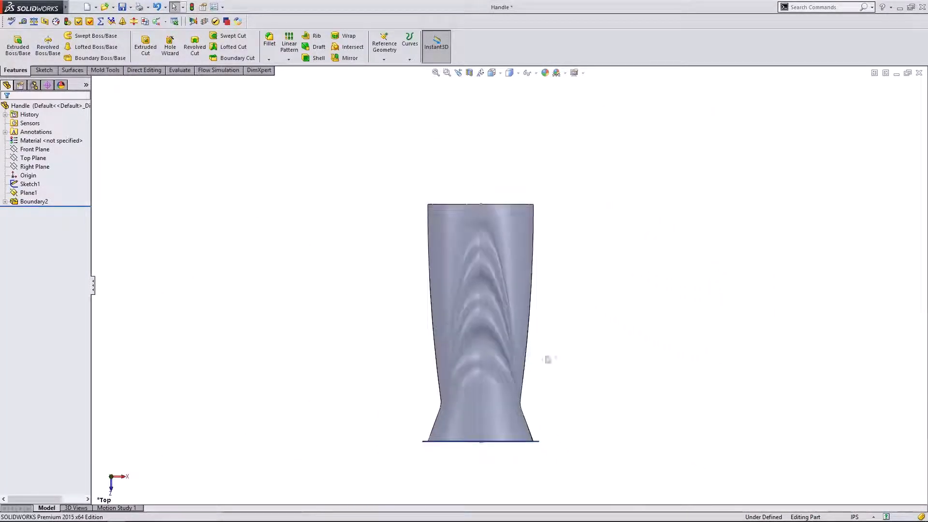
{"action": "scroll", "coordinate": [575, 362], "scroll_direction": "down", "scroll_amount": 2}
{"action": "middle_click_drag", "start_coordinate": [577, 362], "coordinate": [470, 156]}
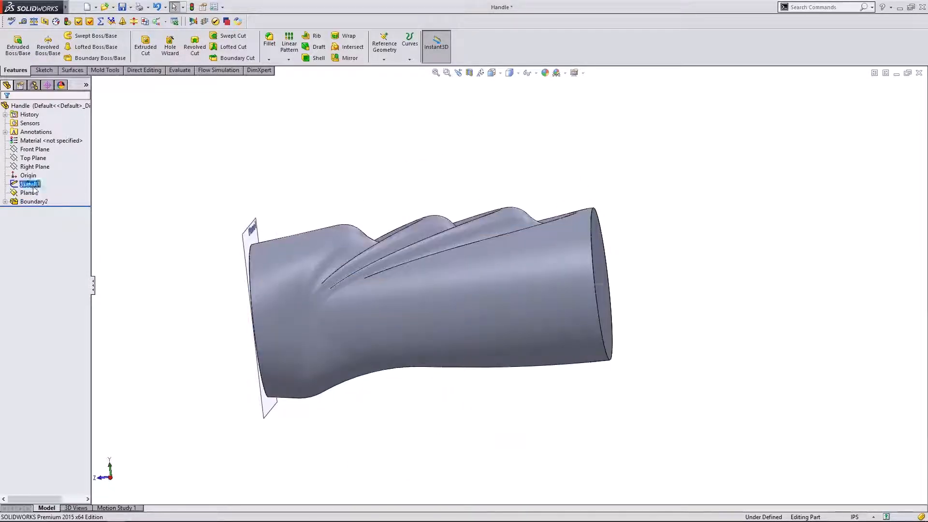
Step: Select the boundary feature and examine how its surface follows the finger-grip curve in side and angled views
{"action": "left_click", "coordinate": [34, 202]}
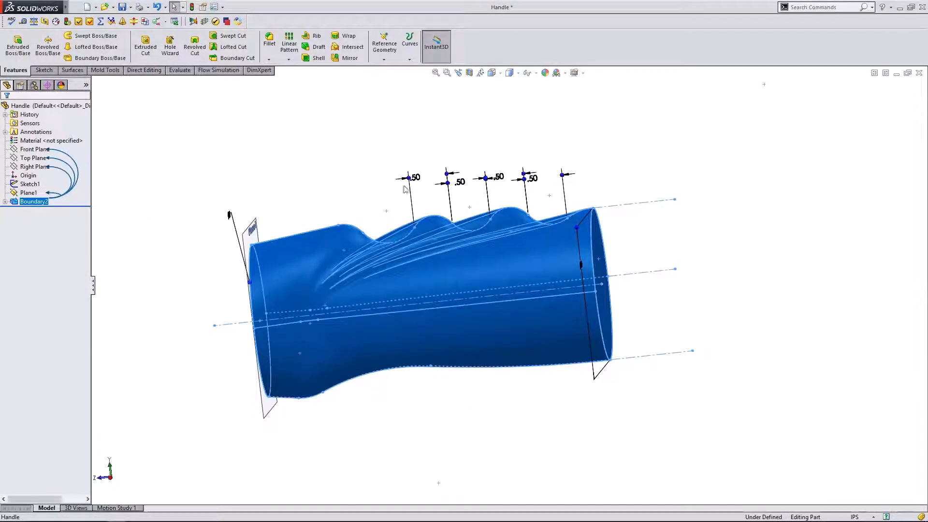
{"action": "mouse_move", "coordinate": [405, 189]}
{"action": "middle_mouse_down"}
{"action": "mouse_move", "coordinate": [358, 207]}
{"action": "mouse_move", "coordinate": [391, 205]}
{"action": "mouse_move", "coordinate": [384, 166]}
{"action": "mouse_move", "coordinate": [389, 183]}
{"action": "middle_mouse_up"}
{"action": "mouse_move", "coordinate": [539, 251]}
{"action": "middle_mouse_down"}
{"action": "mouse_move", "coordinate": [515, 186]}
{"action": "mouse_move", "coordinate": [541, 213]}
{"action": "middle_mouse_up"}
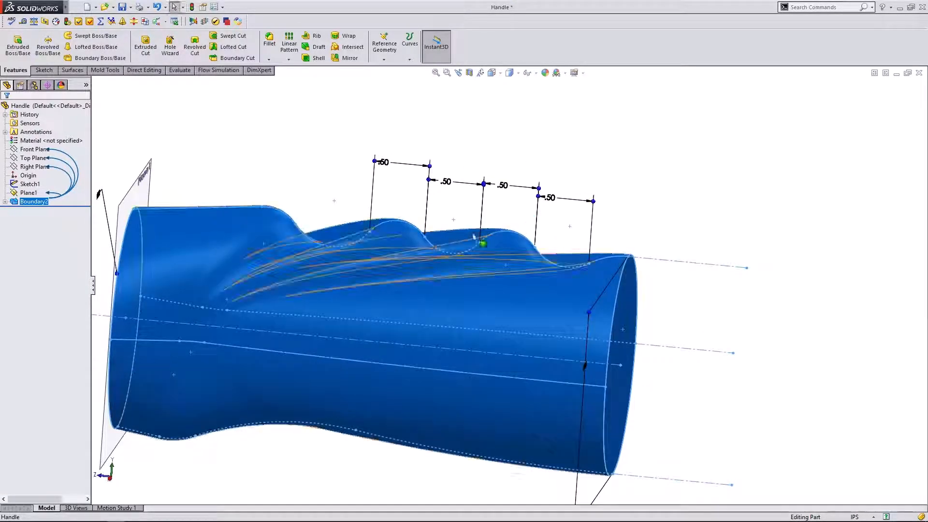
{"action": "scroll", "coordinate": [379, 232], "scroll_direction": "up", "scroll_amount": 1}
{"action": "left_click", "coordinate": [111, 478]}
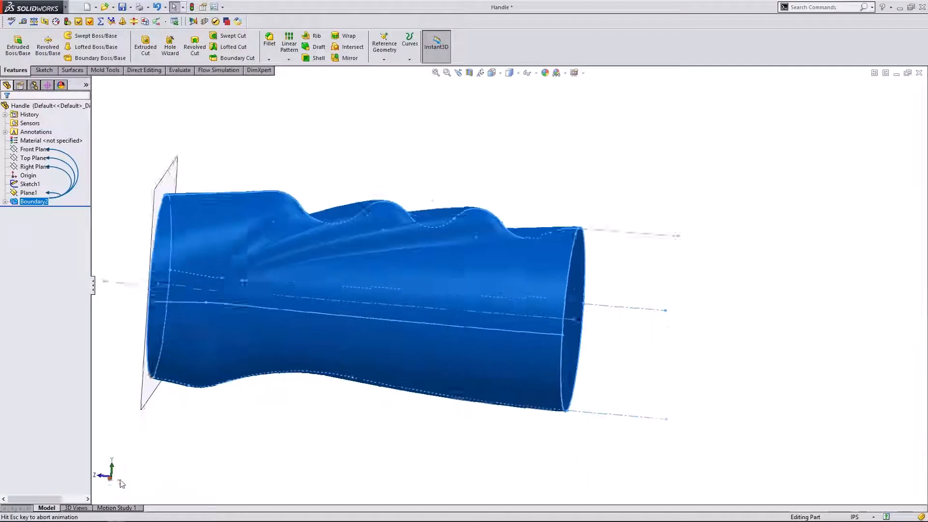
{"action": "scroll", "coordinate": [369, 159], "scroll_direction": "down", "scroll_amount": 2}
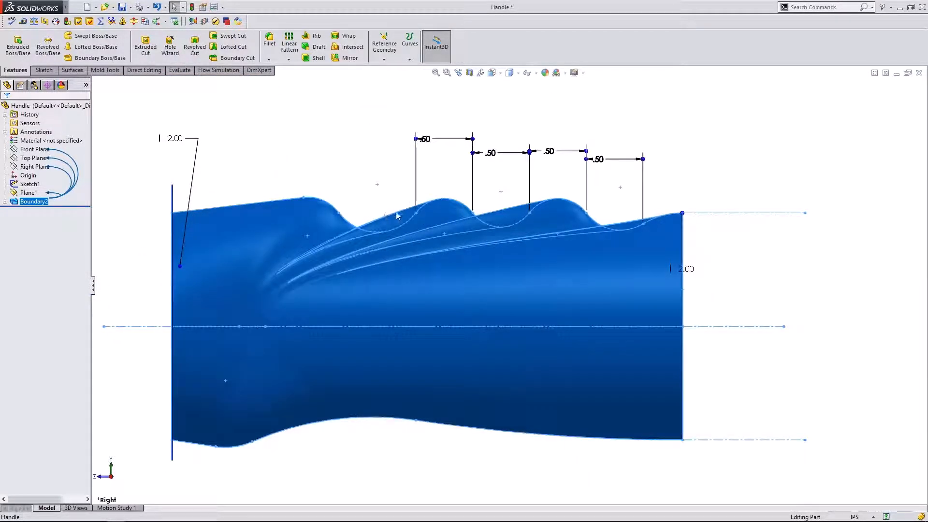
{"action": "middle_click_drag", "start_coordinate": [381, 172], "coordinate": [356, 293]}
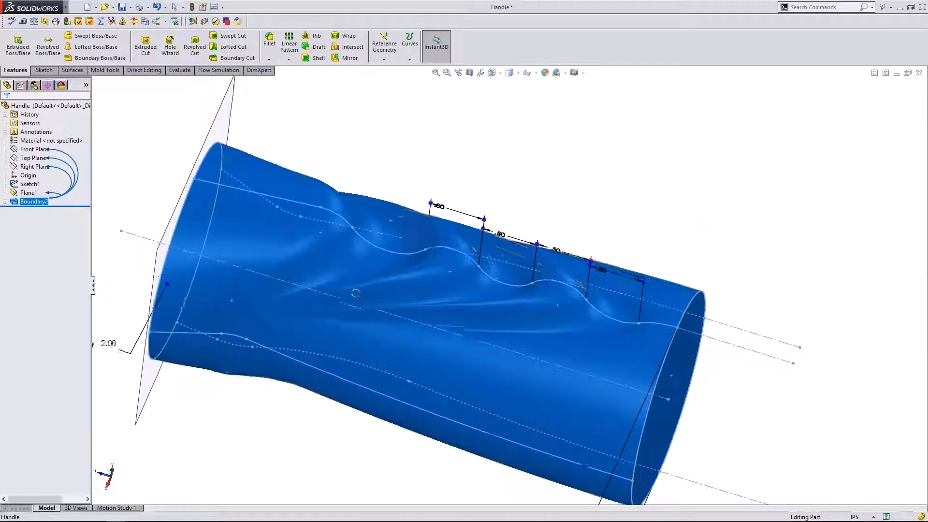
Step: Examine the handle from the top and list the sketches that the boundary feature is built from
{"action": "left_click", "coordinate": [111, 472]}
{"action": "scroll", "coordinate": [302, 253], "scroll_direction": "up", "scroll_amount": 6}
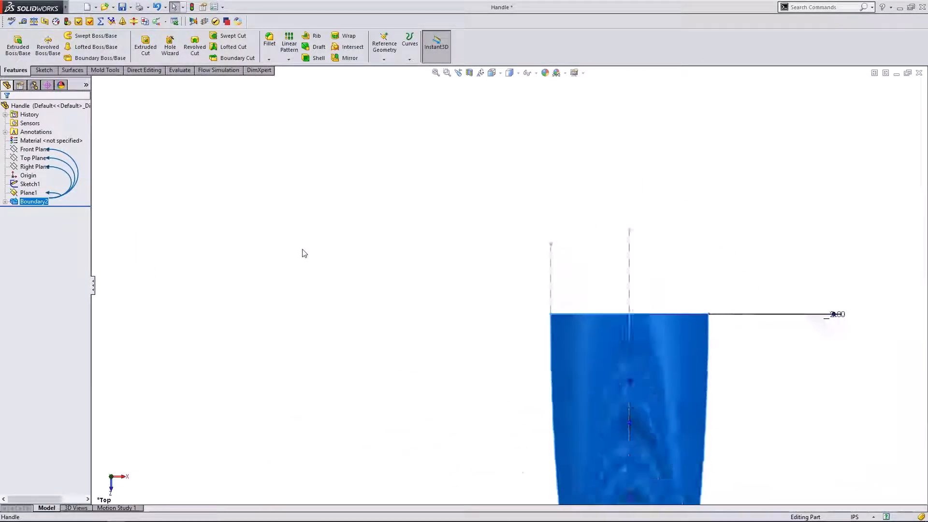
{"action": "scroll", "coordinate": [630, 427], "scroll_direction": "down", "scroll_amount": 3}
{"action": "scroll", "coordinate": [525, 271], "scroll_direction": "down", "scroll_amount": 2}
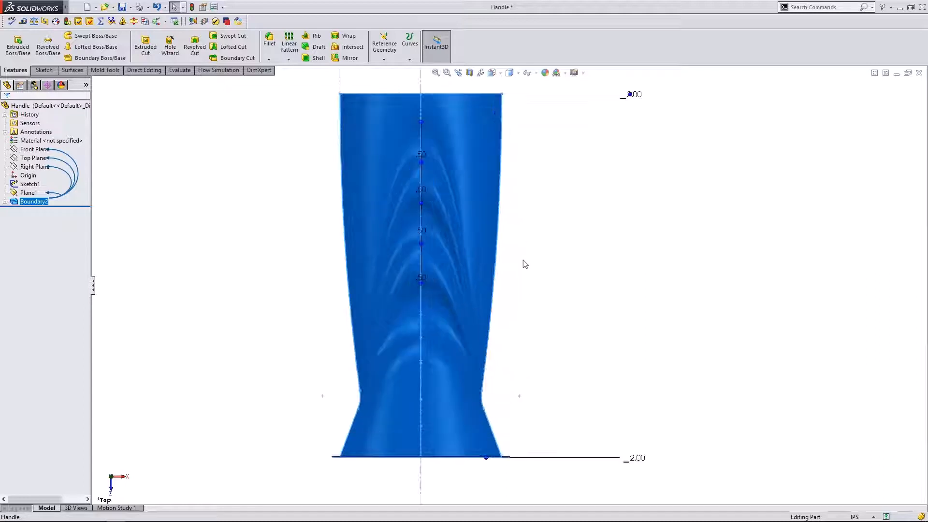
{"action": "left_click", "coordinate": [152, 217]}
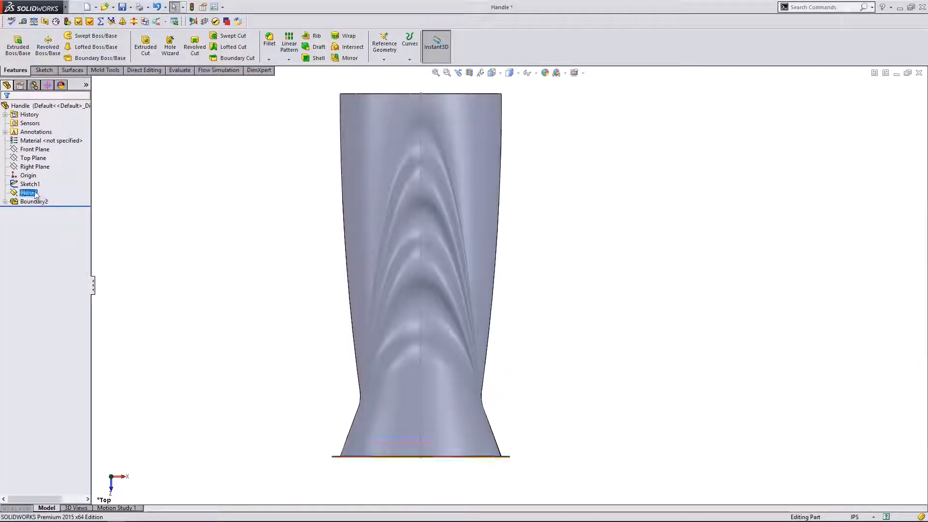
{"action": "left_click", "coordinate": [29, 193]}
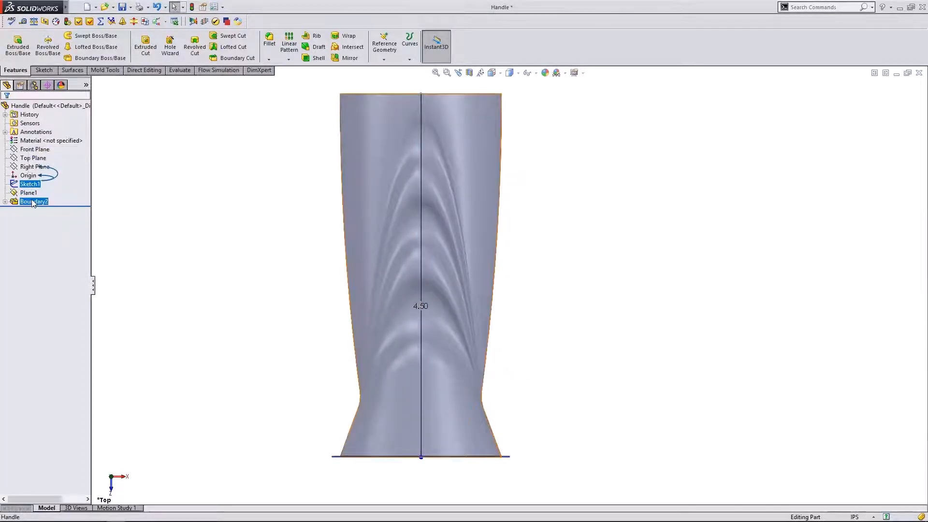
{"action": "left_click", "coordinate": [31, 202]}
{"action": "left_click", "coordinate": [5, 202]}
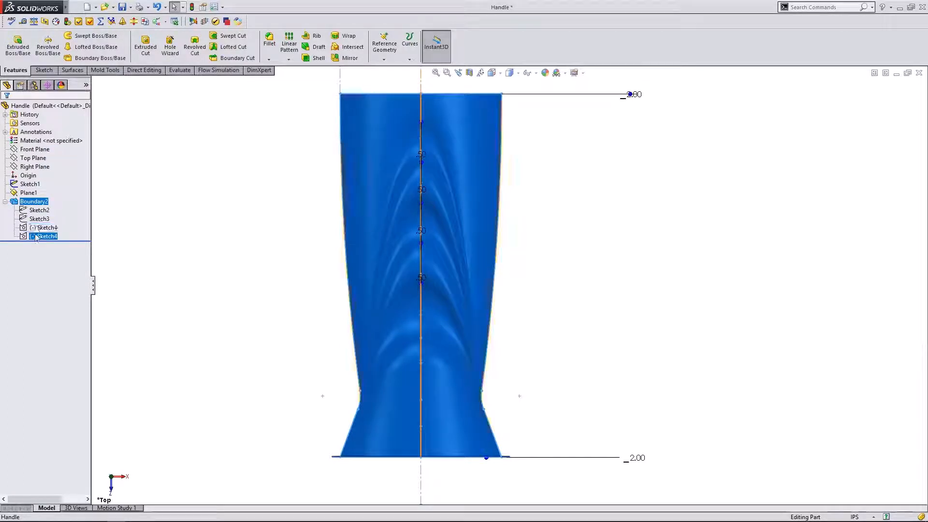
Step: Edit Sketch5 to lengthen the waist arcs of the two side curves toward the origin end, with a radius of about 2.72 in, and rebuild
{"action": "left_click", "coordinate": [47, 236]}
{"action": "left_click", "coordinate": [42, 207]}
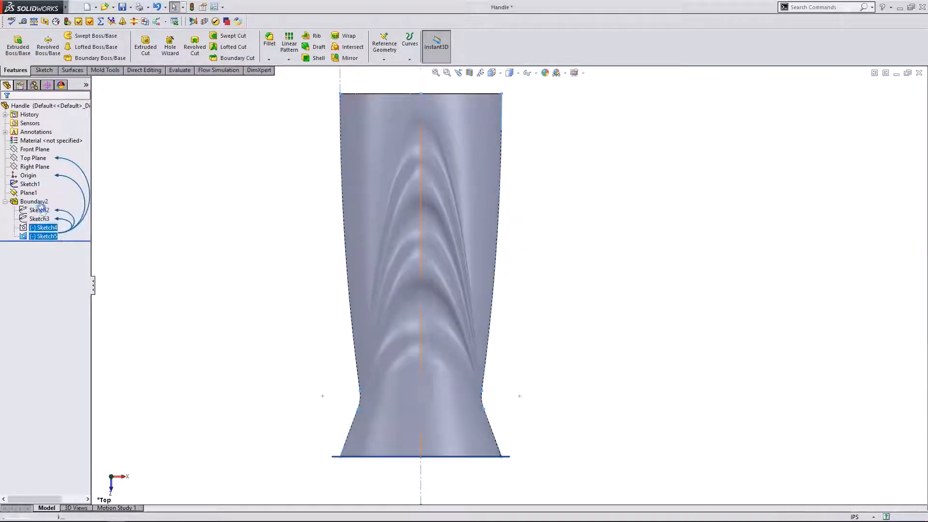
{"action": "left_click", "coordinate": [358, 381]}
{"action": "mouse_move", "coordinate": [360, 383]}
{"action": "left_mouse_down"}
{"action": "mouse_move", "coordinate": [353, 361]}
{"action": "mouse_move", "coordinate": [349, 421]}
{"action": "mouse_move", "coordinate": [357, 331]}
{"action": "left_mouse_up"}
{"action": "left_click", "coordinate": [357, 374]}
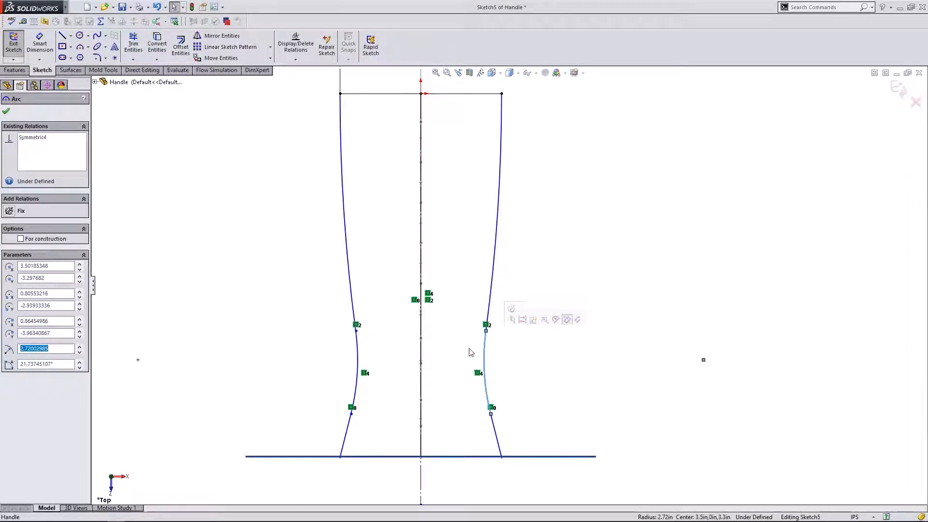
{"action": "left_click", "coordinate": [376, 357]}
{"action": "left_click", "coordinate": [359, 351]}
{"action": "left_click", "coordinate": [276, 342]}
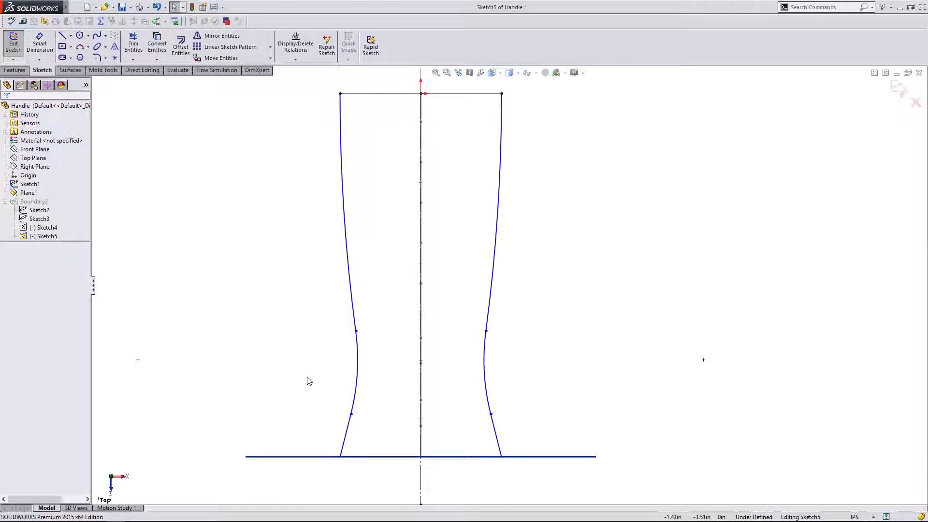
{"action": "middle_click_drag", "start_coordinate": [308, 379], "coordinate": [300, 265]}
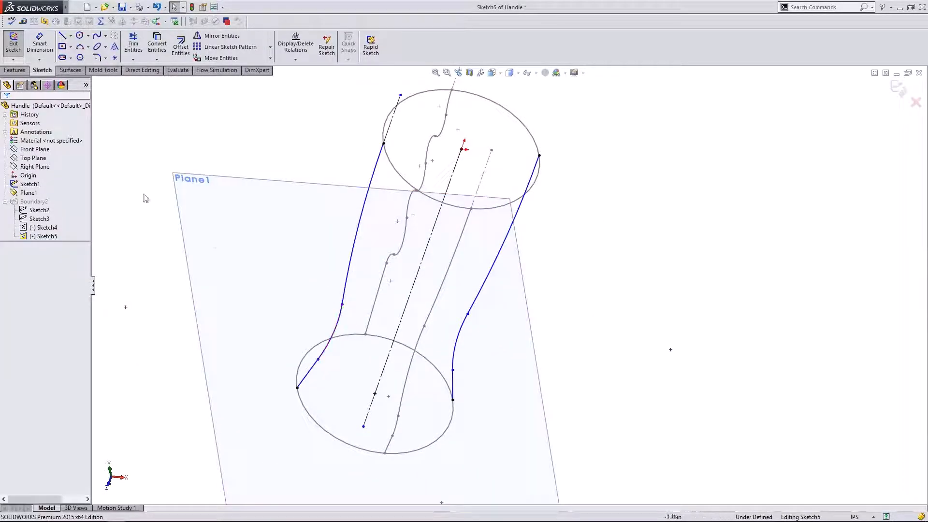
{"action": "left_click", "coordinate": [15, 45]}
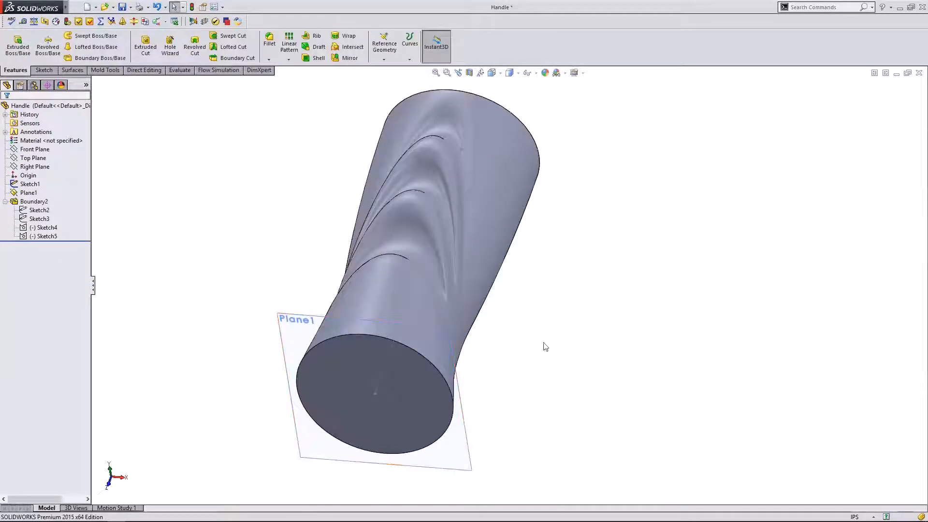
Step: Highlight Sketch4 and Sketch5 in turn and examine how the handle's surface follows their curves from several angles
{"action": "mouse_move", "coordinate": [545, 346]}
{"action": "middle_mouse_down"}
{"action": "mouse_move", "coordinate": [476, 227]}
{"action": "mouse_move", "coordinate": [442, 283]}
{"action": "mouse_move", "coordinate": [406, 290]}
{"action": "mouse_move", "coordinate": [398, 266]}
{"action": "mouse_move", "coordinate": [416, 261]}
{"action": "mouse_move", "coordinate": [394, 235]}
{"action": "middle_mouse_up"}
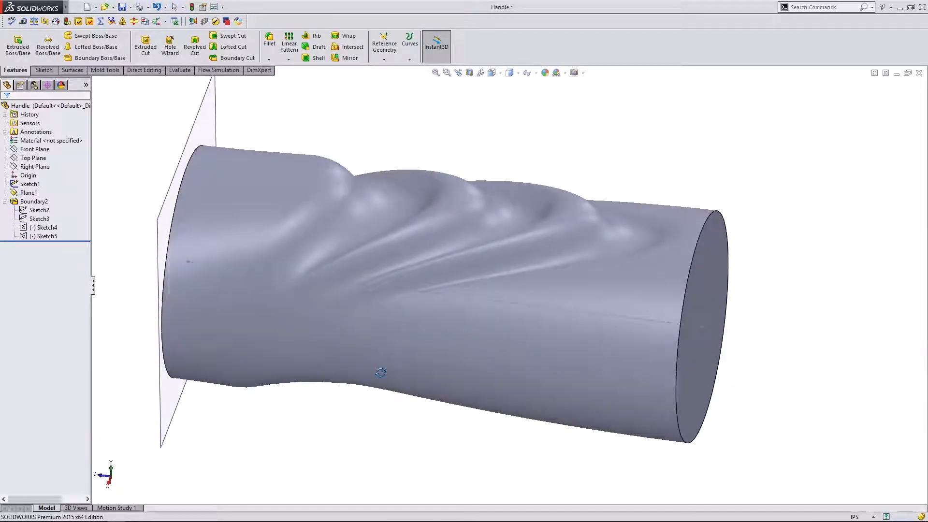
{"action": "left_click", "coordinate": [44, 227]}
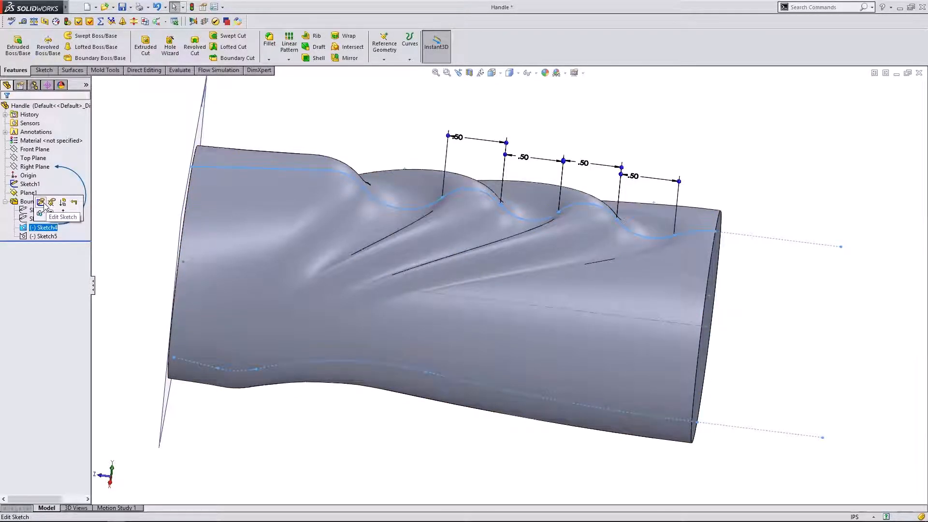
{"action": "left_click", "coordinate": [39, 236], "text": "ctrl"}
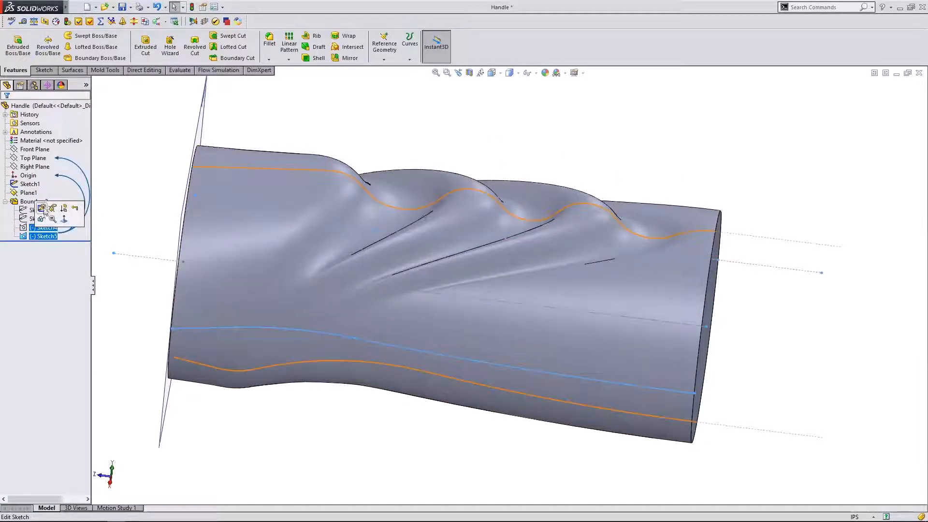
{"action": "left_click", "coordinate": [64, 219]}
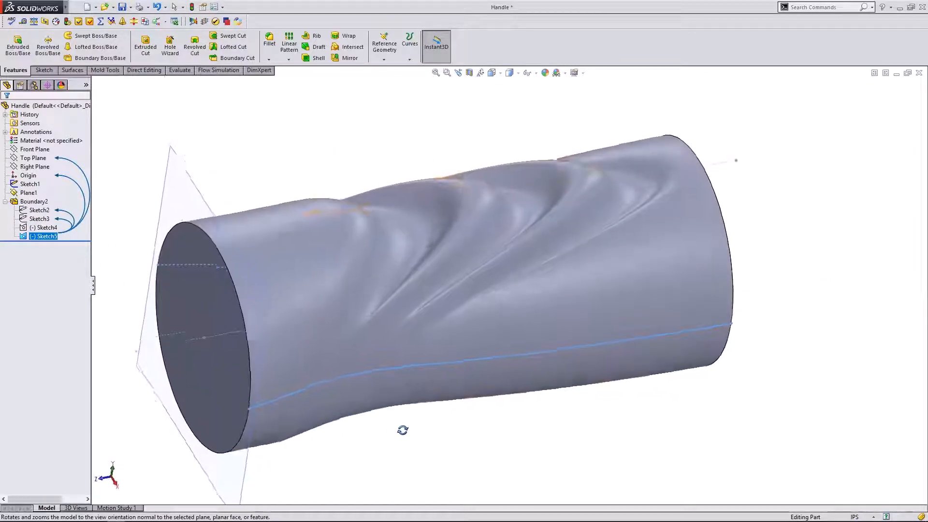
{"action": "left_click", "coordinate": [52, 227]}
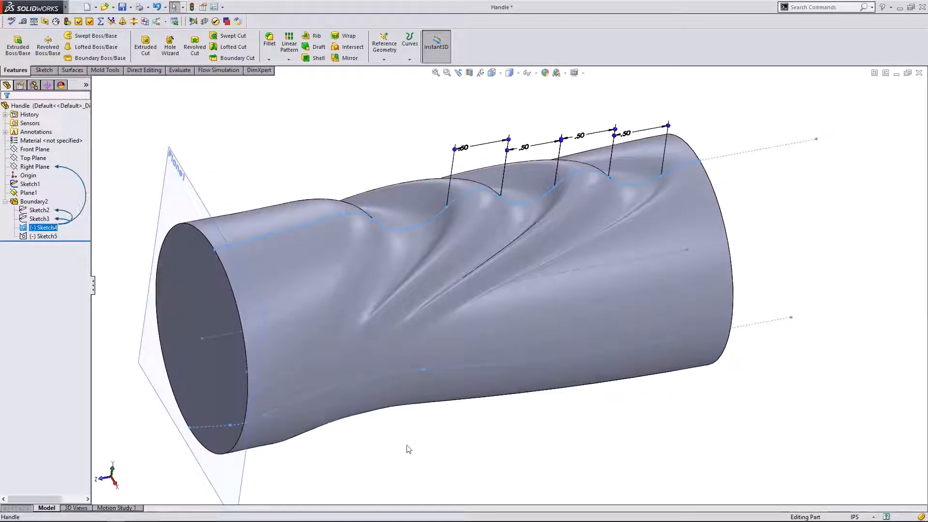
{"action": "mouse_move", "coordinate": [408, 447]}
{"action": "middle_mouse_down"}
{"action": "mouse_move", "coordinate": [405, 343]}
{"action": "mouse_move", "coordinate": [370, 340]}
{"action": "middle_mouse_up"}
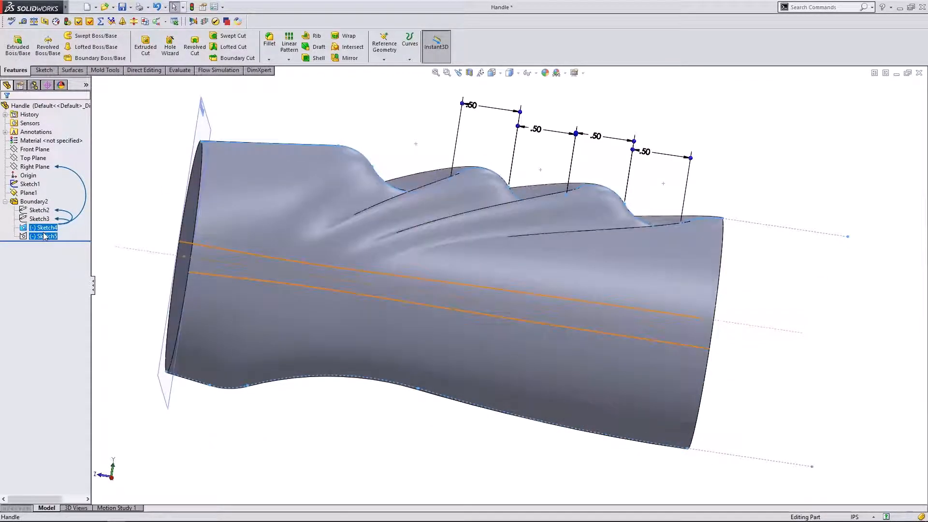
Step: Move the origin-side end of the waist arc in Sketch5 to about X 0.78 in, Y -1.58 in and rebuild the handle
{"action": "left_click", "coordinate": [44, 236]}
{"action": "left_click", "coordinate": [50, 205]}
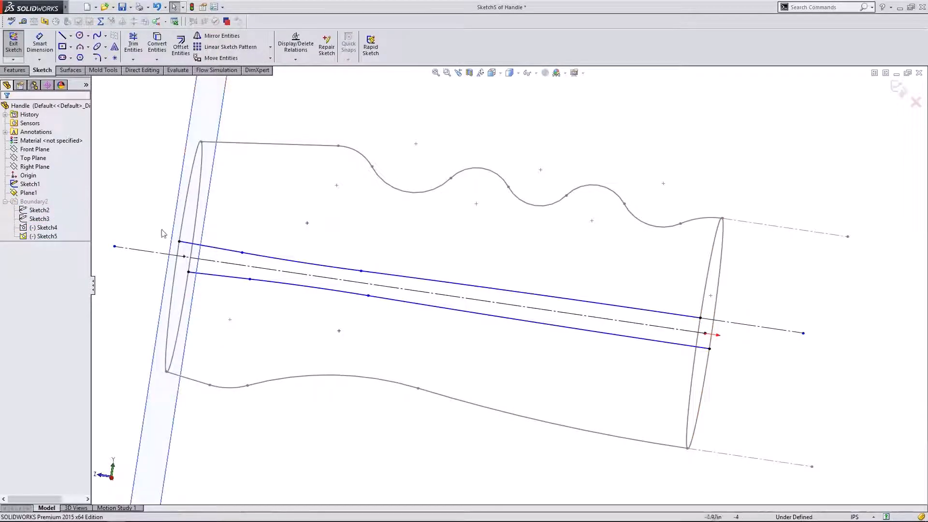
{"action": "middle_click_drag", "start_coordinate": [165, 166], "coordinate": [228, 290]}
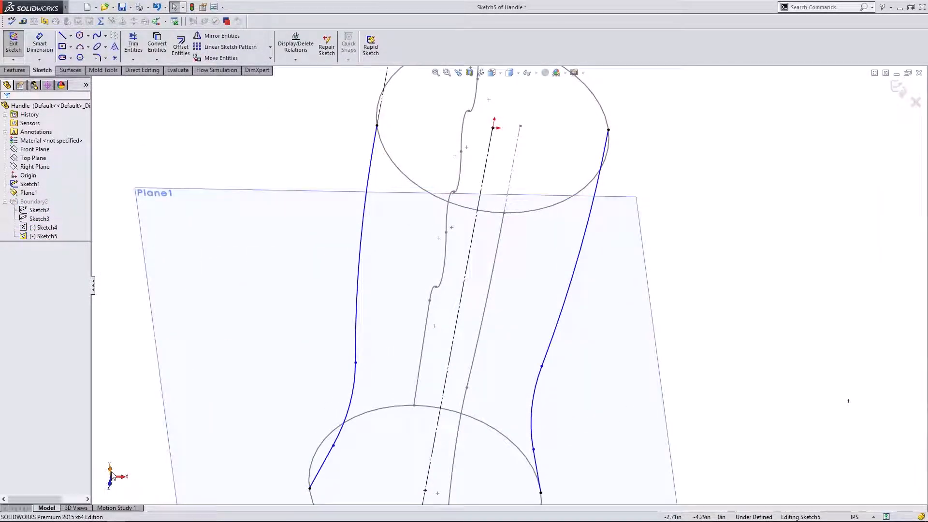
{"action": "left_click", "coordinate": [112, 476]}
{"action": "scroll", "coordinate": [245, 226], "scroll_direction": "up", "scroll_amount": 5}
{"action": "scroll", "coordinate": [601, 274], "scroll_direction": "down", "scroll_amount": 2}
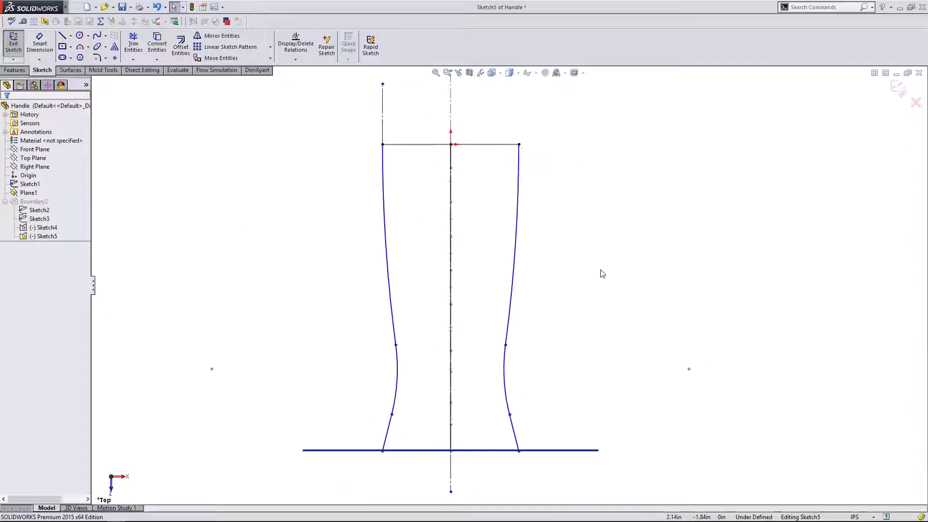
{"action": "left_click_drag", "start_coordinate": [506, 346], "coordinate": [505, 255]}
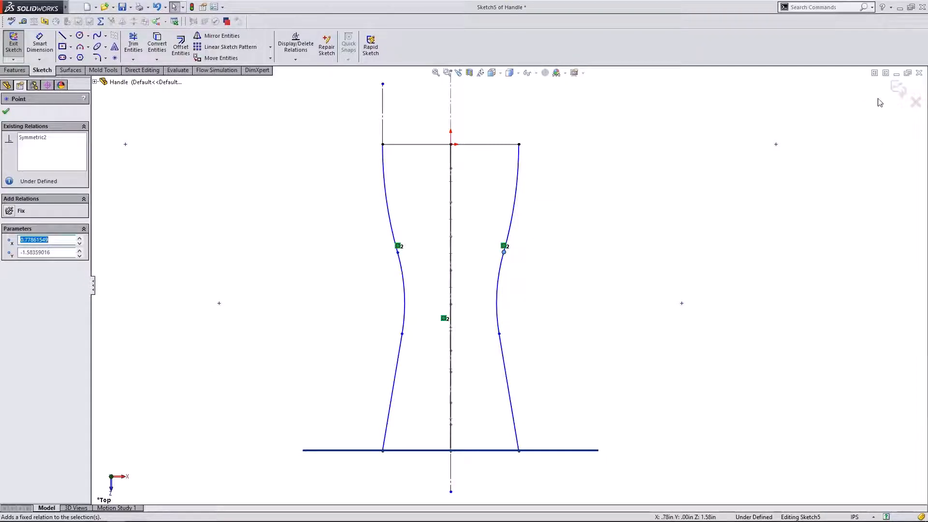
{"action": "left_click", "coordinate": [898, 90]}
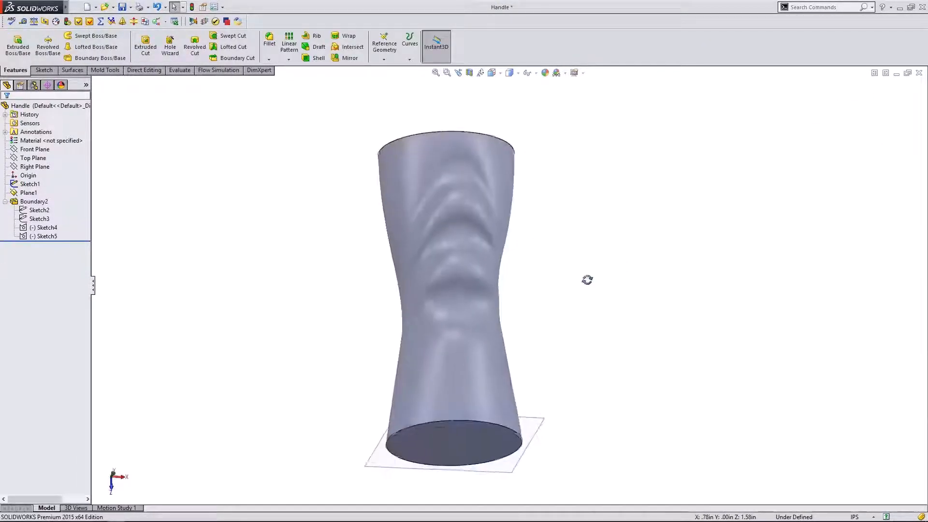
Step: Examine the finger grooves of the rebuilt handle from an angle and from the right side
{"action": "middle_click_drag", "start_coordinate": [587, 280], "coordinate": [470, 141]}
{"action": "scroll", "coordinate": [459, 258], "scroll_direction": "down", "scroll_amount": 1}
{"action": "scroll", "coordinate": [589, 247], "scroll_direction": "down", "scroll_amount": 1}
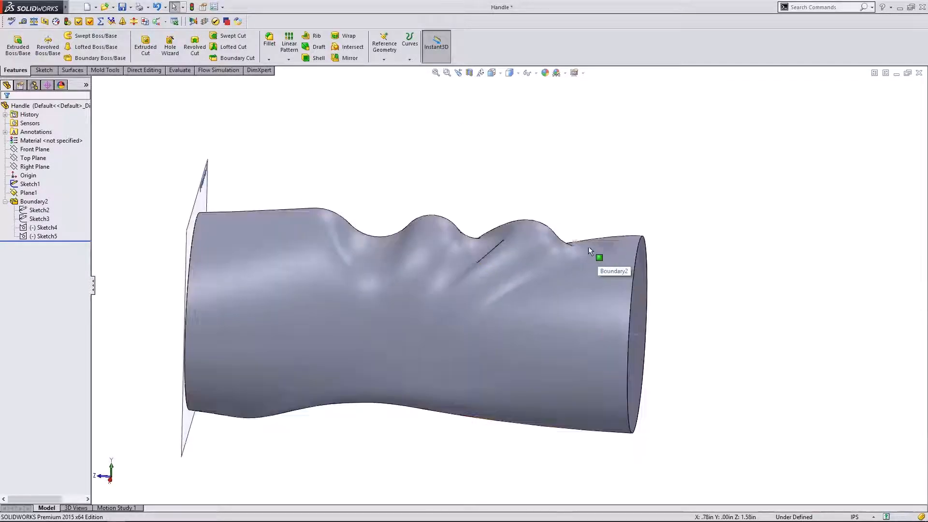
{"action": "middle_click_drag", "start_coordinate": [589, 249], "coordinate": [537, 172]}
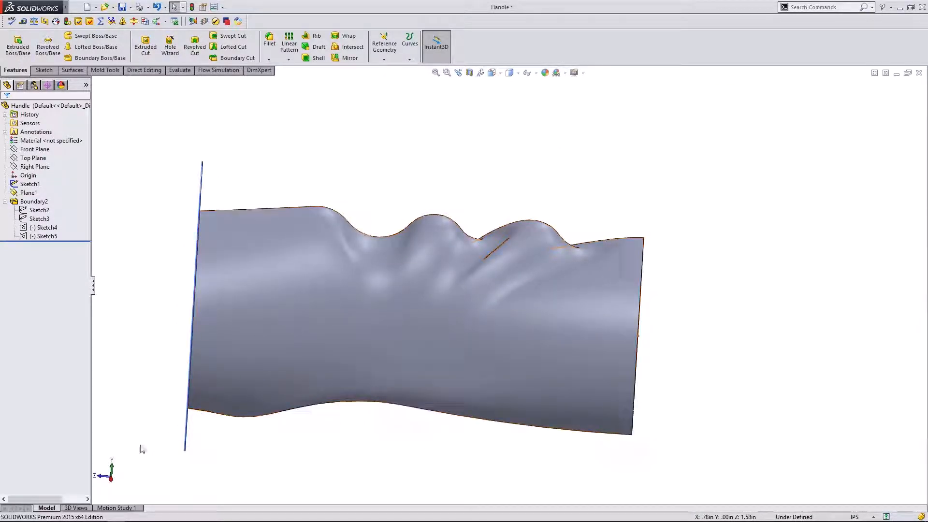
{"action": "left_click", "coordinate": [112, 478]}
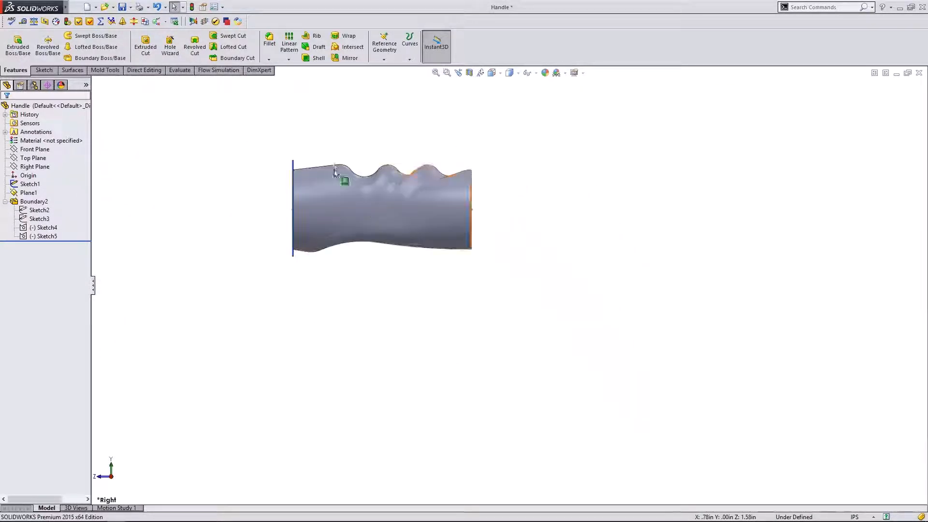
{"action": "scroll", "coordinate": [457, 234], "scroll_direction": "down", "scroll_amount": 2}
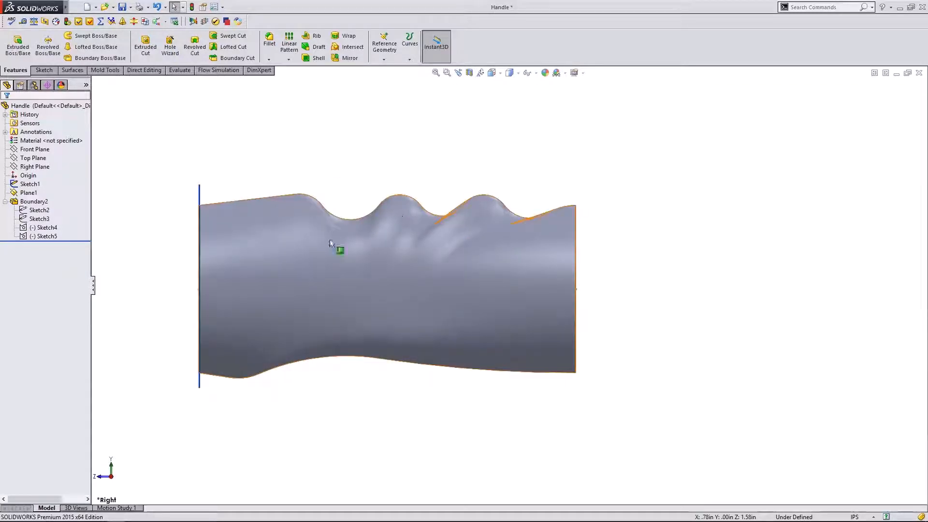
Step: Highlight the boundary's profile and curve sketches, inspect the finger-grip curve inside Sketch4, and close the sketch
{"action": "left_click", "coordinate": [44, 227]}
{"action": "left_click", "coordinate": [35, 219], "text": "ctrl"}
{"action": "left_click", "coordinate": [37, 210]}
{"action": "left_click", "coordinate": [23, 185], "text": "ctrl"}
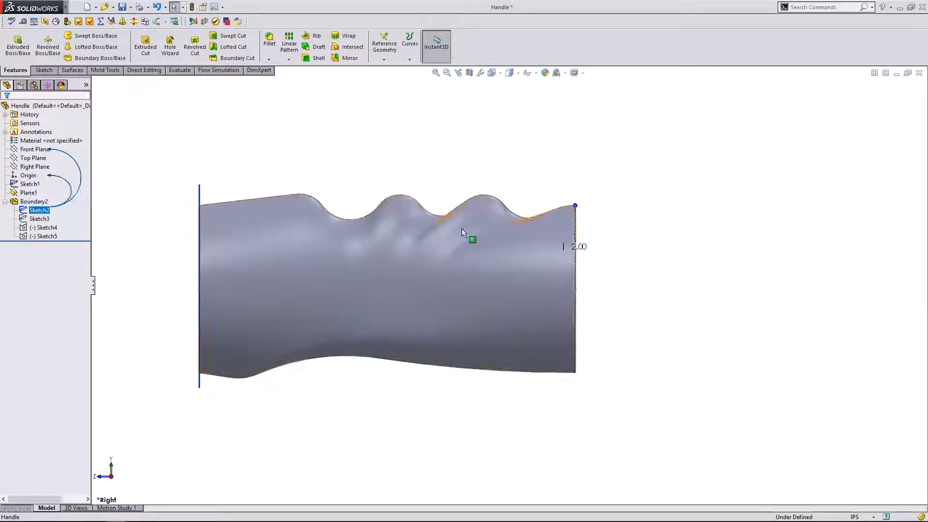
{"action": "left_click", "coordinate": [44, 227]}
{"action": "left_click", "coordinate": [43, 236], "text": "ctrl"}
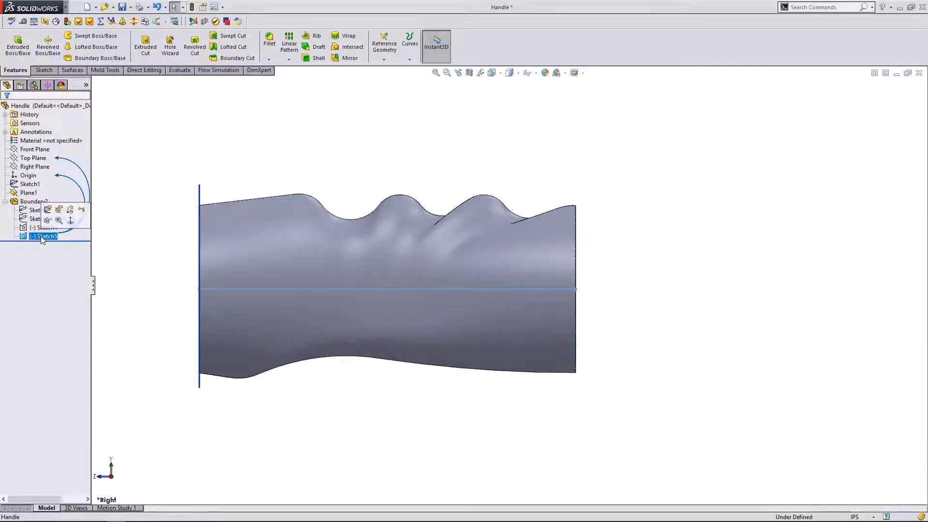
{"action": "left_click", "coordinate": [38, 227]}
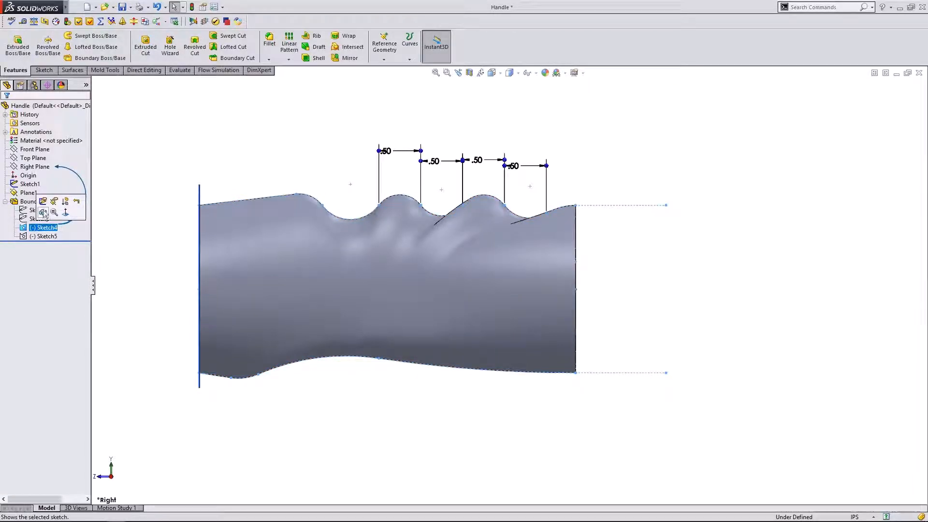
{"action": "left_click", "coordinate": [43, 212]}
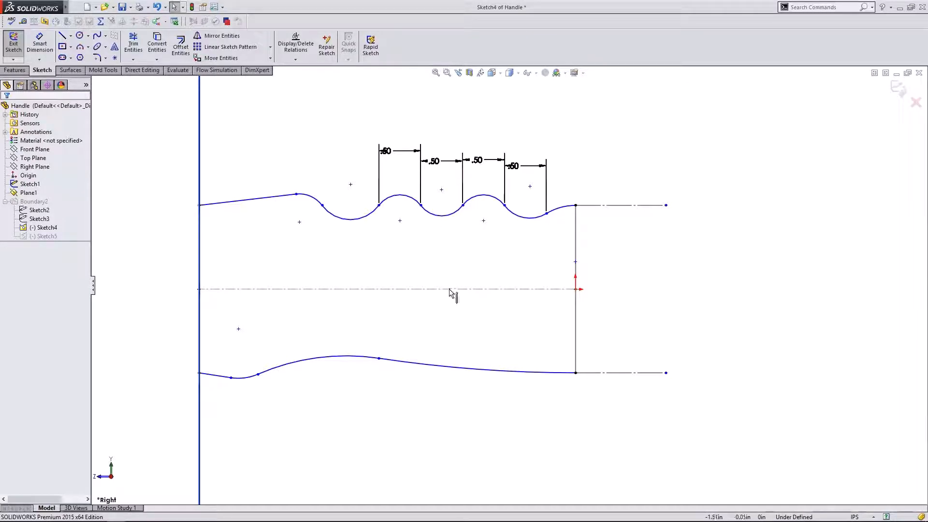
{"action": "left_click", "coordinate": [898, 92]}
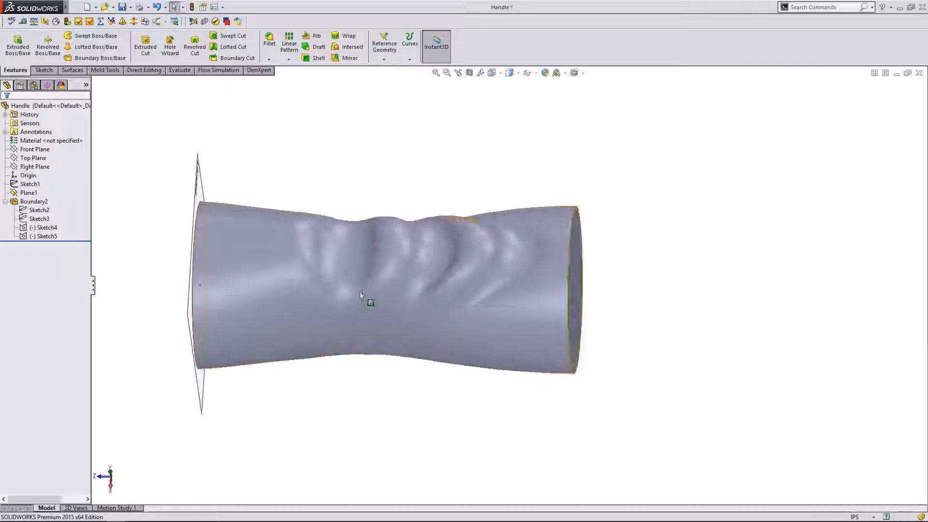
Step: Shift the waist arcs in Sketch5 farther toward the origin end, rebuild the handle, and check its finger grooves from the side
{"action": "left_click", "coordinate": [49, 236]}
{"action": "left_click", "coordinate": [49, 236]}
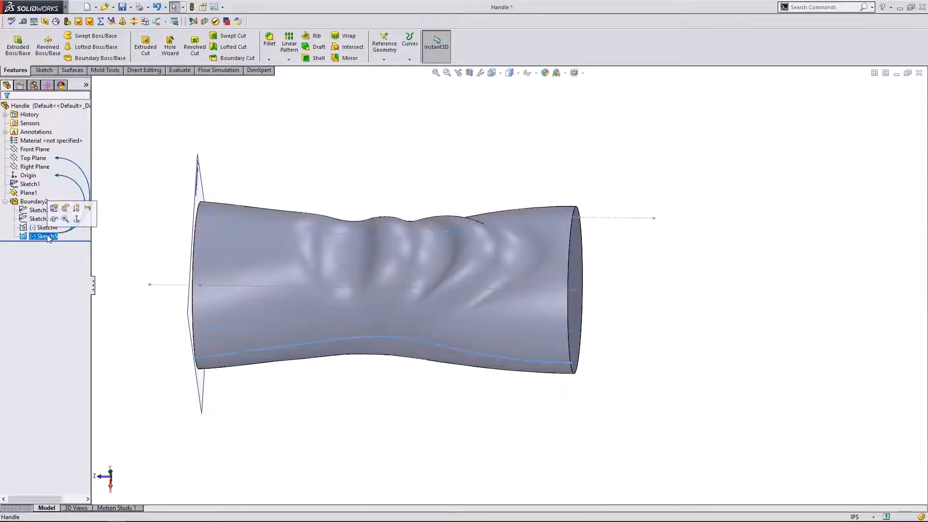
{"action": "left_click", "coordinate": [53, 209]}
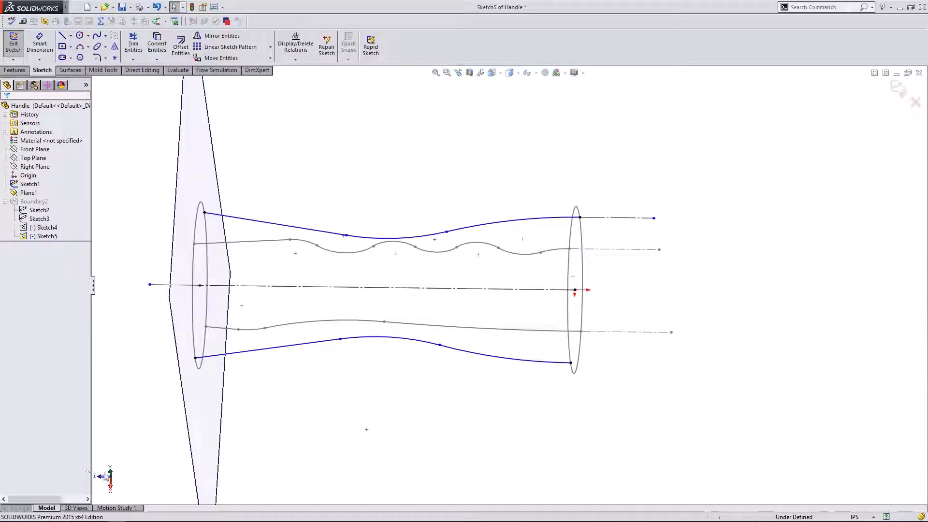
{"action": "left_click", "coordinate": [110, 471]}
{"action": "scroll", "coordinate": [551, 409], "scroll_direction": "up", "scroll_amount": 4}
{"action": "scroll", "coordinate": [556, 417], "scroll_direction": "down", "scroll_amount": 2}
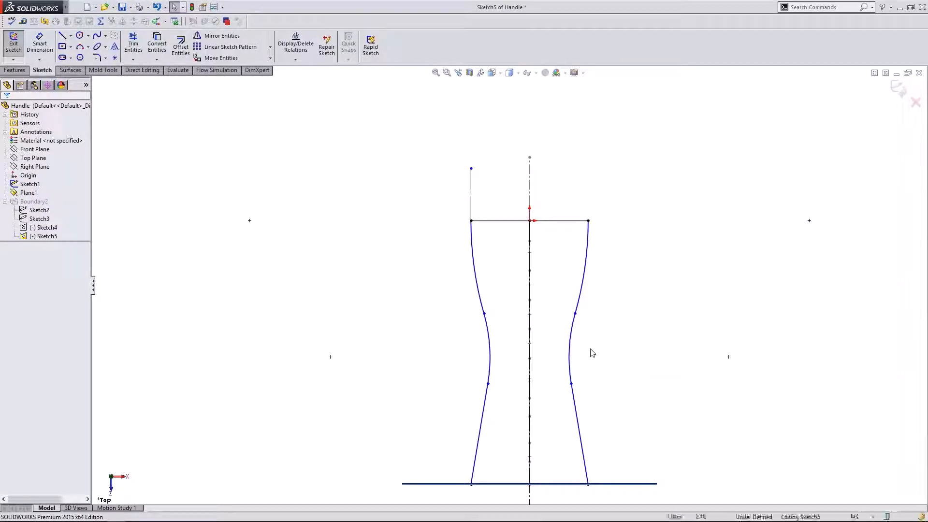
{"action": "left_click_drag", "start_coordinate": [571, 344], "coordinate": [579, 282]}
{"action": "left_click", "coordinate": [592, 333]}
{"action": "left_click", "coordinate": [640, 319]}
{"action": "left_click", "coordinate": [897, 87]}
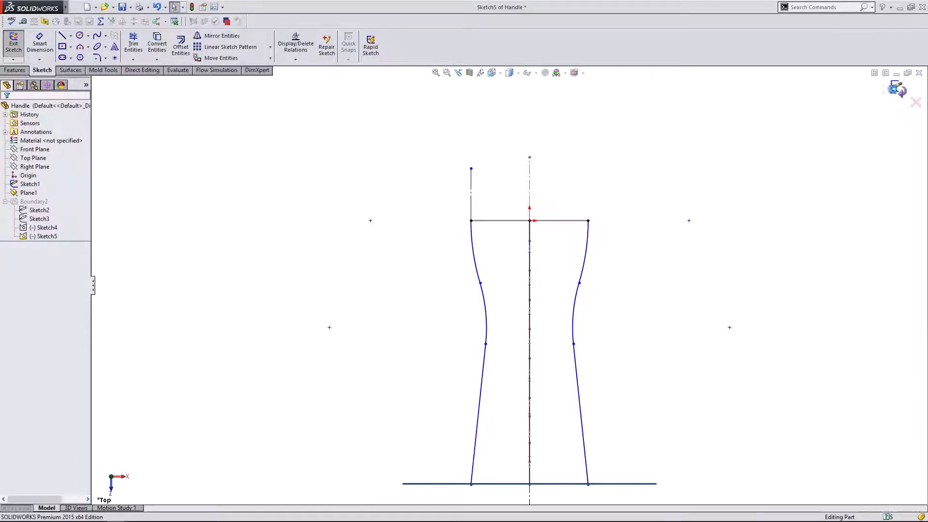
{"action": "mouse_move", "coordinate": [667, 352]}
{"action": "middle_mouse_down"}
{"action": "mouse_move", "coordinate": [617, 153]}
{"action": "mouse_move", "coordinate": [559, 137]}
{"action": "mouse_move", "coordinate": [541, 237]}
{"action": "mouse_move", "coordinate": [552, 137]}
{"action": "mouse_move", "coordinate": [489, 125]}
{"action": "mouse_move", "coordinate": [421, 174]}
{"action": "mouse_move", "coordinate": [379, 183]}
{"action": "mouse_move", "coordinate": [537, 153]}
{"action": "mouse_move", "coordinate": [578, 224]}
{"action": "mouse_move", "coordinate": [549, 157]}
{"action": "mouse_move", "coordinate": [536, 180]}
{"action": "mouse_move", "coordinate": [542, 201]}
{"action": "mouse_move", "coordinate": [551, 132]}
{"action": "mouse_move", "coordinate": [464, 207]}
{"action": "mouse_move", "coordinate": [464, 263]}
{"action": "mouse_move", "coordinate": [454, 216]}
{"action": "mouse_move", "coordinate": [437, 259]}
{"action": "mouse_move", "coordinate": [454, 184]}
{"action": "mouse_move", "coordinate": [582, 147]}
{"action": "mouse_move", "coordinate": [579, 217]}
{"action": "middle_mouse_up"}
{"action": "left_click", "coordinate": [117, 478]}
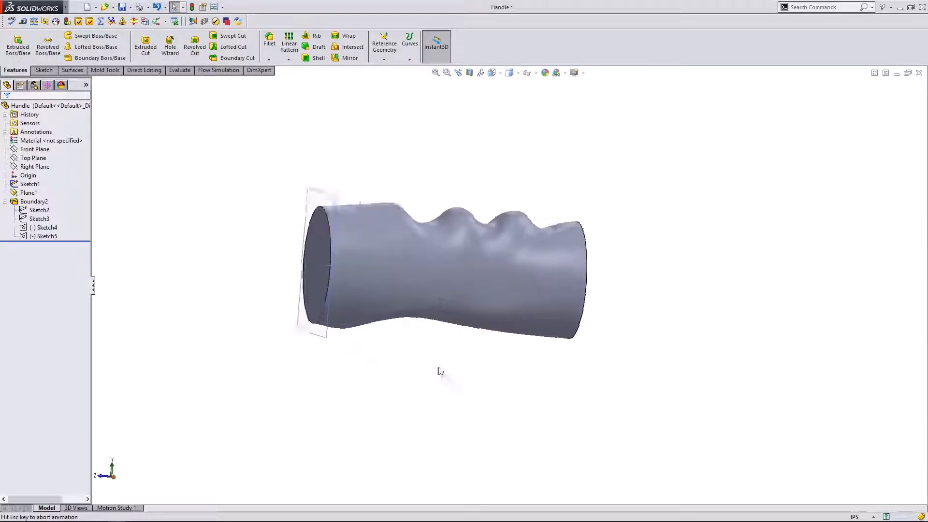
Step: Start a chamfer on the handle's rim at the Plane1 end with a distance of 0.40 in at 45 degrees
{"action": "middle_click_drag", "start_coordinate": [416, 166], "coordinate": [508, 129]}
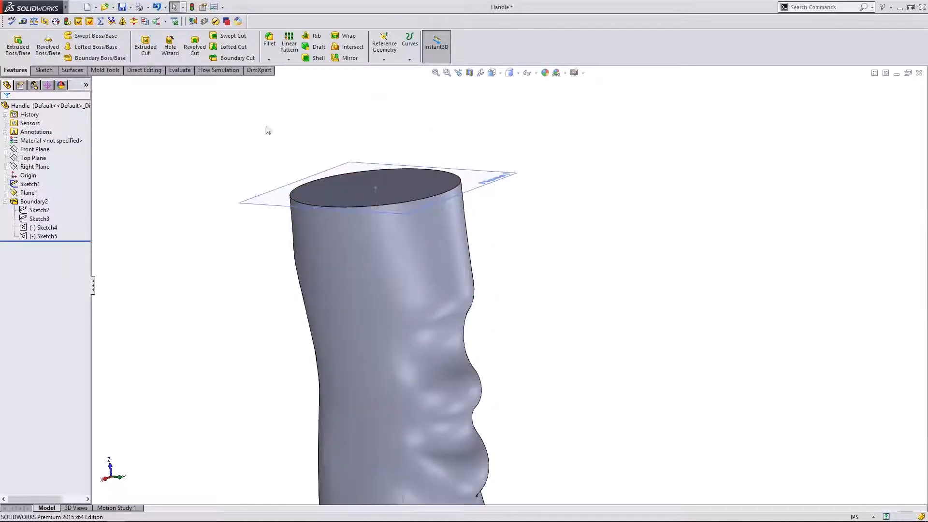
{"action": "left_click", "coordinate": [269, 60]}
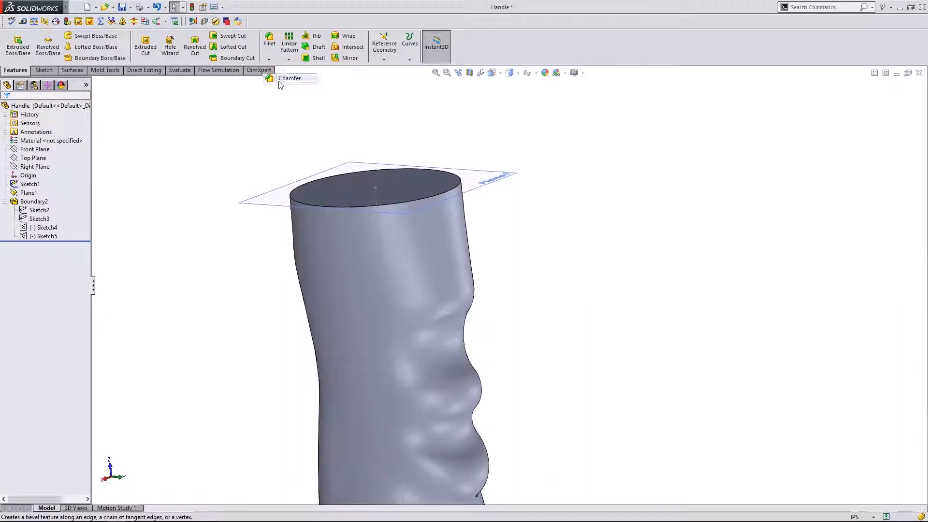
{"action": "left_click", "coordinate": [287, 78]}
{"action": "left_click", "coordinate": [363, 207]}
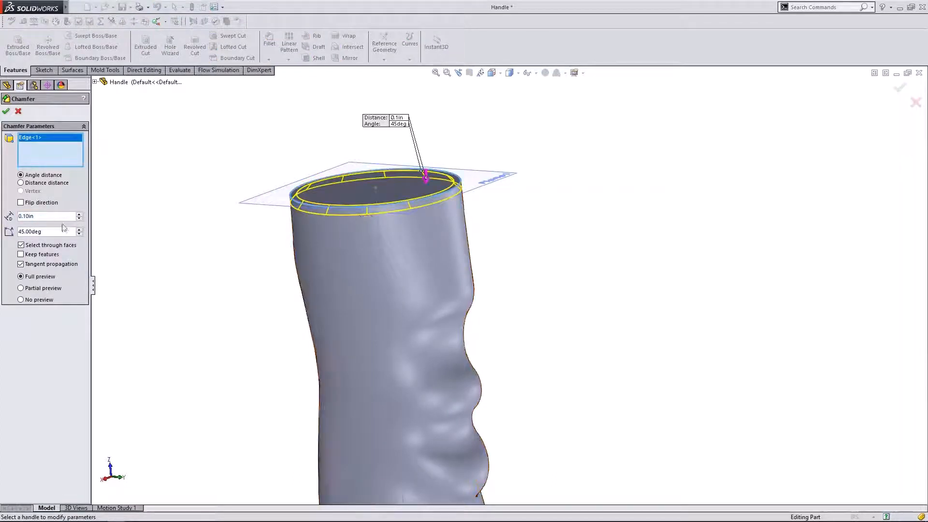
{"action": "left_click", "coordinate": [79, 215]}
{"action": "left_click", "coordinate": [79, 215]}
{"action": "left_click", "coordinate": [79, 215]}
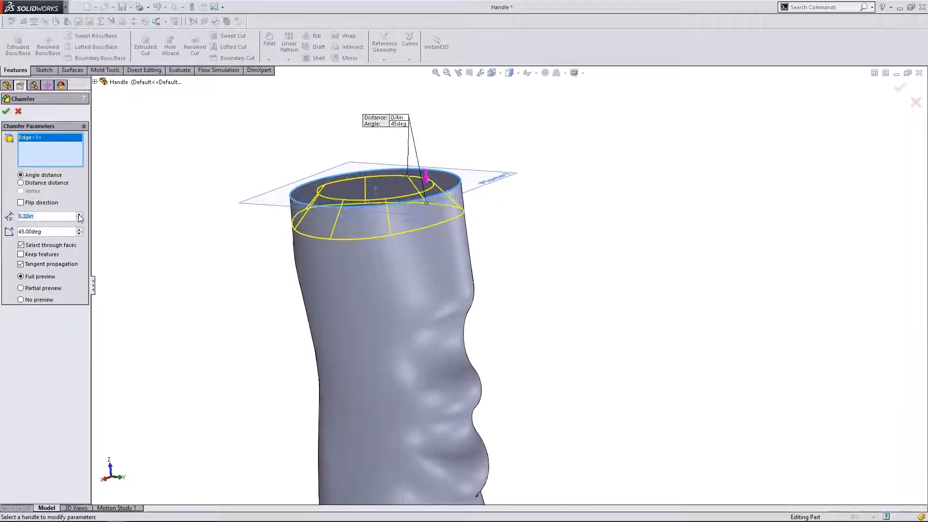
{"action": "left_click", "coordinate": [80, 215]}
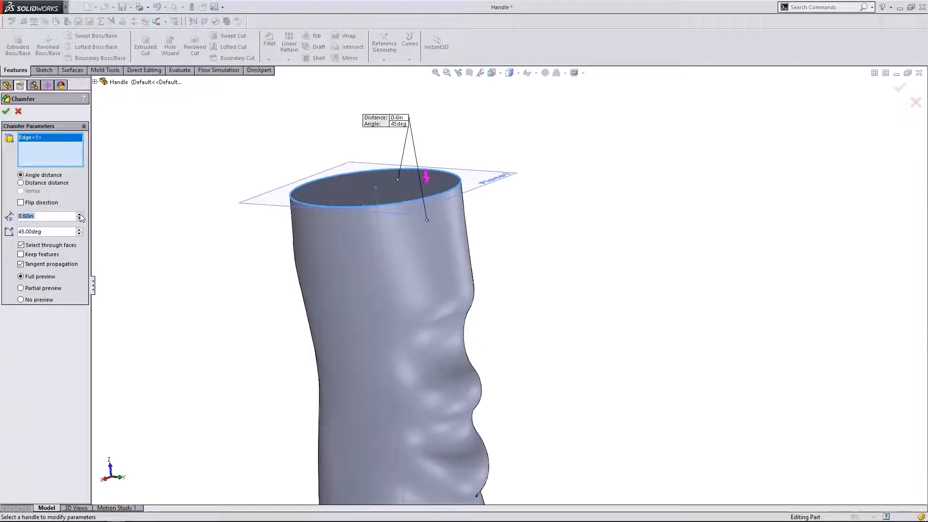
{"action": "left_click", "coordinate": [80, 219]}
{"action": "middle_click_drag", "start_coordinate": [227, 242], "coordinate": [201, 276]}
{"action": "left_click", "coordinate": [80, 219]}
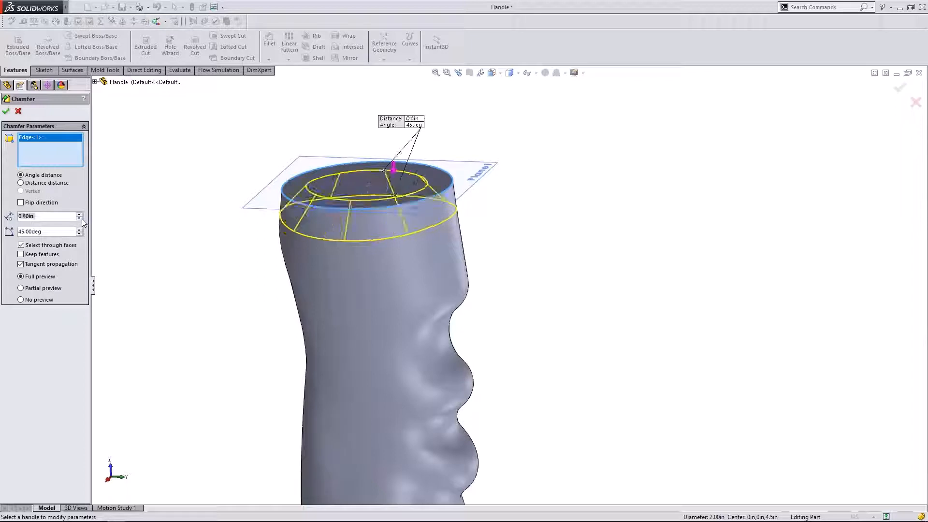
{"action": "middle_click_drag", "start_coordinate": [482, 280], "coordinate": [528, 313]}
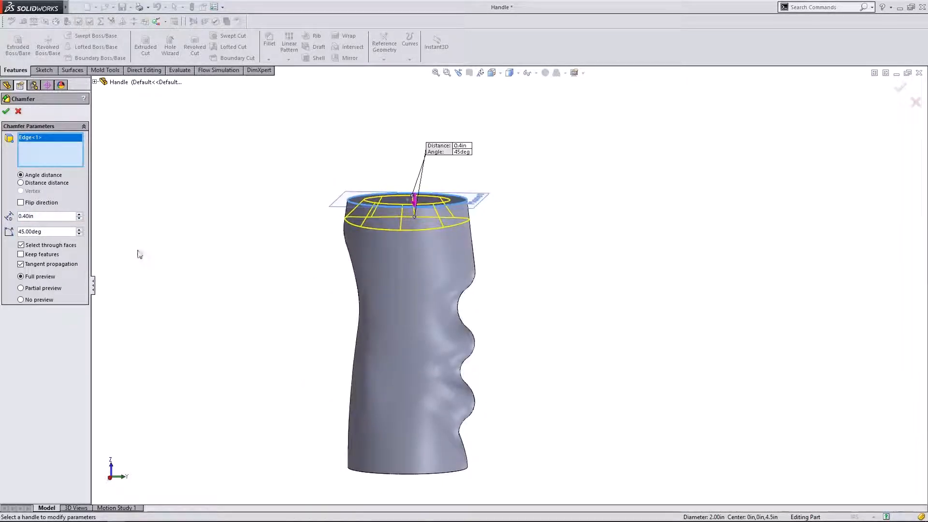
Step: Set the end chamfer's distance to 0.80 in, reduce its angle to just under 25 degrees, and apply it
{"action": "left_click", "coordinate": [81, 234]}
{"action": "left_click", "coordinate": [81, 234]}
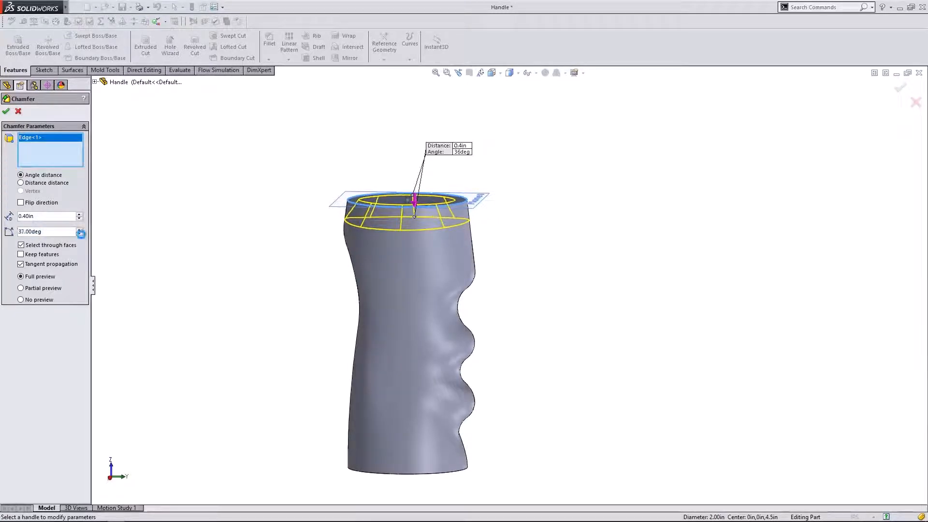
{"action": "left_click", "coordinate": [79, 215]}
{"action": "left_click", "coordinate": [79, 214]}
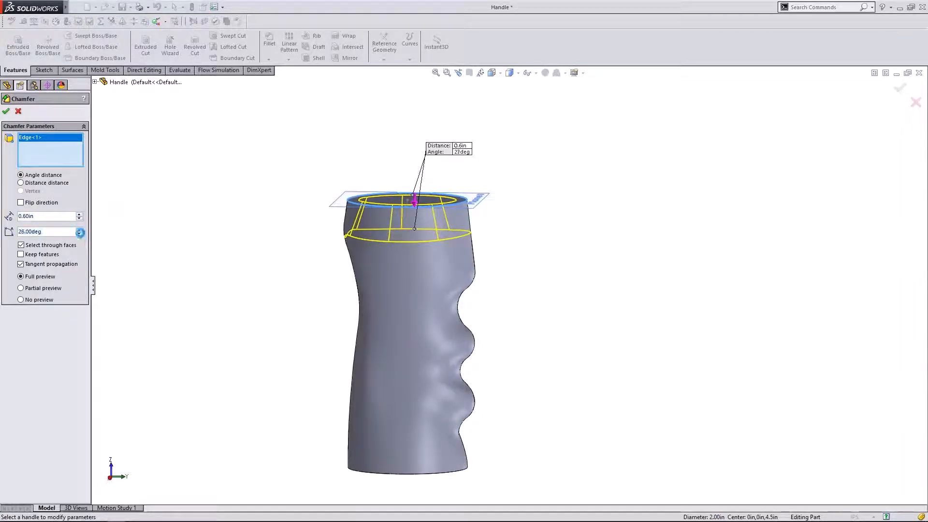
{"action": "left_click", "coordinate": [79, 215]}
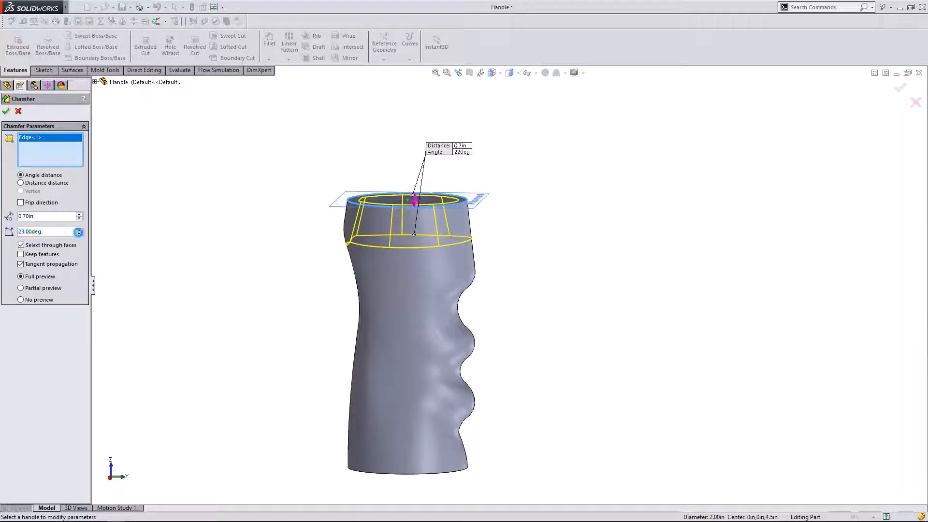
{"action": "left_click", "coordinate": [79, 215]}
{"action": "middle_click_drag", "start_coordinate": [271, 237], "coordinate": [235, 247]}
{"action": "left_click", "coordinate": [79, 230]}
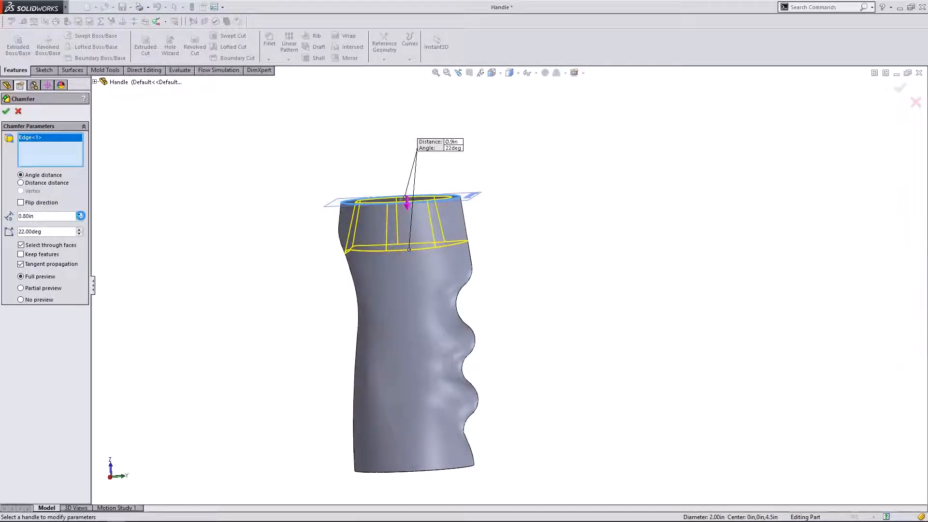
{"action": "left_click", "coordinate": [79, 214]}
{"action": "middle_click_drag", "start_coordinate": [237, 268], "coordinate": [259, 292]}
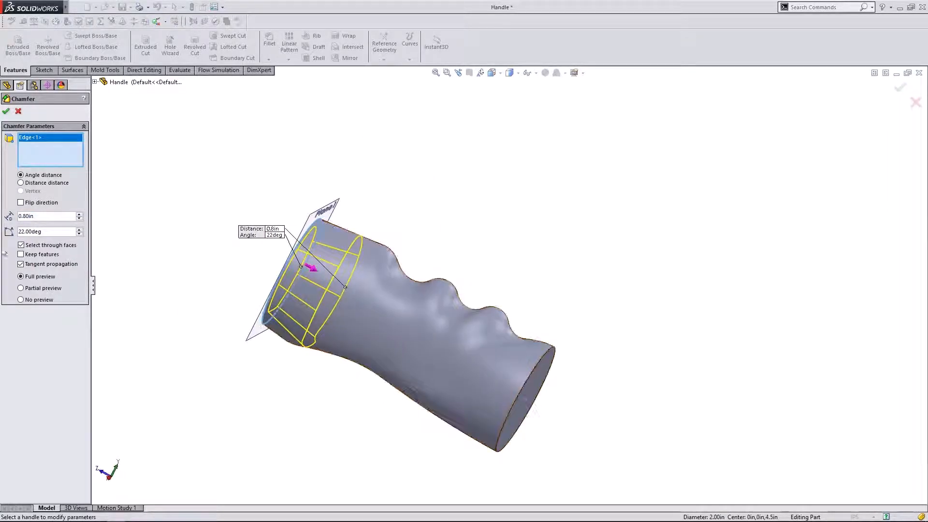
{"action": "left_click", "coordinate": [77, 230]}
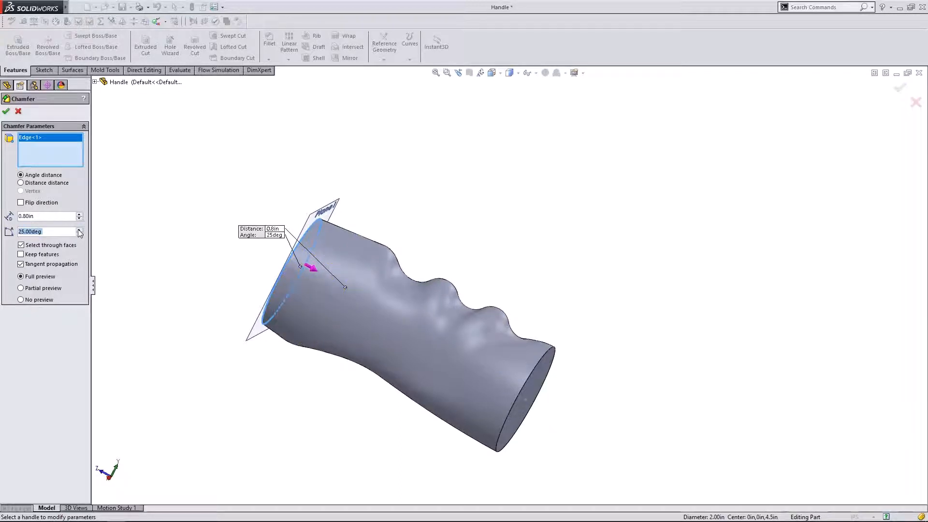
{"action": "left_click", "coordinate": [6, 111]}
Step: Examine the lower boundary of the chamfer around the handle end up close and from several angles
{"action": "middle_click_drag", "start_coordinate": [283, 435], "coordinate": [306, 182]}
{"action": "scroll", "coordinate": [282, 202], "scroll_direction": "up", "scroll_amount": 3}
{"action": "middle_click_drag", "start_coordinate": [390, 300], "coordinate": [498, 186]}
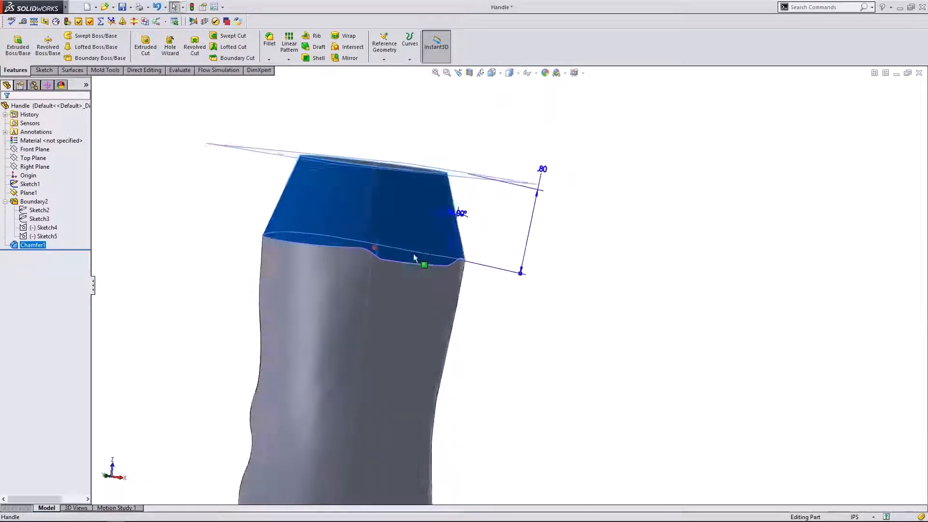
{"action": "scroll", "coordinate": [390, 257], "scroll_direction": "down", "scroll_amount": 2}
{"action": "scroll", "coordinate": [374, 259], "scroll_direction": "down", "scroll_amount": 2}
{"action": "scroll", "coordinate": [374, 263], "scroll_direction": "down", "scroll_amount": 2}
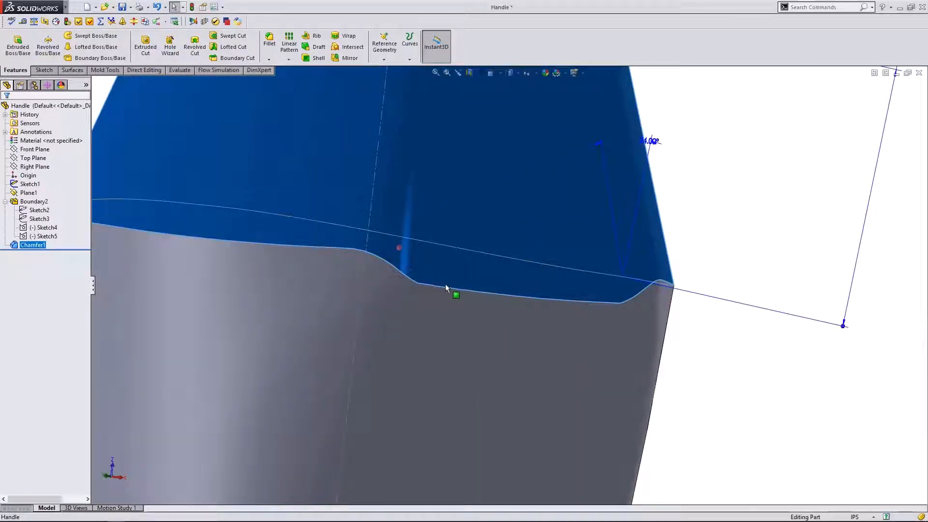
{"action": "middle_click_drag", "start_coordinate": [445, 290], "coordinate": [472, 260]}
{"action": "scroll", "coordinate": [478, 385], "scroll_direction": "up", "scroll_amount": 3}
{"action": "scroll", "coordinate": [445, 383], "scroll_direction": "up", "scroll_amount": 2}
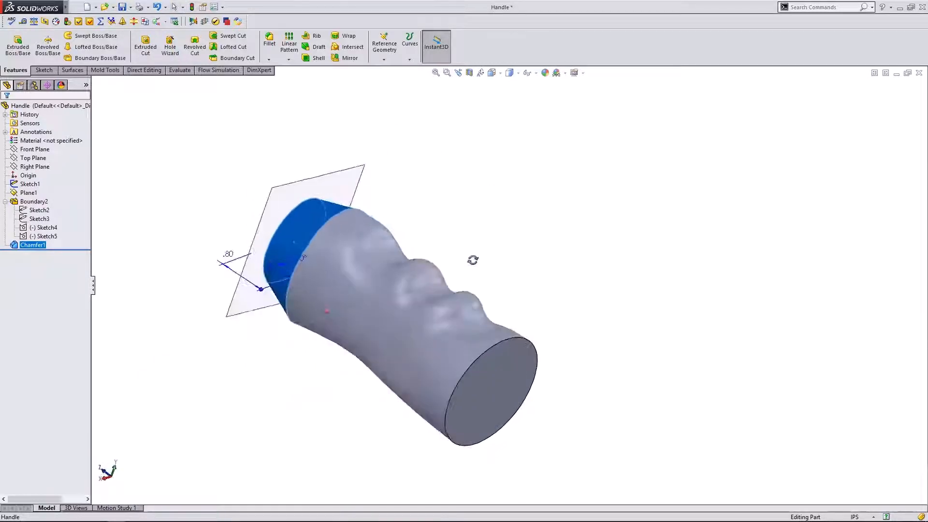
Step: Delete the chamfer feature from the handle's Plane1 end
{"action": "right_click", "coordinate": [41, 247]}
{"action": "left_click", "coordinate": [65, 288]}
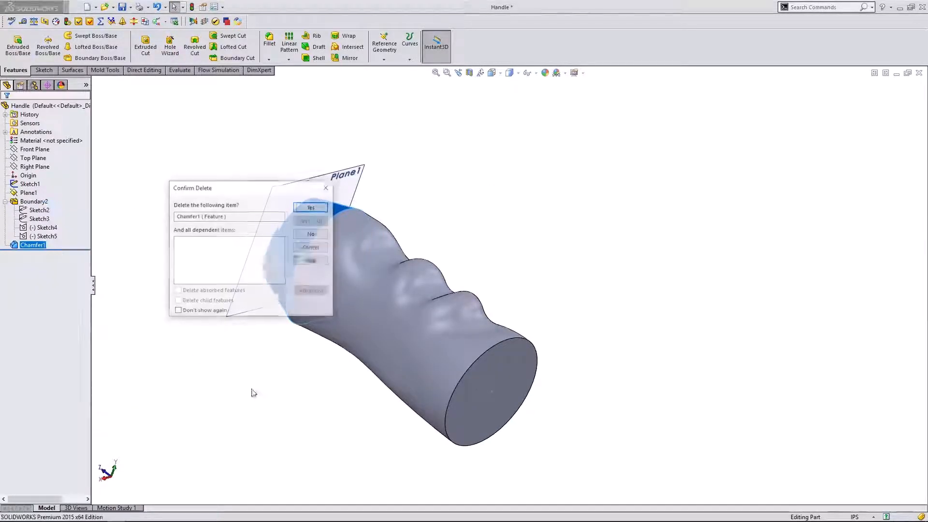
{"action": "left_click", "coordinate": [322, 209]}
Step: Fillet the handle's rim at the Plane1 end with a symmetric radius of 0.40 in
{"action": "middle_click_drag", "start_coordinate": [323, 209], "coordinate": [460, 253]}
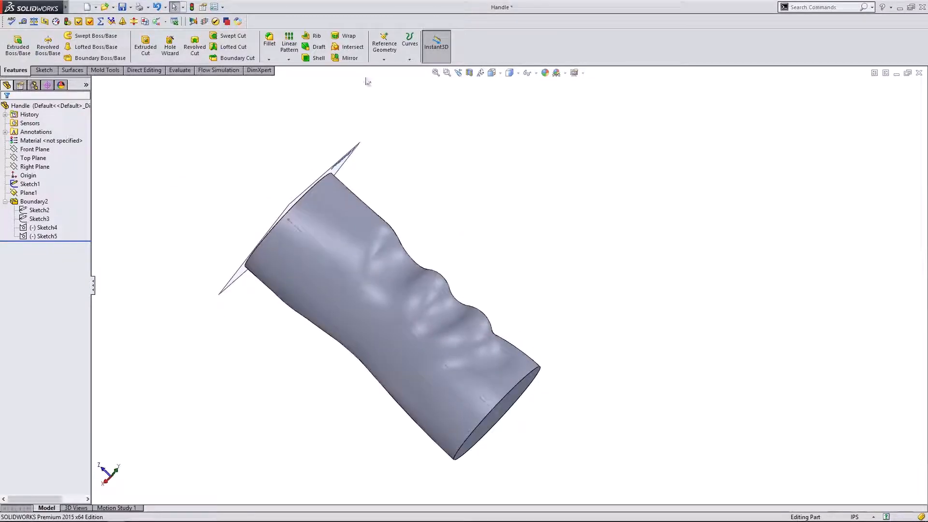
{"action": "left_click", "coordinate": [270, 39]}
{"action": "middle_click_drag", "start_coordinate": [368, 165], "coordinate": [377, 215]}
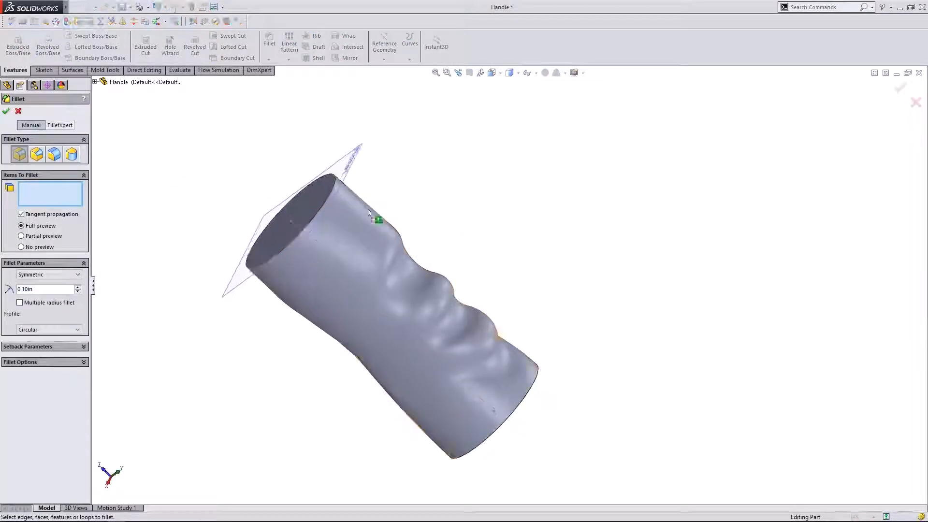
{"action": "left_click", "coordinate": [329, 197]}
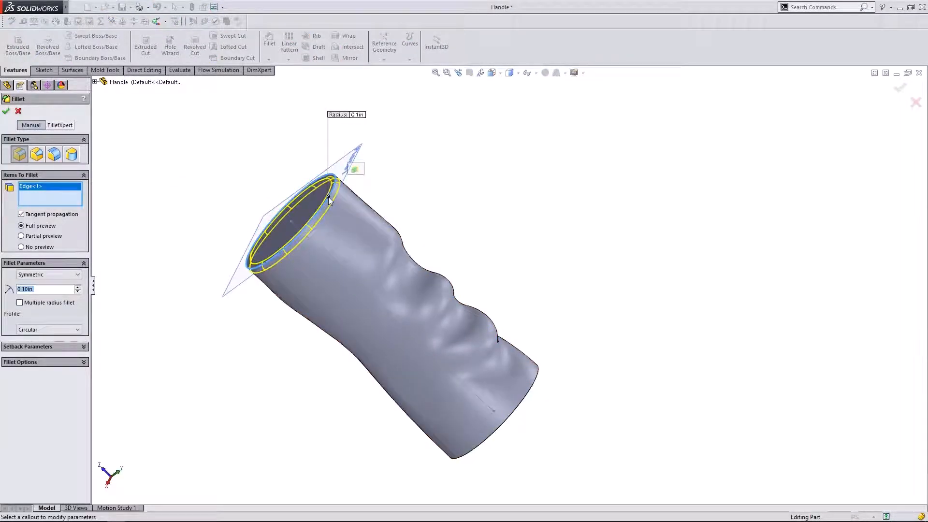
{"action": "left_click", "coordinate": [77, 287]}
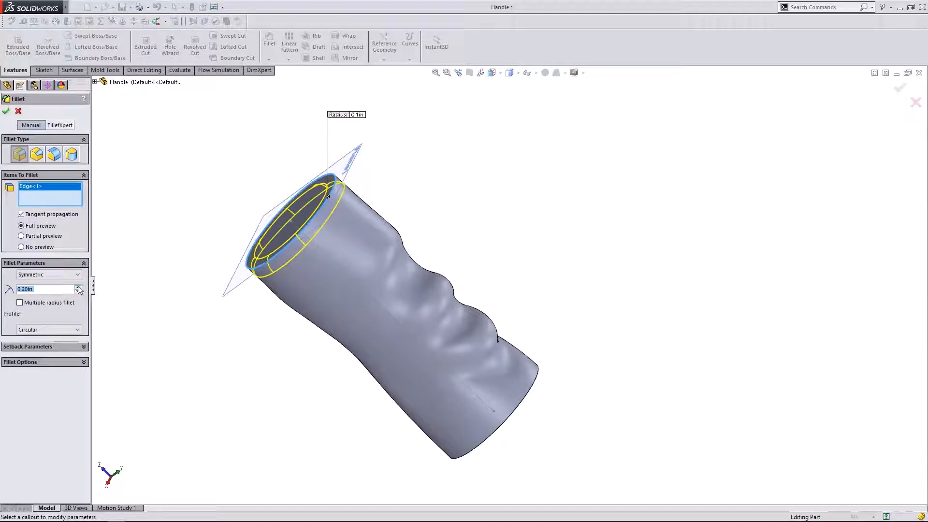
{"action": "left_click", "coordinate": [78, 287]}
{"action": "left_click", "coordinate": [78, 287]}
{"action": "left_click", "coordinate": [78, 287]}
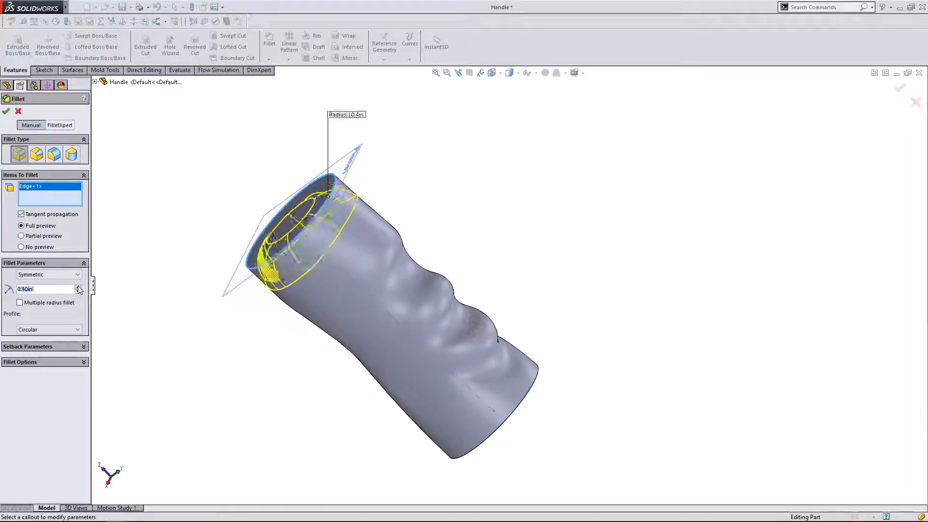
{"action": "left_click", "coordinate": [78, 291]}
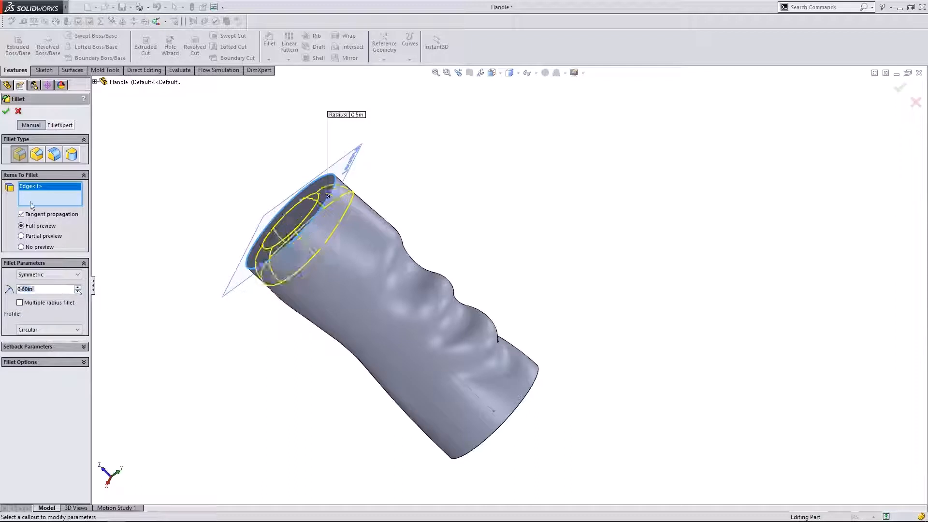
{"action": "key", "text": "Return"}
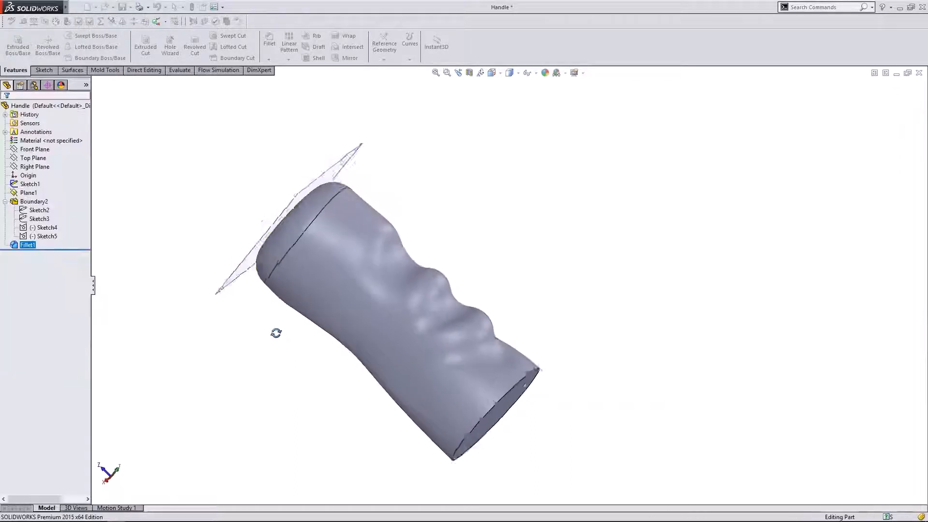
Step: Edit the end fillet to include the handle's opposite, origin-side end as well, and apply it
{"action": "right_click", "coordinate": [20, 247]}
{"action": "left_click", "coordinate": [24, 216]}
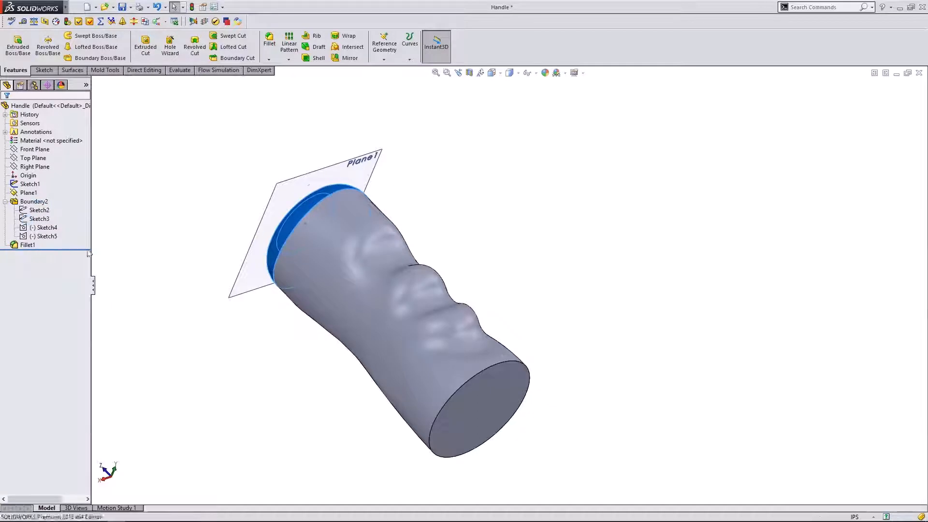
{"action": "left_click", "coordinate": [457, 390]}
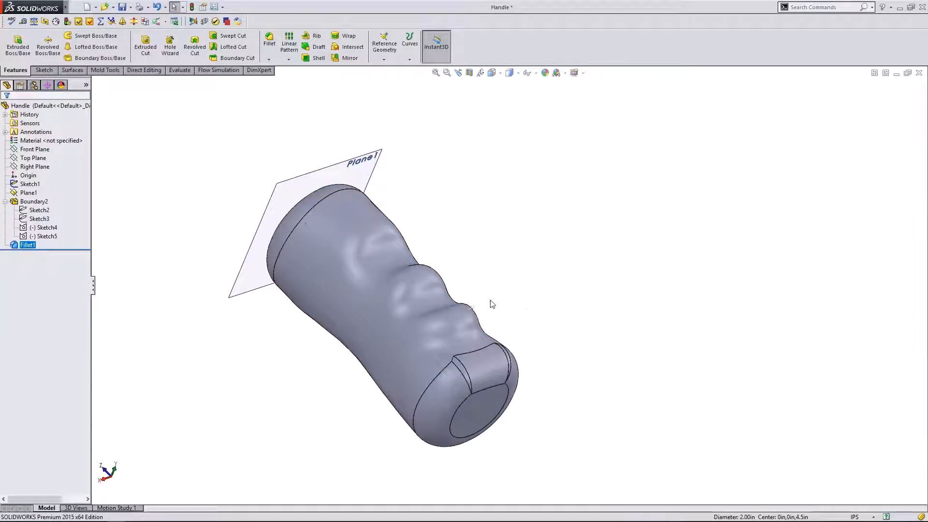
Step: Inspect the fillets at both handle ends and display the model shaded without edges
{"action": "middle_click_drag", "start_coordinate": [552, 361], "coordinate": [580, 350]}
{"action": "scroll", "coordinate": [457, 258], "scroll_direction": "down", "scroll_amount": 4}
{"action": "scroll", "coordinate": [491, 417], "scroll_direction": "up", "scroll_amount": 4}
{"action": "middle_click_drag", "start_coordinate": [491, 417], "coordinate": [479, 266]}
{"action": "middle_click_drag", "start_coordinate": [357, 279], "coordinate": [457, 299]}
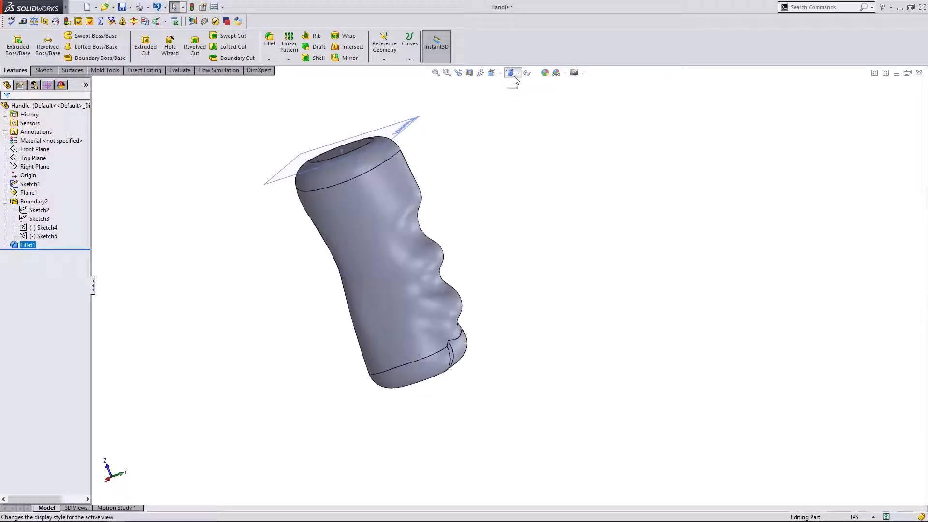
{"action": "left_click", "coordinate": [511, 97]}
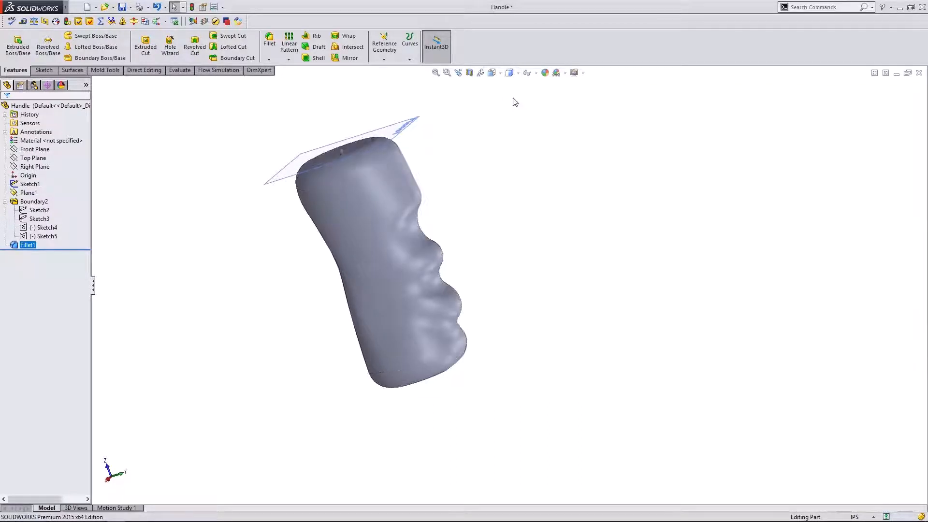
{"action": "mouse_move", "coordinate": [510, 217]}
{"action": "middle_mouse_down"}
{"action": "mouse_move", "coordinate": [441, 237]}
{"action": "mouse_move", "coordinate": [352, 161]}
{"action": "mouse_move", "coordinate": [483, 296]}
{"action": "mouse_move", "coordinate": [532, 304]}
{"action": "mouse_move", "coordinate": [515, 334]}
{"action": "mouse_move", "coordinate": [570, 274]}
{"action": "mouse_move", "coordinate": [555, 290]}
{"action": "mouse_move", "coordinate": [493, 284]}
{"action": "mouse_move", "coordinate": [541, 304]}
{"action": "mouse_move", "coordinate": [514, 261]}
{"action": "mouse_move", "coordinate": [375, 296]}
{"action": "middle_mouse_up"}
Step: Pull the palm-side waist arc in Sketch4 inward to a radius of about 1.01 in, rebuild the handle, and check it from the right side
{"action": "left_click", "coordinate": [43, 227]}
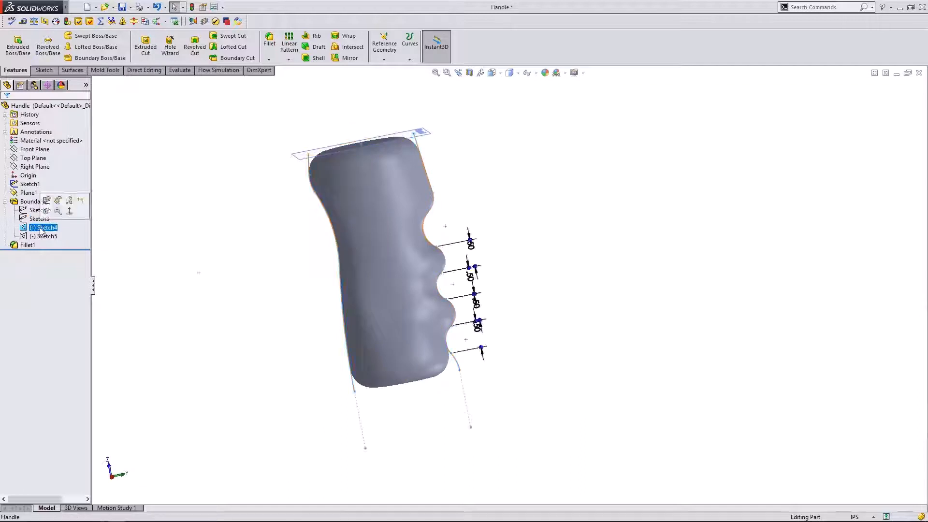
{"action": "left_click", "coordinate": [47, 201]}
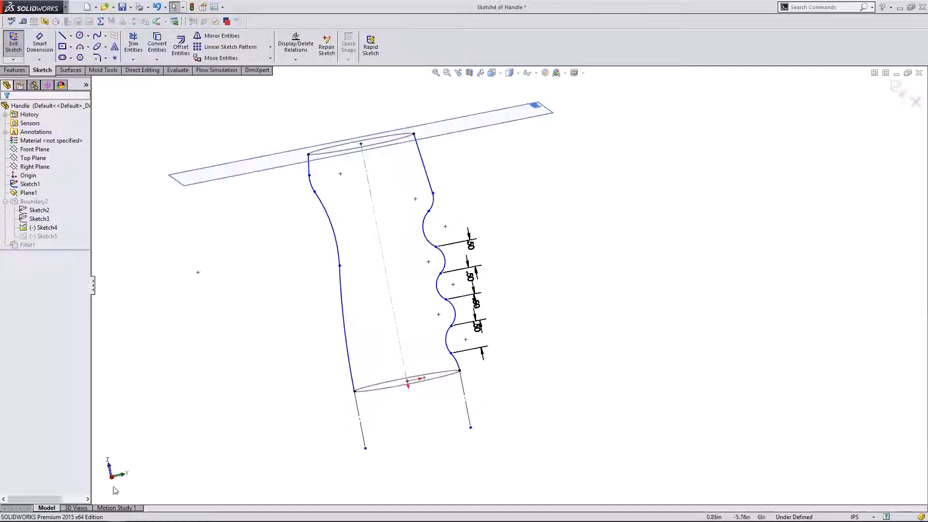
{"action": "scroll", "coordinate": [678, 394], "scroll_direction": "down", "scroll_amount": 2}
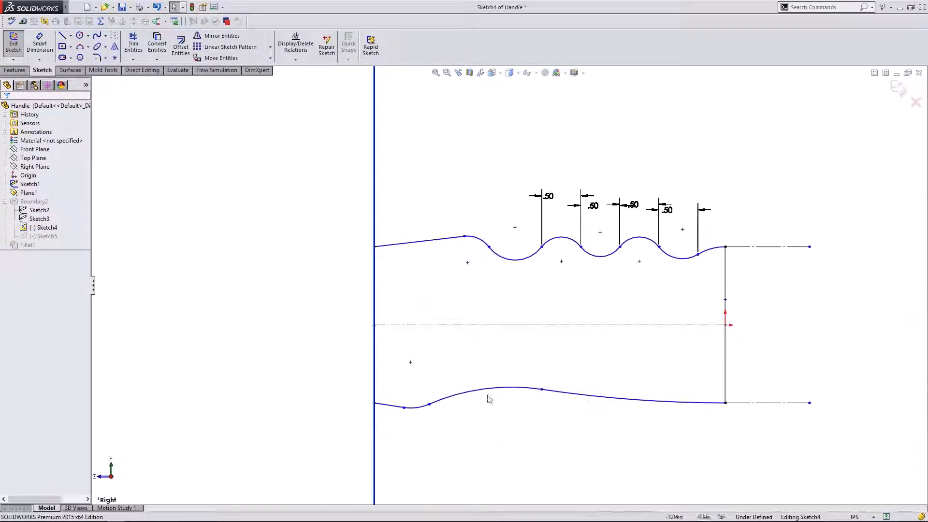
{"action": "left_click_drag", "start_coordinate": [486, 394], "coordinate": [477, 379]}
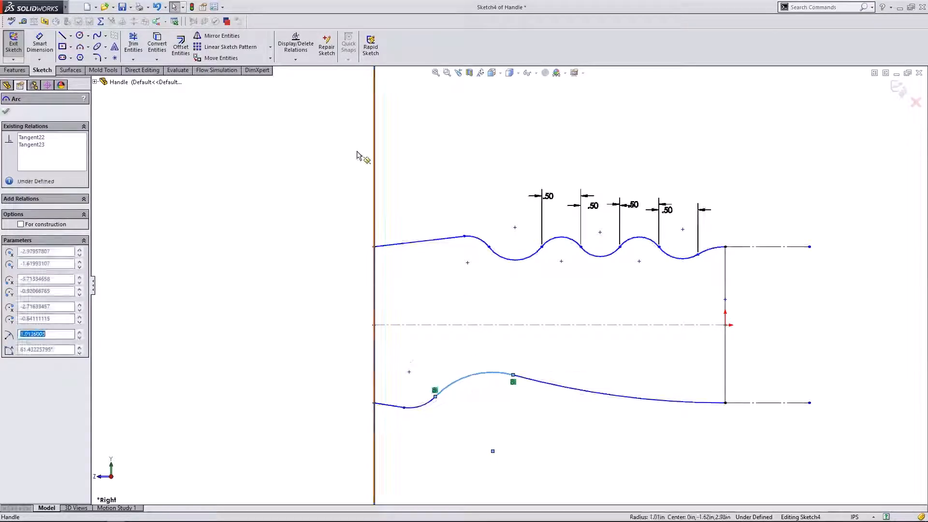
{"action": "left_click", "coordinate": [898, 92]}
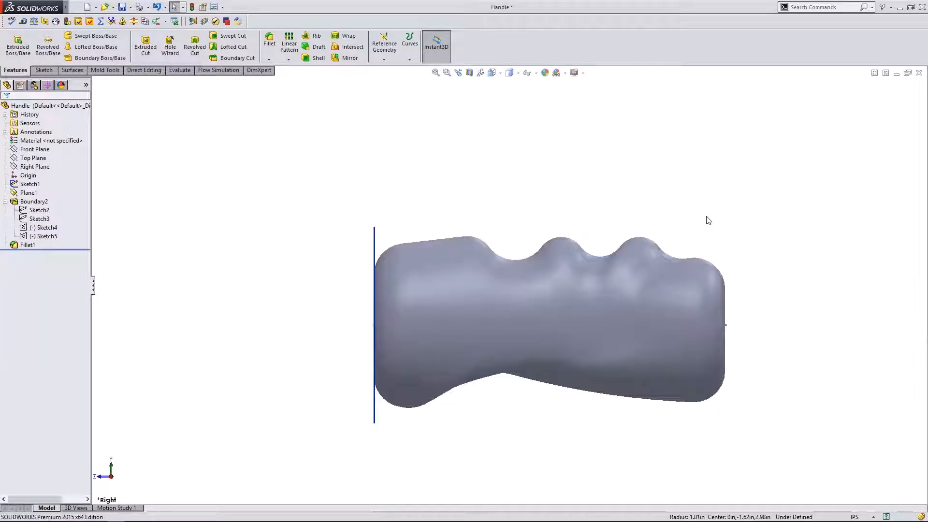
{"action": "mouse_move", "coordinate": [506, 382]}
{"action": "middle_mouse_down"}
{"action": "mouse_move", "coordinate": [500, 272]}
{"action": "mouse_move", "coordinate": [456, 92]}
{"action": "mouse_move", "coordinate": [416, 104]}
{"action": "mouse_move", "coordinate": [499, 279]}
{"action": "mouse_move", "coordinate": [501, 368]}
{"action": "middle_mouse_up"}
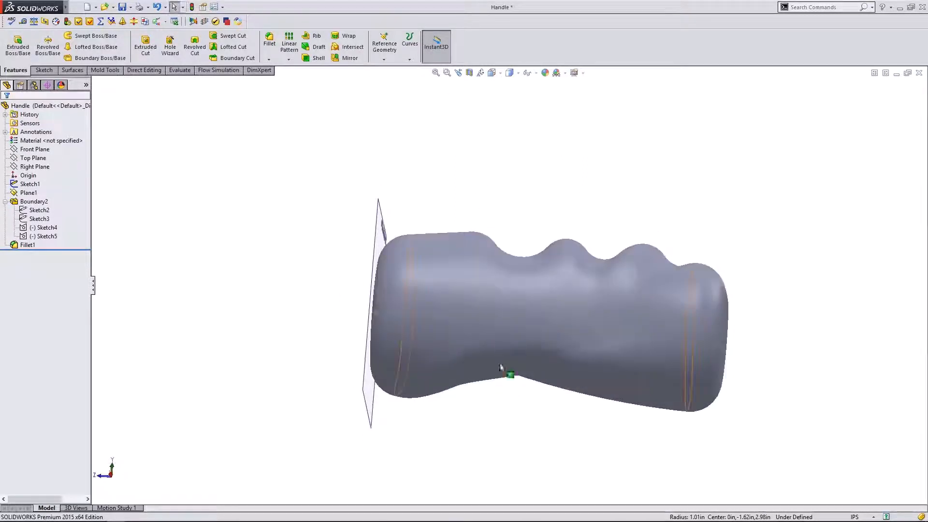
{"action": "left_click", "coordinate": [110, 477]}
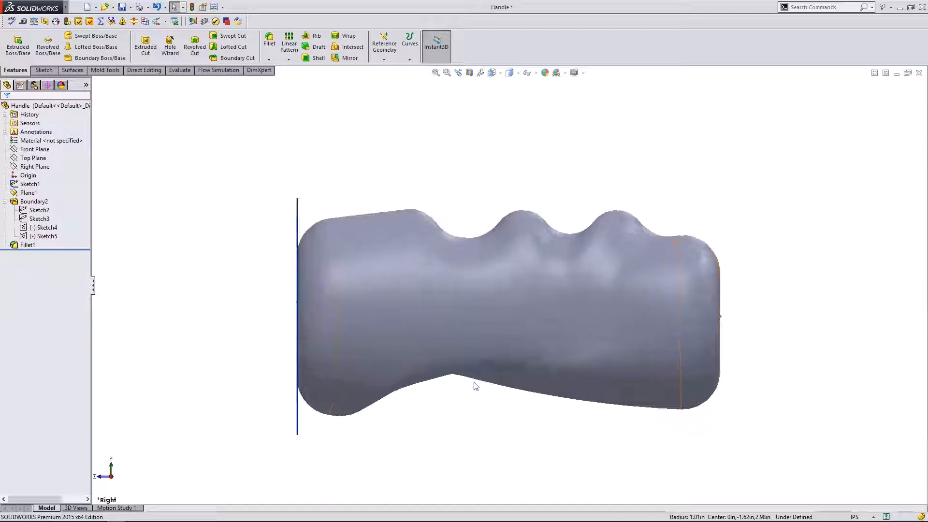
Step: Reopen Sketch4 and move the palm-side waist arc's end point outward, flattening the arc to a radius of about 2.33 in
{"action": "left_click", "coordinate": [42, 227]}
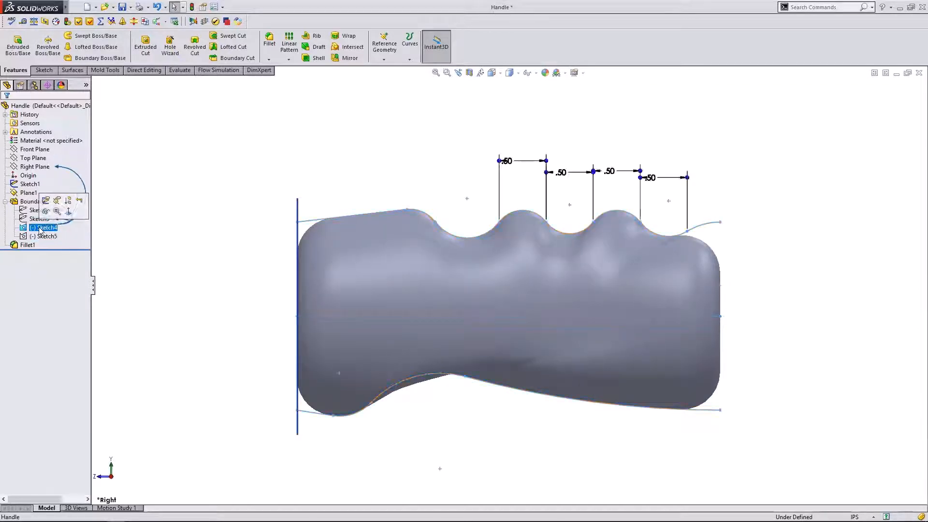
{"action": "left_click", "coordinate": [45, 200]}
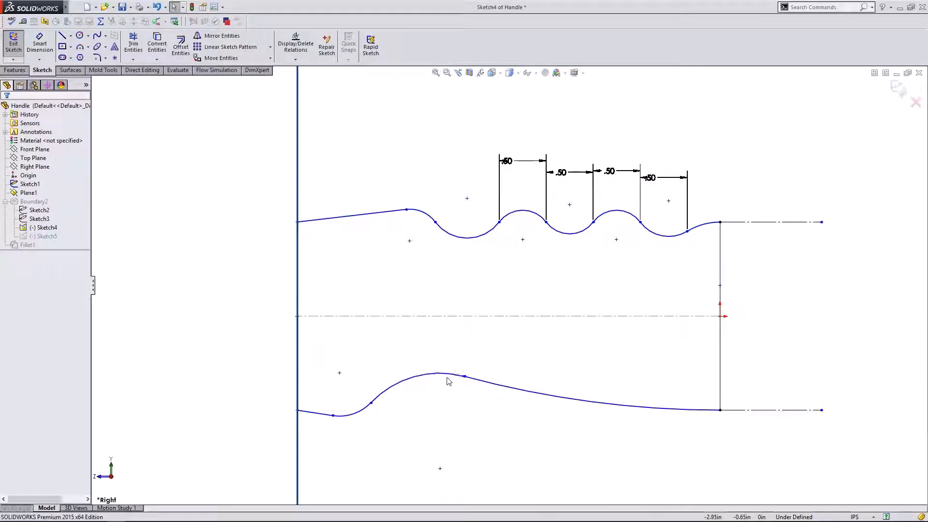
{"action": "left_click", "coordinate": [440, 374]}
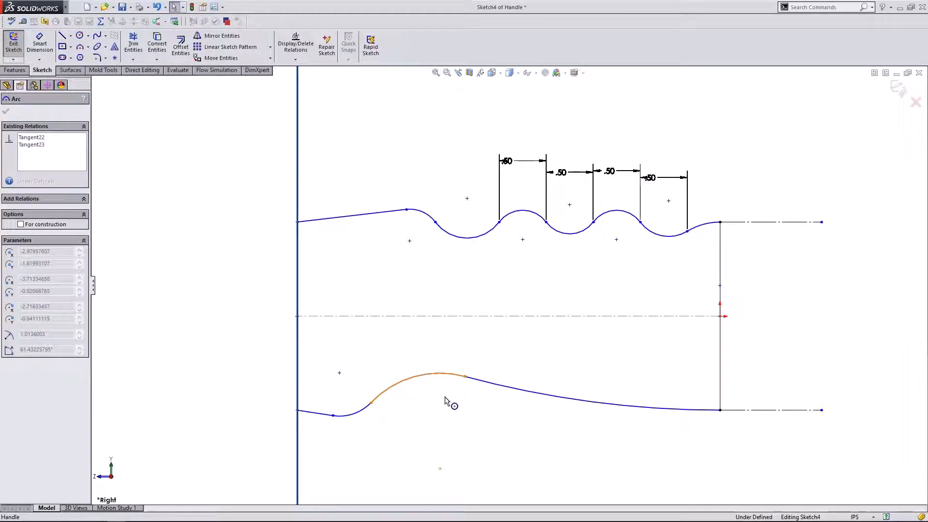
{"action": "left_click", "coordinate": [422, 402]}
{"action": "left_click_drag", "start_coordinate": [413, 379], "coordinate": [454, 412]}
{"action": "left_click", "coordinate": [456, 410]}
{"action": "left_click_drag", "start_coordinate": [465, 377], "coordinate": [460, 399]}
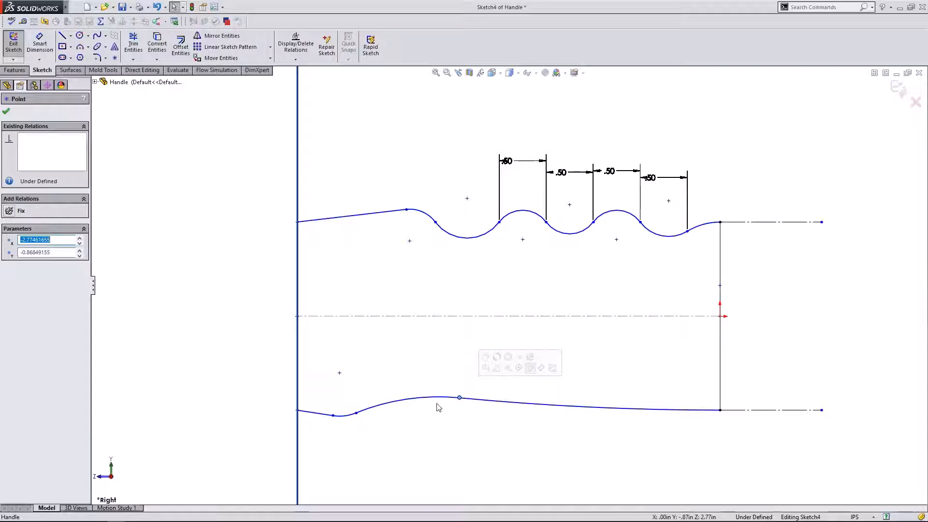
{"action": "left_click", "coordinate": [423, 412]}
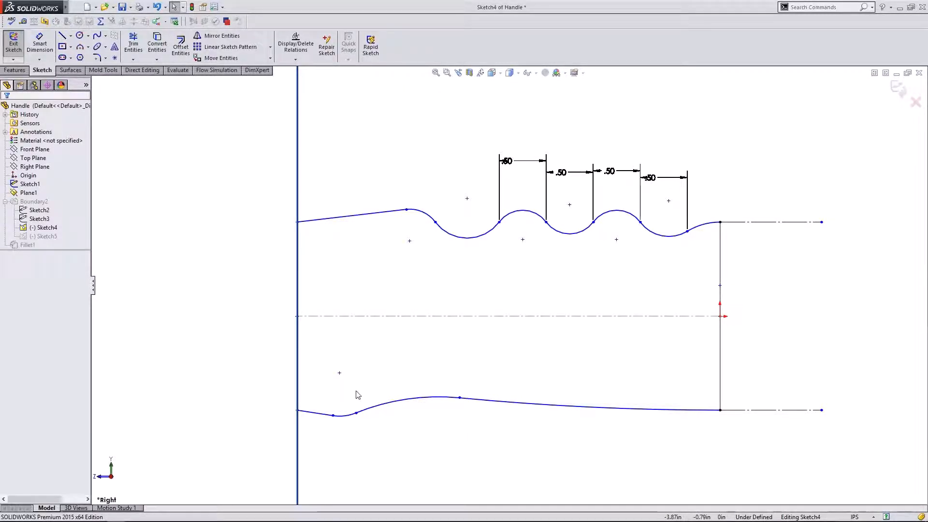
Step: Stretch the waist arc slightly toward the origin end, to a radius of about 2.46 in, and rebuild the handle
{"action": "left_click", "coordinate": [392, 401]}
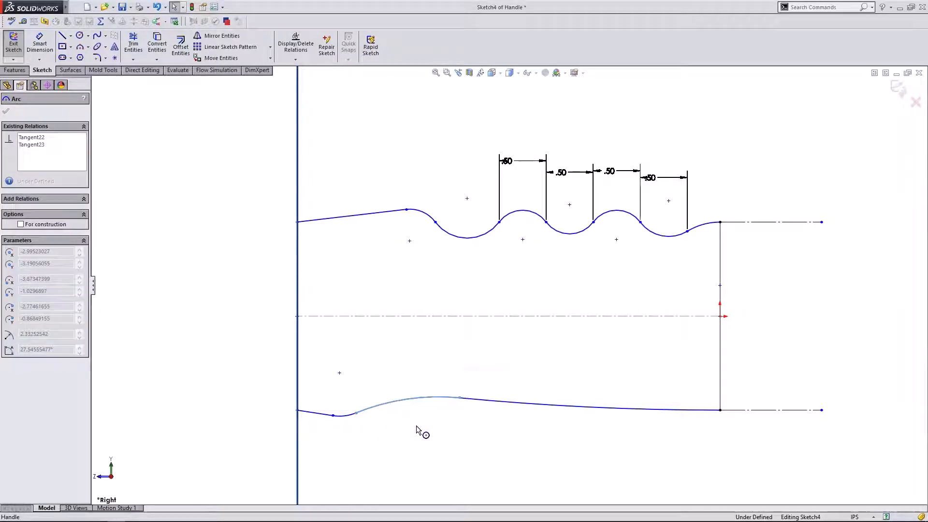
{"action": "left_click", "coordinate": [416, 425]}
{"action": "mouse_move", "coordinate": [459, 399]}
{"action": "left_mouse_down"}
{"action": "mouse_move", "coordinate": [491, 401]}
{"action": "mouse_move", "coordinate": [425, 377]}
{"action": "mouse_move", "coordinate": [480, 387]}
{"action": "mouse_move", "coordinate": [478, 402]}
{"action": "left_mouse_up"}
{"action": "left_click", "coordinate": [480, 428]}
{"action": "left_click", "coordinate": [898, 90]}
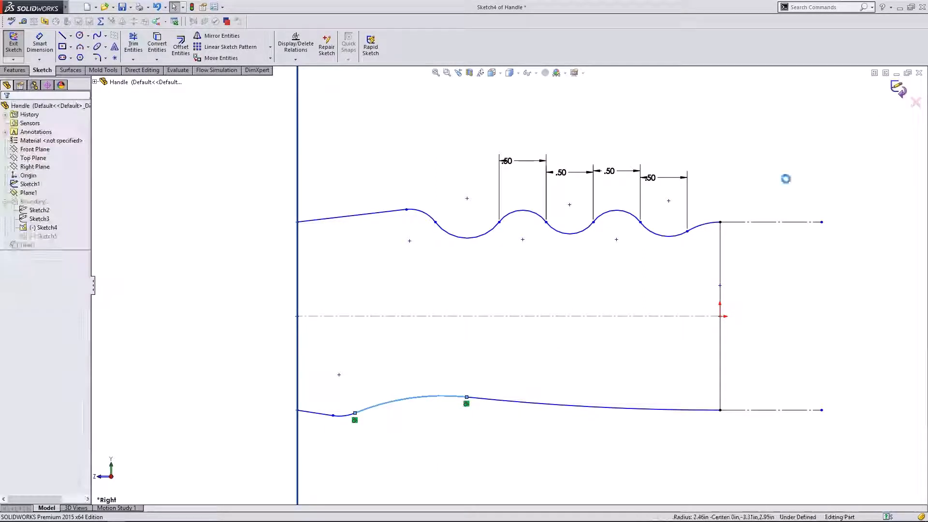
Step: Inspect the reshaped handle's end face, finger grooves and palm side from several angles and from the Right view
{"action": "middle_click_drag", "start_coordinate": [420, 355], "coordinate": [623, 349]}
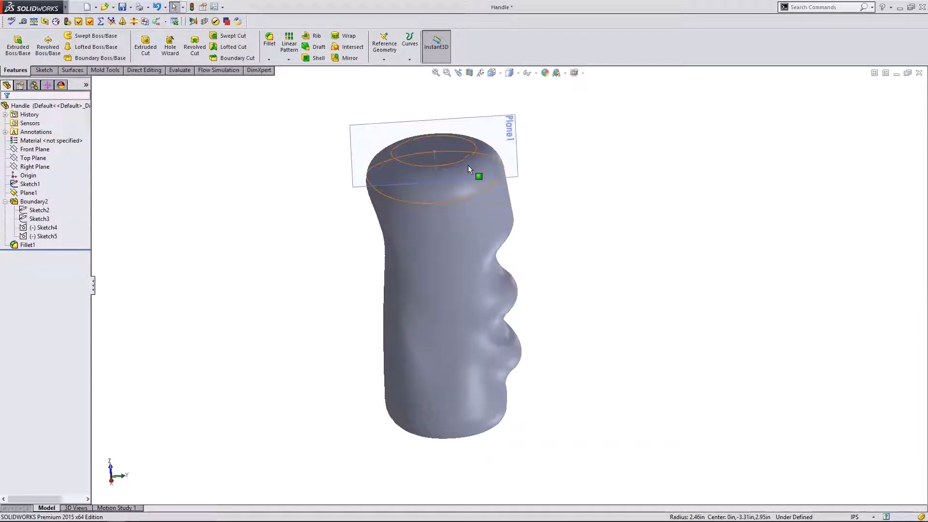
{"action": "left_click", "coordinate": [456, 154]}
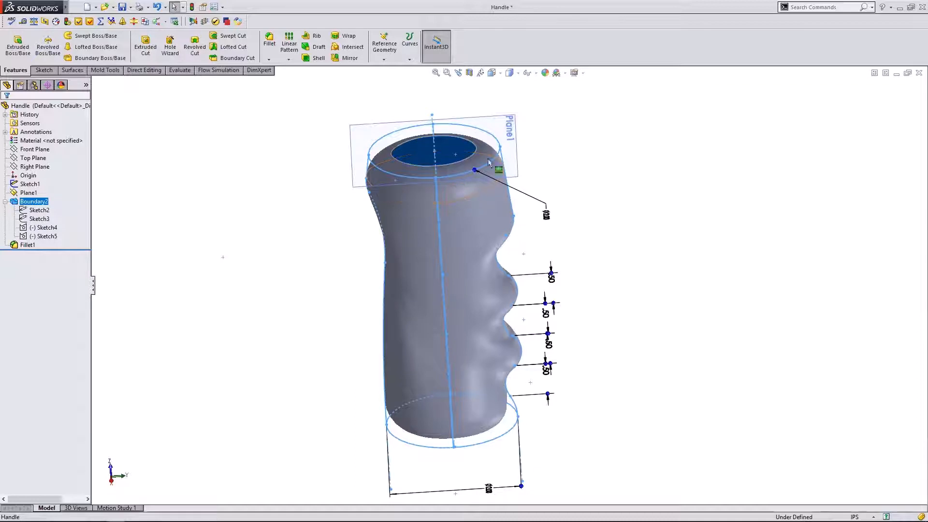
{"action": "middle_click_drag", "start_coordinate": [593, 211], "coordinate": [592, 243]}
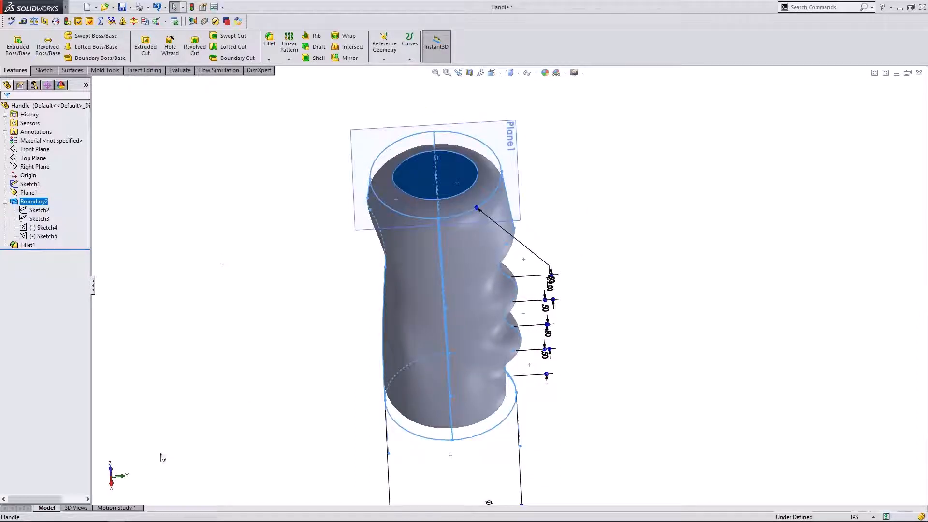
{"action": "left_click", "coordinate": [111, 486]}
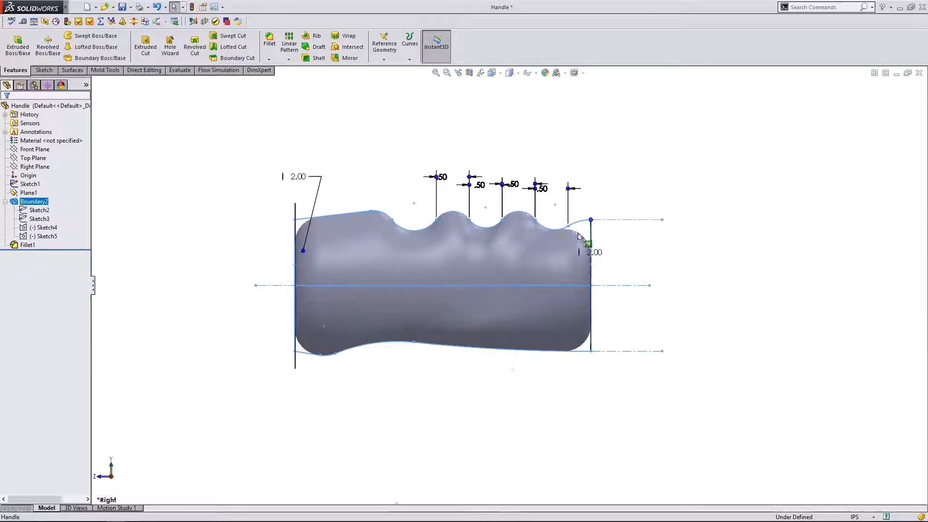
{"action": "left_click", "coordinate": [648, 255]}
{"action": "scroll", "coordinate": [648, 255], "scroll_direction": "down", "scroll_amount": 2}
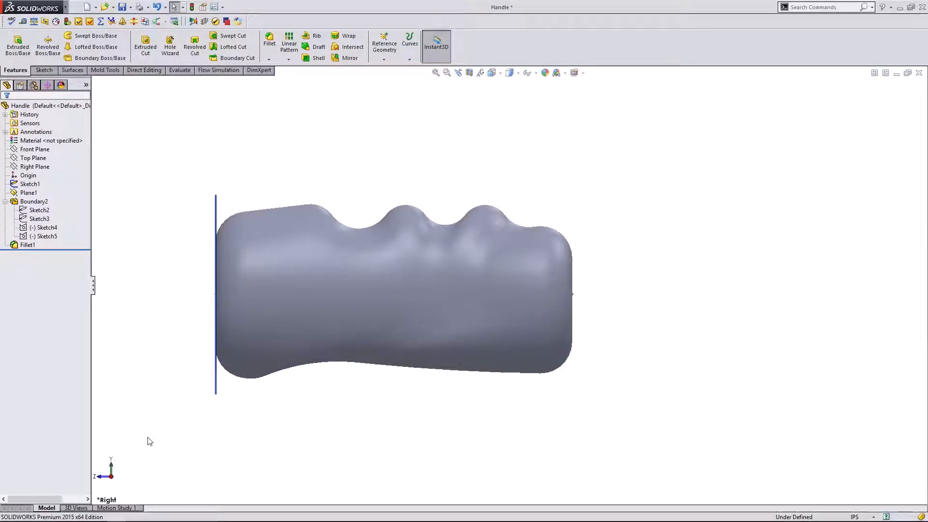
{"action": "left_click", "coordinate": [368, 324]}
{"action": "middle_click_drag", "start_coordinate": [385, 379], "coordinate": [479, 236]}
{"action": "middle_click_drag", "start_coordinate": [394, 252], "coordinate": [382, 268]}
{"action": "key", "text": "Escape"}
{"action": "middle_click_drag", "start_coordinate": [544, 283], "coordinate": [587, 244]}
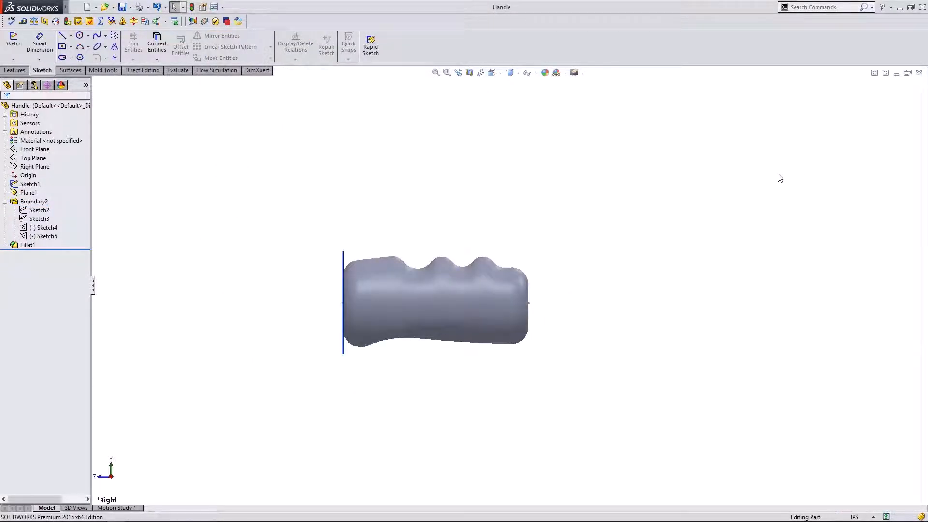
{"action": "scroll", "coordinate": [379, 311], "scroll_direction": "down", "scroll_amount": 2}
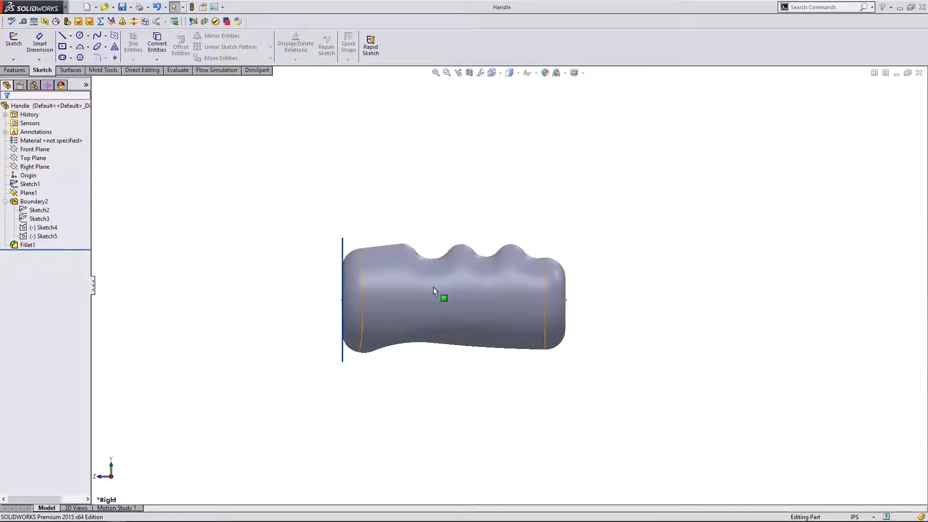
{"action": "scroll", "coordinate": [436, 286], "scroll_direction": "up", "scroll_amount": 1}
{"action": "scroll", "coordinate": [506, 283], "scroll_direction": "down", "scroll_amount": 1}
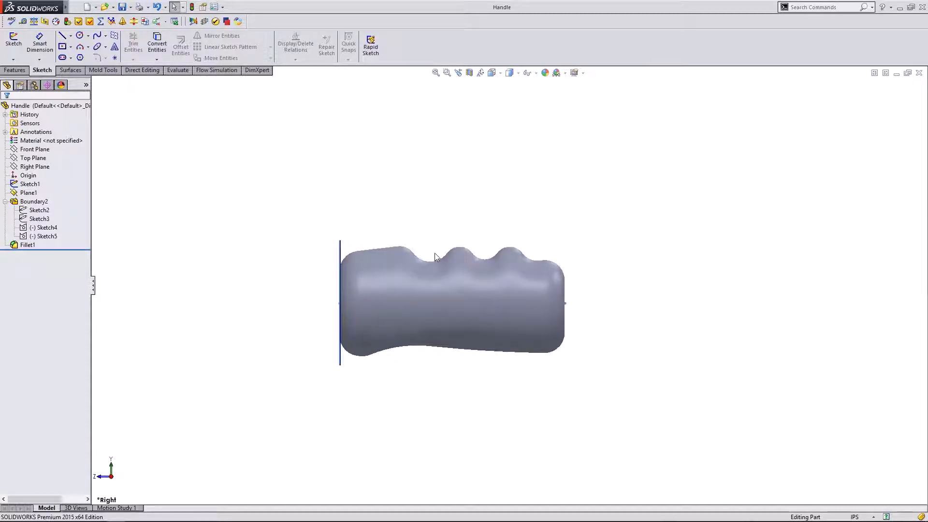
{"action": "middle_click_drag", "start_coordinate": [435, 257], "coordinate": [440, 286]}
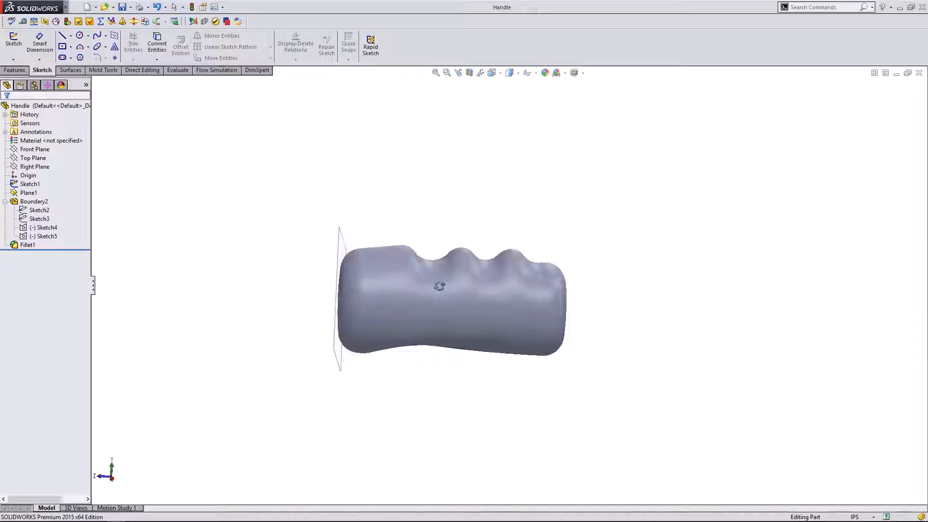
{"action": "left_click", "coordinate": [108, 483]}
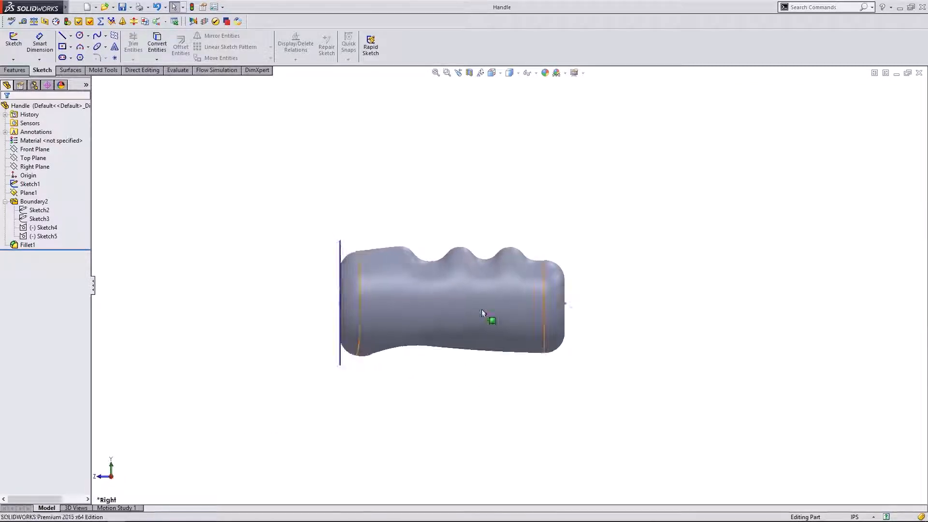
Step: Start a new sketch on the Right Plane
{"action": "left_click", "coordinate": [39, 227]}
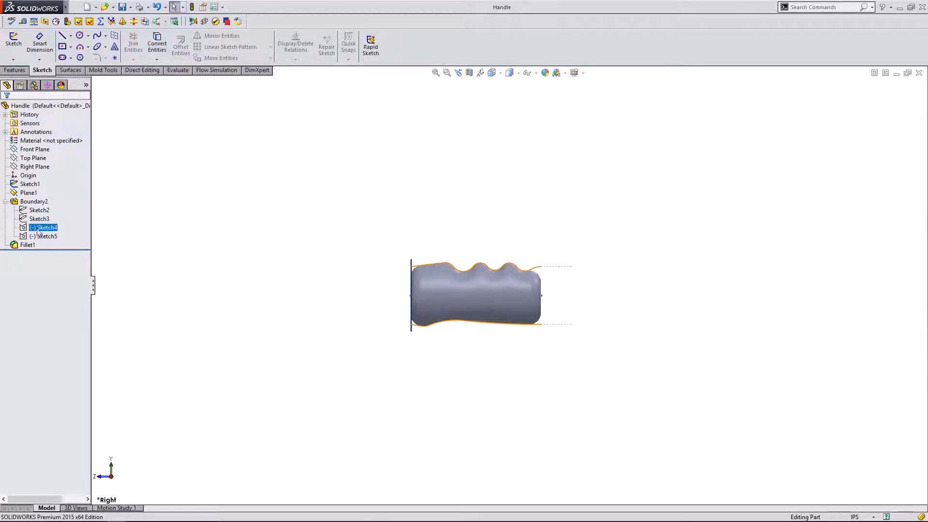
{"action": "left_click", "coordinate": [36, 228]}
{"action": "left_click", "coordinate": [35, 168]}
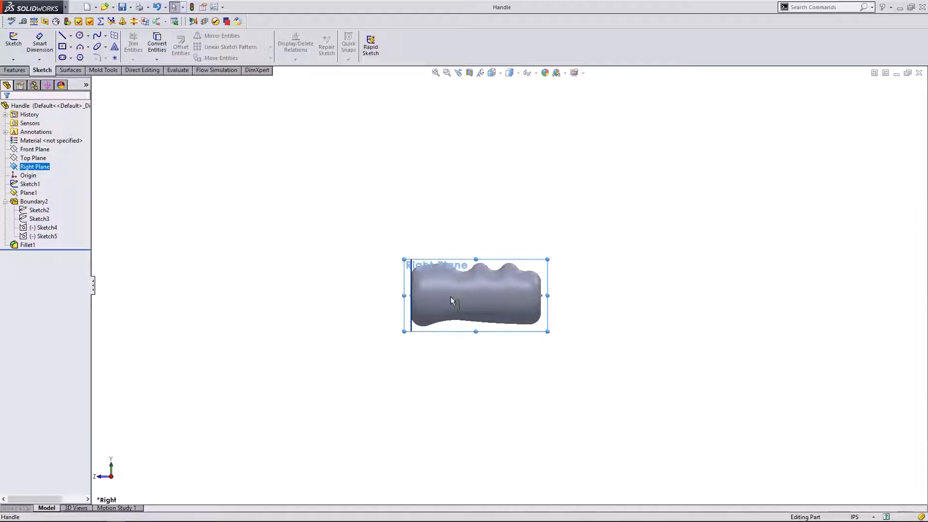
{"action": "scroll", "coordinate": [451, 297], "scroll_direction": "down", "scroll_amount": 3}
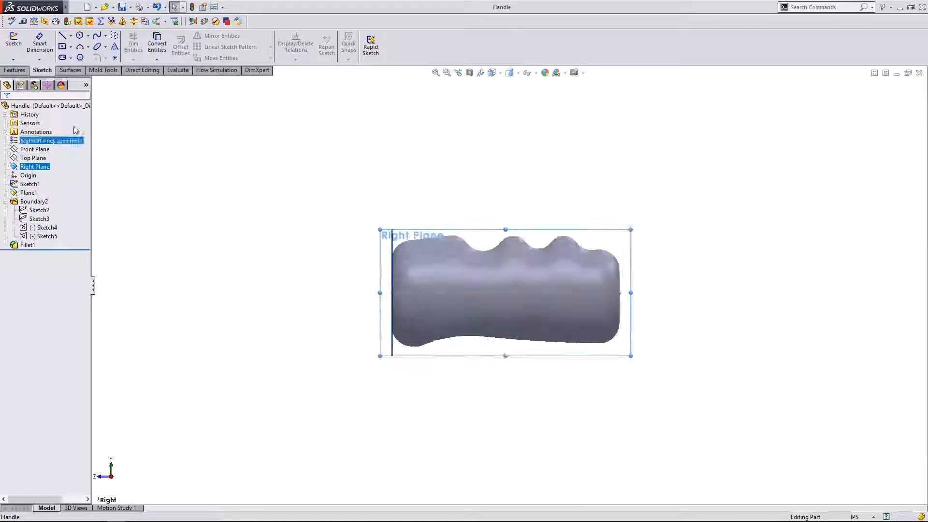
{"action": "left_click", "coordinate": [14, 47]}
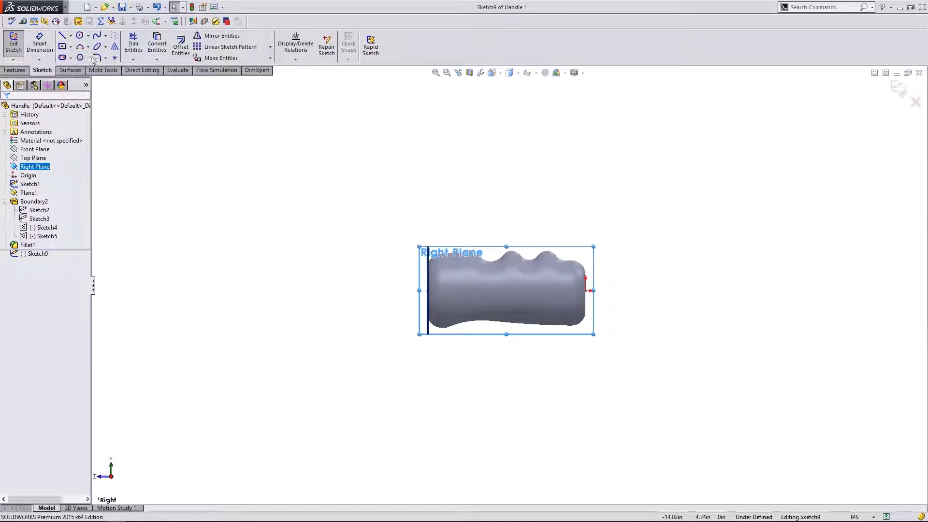
Step: Draw a long open spline about 95 in long, starting on the axis beyond the Plane1 end and winding back below the handle
{"action": "left_click", "coordinate": [97, 37]}
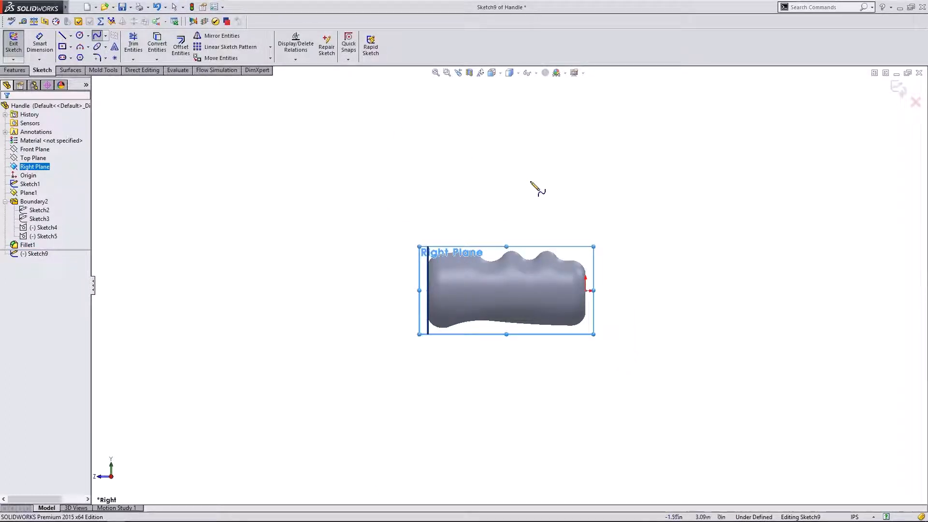
{"action": "scroll", "coordinate": [524, 198], "scroll_direction": "up", "scroll_amount": 2}
{"action": "scroll", "coordinate": [439, 300], "scroll_direction": "down", "scroll_amount": 1}
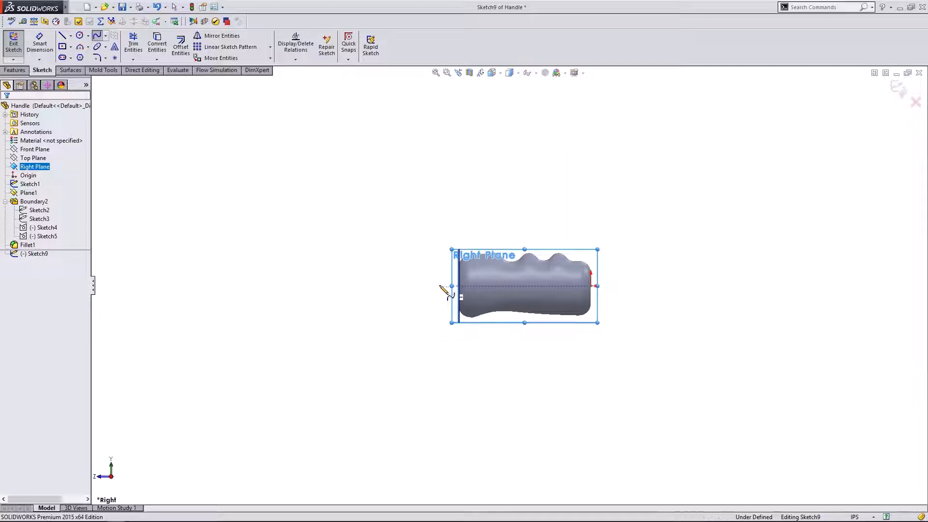
{"action": "left_click", "coordinate": [440, 286]}
{"action": "scroll", "coordinate": [375, 295], "scroll_direction": "up", "scroll_amount": 3}
{"action": "left_click", "coordinate": [339, 247]}
{"action": "scroll", "coordinate": [288, 265], "scroll_direction": "up", "scroll_amount": 3}
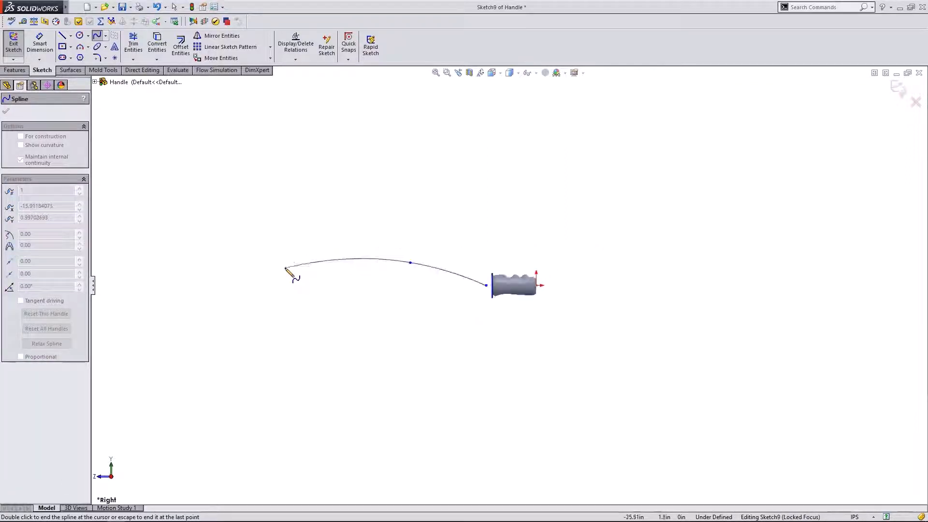
{"action": "scroll", "coordinate": [286, 268], "scroll_direction": "up", "scroll_amount": 1}
{"action": "scroll", "coordinate": [265, 313], "scroll_direction": "up", "scroll_amount": 2}
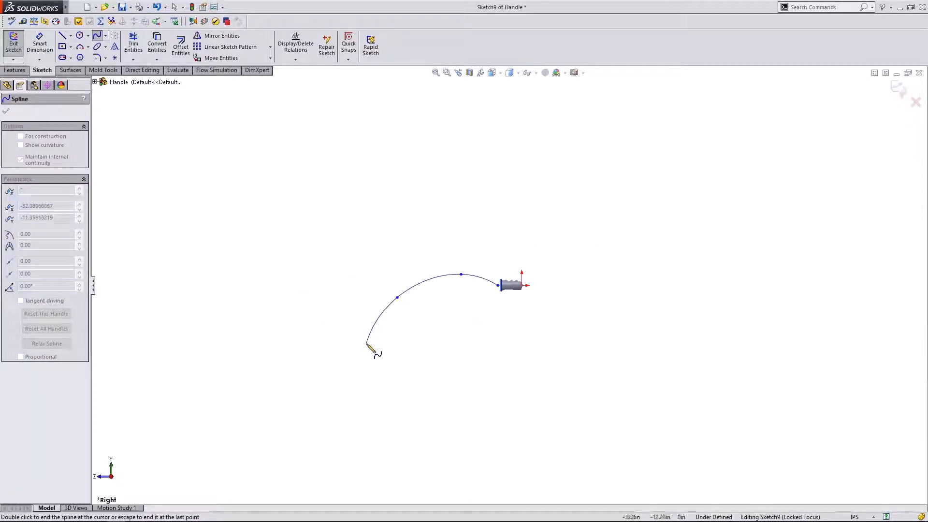
{"action": "scroll", "coordinate": [435, 297], "scroll_direction": "down", "scroll_amount": 3}
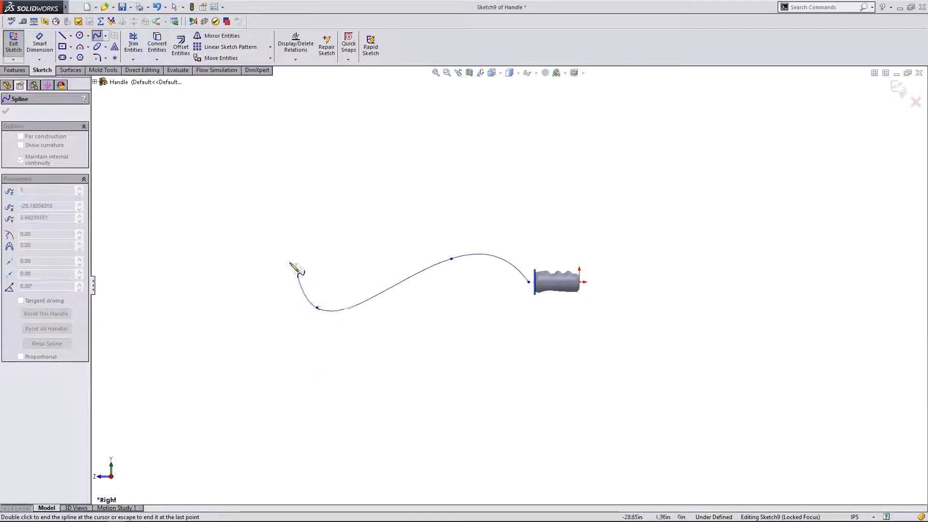
{"action": "left_click", "coordinate": [274, 255]}
{"action": "left_click", "coordinate": [210, 354]}
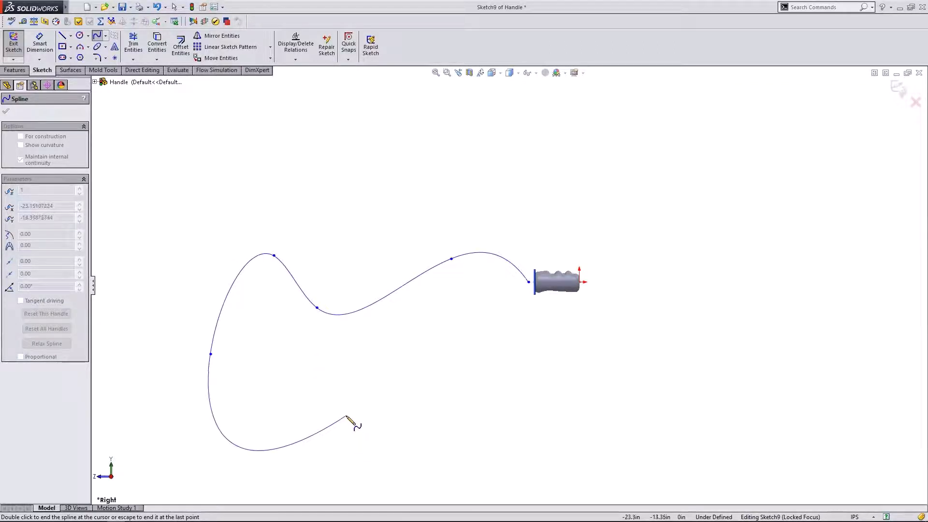
{"action": "left_click", "coordinate": [370, 439]}
{"action": "left_click", "coordinate": [431, 360]}
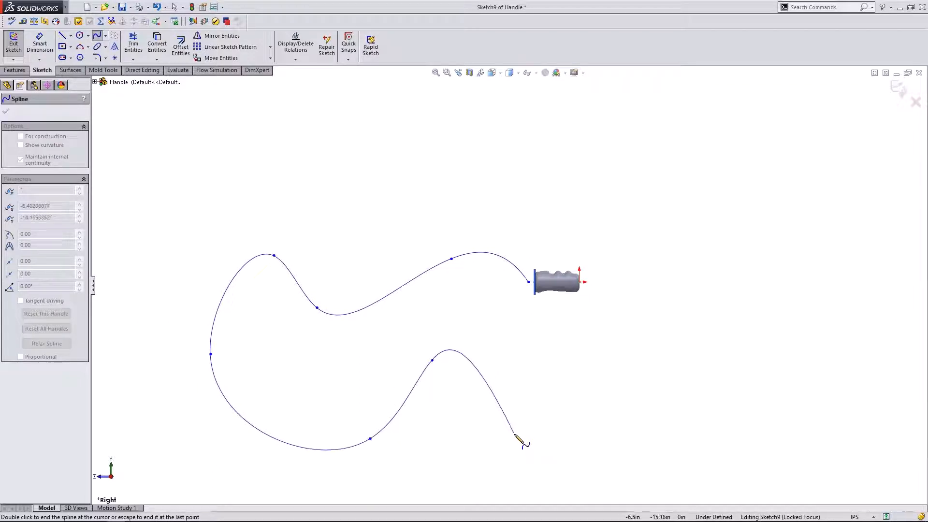
{"action": "left_click", "coordinate": [514, 434]}
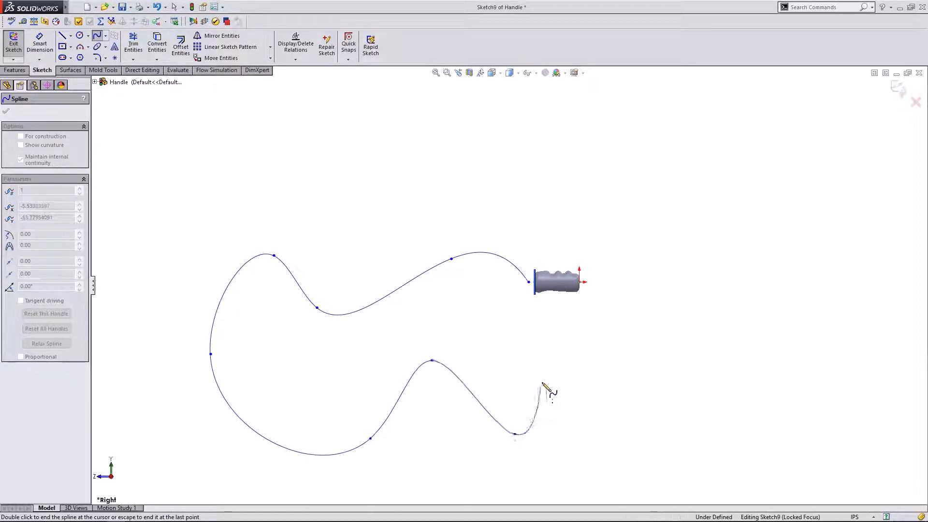
{"action": "left_click", "coordinate": [517, 361]}
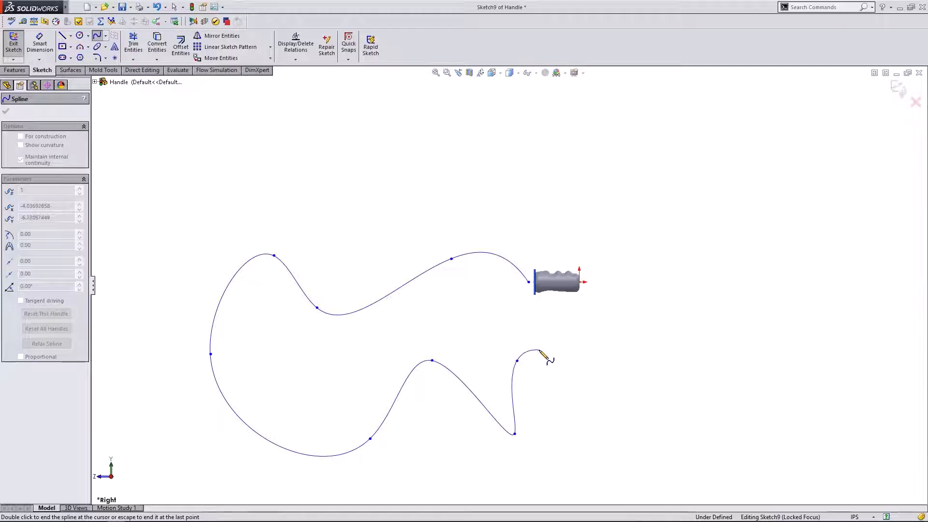
{"action": "right_click", "coordinate": [541, 352]}
{"action": "left_click", "coordinate": [553, 360]}
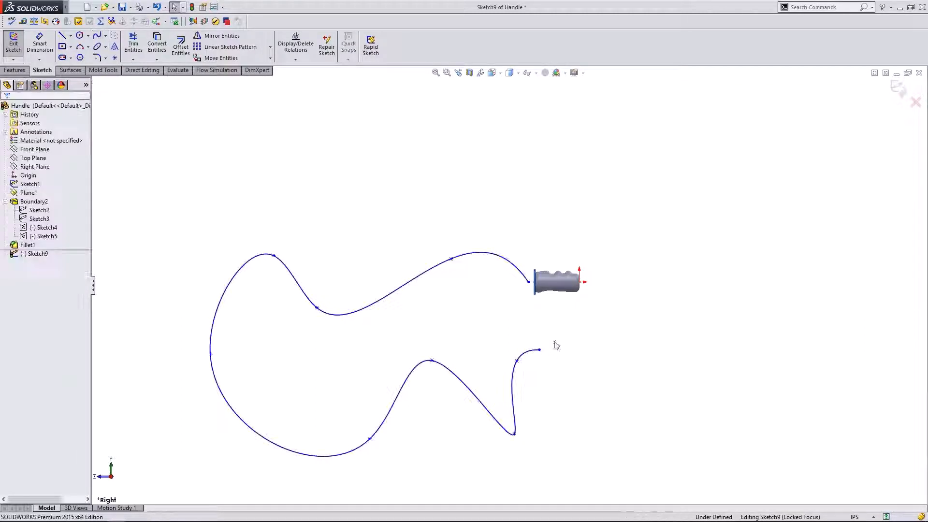
Step: Pull the spline's starting end farther from Plane1, make it leave nearly level with the handle's axis, and exit the sketch
{"action": "scroll", "coordinate": [555, 312], "scroll_direction": "down", "scroll_amount": 3}
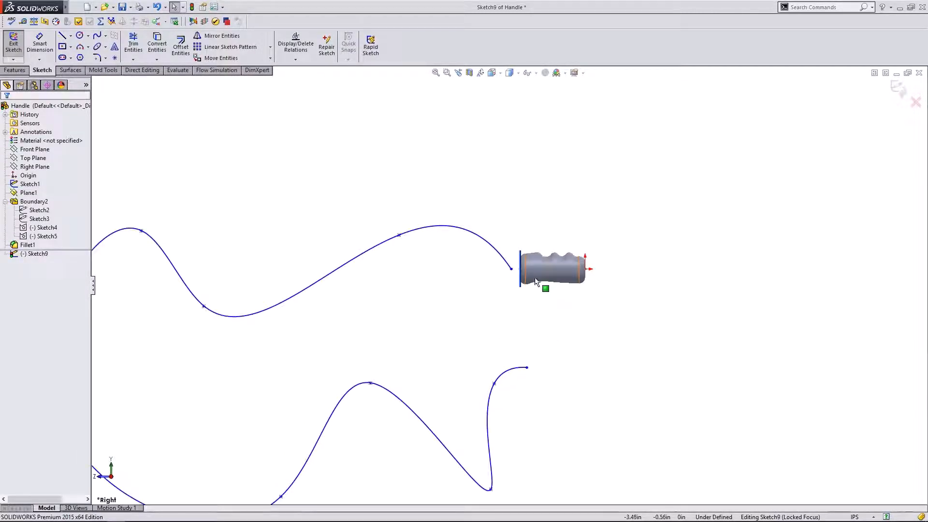
{"action": "scroll", "coordinate": [534, 280], "scroll_direction": "down", "scroll_amount": 3}
{"action": "mouse_move", "coordinate": [498, 266]}
{"action": "left_mouse_down"}
{"action": "mouse_move", "coordinate": [457, 279]}
{"action": "mouse_move", "coordinate": [464, 180]}
{"action": "mouse_move", "coordinate": [441, 263]}
{"action": "mouse_move", "coordinate": [434, 256]}
{"action": "left_mouse_up"}
{"action": "left_click", "coordinate": [431, 180]}
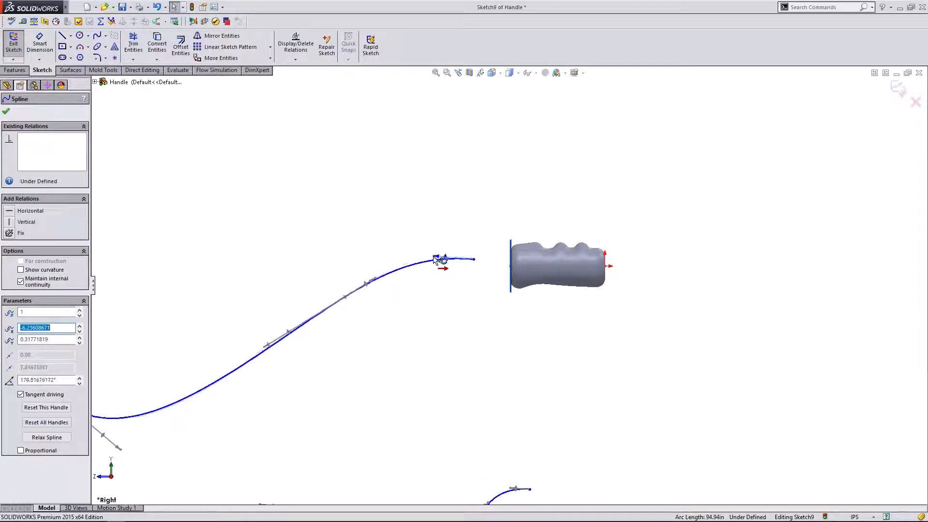
{"action": "left_click", "coordinate": [424, 212]}
{"action": "scroll", "coordinate": [431, 195], "scroll_direction": "up", "scroll_amount": 4}
{"action": "scroll", "coordinate": [520, 311], "scroll_direction": "down", "scroll_amount": 2}
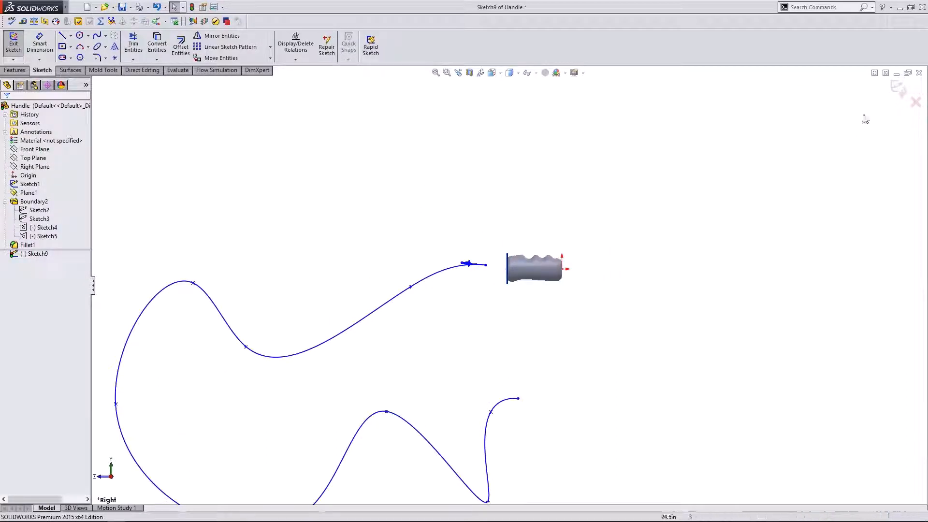
{"action": "left_click", "coordinate": [897, 96]}
{"action": "scroll", "coordinate": [605, 379], "scroll_direction": "up", "scroll_amount": 2}
{"action": "scroll", "coordinate": [601, 381], "scroll_direction": "down", "scroll_amount": 1}
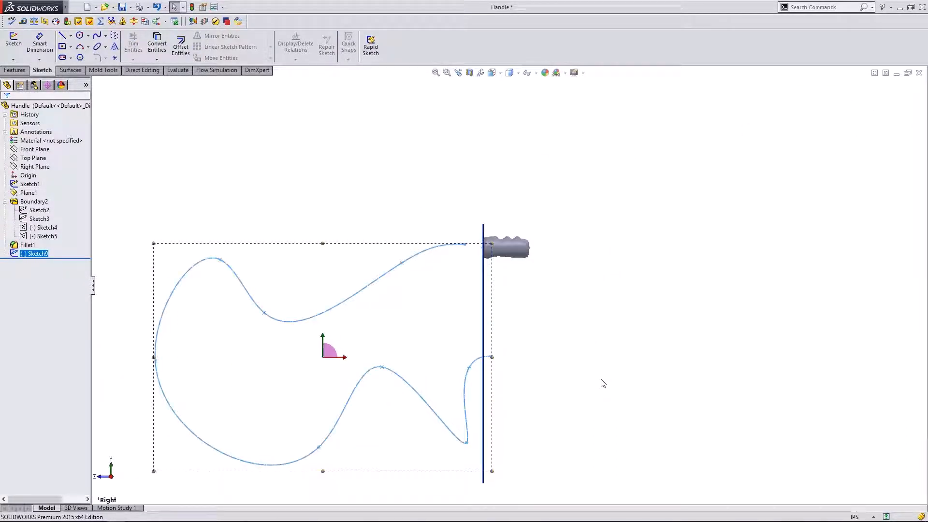
Step: Copy the long winding spline from its sketch in the handle part and exit the sketch
{"action": "double_click", "coordinate": [424, 256]}
{"action": "right_click", "coordinate": [424, 256]}
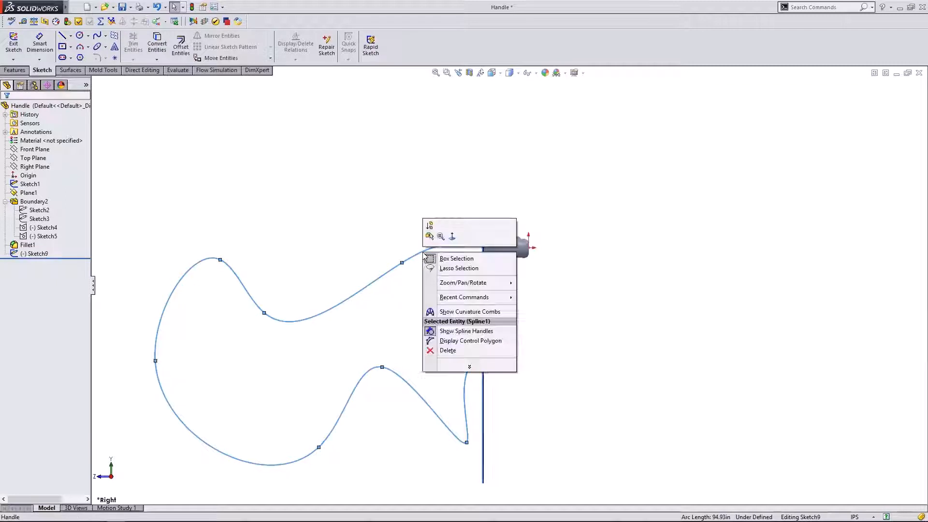
{"action": "mouse_move", "coordinate": [472, 368]}
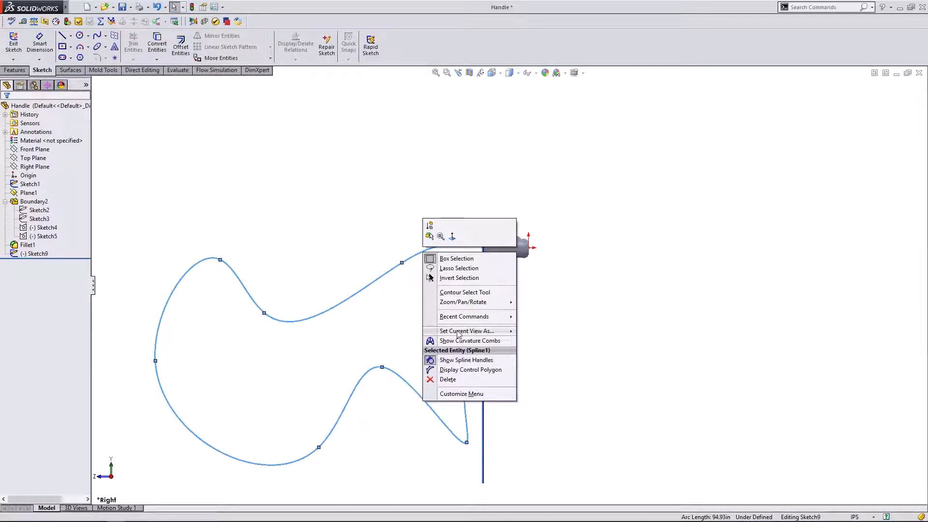
{"action": "left_click", "coordinate": [381, 309]}
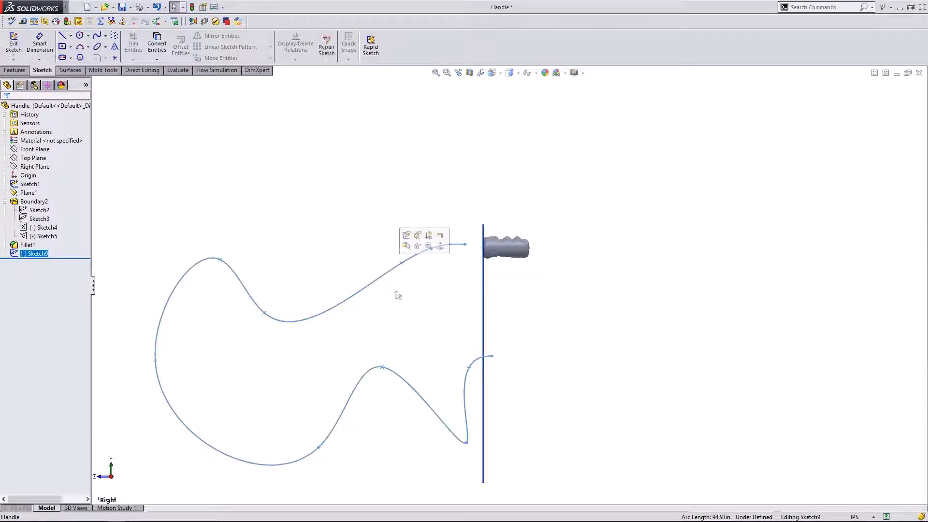
{"action": "double_click", "coordinate": [379, 213]}
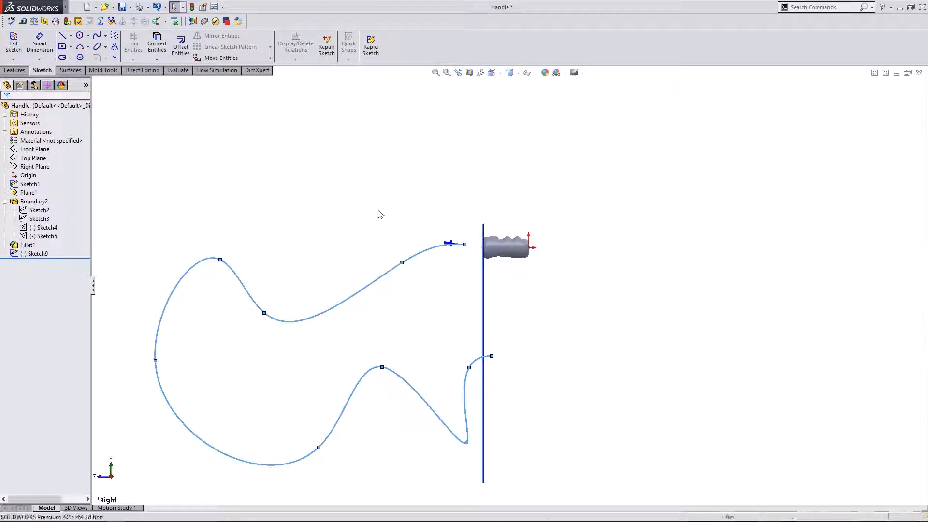
{"action": "scroll", "coordinate": [580, 221], "scroll_direction": "up", "scroll_amount": 2}
{"action": "scroll", "coordinate": [541, 347], "scroll_direction": "down", "scroll_amount": 1}
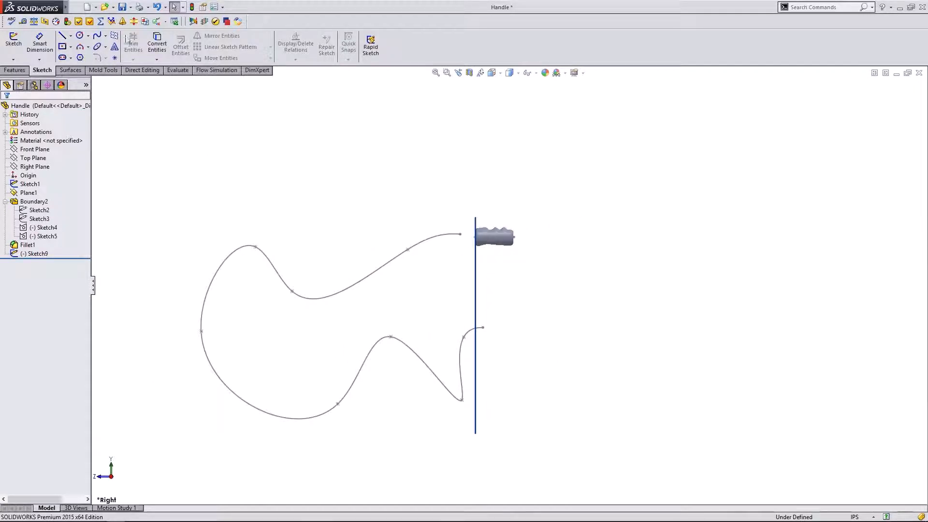
Step: Create a new part and start a sketch on its Right Plane
{"action": "left_click", "coordinate": [87, 8]}
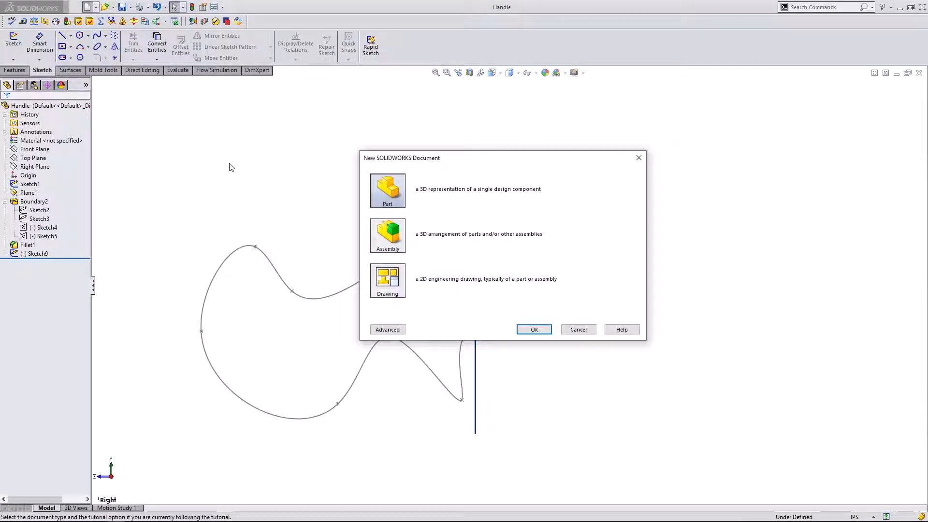
{"action": "left_click", "coordinate": [534, 330]}
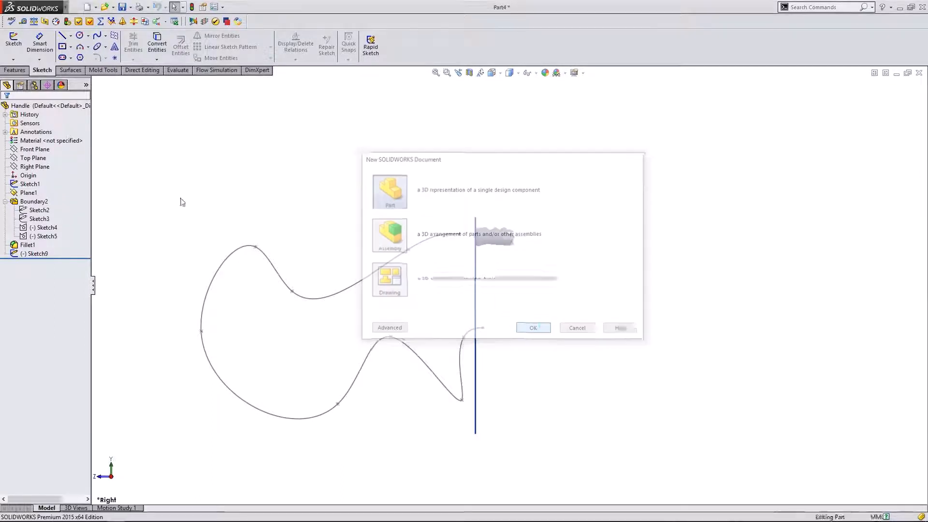
{"action": "left_click", "coordinate": [25, 150]}
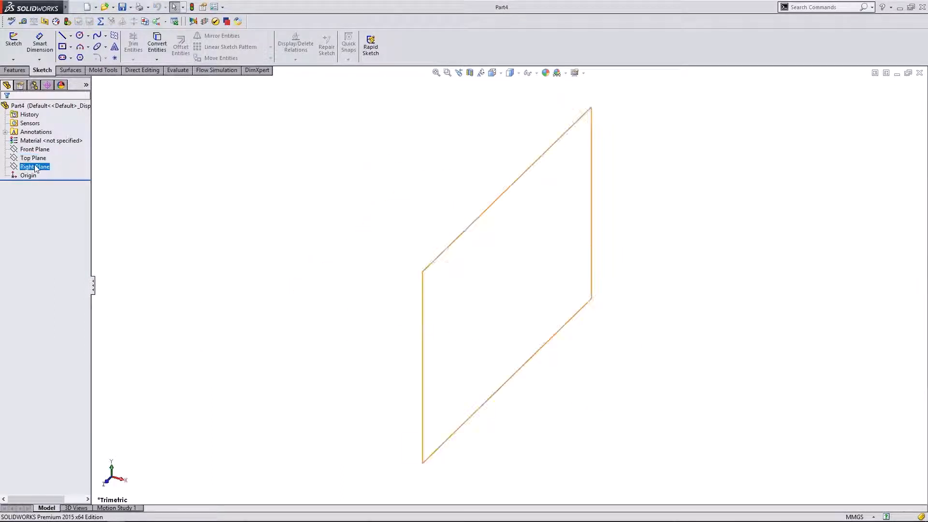
{"action": "left_click", "coordinate": [36, 168]}
{"action": "left_click", "coordinate": [14, 41]}
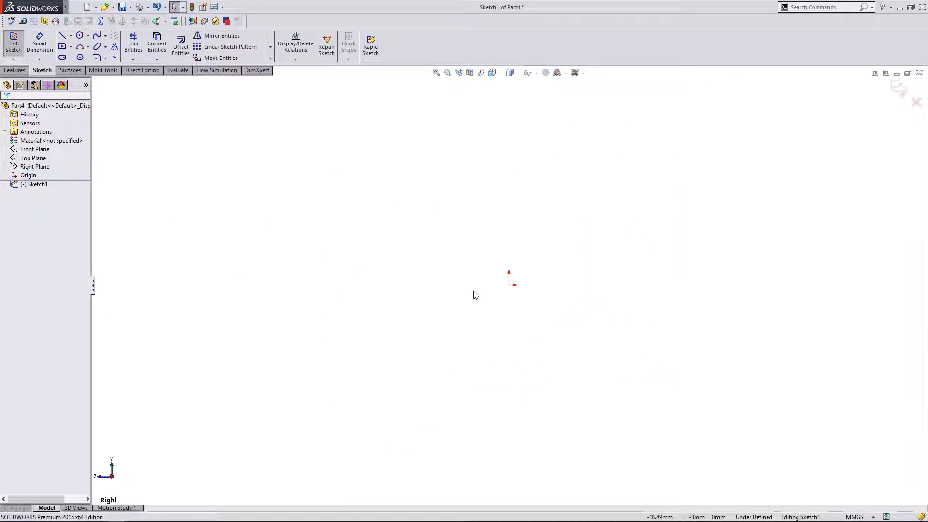
Step: Delete the pasted spline, set the part's units to IPS, and leave the empty sketch
{"action": "scroll", "coordinate": [458, 292], "scroll_direction": "up", "scroll_amount": 5}
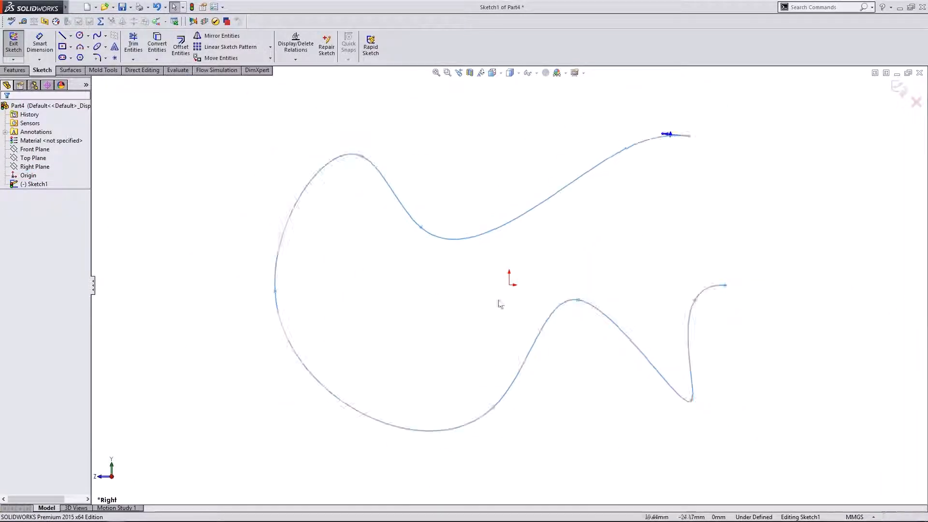
{"action": "key", "text": "Delete"}
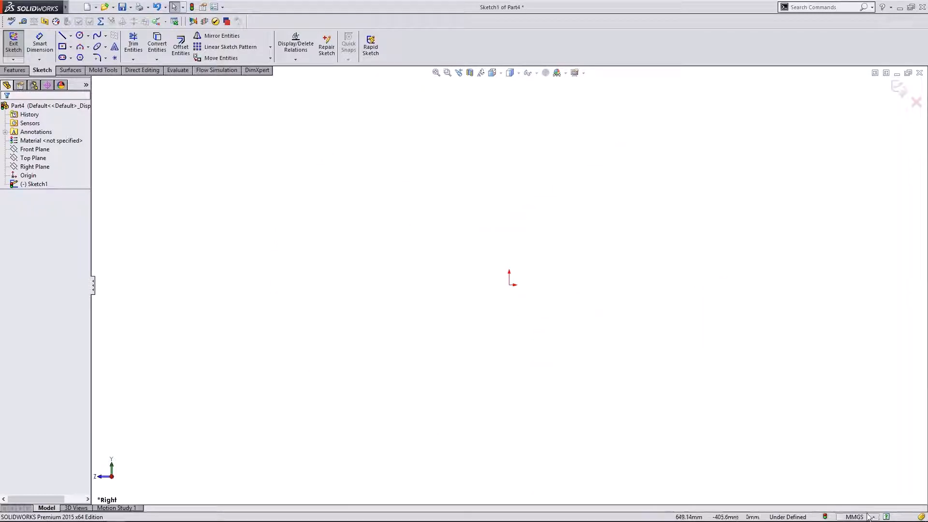
{"action": "left_click", "coordinate": [864, 518]}
{"action": "left_click", "coordinate": [824, 491]}
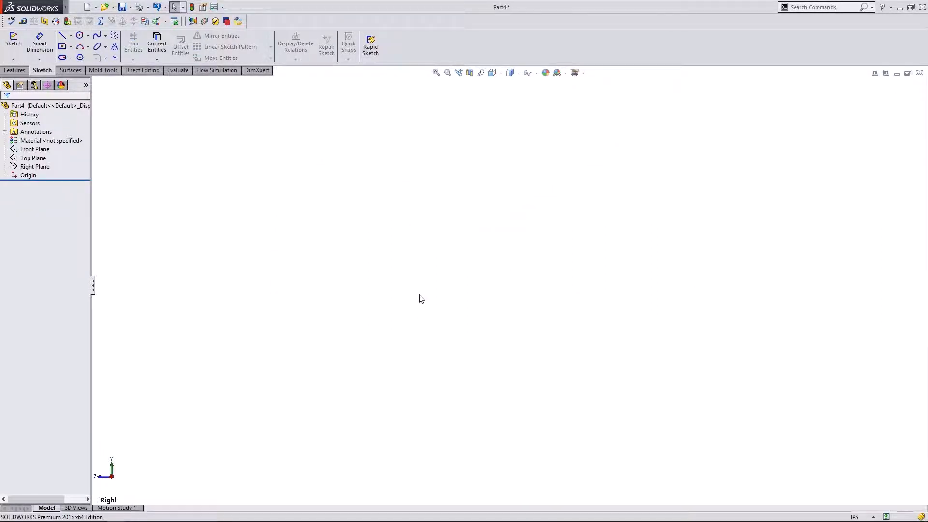
Step: Start a new sketch on the Right Plane and paste the copied spline into it
{"action": "left_click", "coordinate": [30, 159]}
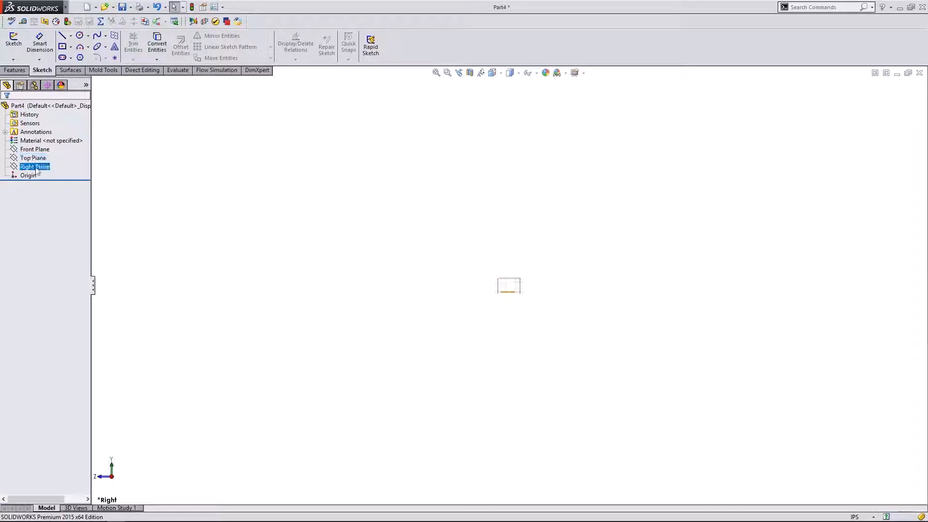
{"action": "left_click", "coordinate": [35, 167]}
{"action": "left_click", "coordinate": [14, 42]}
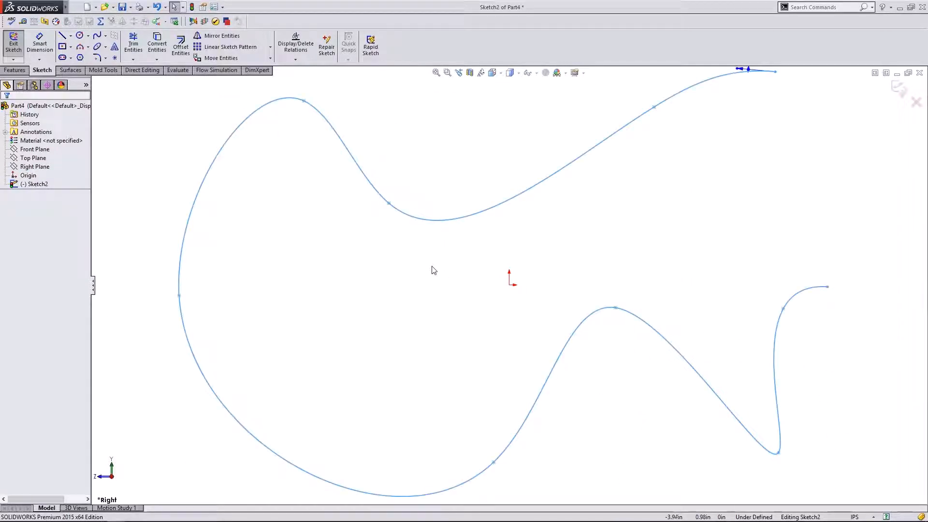
Step: Move the whole spline so its upper end lies near the origin and attach that endpoint to the origin
{"action": "left_click_drag", "start_coordinate": [519, 230], "coordinate": [357, 352]}
{"action": "scroll", "coordinate": [500, 281], "scroll_direction": "down", "scroll_amount": 1}
{"action": "scroll", "coordinate": [500, 282], "scroll_direction": "down", "scroll_amount": 4}
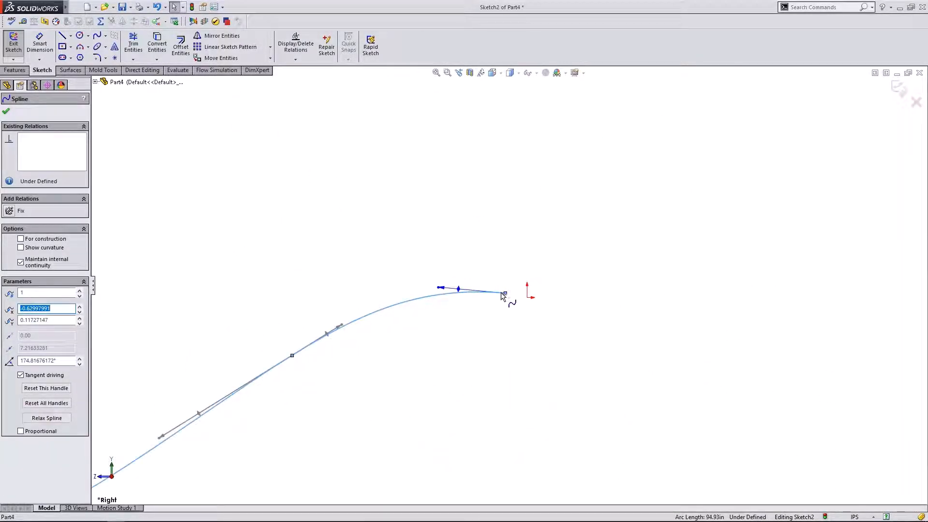
{"action": "left_click_drag", "start_coordinate": [506, 292], "coordinate": [527, 297]}
{"action": "left_click", "coordinate": [482, 272]}
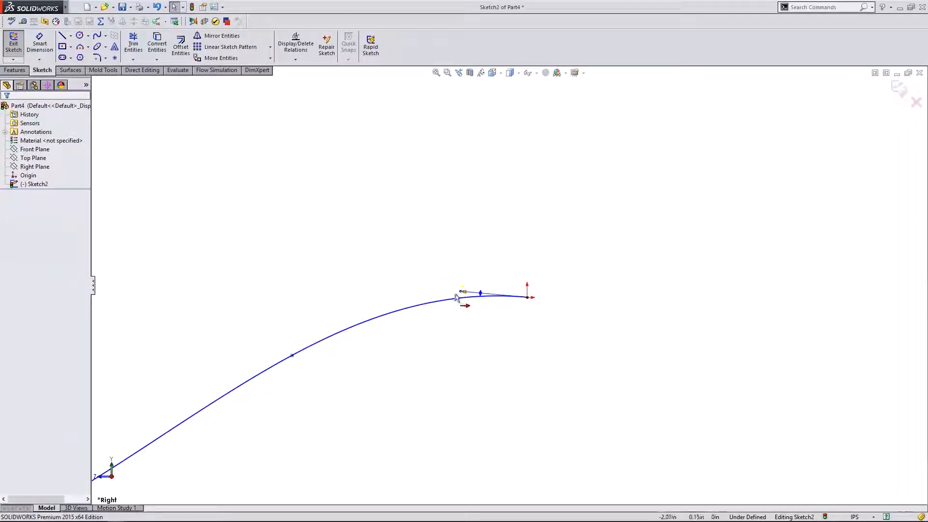
Step: Adjust the spline's tangent handle at the origin to leave nearly horizontally, at about 177.6°, and exit the sketch
{"action": "left_click_drag", "start_coordinate": [459, 292], "coordinate": [435, 294]}
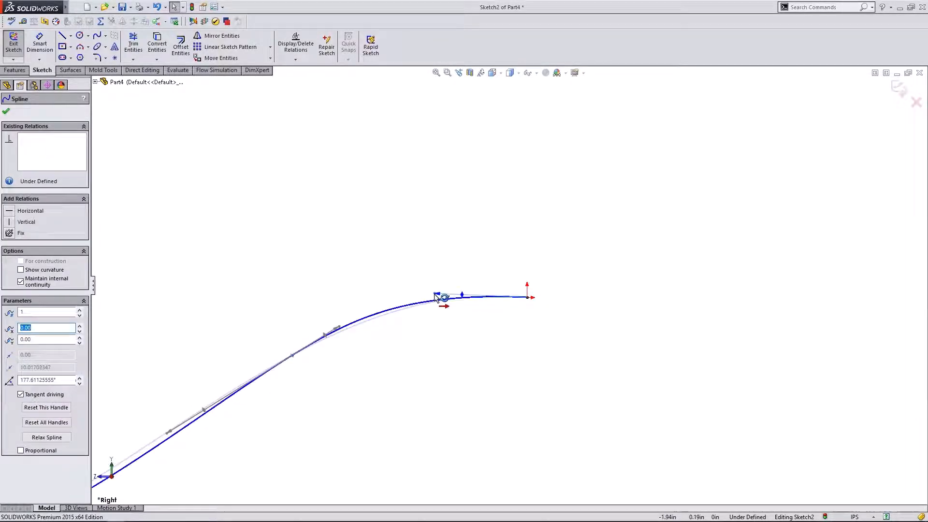
{"action": "left_click", "coordinate": [400, 244]}
{"action": "scroll", "coordinate": [402, 247], "scroll_direction": "up", "scroll_amount": 3}
{"action": "scroll", "coordinate": [570, 285], "scroll_direction": "down", "scroll_amount": 2}
{"action": "scroll", "coordinate": [519, 308], "scroll_direction": "up", "scroll_amount": 10}
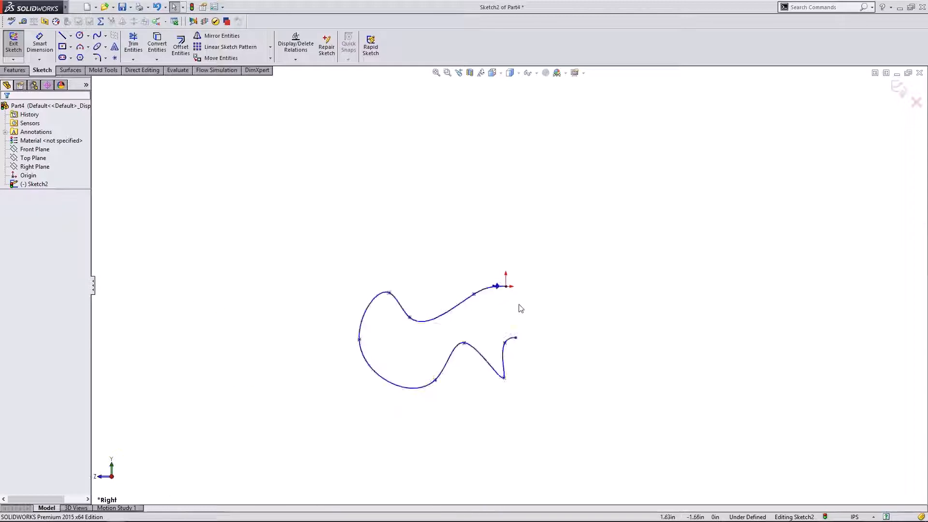
{"action": "scroll", "coordinate": [558, 301], "scroll_direction": "down", "scroll_amount": 2}
{"action": "left_click", "coordinate": [899, 90]}
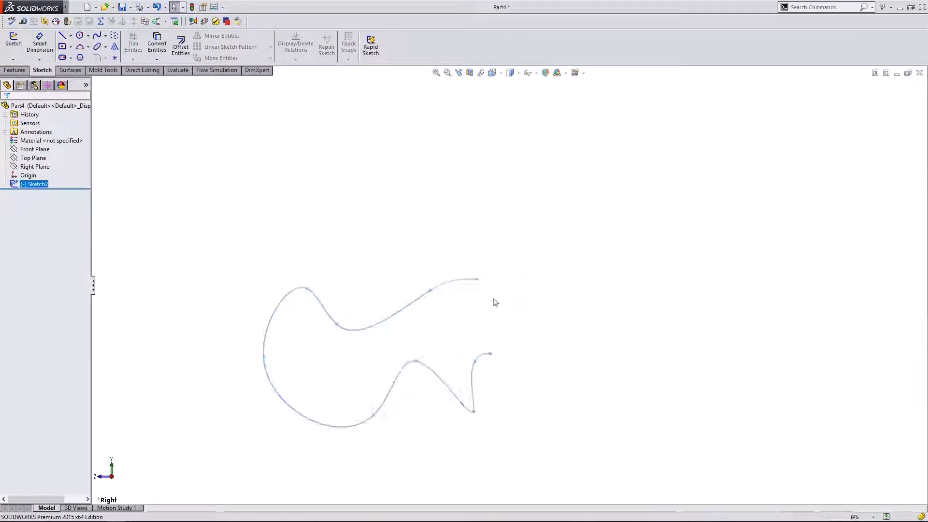
Step: Start a sketch on the Front Plane and draw a 0.125 in diameter circle centred on the spline's end at the origin
{"action": "scroll", "coordinate": [493, 302], "scroll_direction": "down", "scroll_amount": 4}
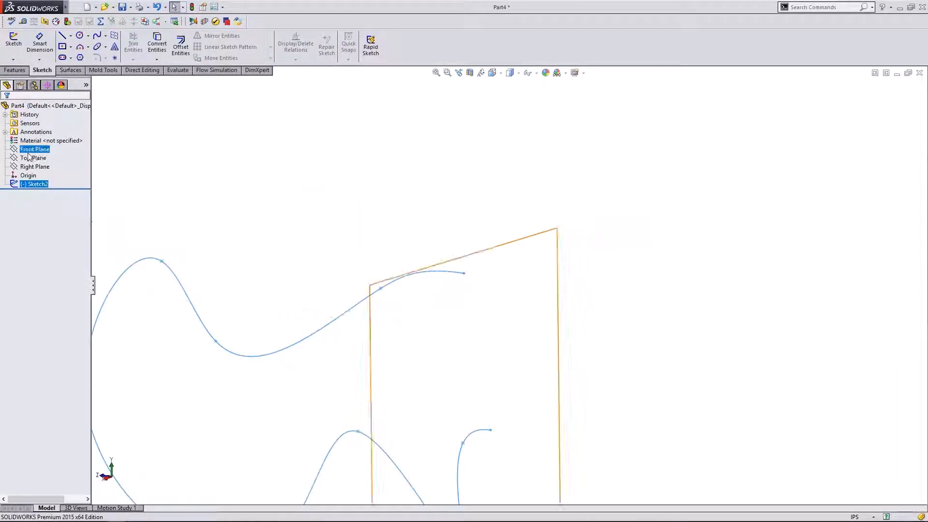
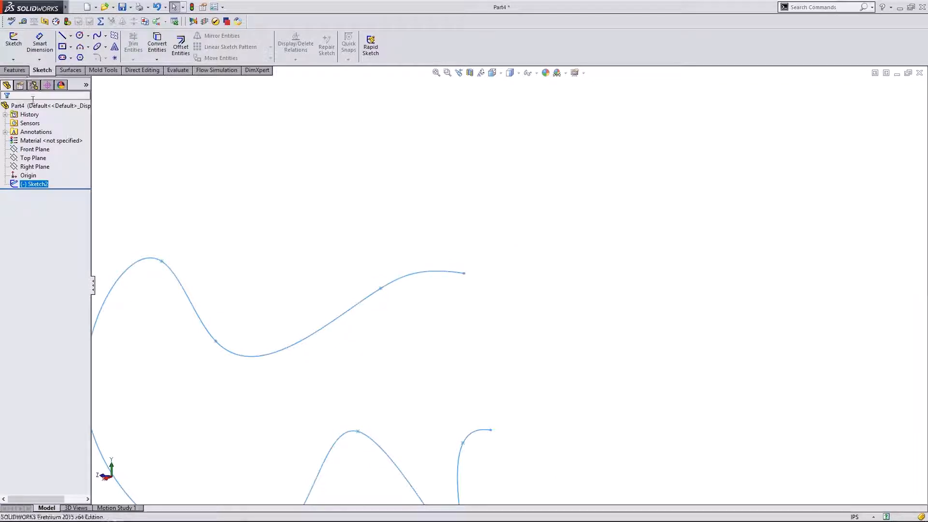
{"action": "left_click", "coordinate": [34, 149]}
{"action": "mouse_move", "coordinate": [311, 178]}
{"action": "middle_mouse_down"}
{"action": "mouse_move", "coordinate": [359, 174]}
{"action": "mouse_move", "coordinate": [311, 174]}
{"action": "middle_mouse_up"}
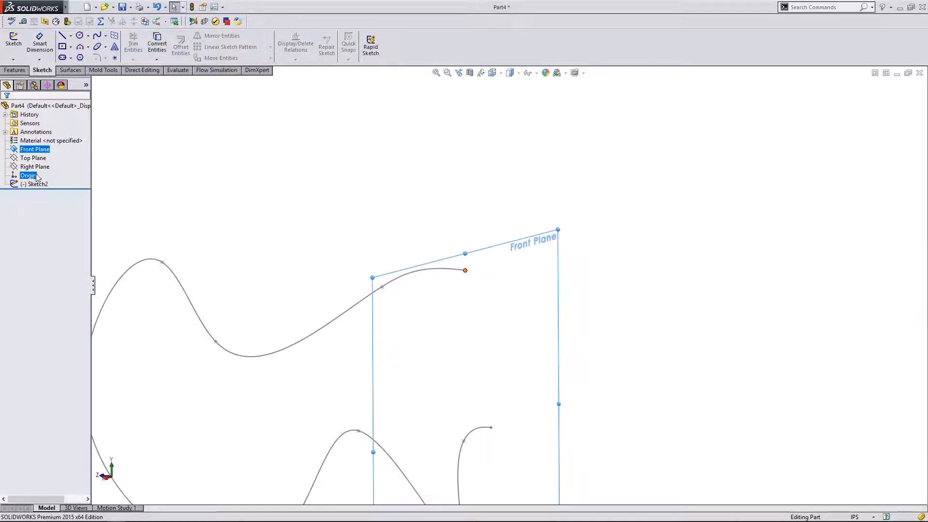
{"action": "left_click", "coordinate": [20, 53]}
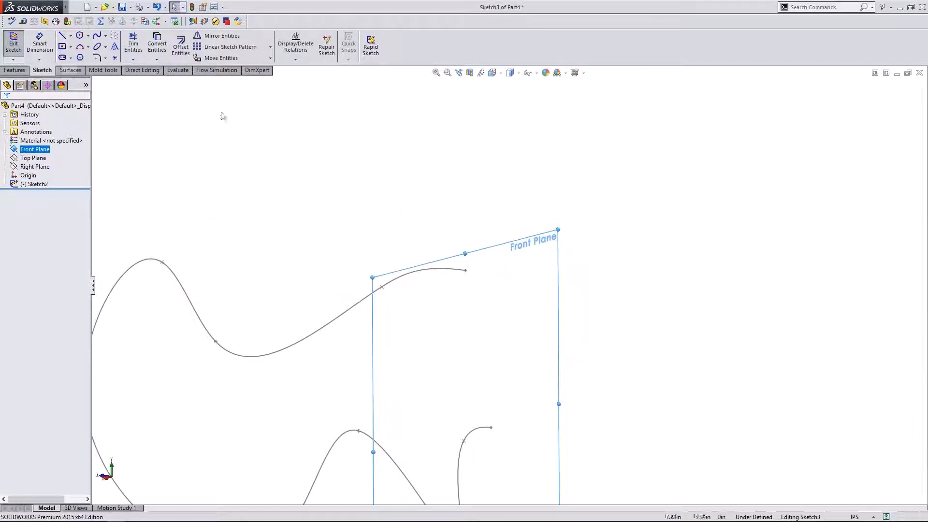
{"action": "left_click", "coordinate": [81, 36]}
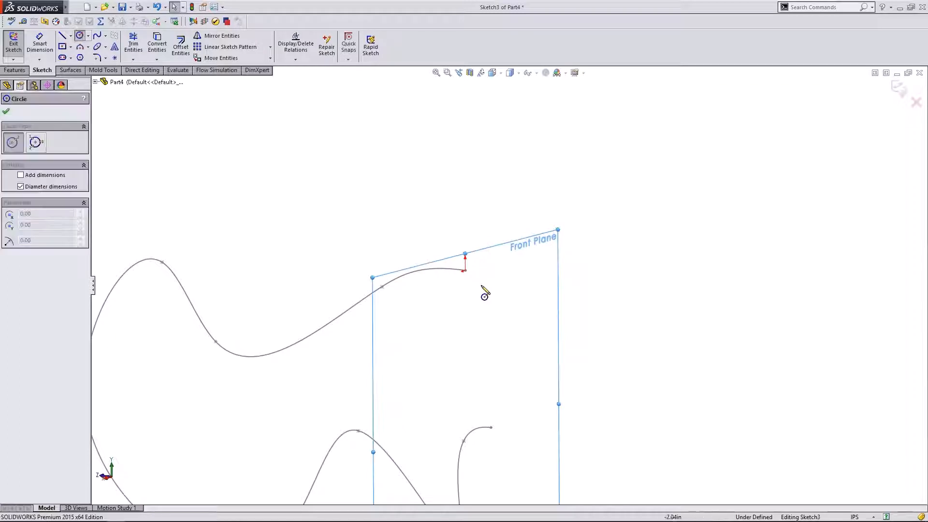
{"action": "left_click", "coordinate": [465, 271]}
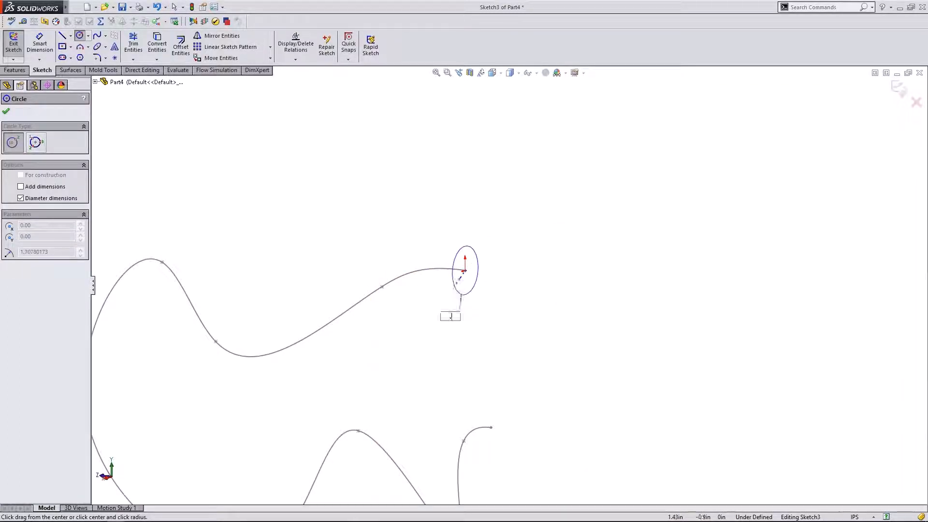
{"action": "left_click", "coordinate": [464, 272]}
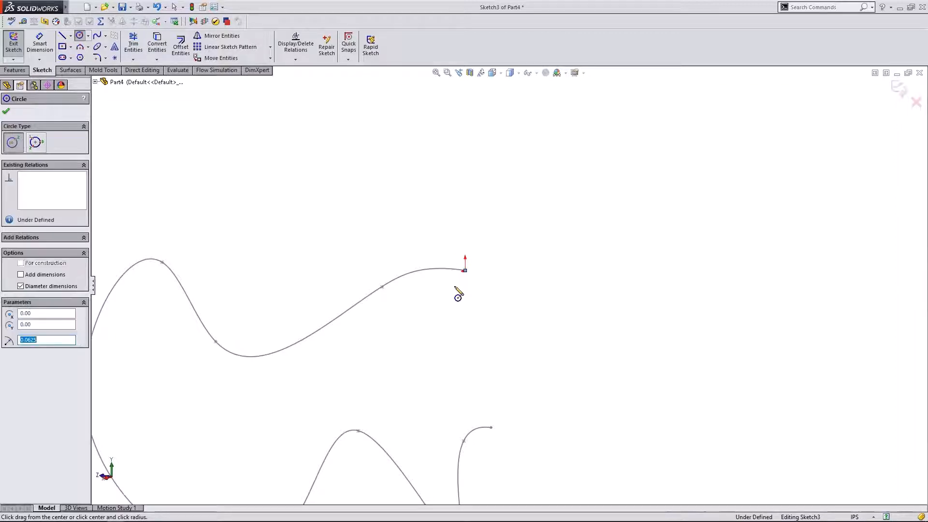
Step: Examine the small circle at the origin up close and its size relative to the whole spline
{"action": "scroll", "coordinate": [466, 276], "scroll_direction": "down", "scroll_amount": 13}
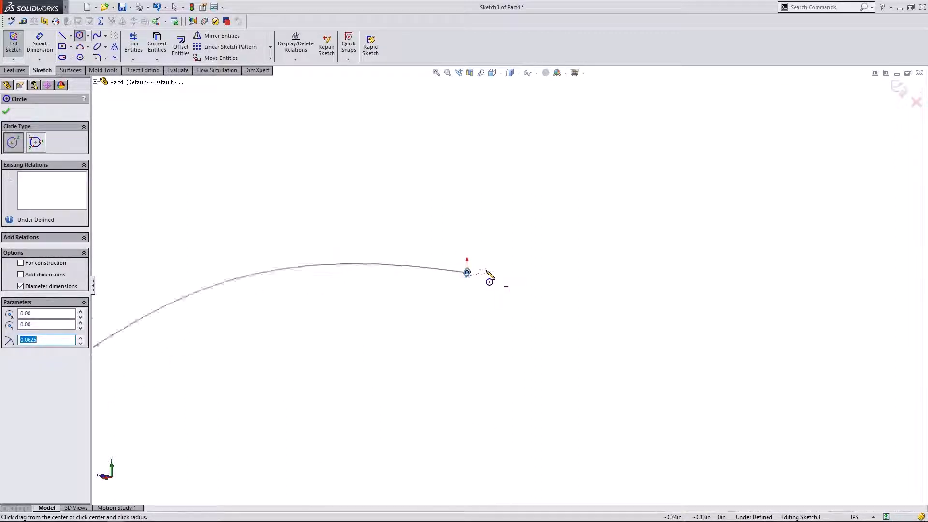
{"action": "key", "text": "Escape"}
{"action": "left_click", "coordinate": [469, 279]}
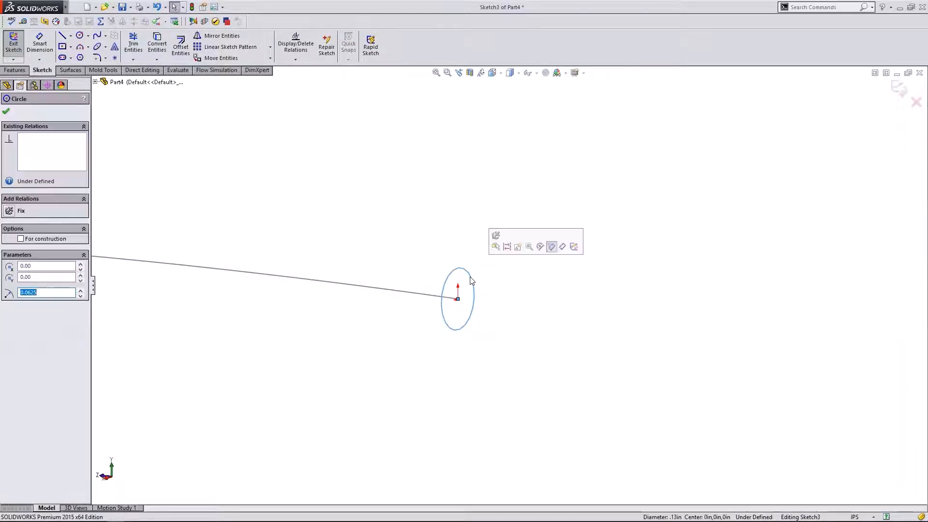
{"action": "left_click", "coordinate": [456, 233]}
{"action": "scroll", "coordinate": [459, 239], "scroll_direction": "up", "scroll_amount": 1}
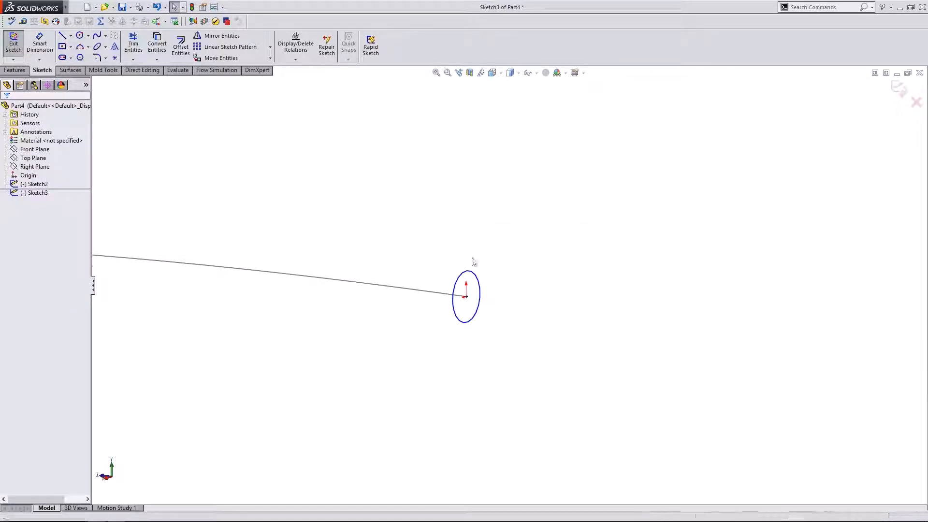
{"action": "scroll", "coordinate": [473, 263], "scroll_direction": "down", "scroll_amount": 2}
{"action": "left_click", "coordinate": [474, 278]}
{"action": "left_click", "coordinate": [471, 227]}
{"action": "scroll", "coordinate": [475, 230], "scroll_direction": "up", "scroll_amount": 4}
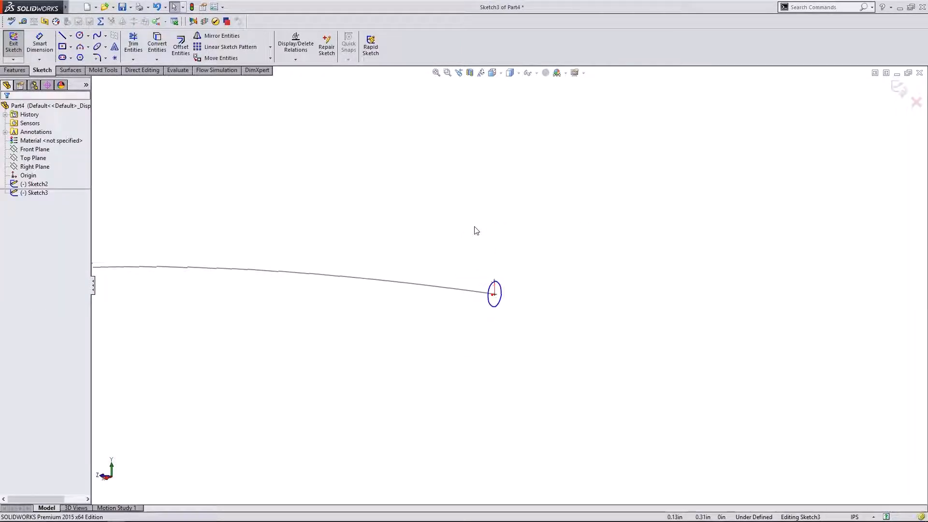
{"action": "scroll", "coordinate": [479, 237], "scroll_direction": "up", "scroll_amount": 3}
{"action": "scroll", "coordinate": [515, 349], "scroll_direction": "down", "scroll_amount": 1}
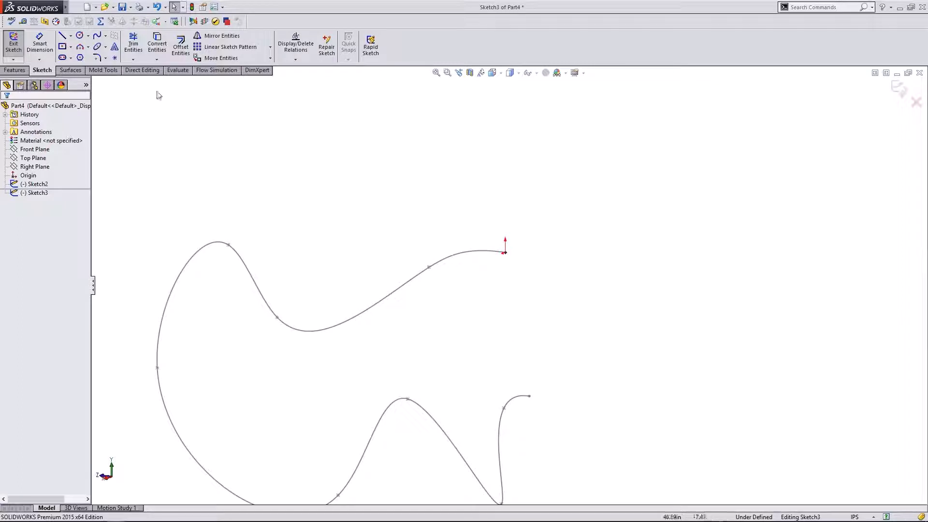
{"action": "left_click", "coordinate": [15, 70]}
{"action": "scroll", "coordinate": [555, 269], "scroll_direction": "down", "scroll_amount": 6}
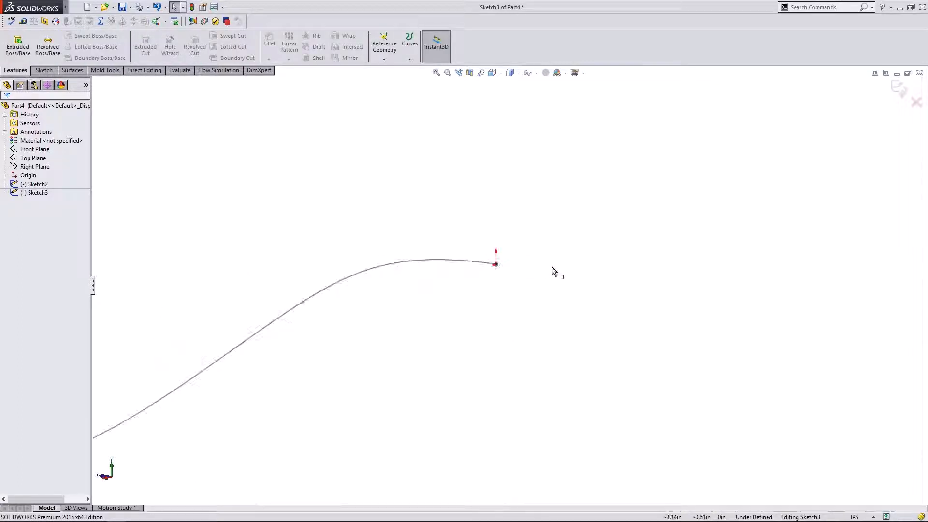
Step: Dimension the small circle at the spline's end to a diameter of 0.2 in
{"action": "left_click", "coordinate": [43, 71]}
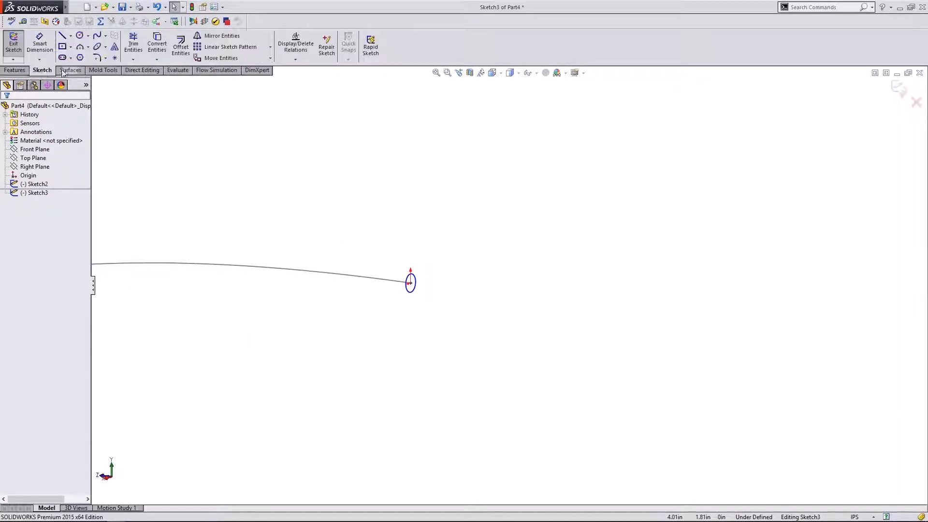
{"action": "left_click", "coordinate": [40, 44]}
{"action": "left_click", "coordinate": [414, 281]}
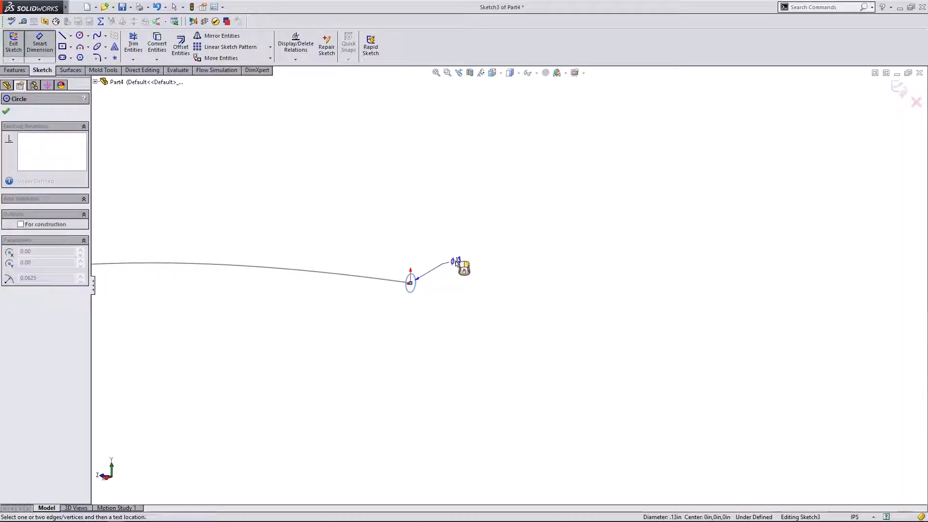
{"action": "left_click", "coordinate": [449, 309]}
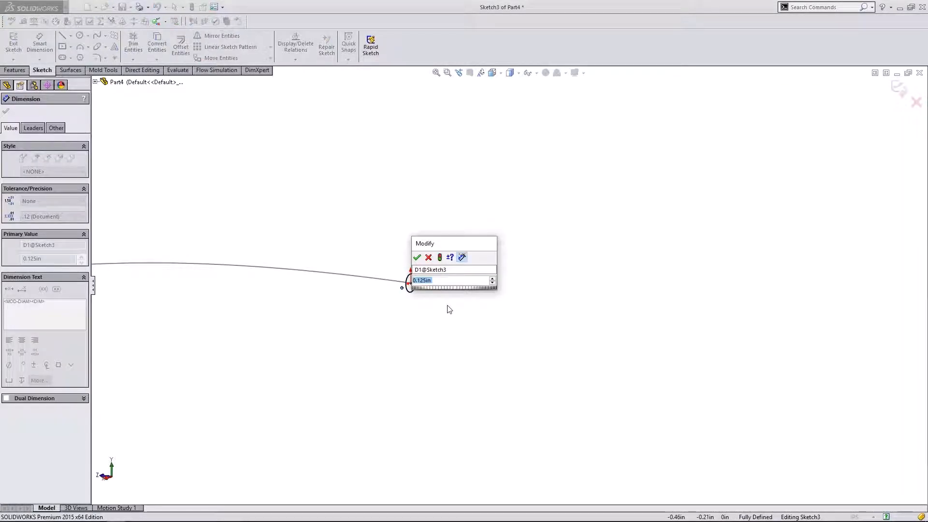
{"action": "type", "text": ".2"}
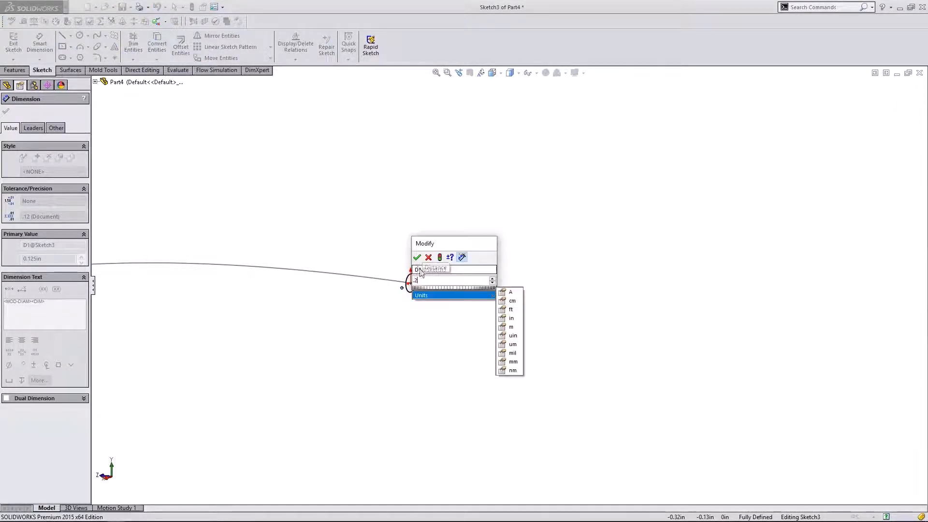
{"action": "left_click", "coordinate": [416, 257]}
{"action": "scroll", "coordinate": [435, 271], "scroll_direction": "up", "scroll_amount": 5}
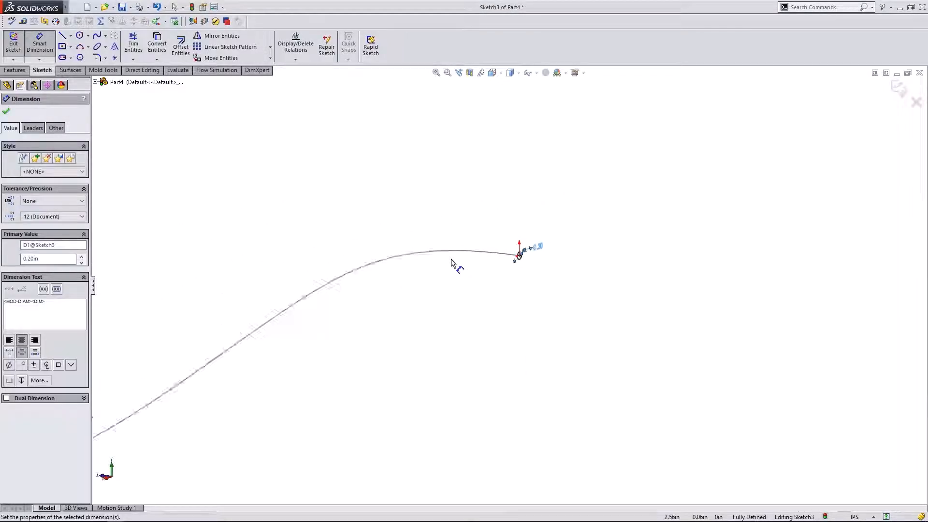
{"action": "scroll", "coordinate": [455, 267], "scroll_direction": "up", "scroll_amount": 1}
{"action": "key", "text": "Escape"}
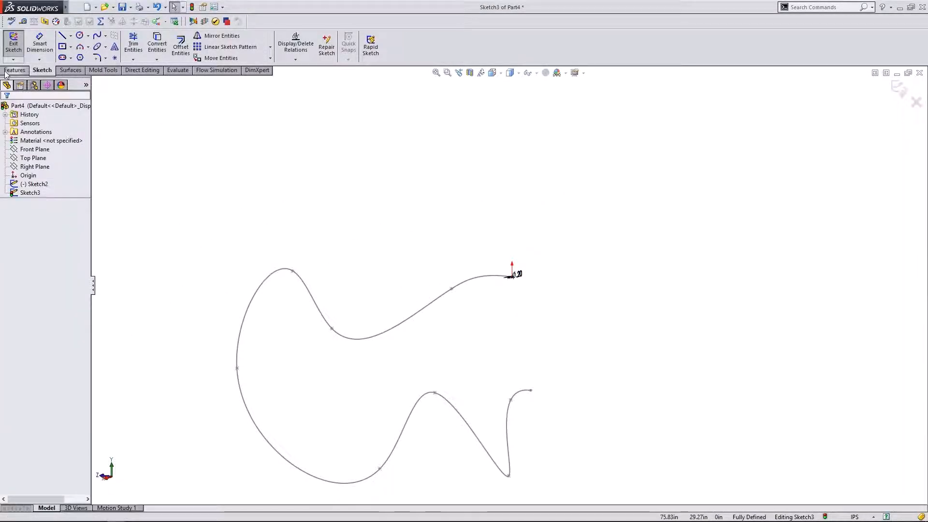
Step: Exit the circle sketch and create a Swept Boss/Base with the circle as profile and the long spline as path
{"action": "left_click", "coordinate": [15, 70]}
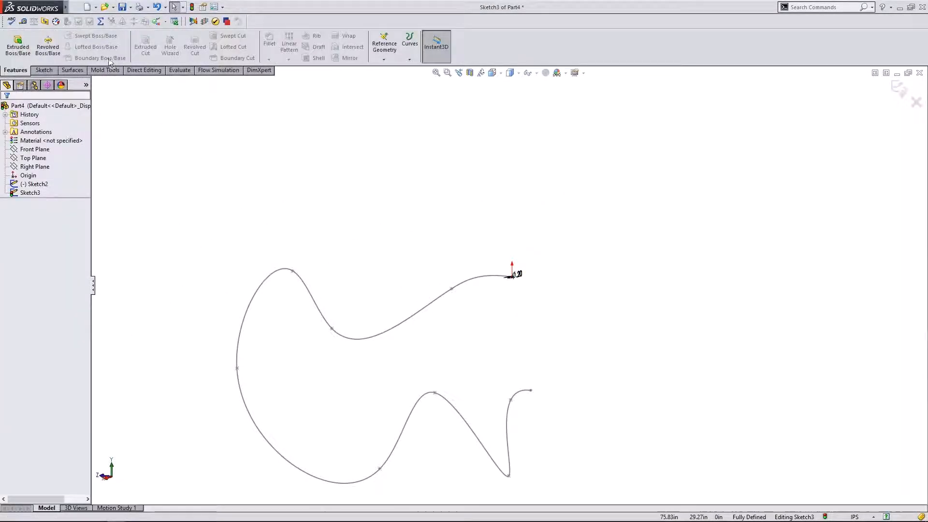
{"action": "left_click", "coordinate": [44, 70]}
{"action": "left_click", "coordinate": [14, 41]}
{"action": "left_click", "coordinate": [24, 71]}
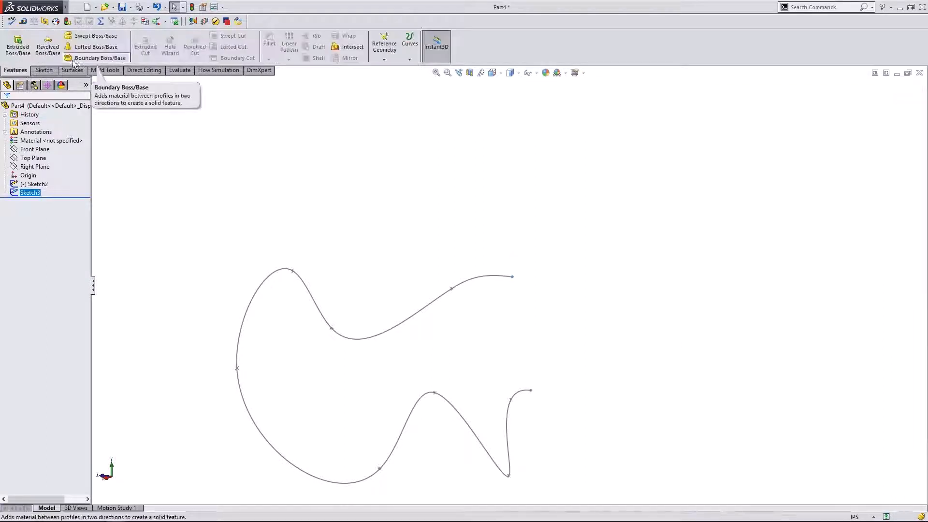
{"action": "left_click", "coordinate": [95, 35]}
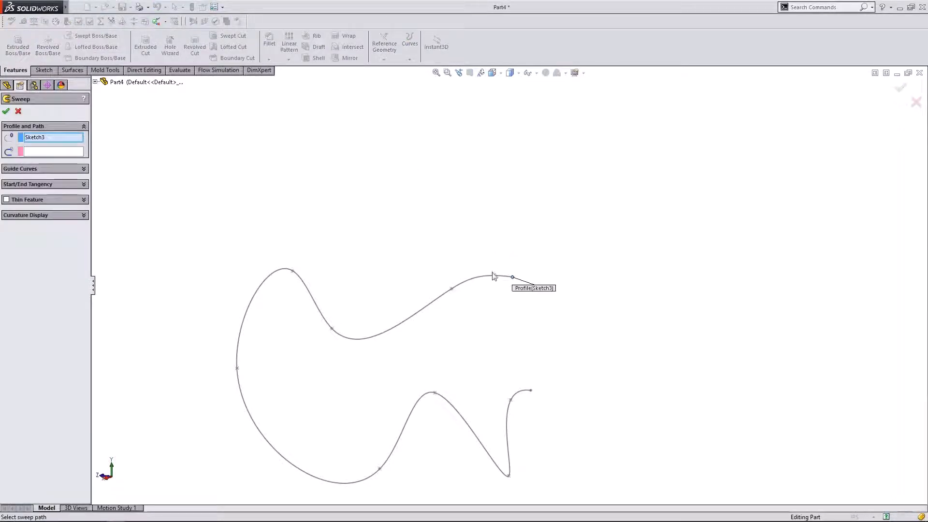
{"action": "left_click", "coordinate": [27, 153]}
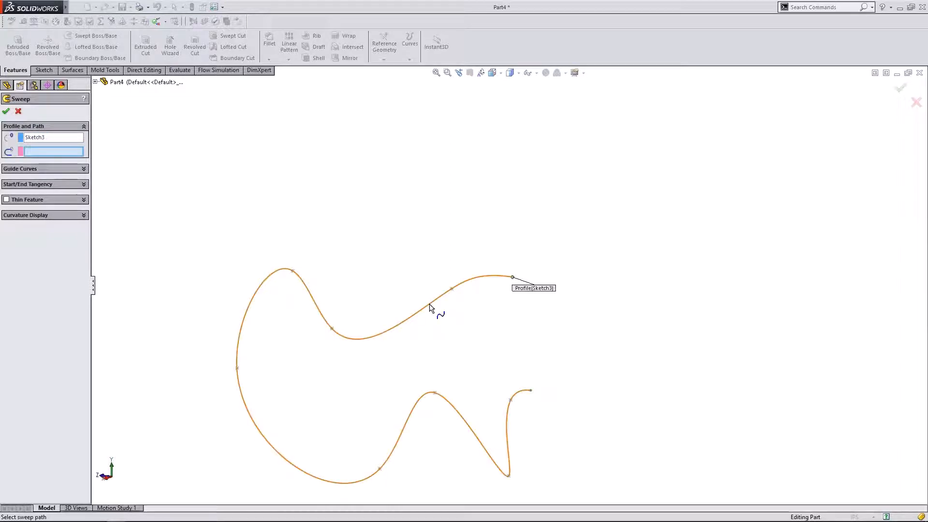
{"action": "left_click", "coordinate": [429, 305]}
{"action": "left_click", "coordinate": [6, 111]}
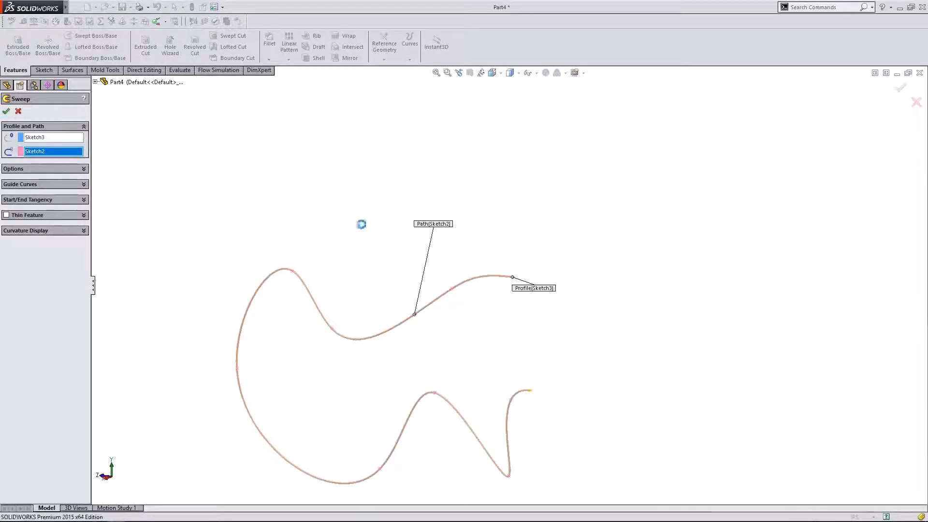
Step: Save the swept part as Line in the Videos folder
{"action": "middle_click_drag", "start_coordinate": [362, 228], "coordinate": [180, 98]}
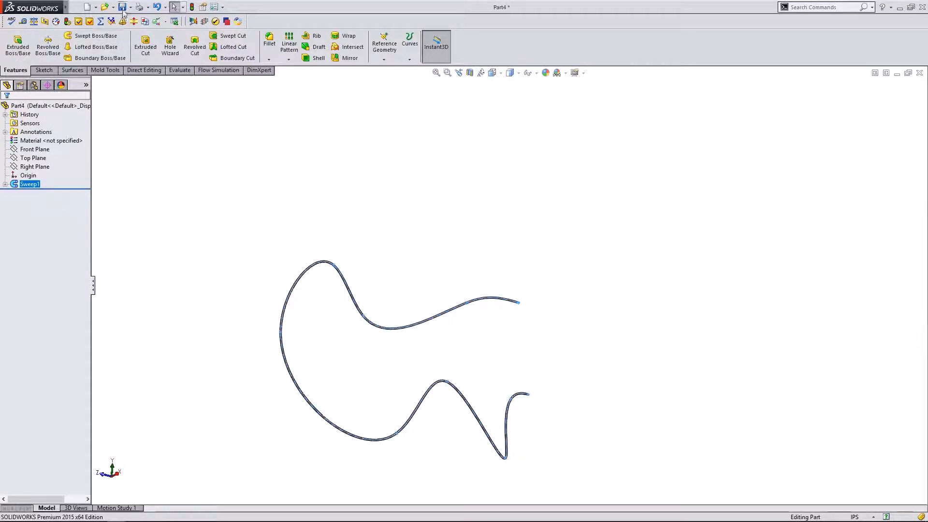
{"action": "key", "text": "ctrl+s"}
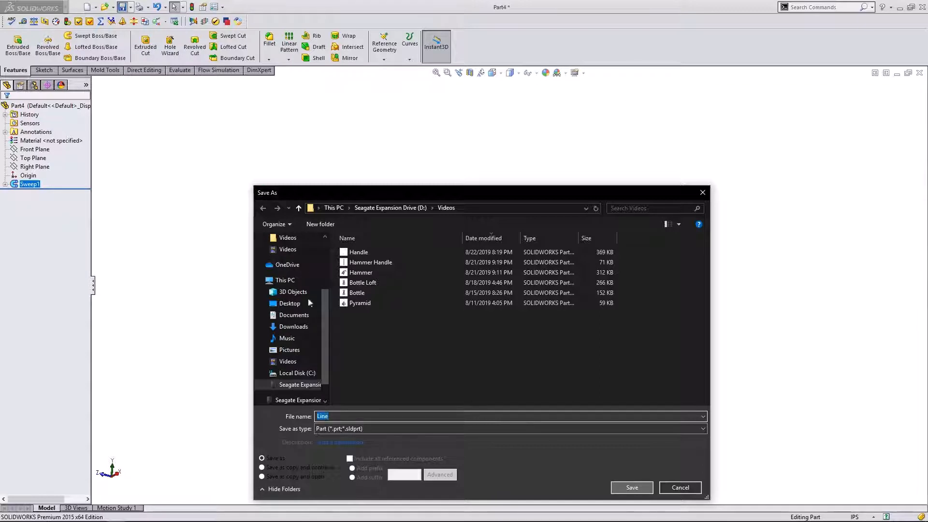
{"action": "key", "text": "Return"}
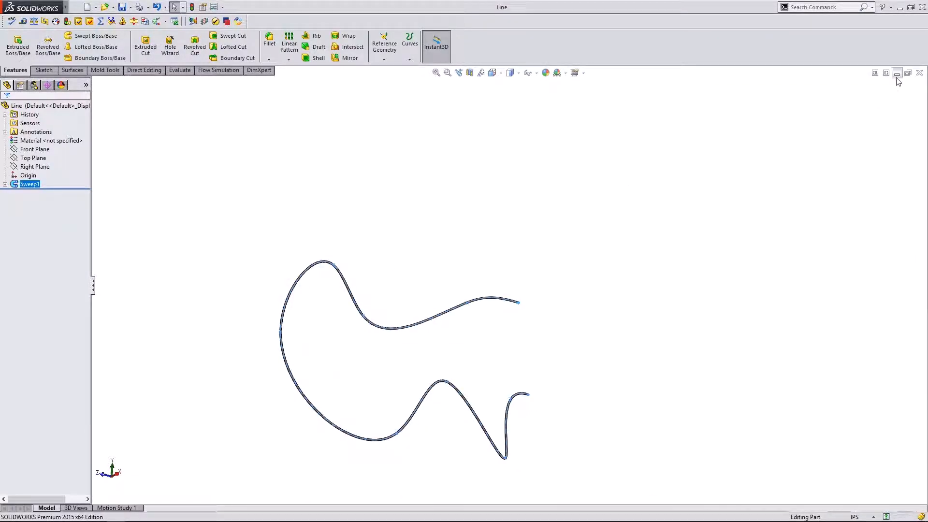
Step: Create a new assembly from the open parts and insert the Handle at the assembly origin
{"action": "left_click", "coordinate": [897, 73]}
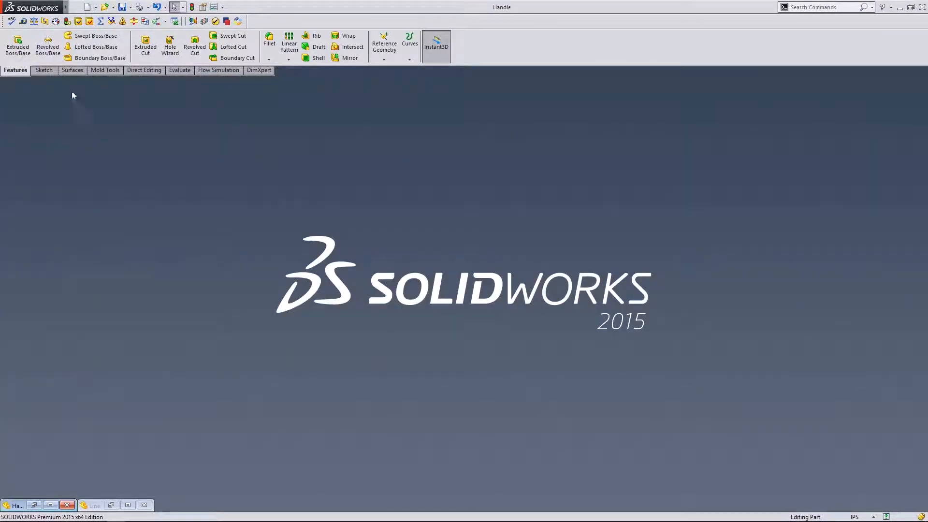
{"action": "left_click", "coordinate": [95, 8]}
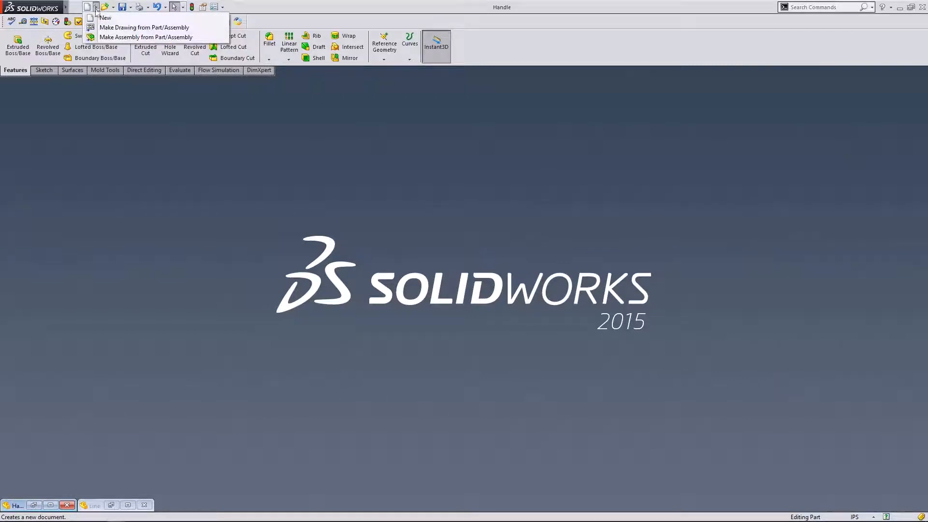
{"action": "left_click", "coordinate": [106, 37]}
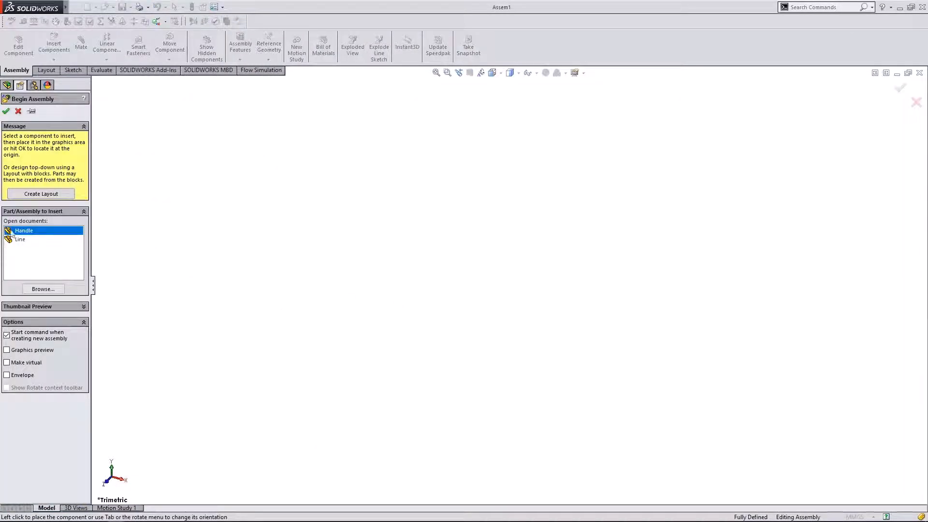
{"action": "left_click", "coordinate": [20, 239]}
{"action": "left_click", "coordinate": [17, 232]}
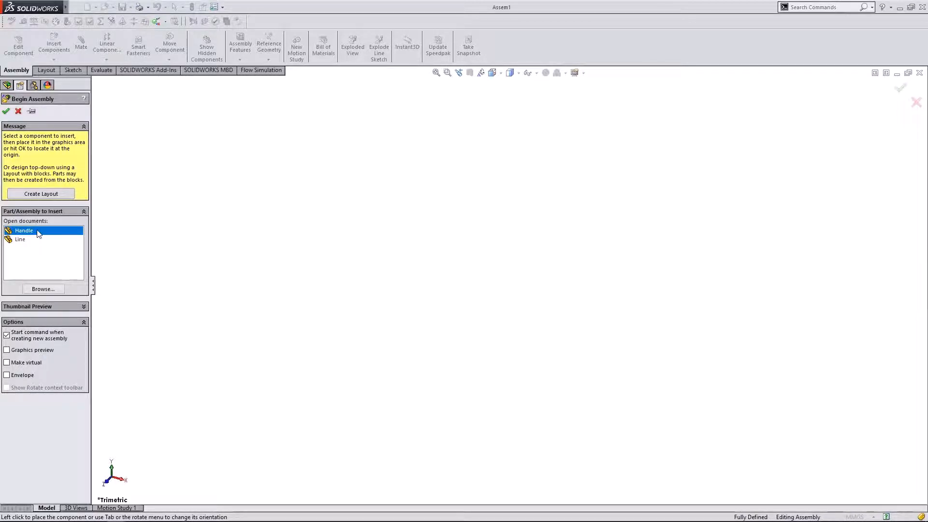
{"action": "left_click", "coordinate": [6, 112]}
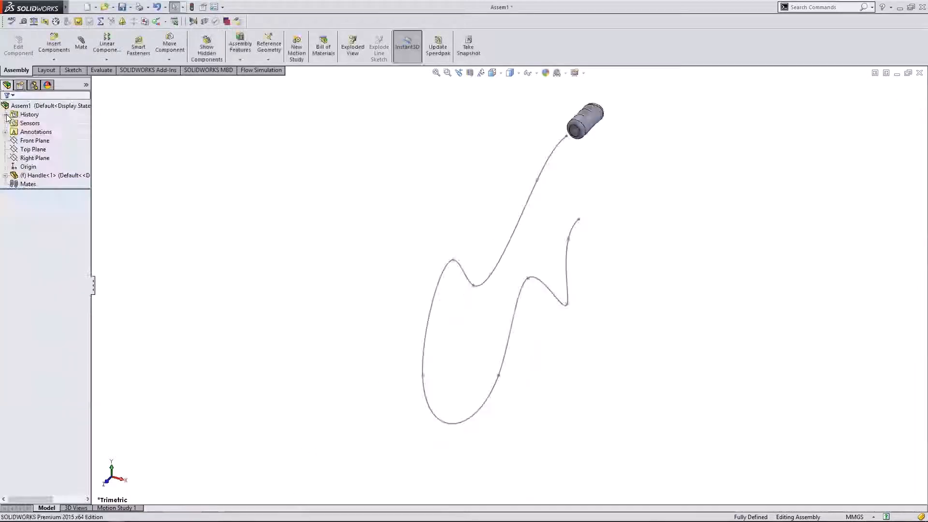
Step: Start editing the Handle component within the assembly, saving the assembly as Assembly
{"action": "left_click", "coordinate": [24, 177]}
{"action": "left_click", "coordinate": [5, 175]}
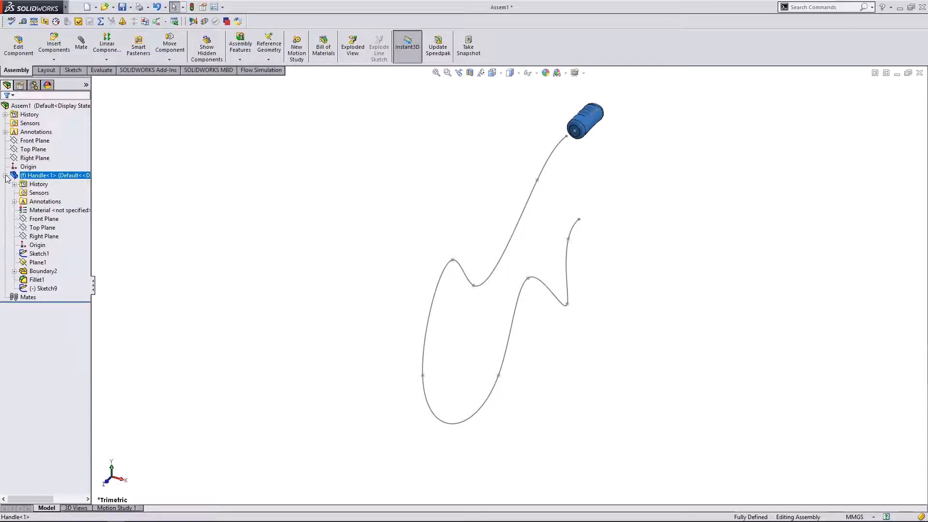
{"action": "right_click", "coordinate": [23, 176]}
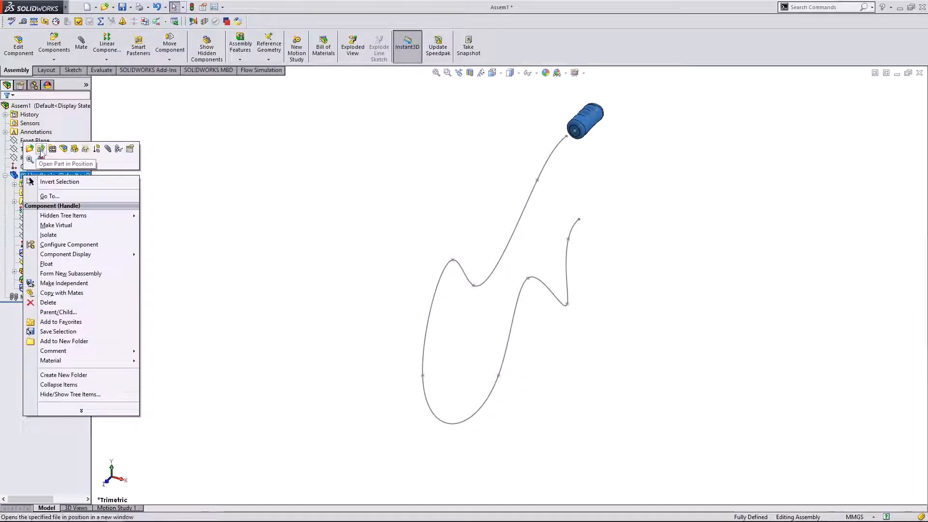
{"action": "left_click", "coordinate": [54, 151]}
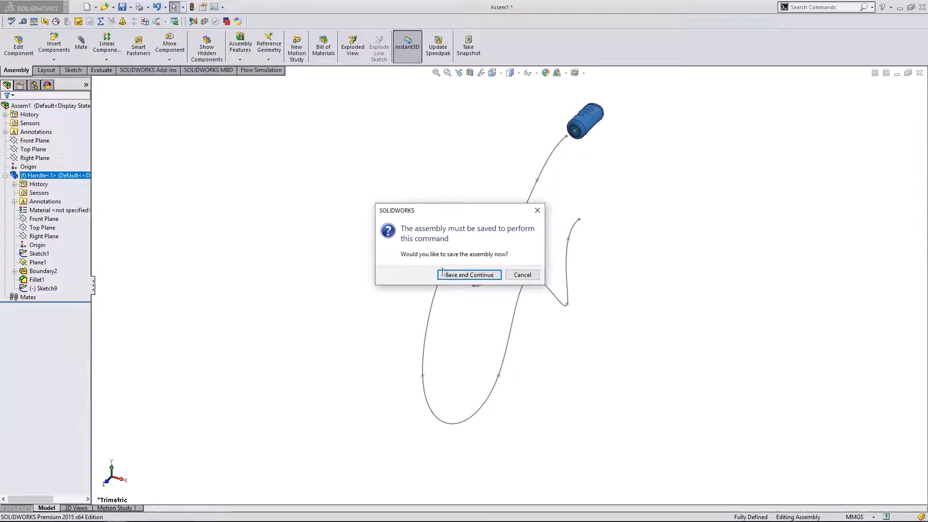
{"action": "left_click", "coordinate": [459, 275]}
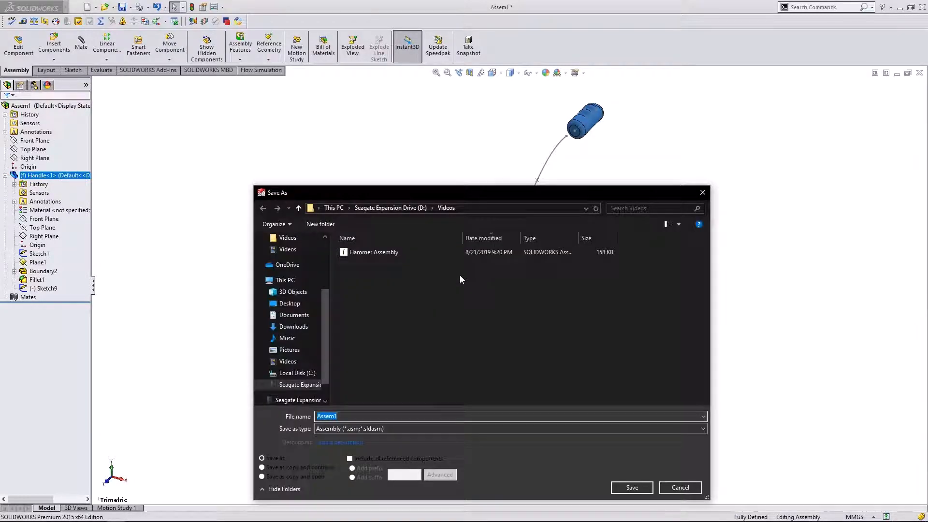
{"action": "type", "text": "Assembly"}
{"action": "key", "text": "Return"}
Step: Try to delete the long spline curve from within the Handle's sketch
{"action": "double_click", "coordinate": [526, 209]}
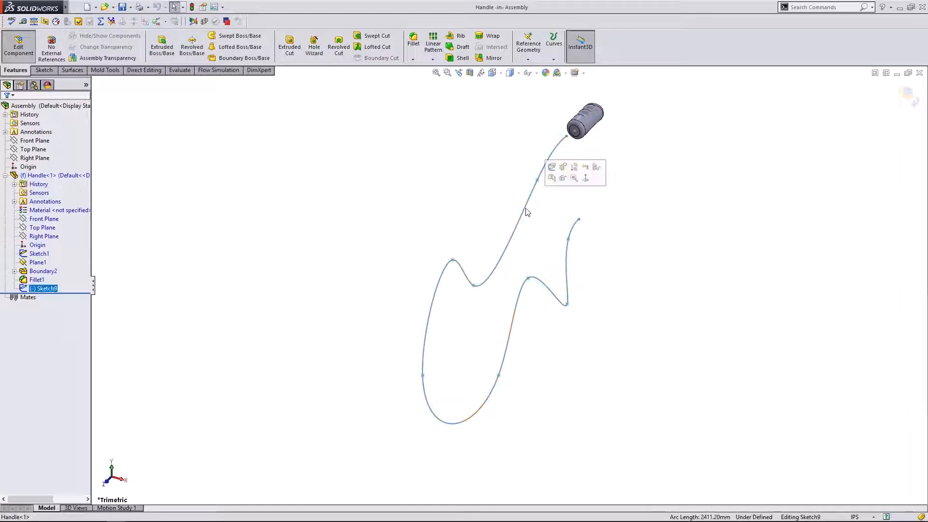
{"action": "left_click", "coordinate": [511, 246]}
{"action": "key", "text": "Delete"}
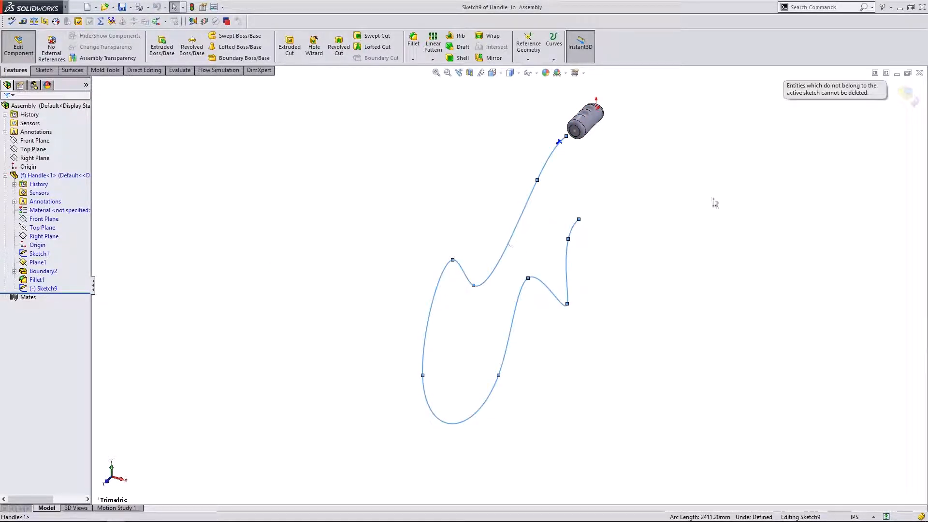
Step: Delete the long spline's sketch, Sketch9, from the Handle and return to editing the assembly
{"action": "right_click", "coordinate": [51, 289]}
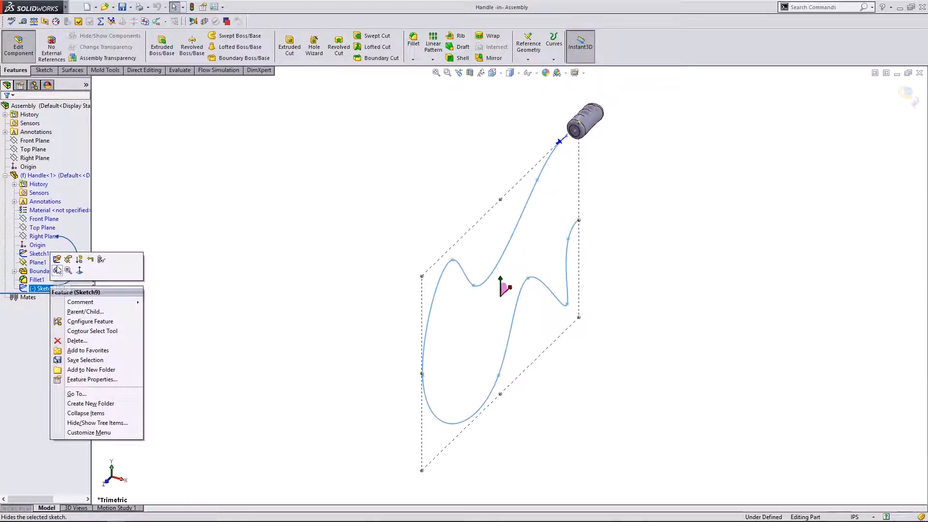
{"action": "left_click", "coordinate": [69, 341]}
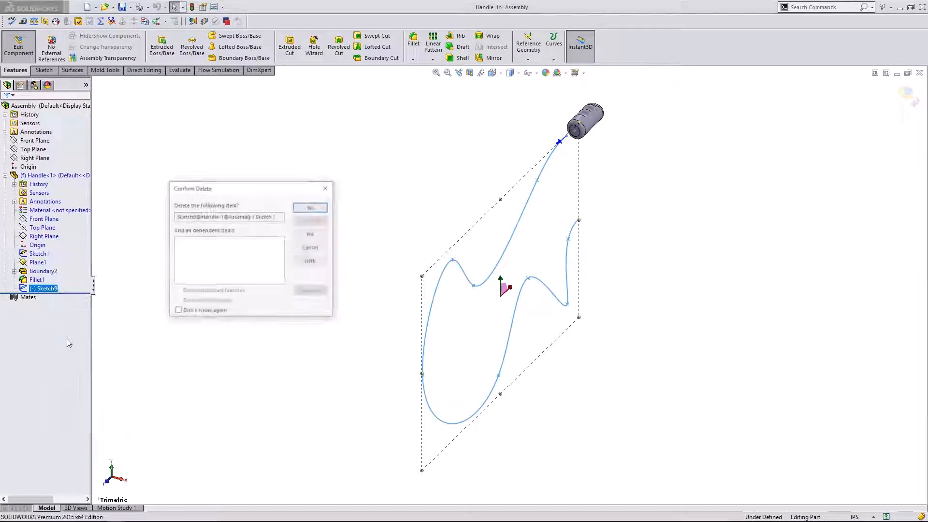
{"action": "left_click", "coordinate": [302, 208]}
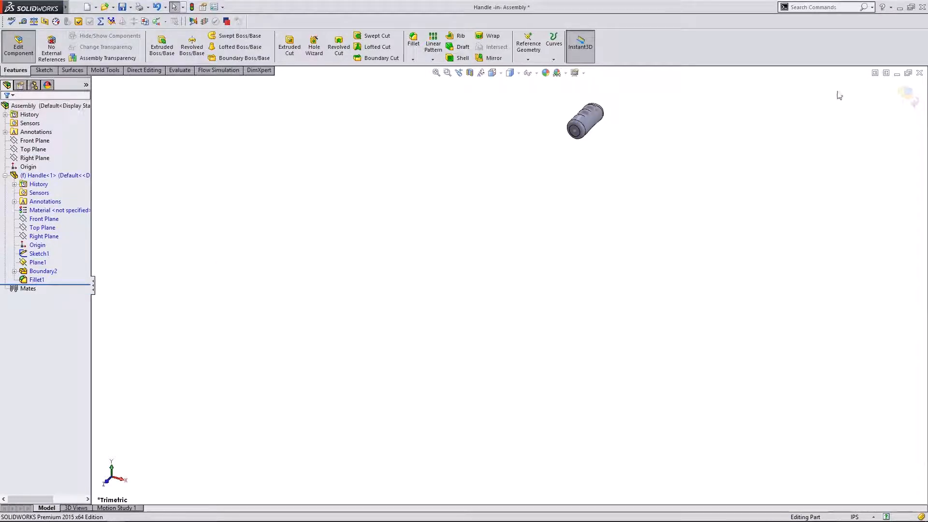
{"action": "left_click", "coordinate": [907, 92]}
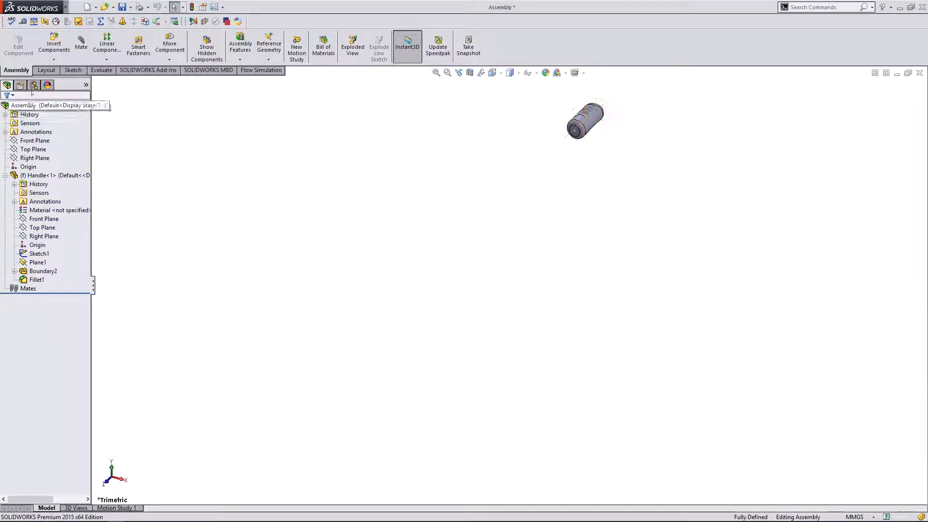
Step: Insert the Line part into the assembly, placing it freely beside the Handle
{"action": "left_click", "coordinate": [63, 38]}
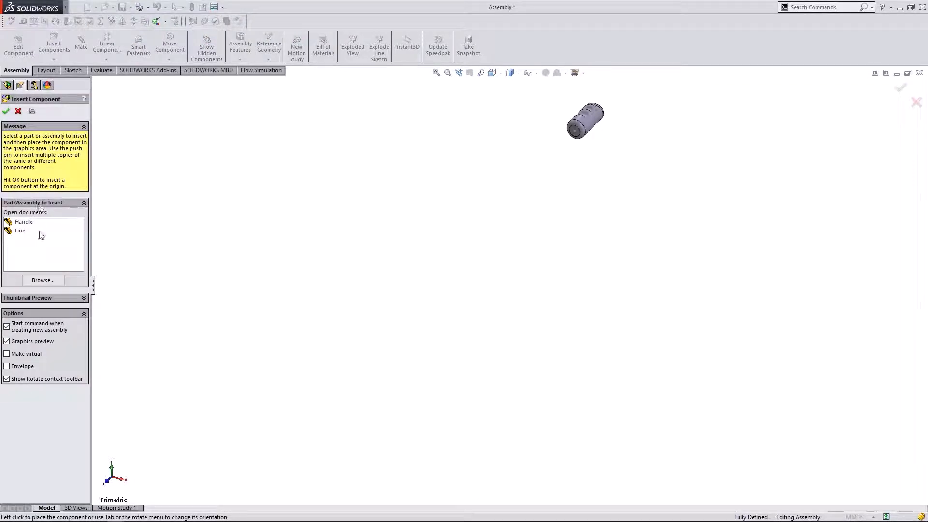
{"action": "left_click", "coordinate": [20, 231]}
{"action": "scroll", "coordinate": [356, 322], "scroll_direction": "up", "scroll_amount": 3}
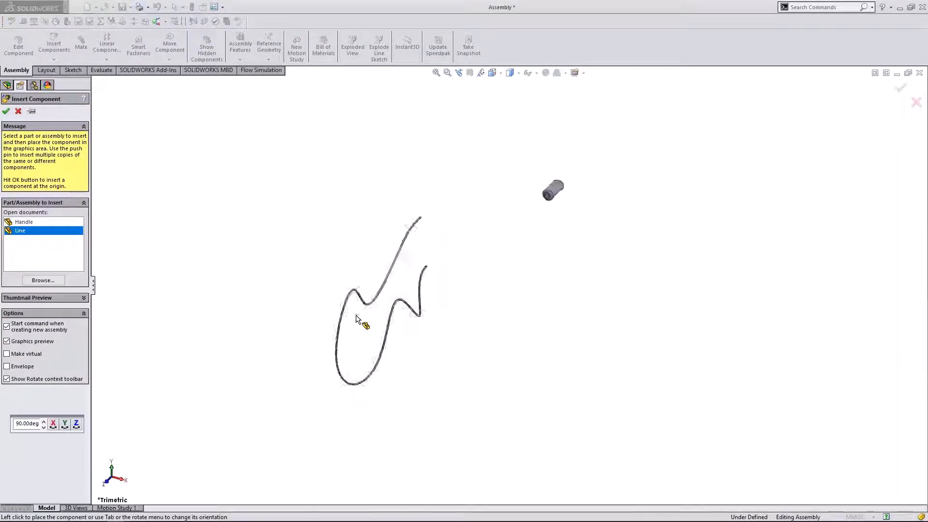
{"action": "scroll", "coordinate": [624, 207], "scroll_direction": "down", "scroll_amount": 3}
{"action": "left_click", "coordinate": [385, 325]}
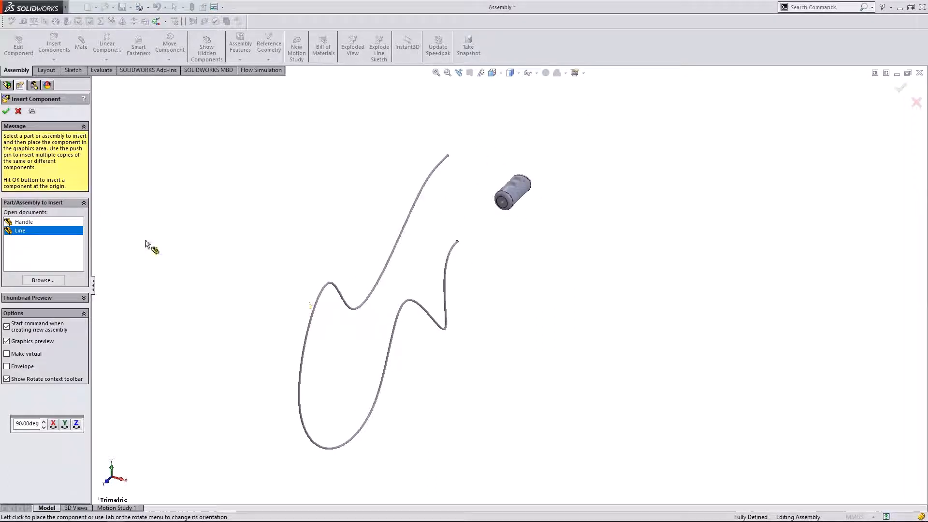
{"action": "middle_click_drag", "start_coordinate": [300, 154], "coordinate": [378, 234]}
{"action": "scroll", "coordinate": [357, 236], "scroll_direction": "down", "scroll_amount": 2}
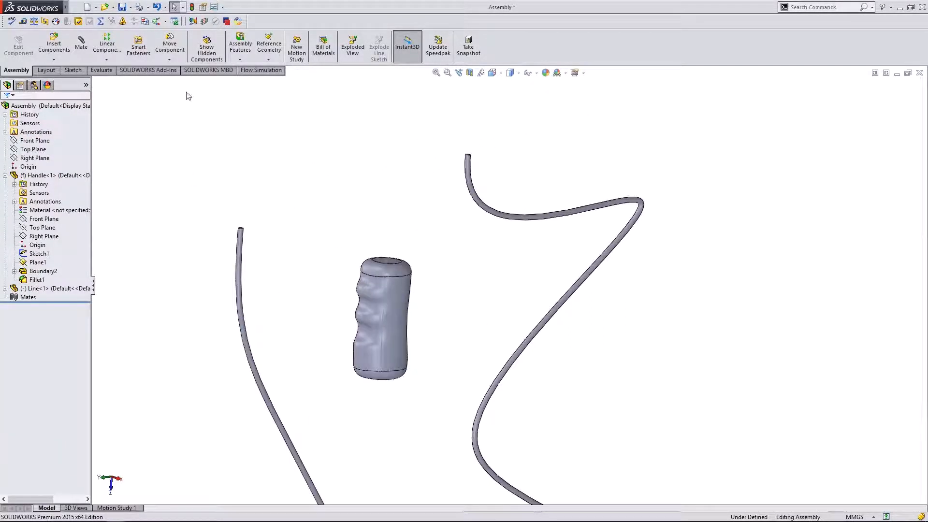
{"action": "left_click", "coordinate": [79, 49]}
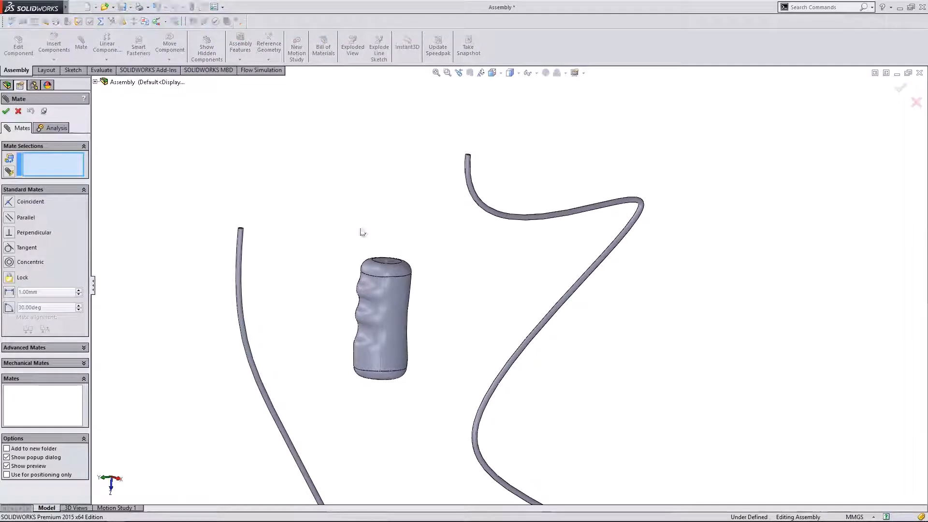
{"action": "middle_click_drag", "start_coordinate": [360, 231], "coordinate": [356, 271]}
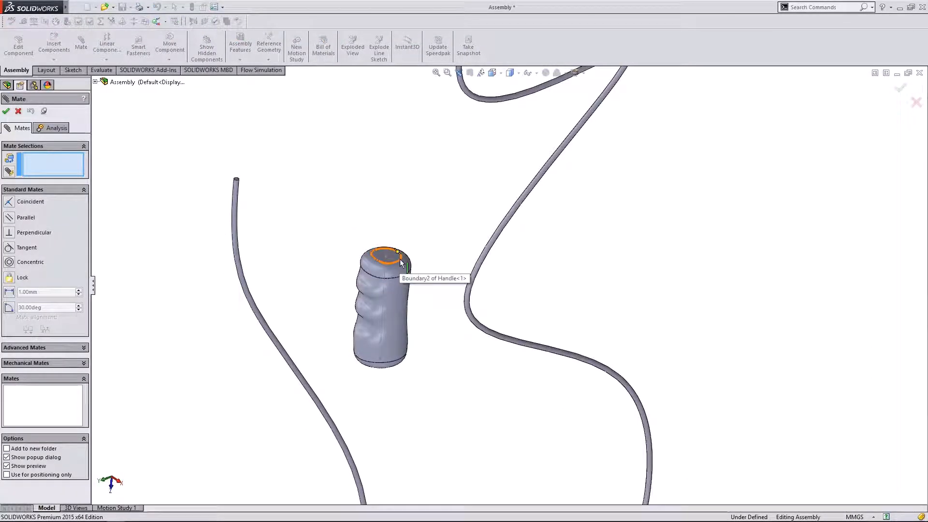
{"action": "left_click", "coordinate": [385, 256]}
{"action": "scroll", "coordinate": [270, 188], "scroll_direction": "down", "scroll_amount": 6}
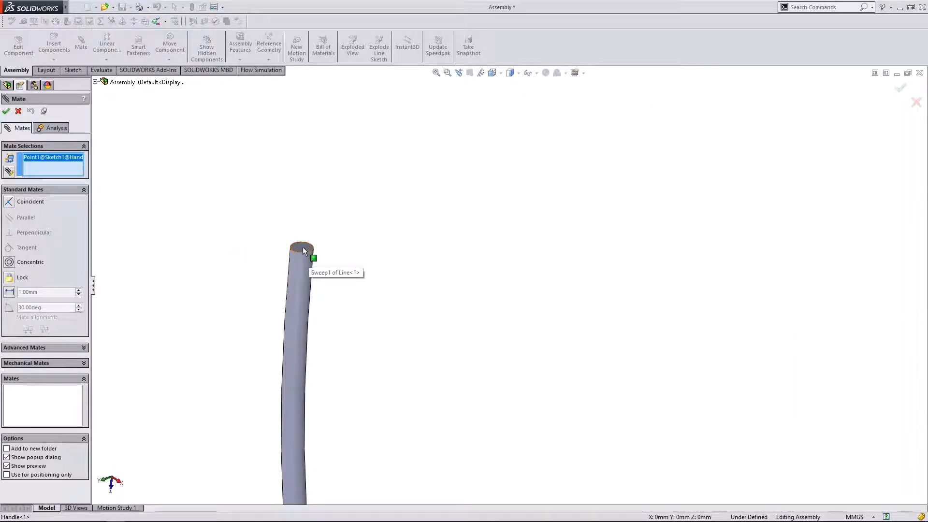
{"action": "scroll", "coordinate": [314, 252], "scroll_direction": "down", "scroll_amount": 4}
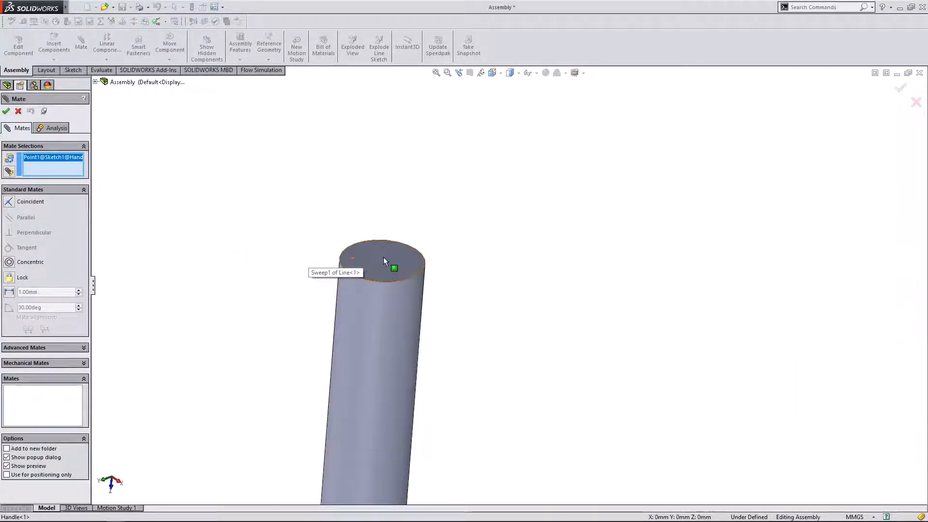
{"action": "left_click", "coordinate": [384, 257]}
{"action": "scroll", "coordinate": [435, 276], "scroll_direction": "up", "scroll_amount": 5}
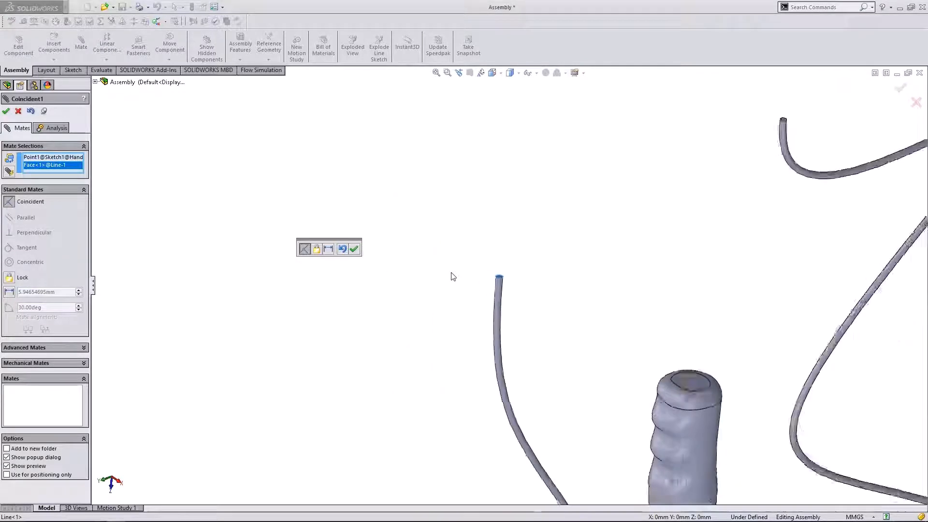
{"action": "scroll", "coordinate": [676, 368], "scroll_direction": "down", "scroll_amount": 3}
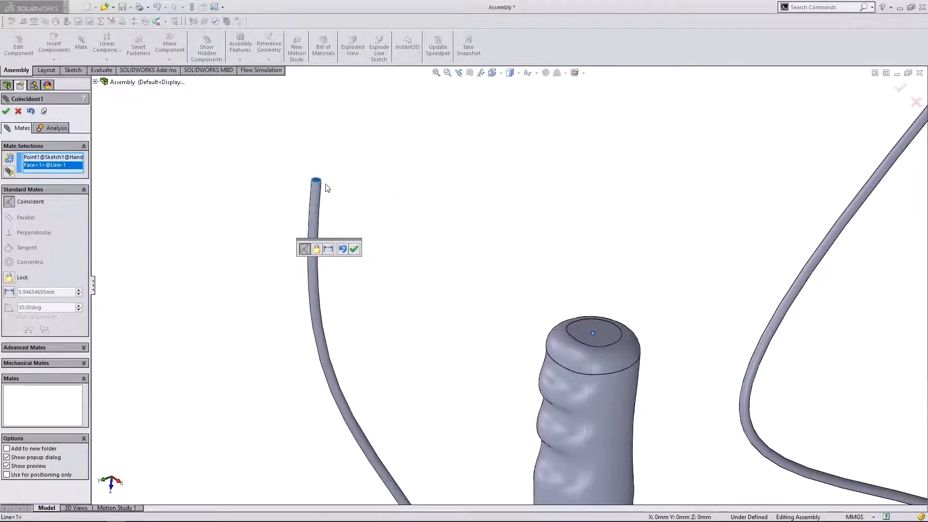
{"action": "scroll", "coordinate": [327, 188], "scroll_direction": "down", "scroll_amount": 2}
{"action": "scroll", "coordinate": [350, 203], "scroll_direction": "up", "scroll_amount": 5}
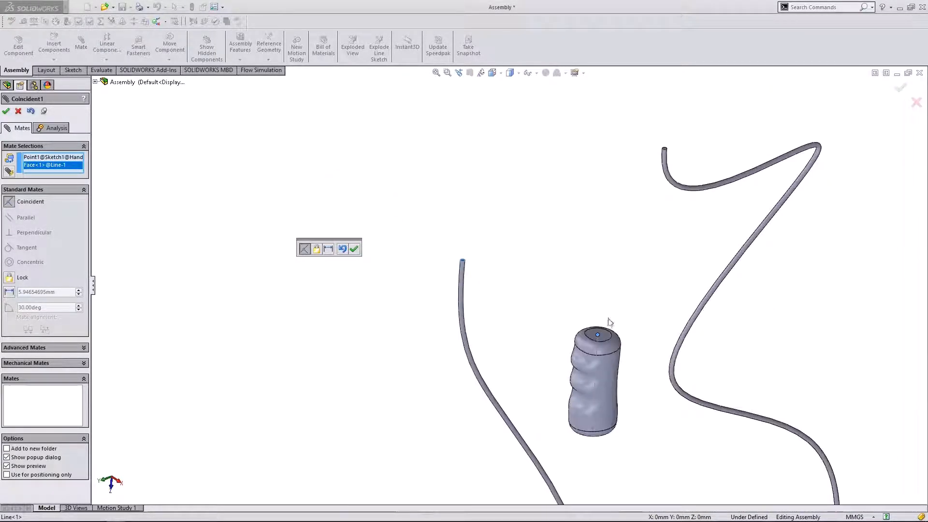
{"action": "scroll", "coordinate": [371, 213], "scroll_direction": "down", "scroll_amount": 3}
{"action": "scroll", "coordinate": [315, 199], "scroll_direction": "down", "scroll_amount": 8}
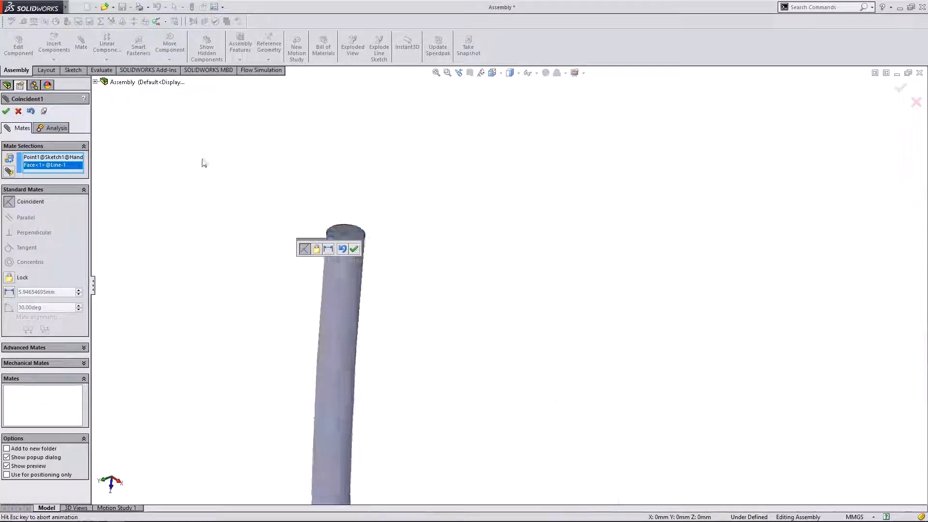
{"action": "key", "text": "Escape"}
{"action": "key", "text": "Escape"}
Step: Start editing the Handle part in the context of the assembly
{"action": "scroll", "coordinate": [232, 253], "scroll_direction": "up", "scroll_amount": 6}
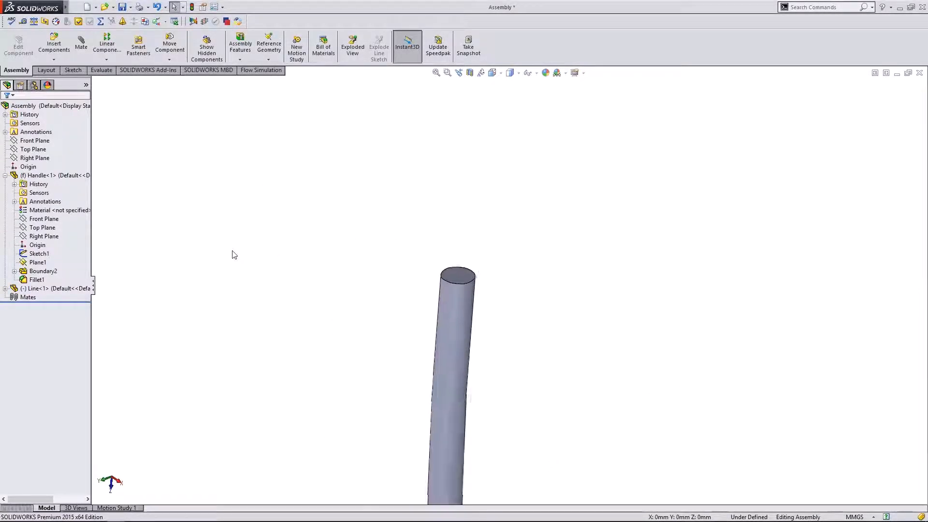
{"action": "scroll", "coordinate": [568, 304], "scroll_direction": "down", "scroll_amount": 4}
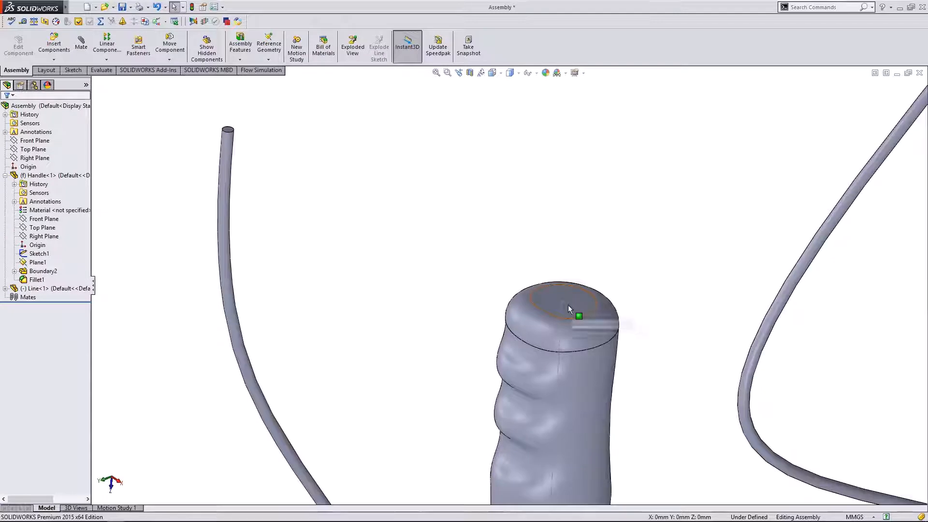
{"action": "left_click", "coordinate": [569, 308]}
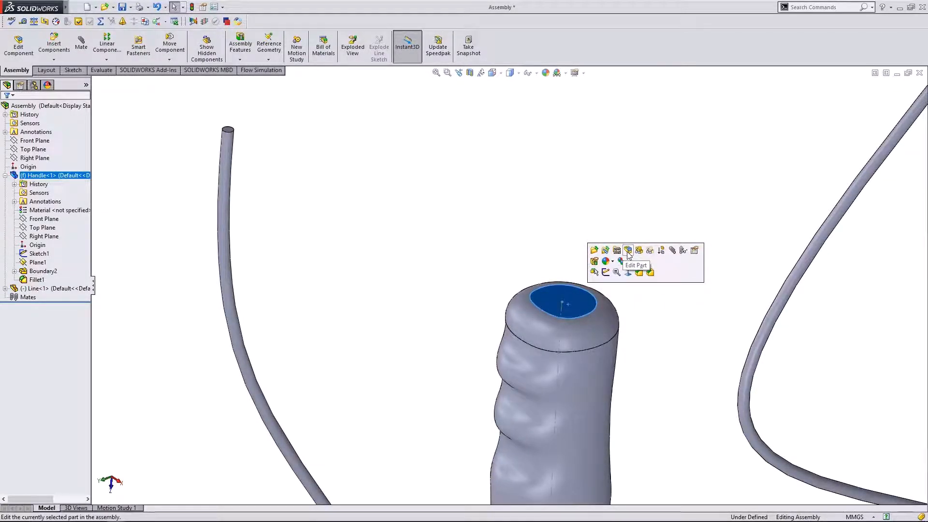
{"action": "left_click", "coordinate": [419, 261]}
{"action": "scroll", "coordinate": [413, 249], "scroll_direction": "up", "scroll_amount": 3}
{"action": "scroll", "coordinate": [554, 320], "scroll_direction": "down", "scroll_amount": 3}
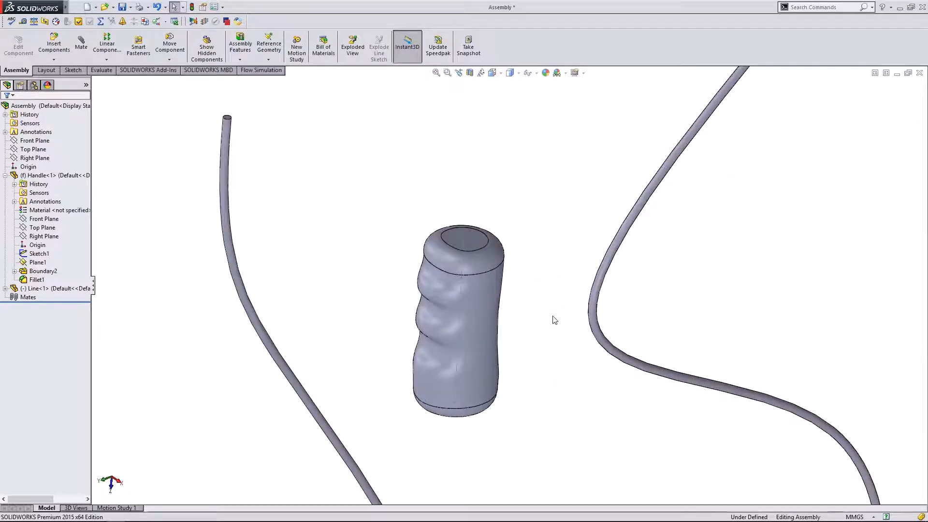
{"action": "left_click", "coordinate": [50, 176]}
{"action": "right_click", "coordinate": [51, 176]}
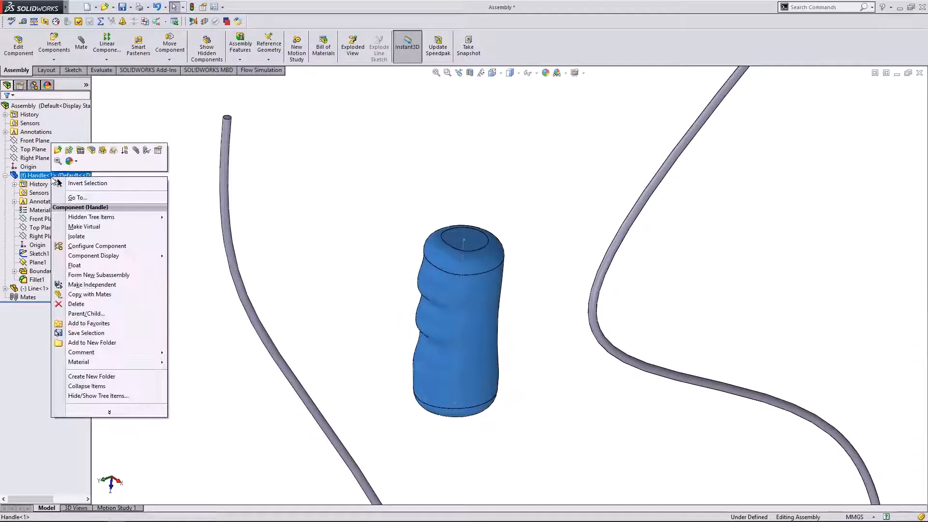
{"action": "left_click", "coordinate": [91, 150]}
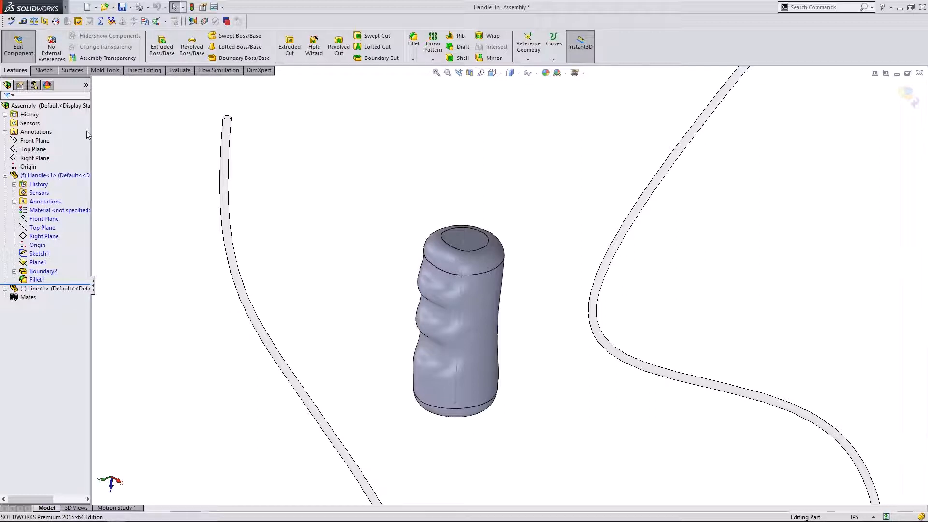
Step: Start a new sketch on the flat top face of the Handle, leaving no geometry selected
{"action": "scroll", "coordinate": [502, 208], "scroll_direction": "down", "scroll_amount": 4}
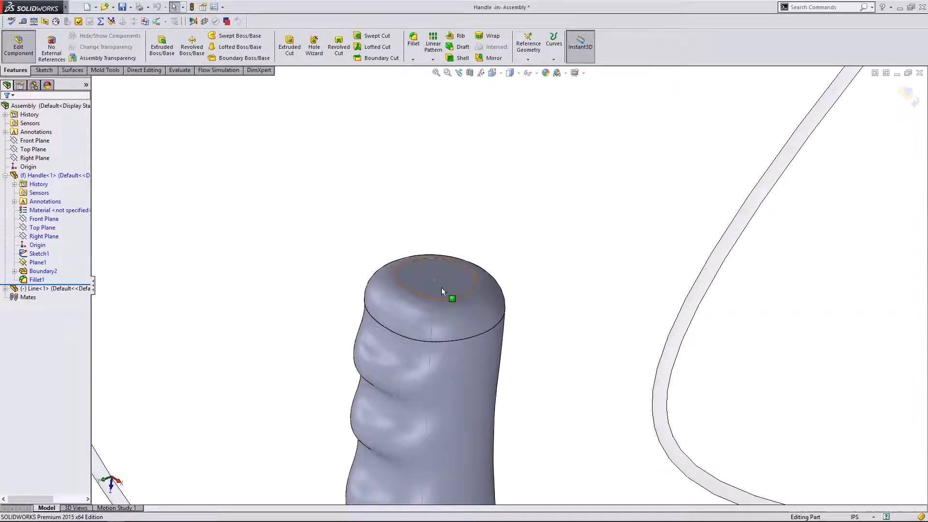
{"action": "double_click", "coordinate": [442, 287]}
{"action": "left_click", "coordinate": [43, 70]}
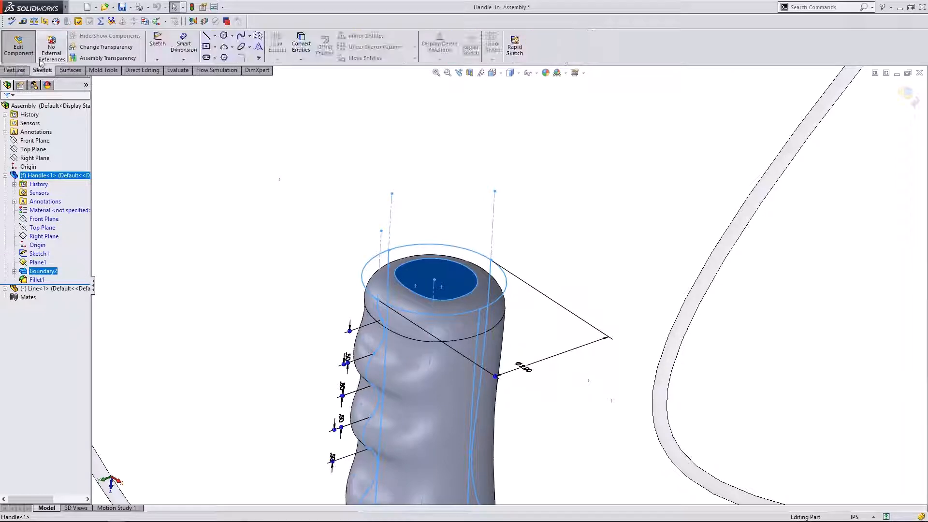
{"action": "left_click", "coordinate": [157, 44]}
{"action": "scroll", "coordinate": [464, 252], "scroll_direction": "down", "scroll_amount": 1}
{"action": "middle_click_drag", "start_coordinate": [464, 252], "coordinate": [502, 242]}
{"action": "scroll", "coordinate": [502, 245], "scroll_direction": "up", "scroll_amount": 2}
{"action": "scroll", "coordinate": [502, 418], "scroll_direction": "down", "scroll_amount": 3}
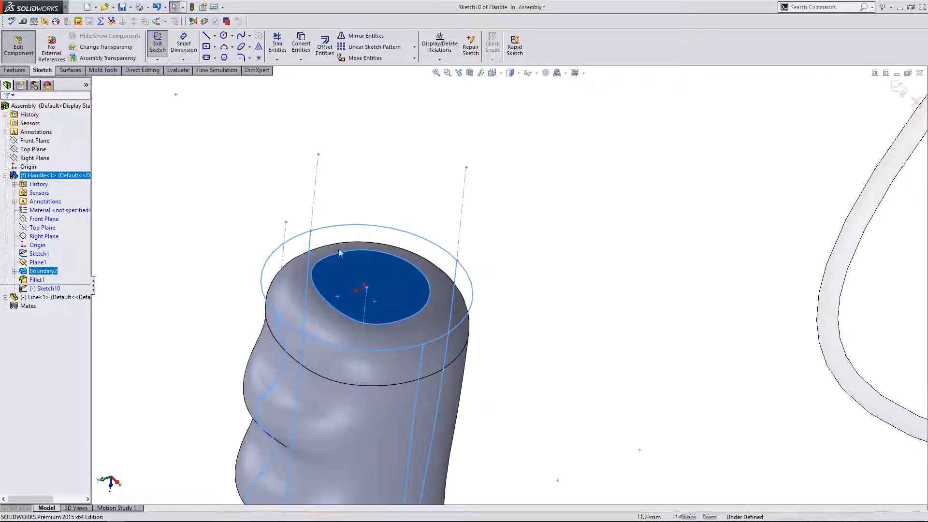
{"action": "left_click", "coordinate": [255, 169]}
Step: Sketch a circle of 0.2 in diameter centred on the sketch origin of the Handle's top face
{"action": "left_click", "coordinate": [224, 36]}
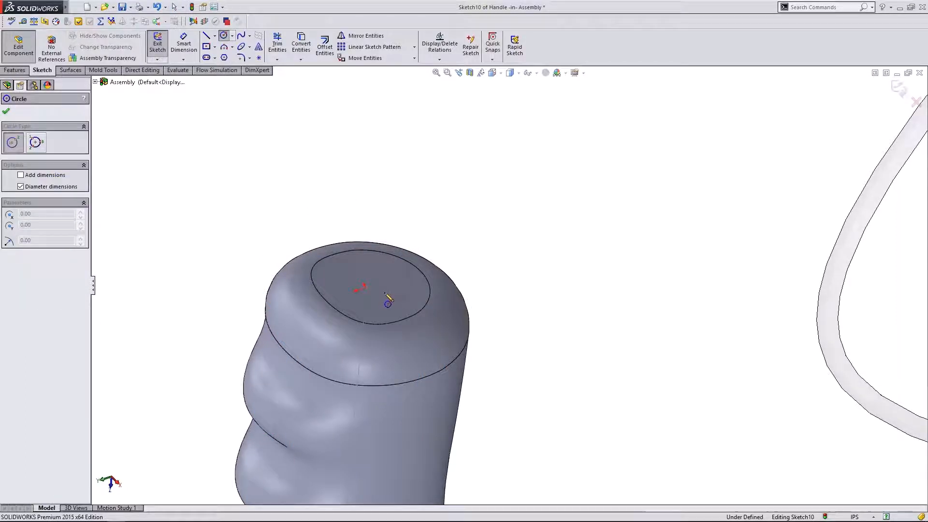
{"action": "left_click", "coordinate": [365, 287]}
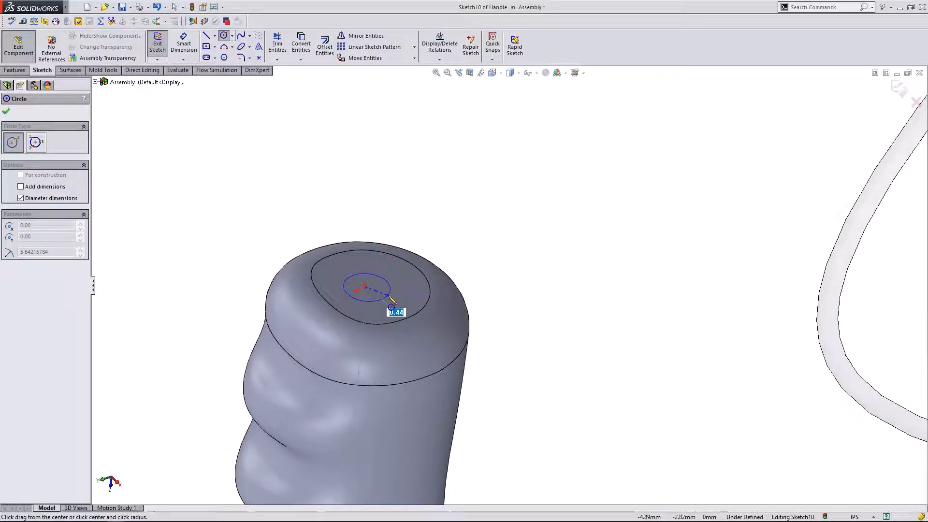
{"action": "type", "text": ".2"}
{"action": "key", "text": "Return"}
{"action": "key", "text": "Escape"}
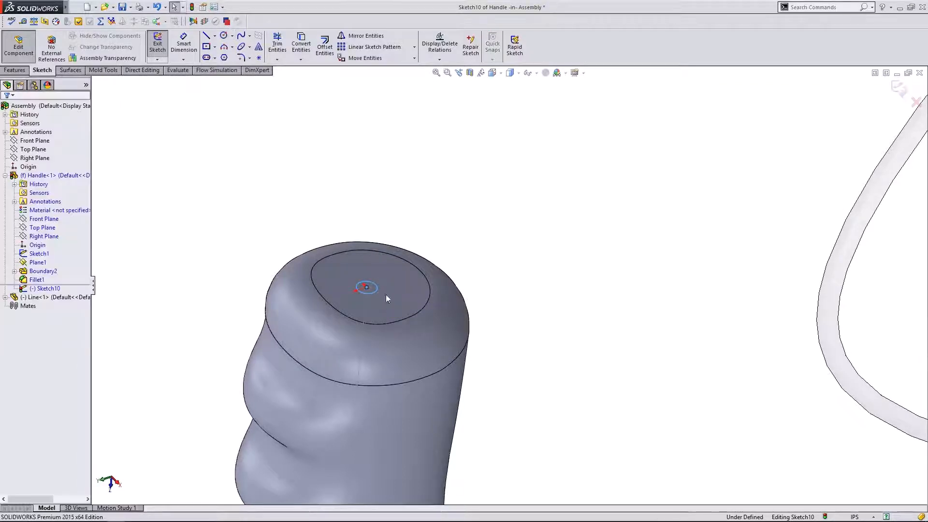
Step: Cut the circle into the Handle as a blind hole about 2.21 in deep and return to editing the assembly
{"action": "scroll", "coordinate": [386, 295], "scroll_direction": "up", "scroll_amount": 2}
{"action": "left_click", "coordinate": [19, 71]}
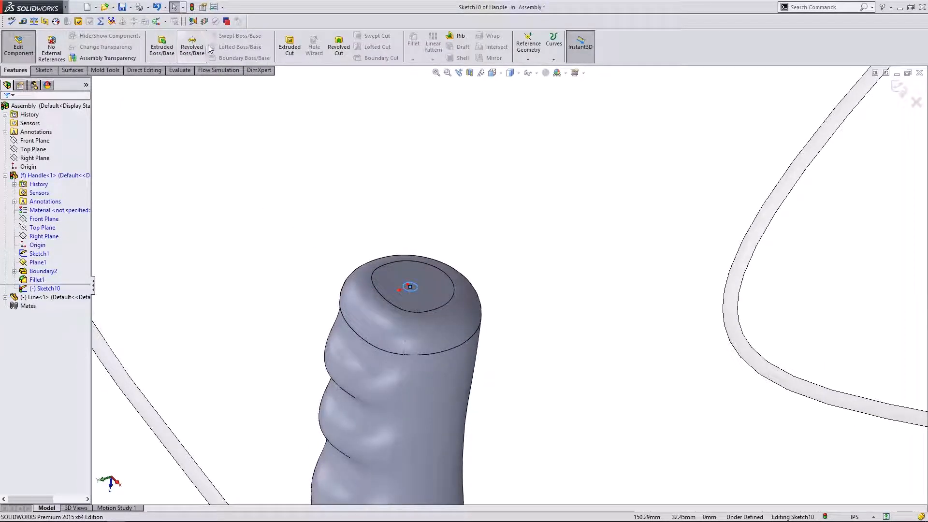
{"action": "left_click", "coordinate": [289, 47]}
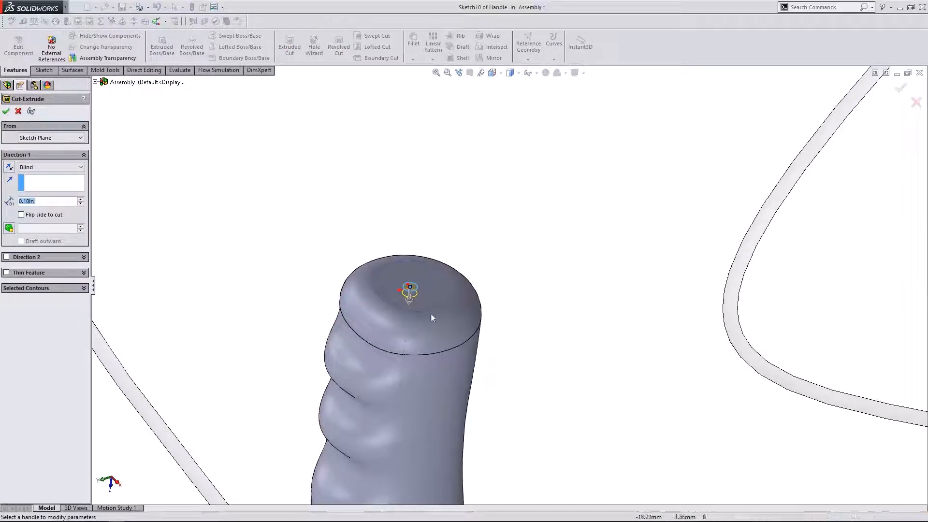
{"action": "left_click", "coordinate": [409, 298]}
{"action": "left_click", "coordinate": [402, 423]}
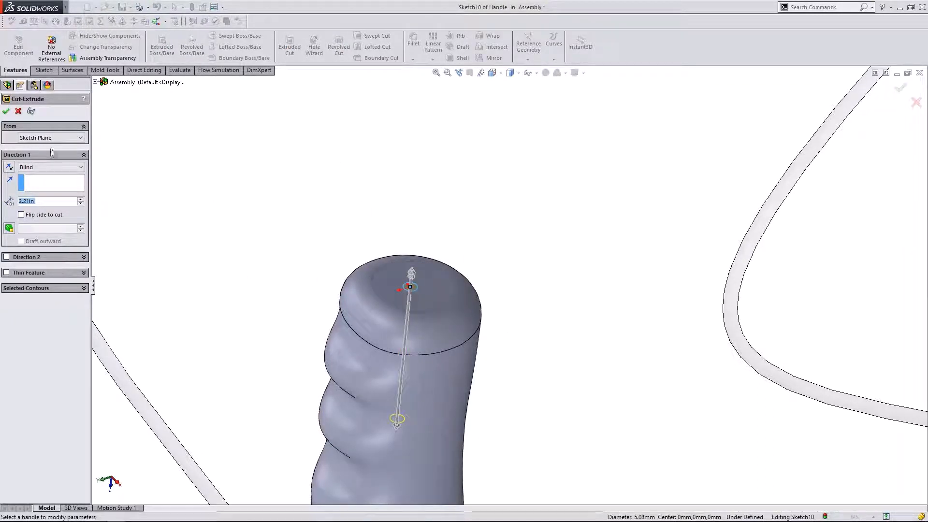
{"action": "key", "text": "Return"}
{"action": "scroll", "coordinate": [314, 282], "scroll_direction": "up", "scroll_amount": 6}
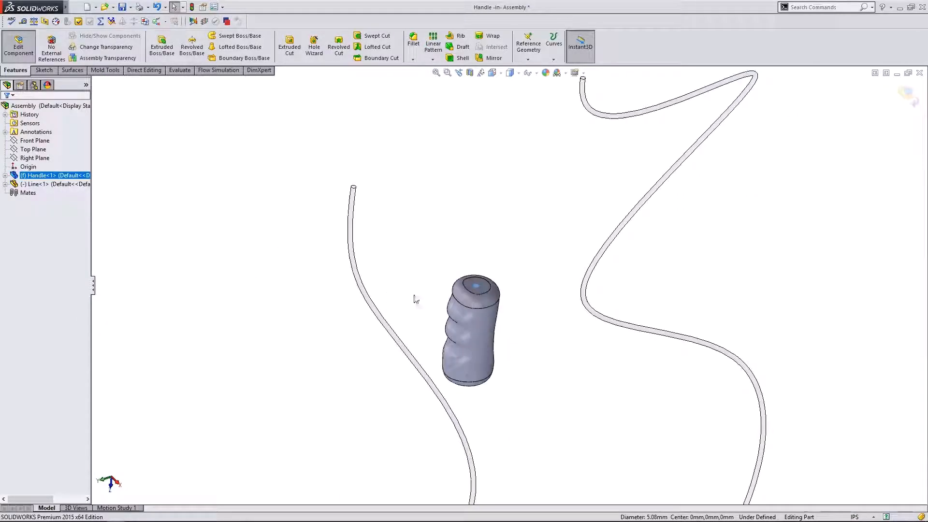
{"action": "left_click", "coordinate": [868, 167]}
{"action": "left_click", "coordinate": [923, 100]}
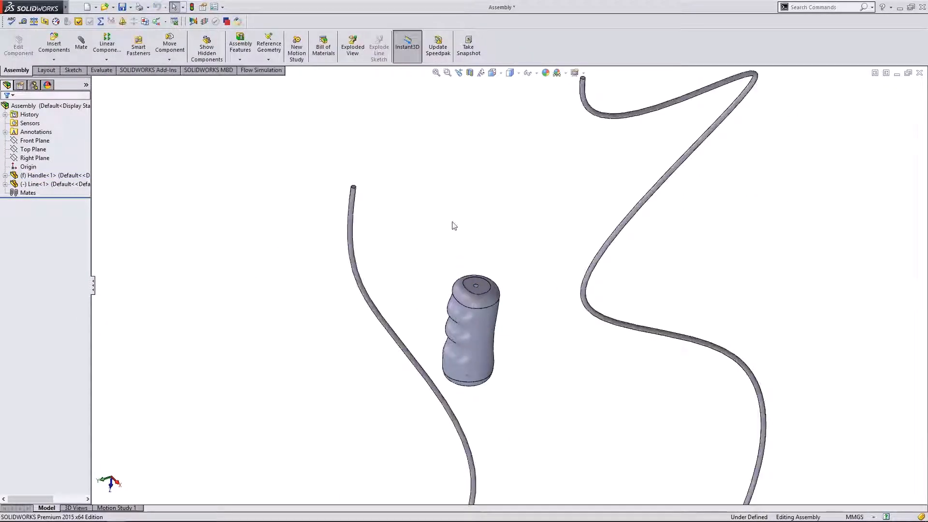
Step: Set up a concentric mate between the circular end edge of the Line and the hole's edge on the Handle's top face
{"action": "scroll", "coordinate": [452, 224], "scroll_direction": "down", "scroll_amount": 3}
{"action": "middle_click_drag", "start_coordinate": [504, 240], "coordinate": [514, 260]}
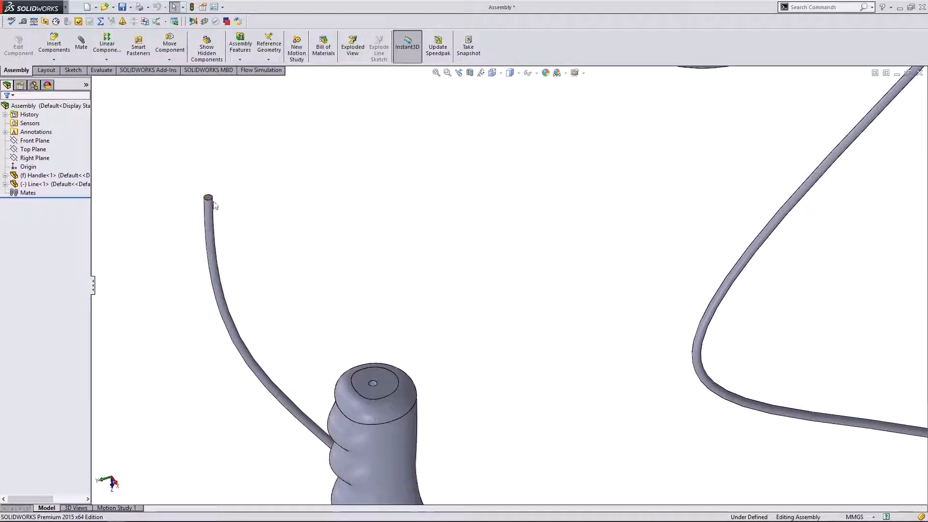
{"action": "scroll", "coordinate": [213, 202], "scroll_direction": "down", "scroll_amount": 4}
{"action": "left_click", "coordinate": [81, 43]}
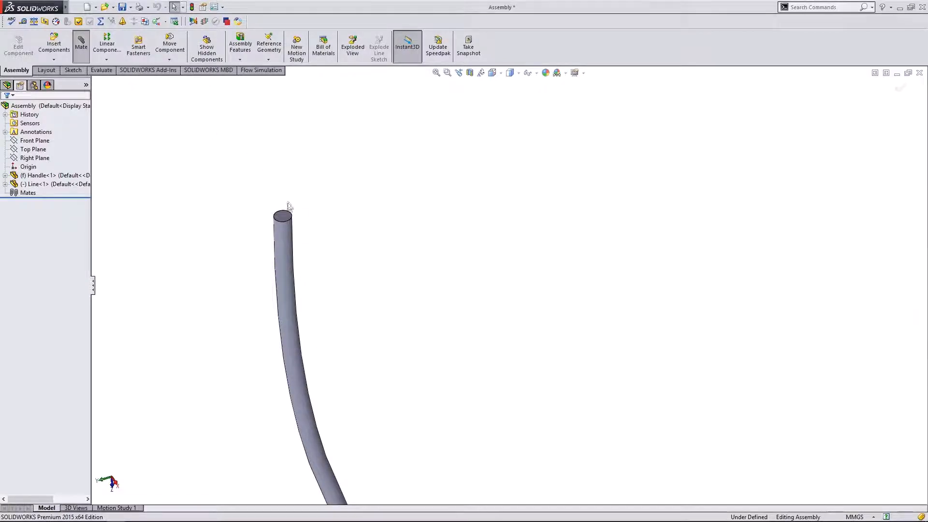
{"action": "left_click", "coordinate": [9, 262]}
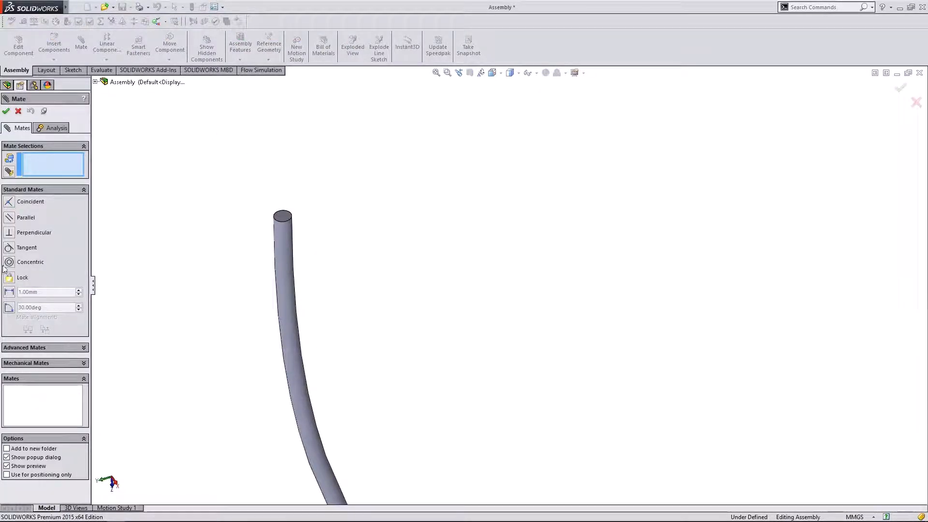
{"action": "left_click", "coordinate": [286, 228]}
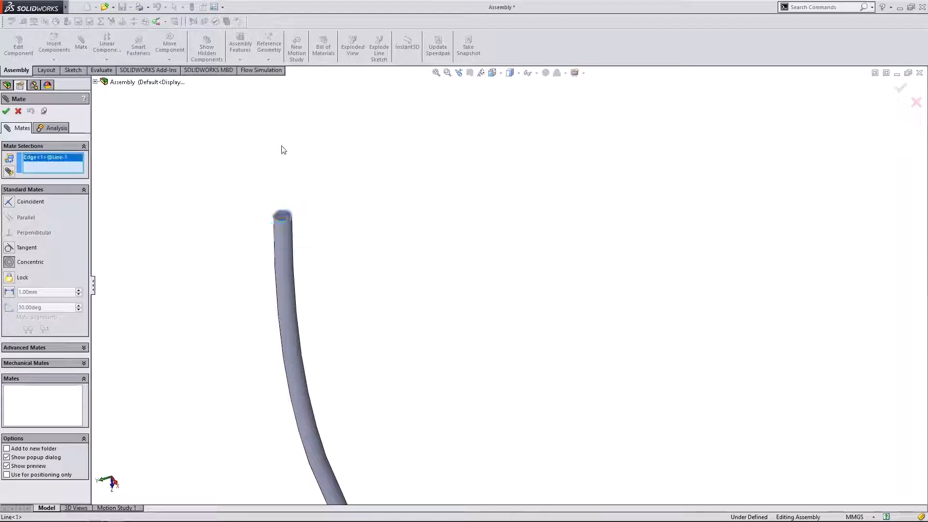
{"action": "scroll", "coordinate": [488, 286], "scroll_direction": "up", "scroll_amount": 5}
{"action": "scroll", "coordinate": [531, 373], "scroll_direction": "down", "scroll_amount": 5}
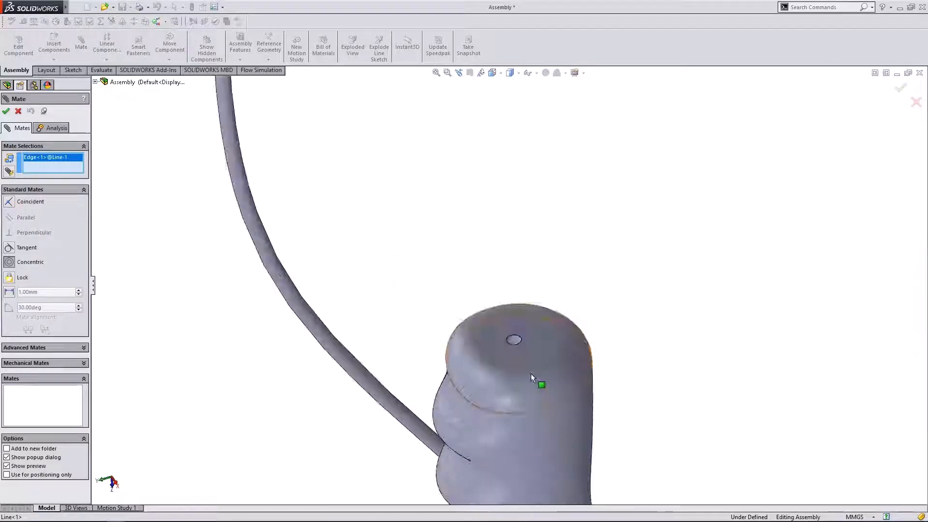
{"action": "left_click", "coordinate": [518, 344]}
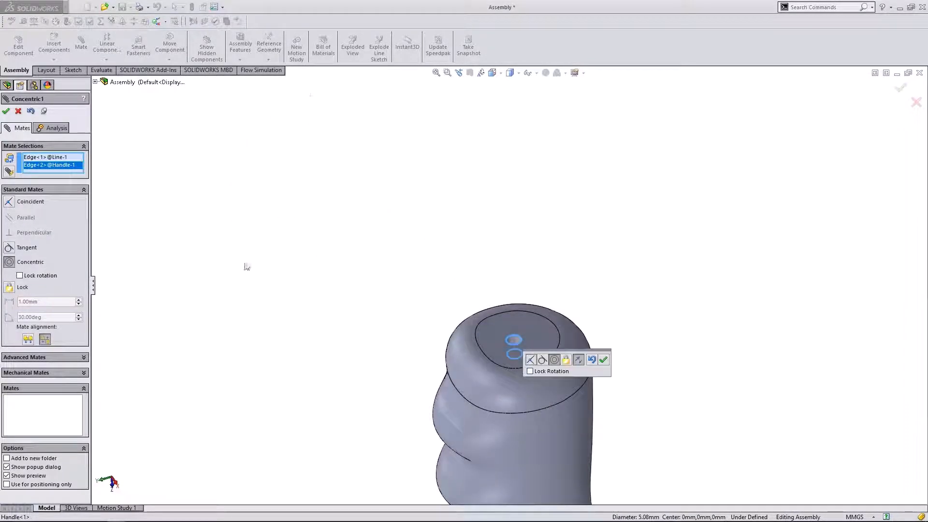
Step: Flip the concentric mate's alignment so the Line extends out of the Handle's top hole, and accept the mate
{"action": "scroll", "coordinate": [375, 244], "scroll_direction": "up", "scroll_amount": 3}
{"action": "scroll", "coordinate": [532, 333], "scroll_direction": "up", "scroll_amount": 2}
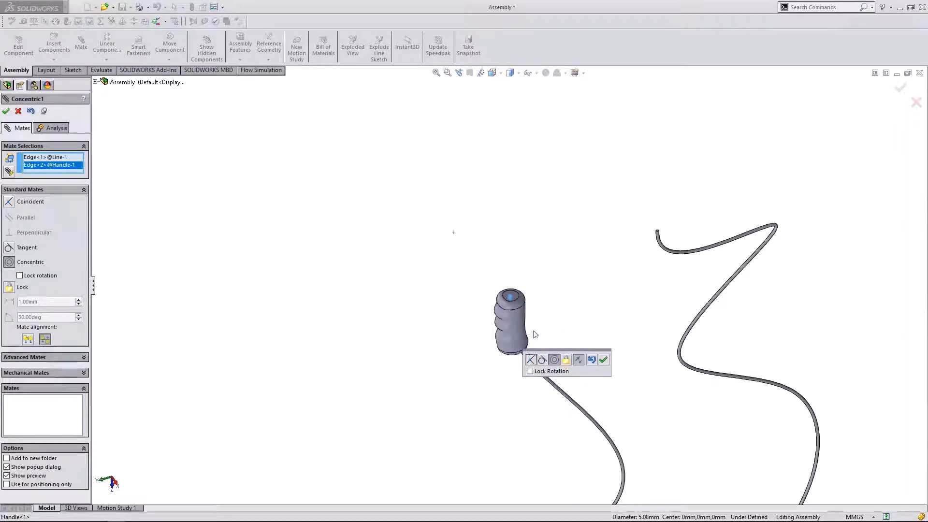
{"action": "scroll", "coordinate": [683, 334], "scroll_direction": "up", "scroll_amount": 2}
{"action": "middle_click_drag", "start_coordinate": [534, 315], "coordinate": [525, 287]}
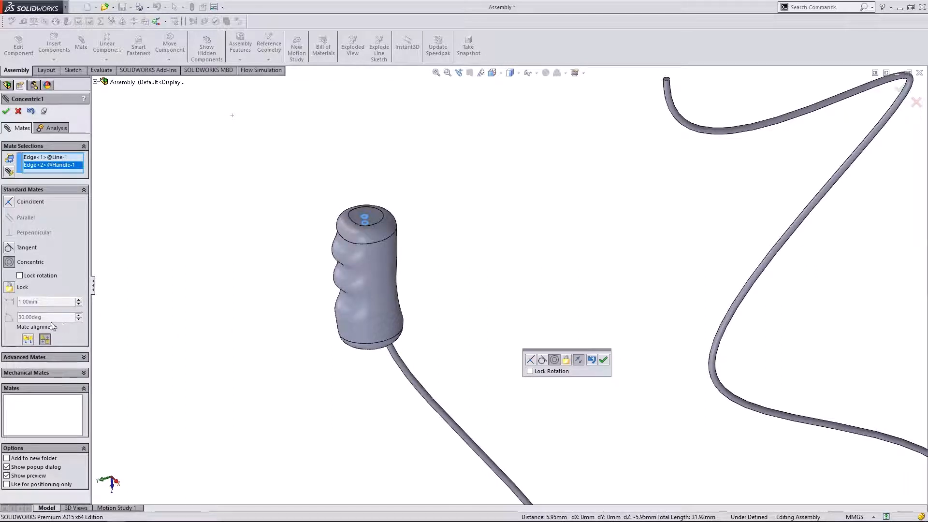
{"action": "left_click", "coordinate": [29, 341]}
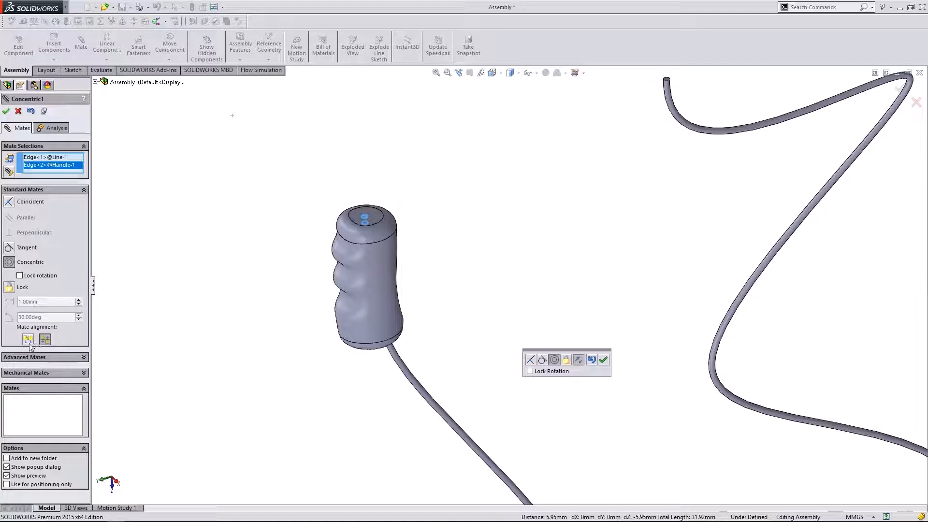
{"action": "middle_click_drag", "start_coordinate": [431, 303], "coordinate": [471, 279]}
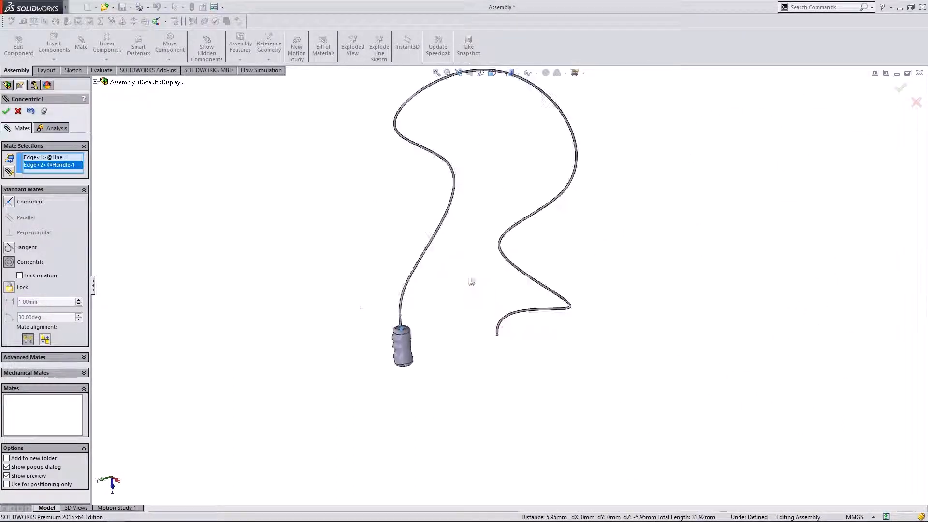
{"action": "scroll", "coordinate": [480, 249], "scroll_direction": "down", "scroll_amount": 2}
{"action": "scroll", "coordinate": [464, 367], "scroll_direction": "down", "scroll_amount": 2}
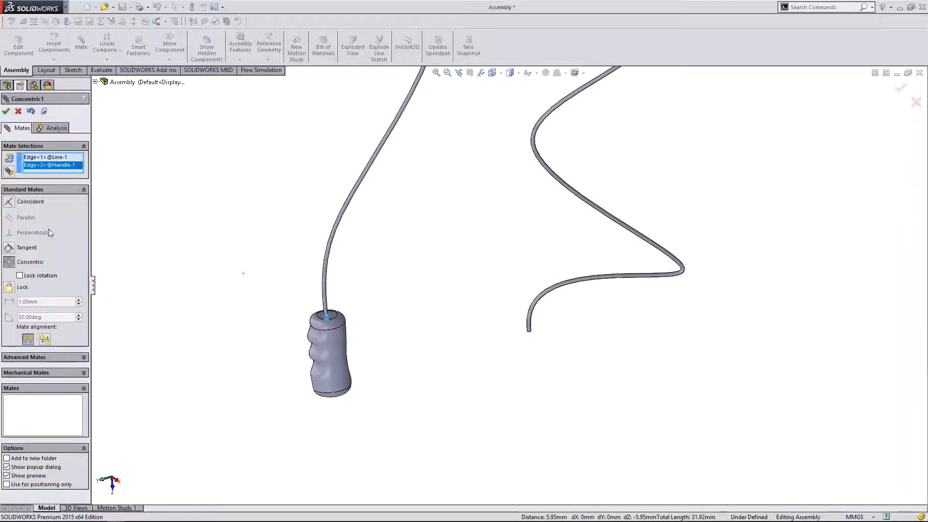
{"action": "left_click", "coordinate": [6, 111]}
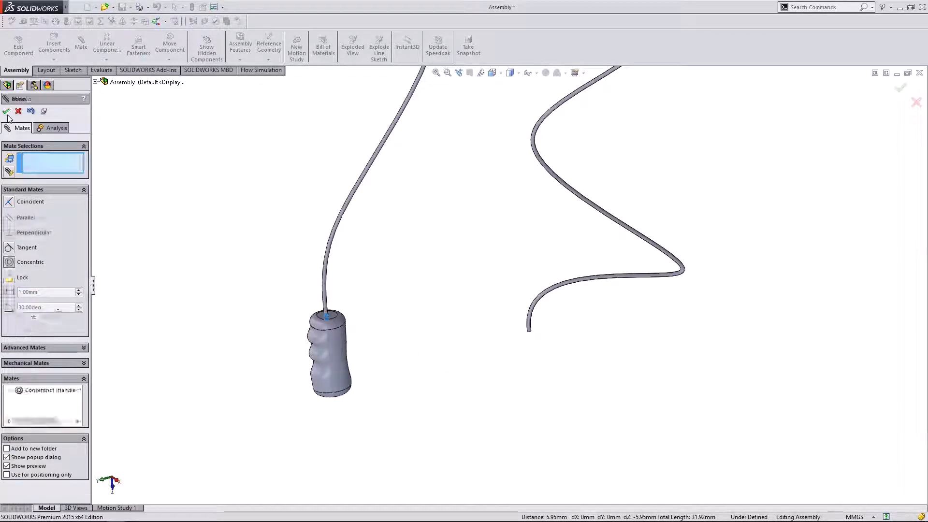
{"action": "left_click", "coordinate": [6, 112]}
Step: Insert a second Handle into the assembly and place it just below the free end of the Line
{"action": "middle_click_drag", "start_coordinate": [491, 341], "coordinate": [496, 314]}
{"action": "scroll", "coordinate": [363, 318], "scroll_direction": "down", "scroll_amount": 4}
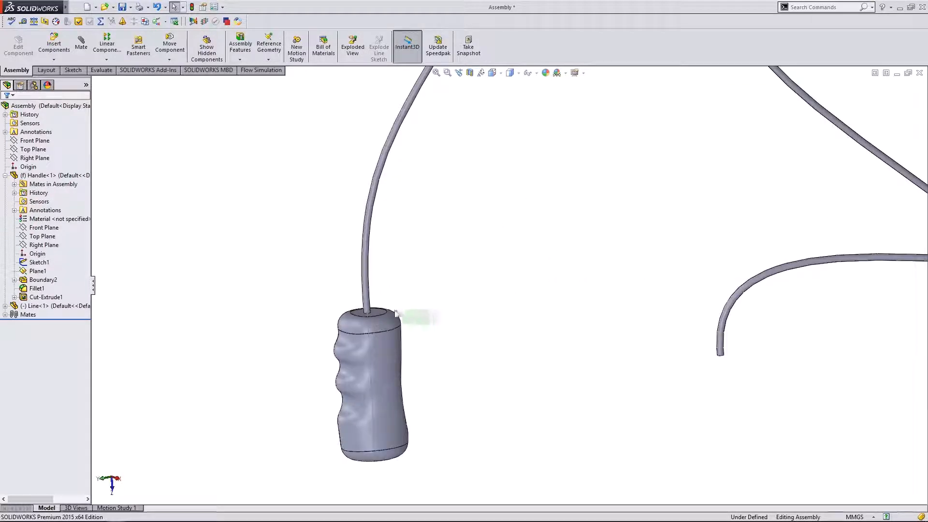
{"action": "left_click", "coordinate": [53, 47]}
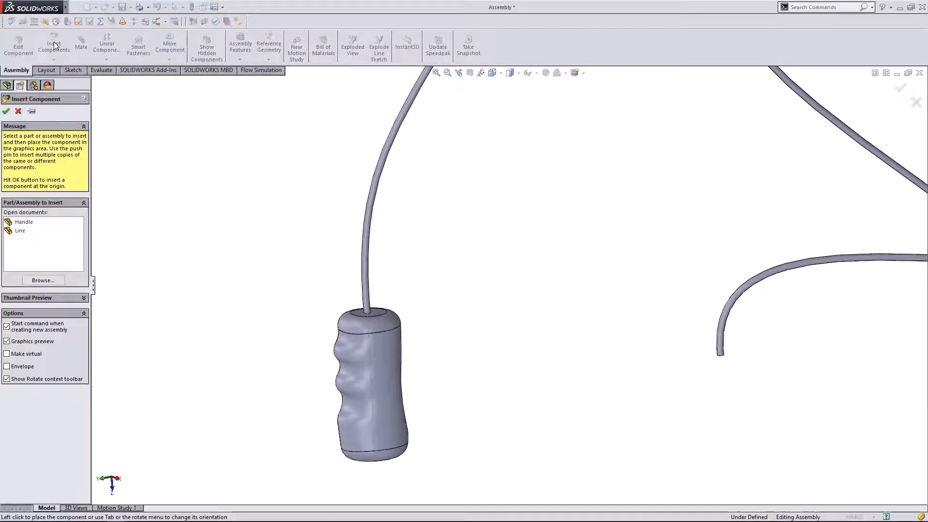
{"action": "left_click", "coordinate": [20, 223]}
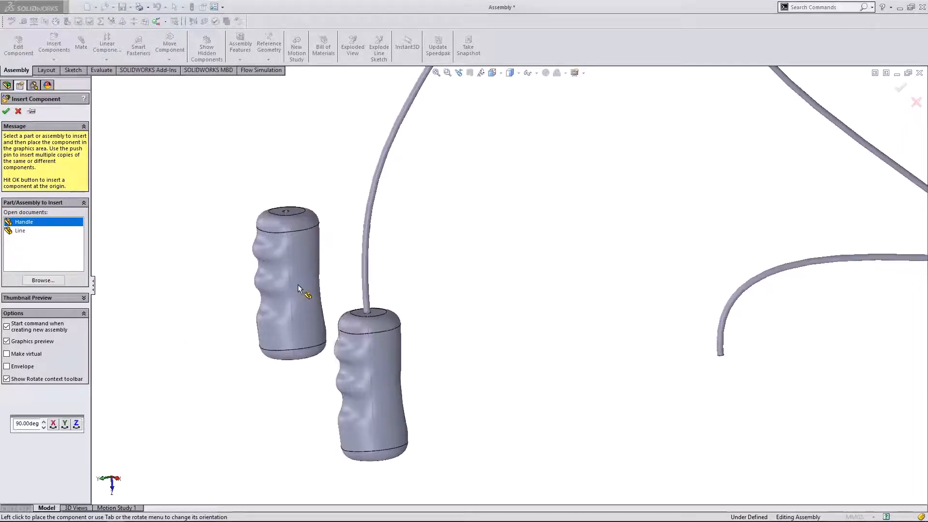
{"action": "scroll", "coordinate": [338, 280], "scroll_direction": "up", "scroll_amount": 4}
{"action": "scroll", "coordinate": [670, 337], "scroll_direction": "down", "scroll_amount": 3}
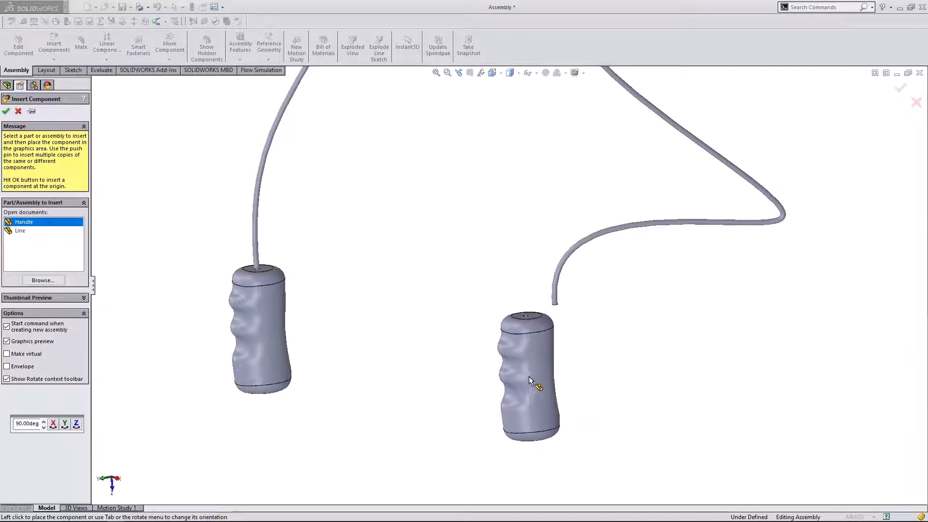
{"action": "left_click", "coordinate": [527, 377]}
{"action": "scroll", "coordinate": [578, 324], "scroll_direction": "down", "scroll_amount": 2}
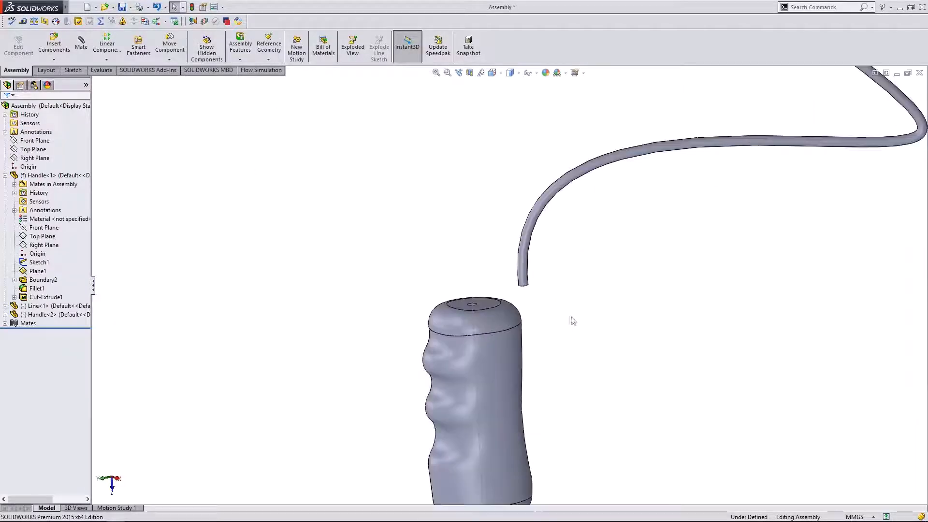
{"action": "middle_click_drag", "start_coordinate": [572, 319], "coordinate": [563, 373]}
{"action": "scroll", "coordinate": [549, 321], "scroll_direction": "up", "scroll_amount": 3}
{"action": "left_click", "coordinate": [532, 251]}
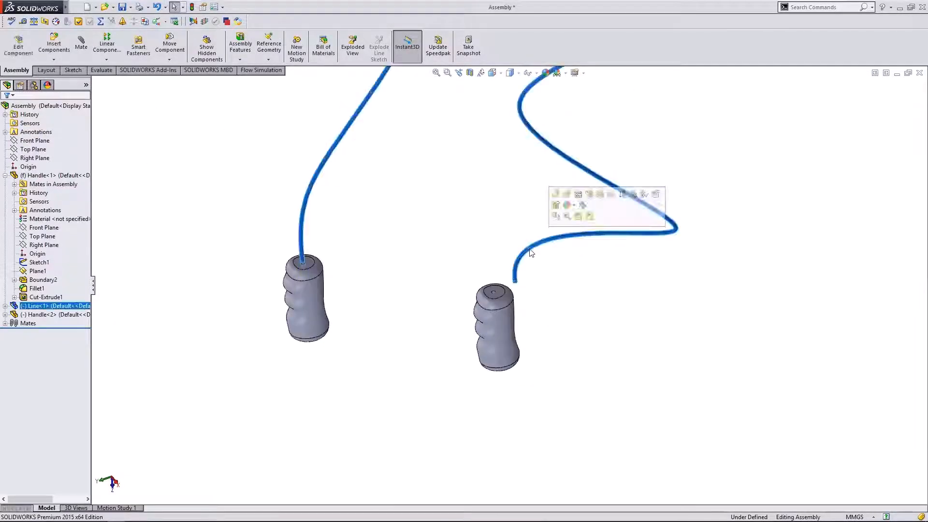
{"action": "right_click", "coordinate": [529, 249]}
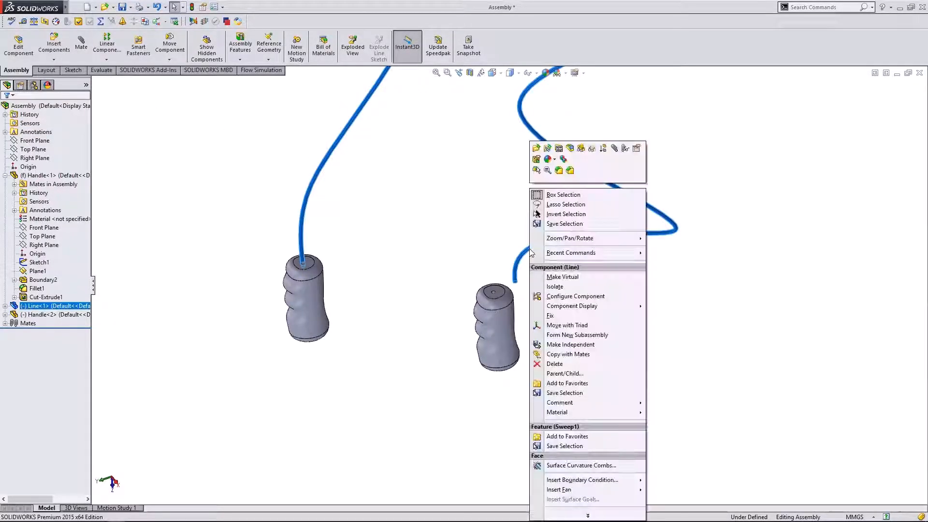
{"action": "left_click", "coordinate": [615, 149]}
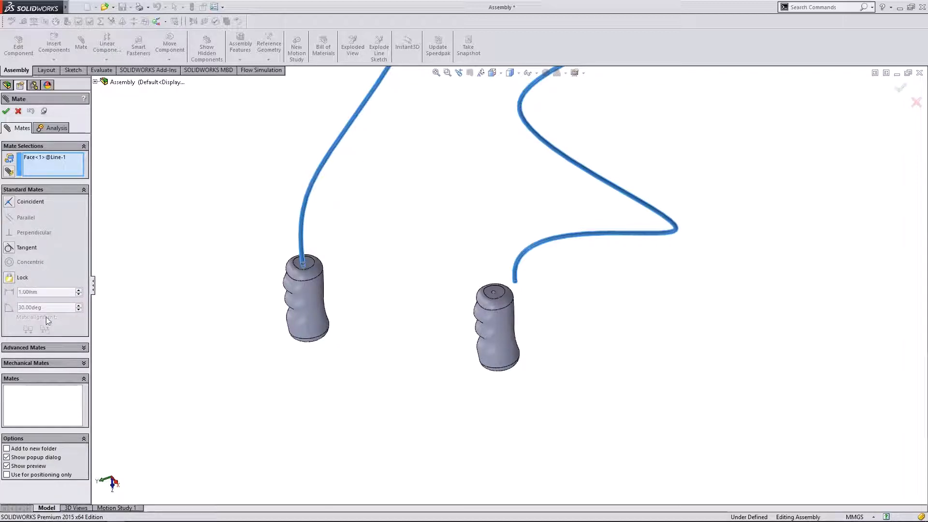
{"action": "scroll", "coordinate": [201, 318], "scroll_direction": "up", "scroll_amount": 6}
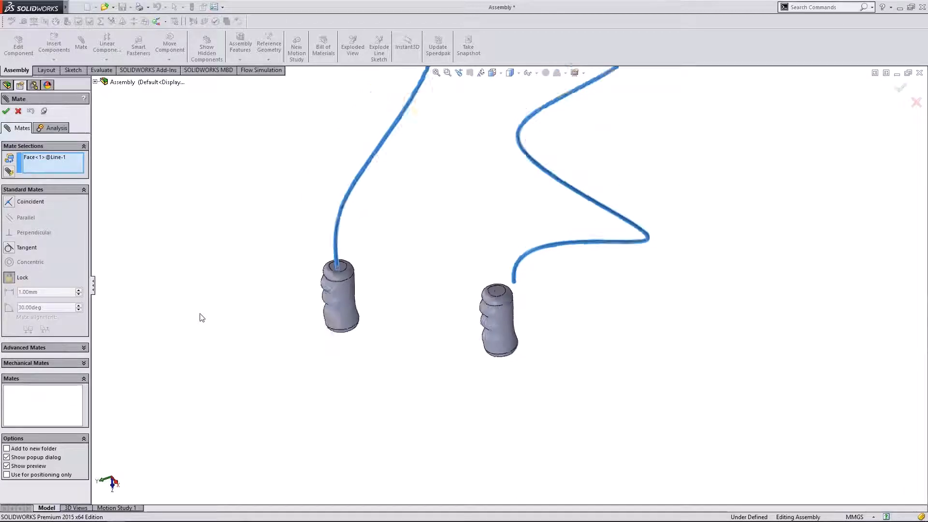
{"action": "scroll", "coordinate": [576, 121], "scroll_direction": "down", "scroll_amount": 3}
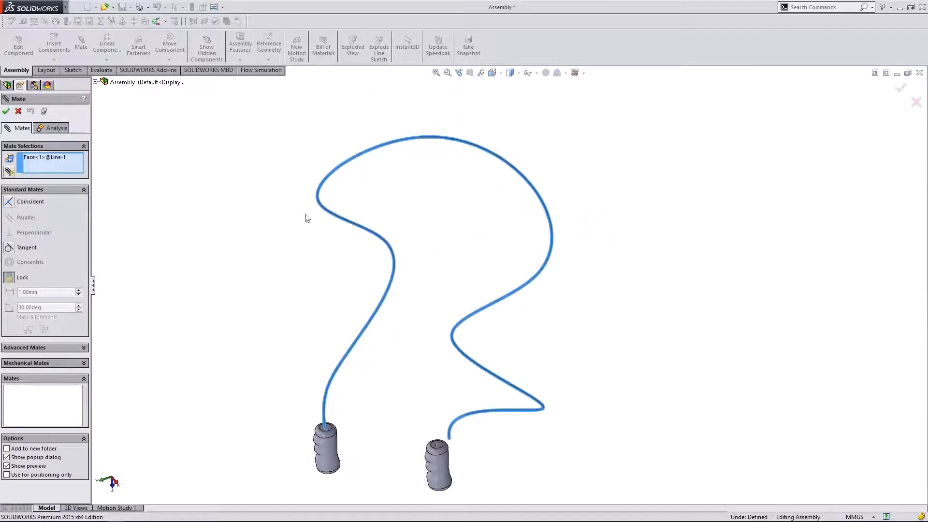
{"action": "left_click", "coordinate": [6, 112]}
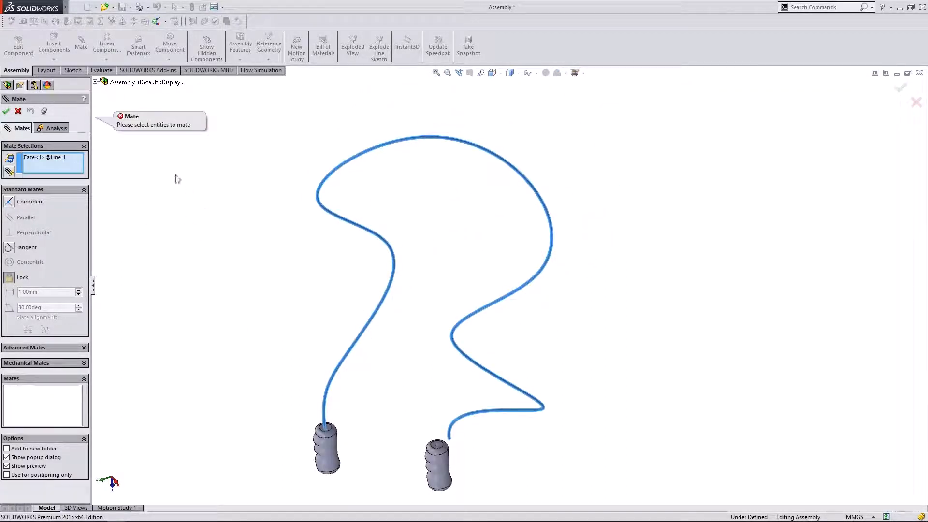
{"action": "right_click", "coordinate": [45, 158]}
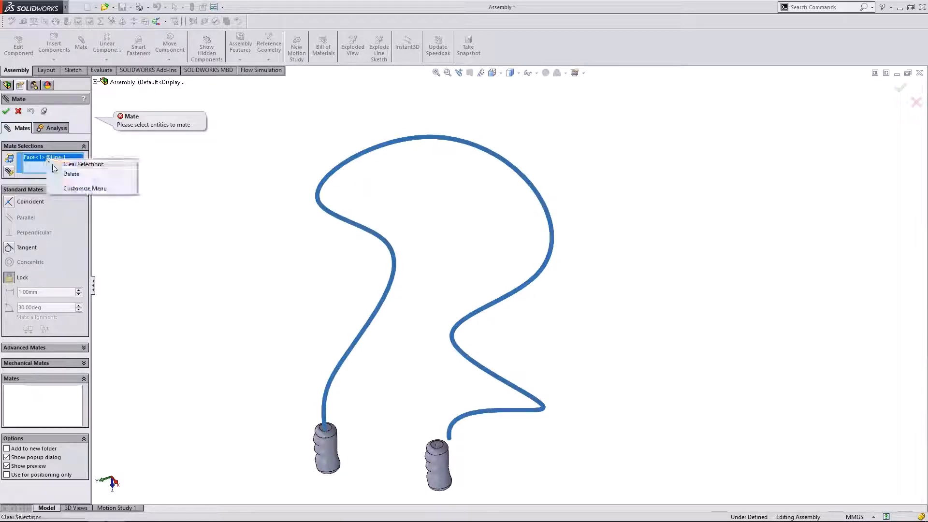
{"action": "left_click", "coordinate": [57, 166]}
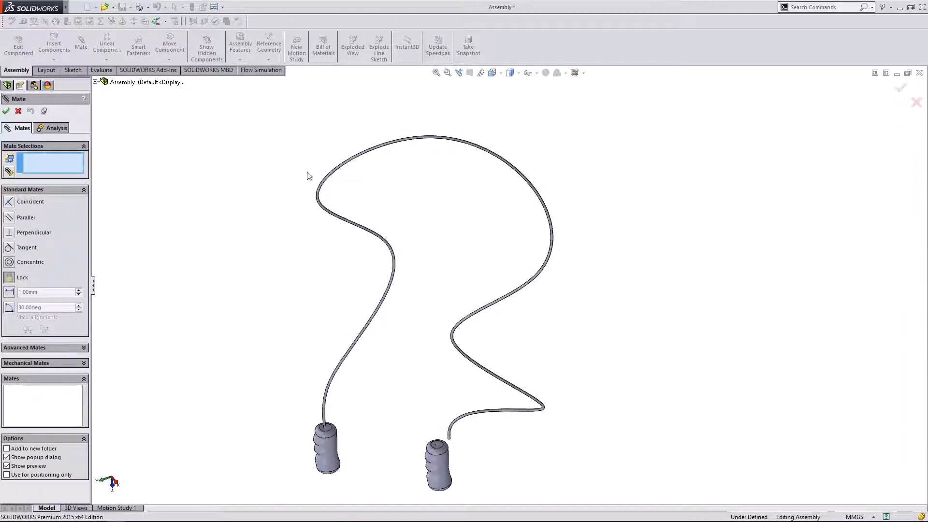
{"action": "left_click", "coordinate": [328, 175]}
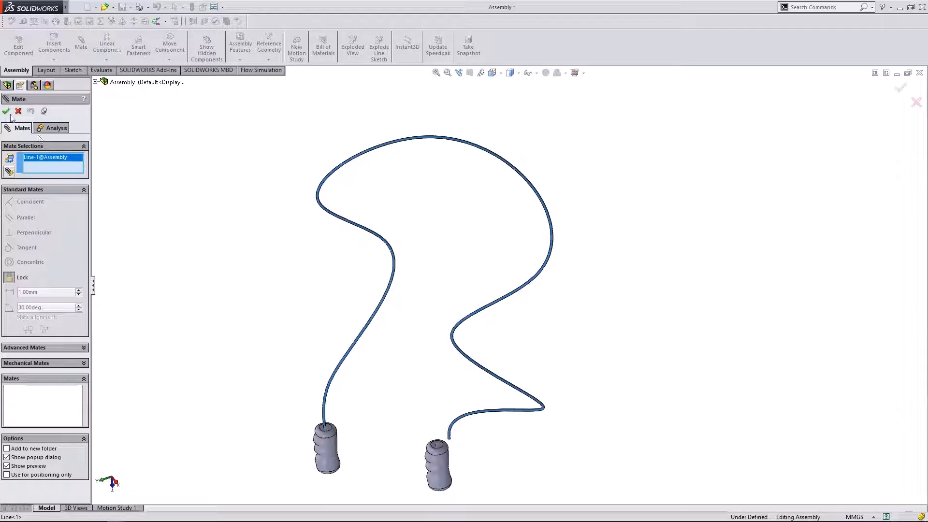
{"action": "left_click", "coordinate": [7, 111]}
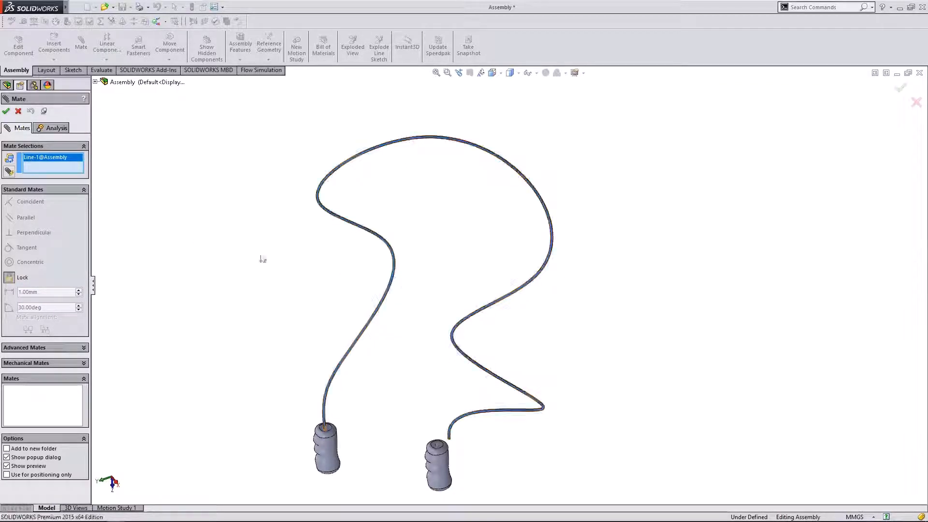
{"action": "left_click", "coordinate": [17, 112]}
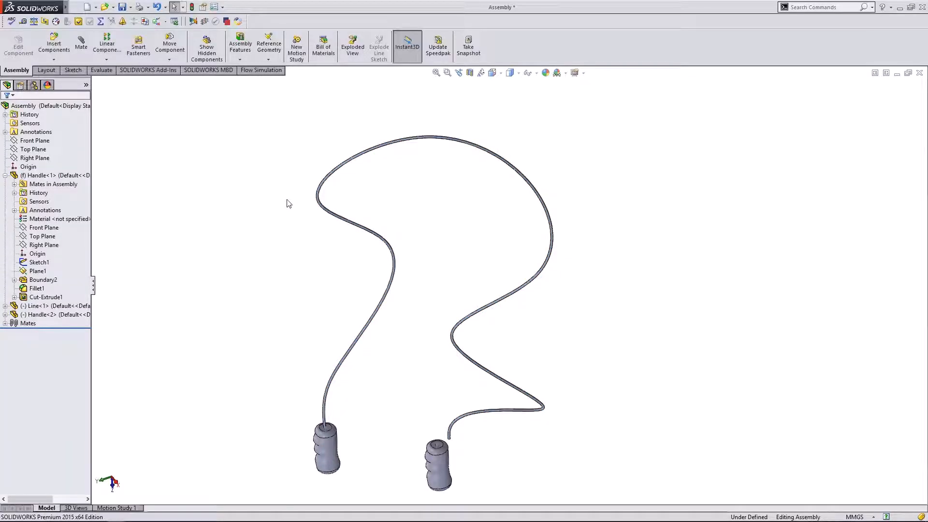
{"action": "left_click", "coordinate": [316, 197]}
{"action": "right_click", "coordinate": [317, 195]}
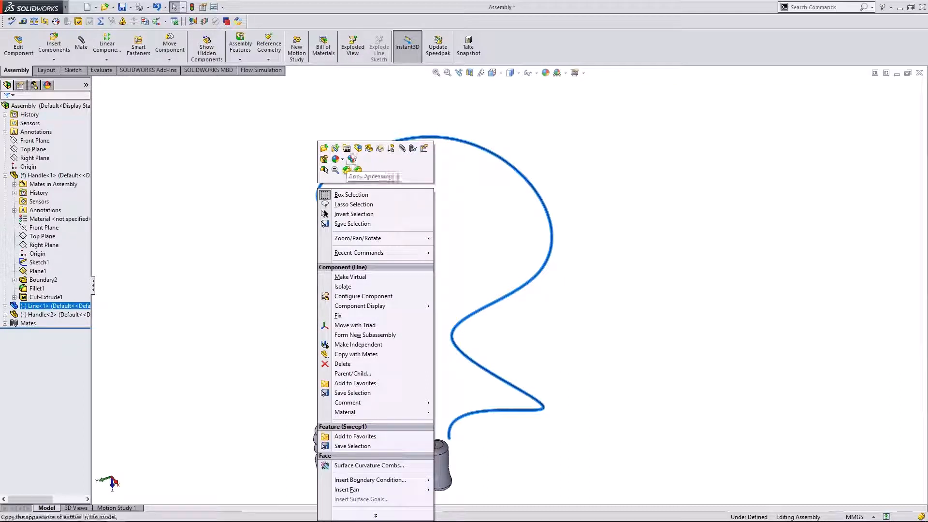
{"action": "left_click", "coordinate": [266, 182]}
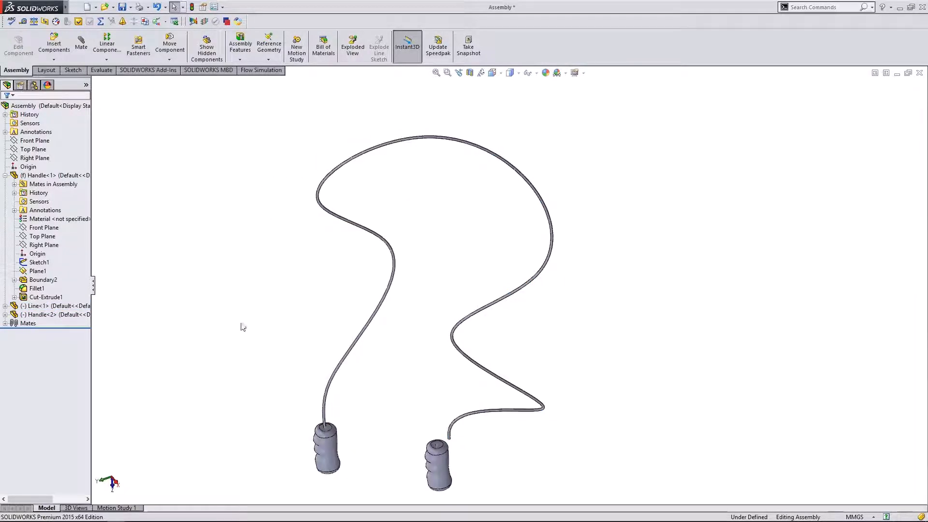
Step: Add a Lock mate between the Line and the whole first Handle component, and finish mating
{"action": "left_click", "coordinate": [390, 287]}
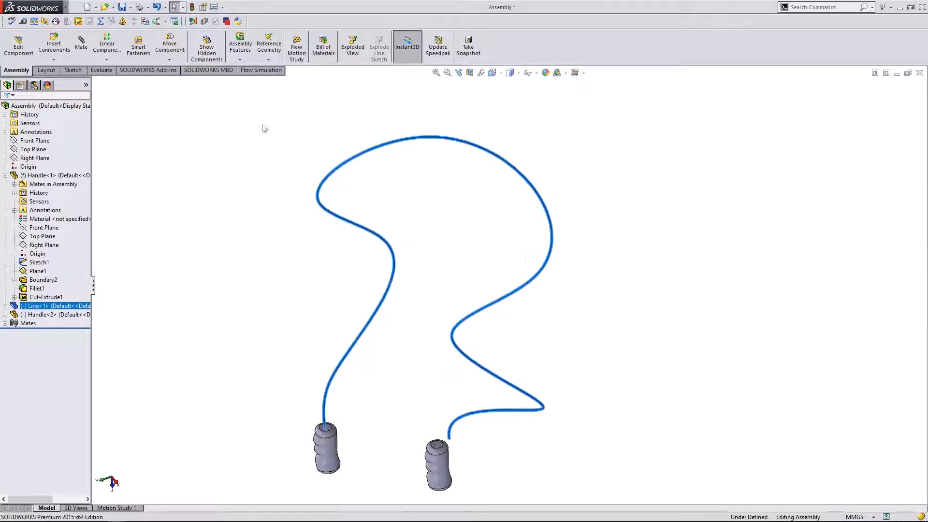
{"action": "left_click", "coordinate": [81, 45]}
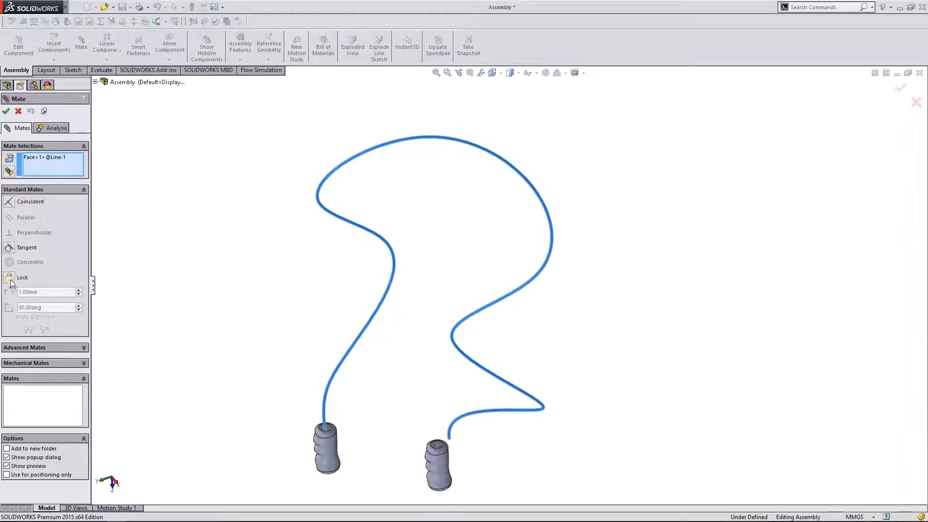
{"action": "left_click", "coordinate": [327, 455]}
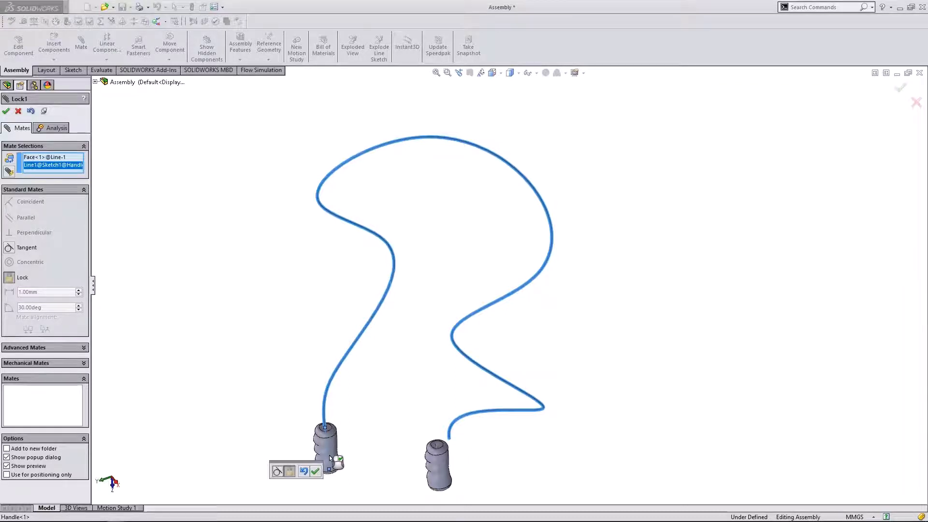
{"action": "right_click", "coordinate": [48, 170]}
{"action": "left_click", "coordinate": [73, 183]}
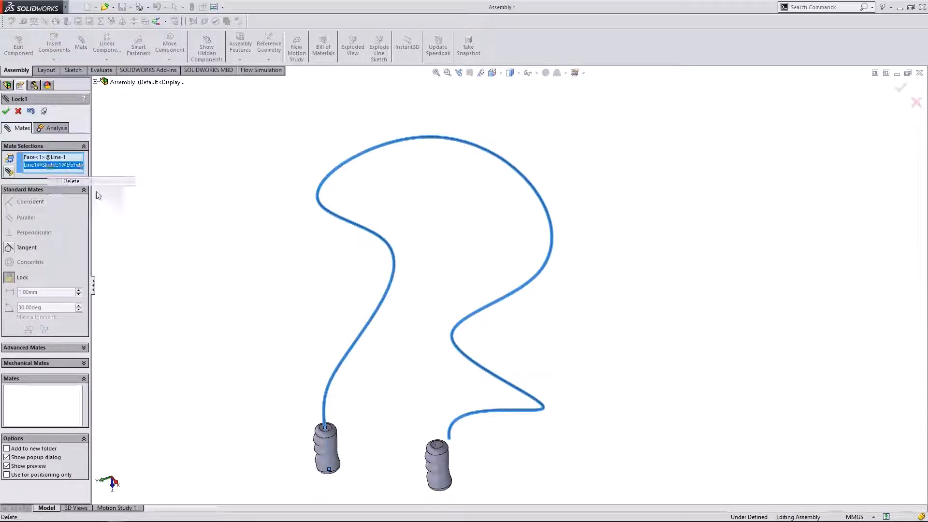
{"action": "left_click", "coordinate": [337, 440]}
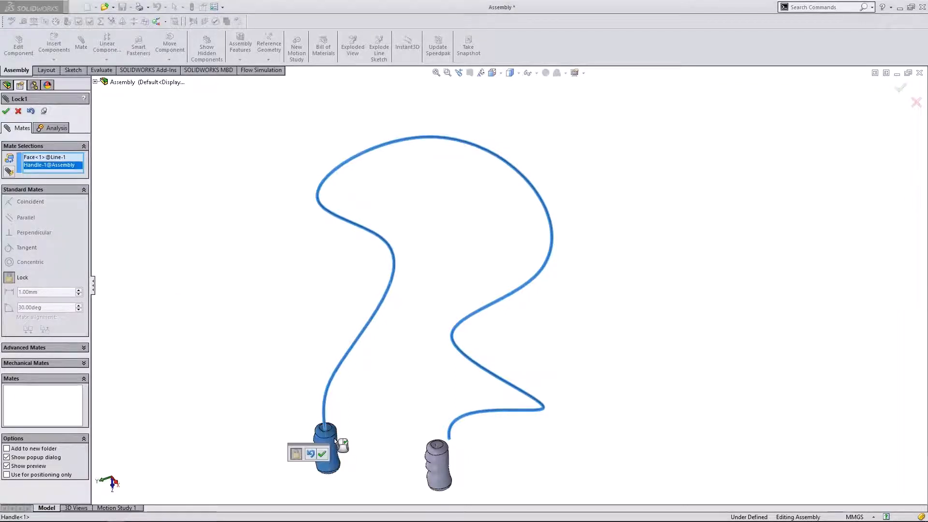
{"action": "left_click", "coordinate": [6, 111]}
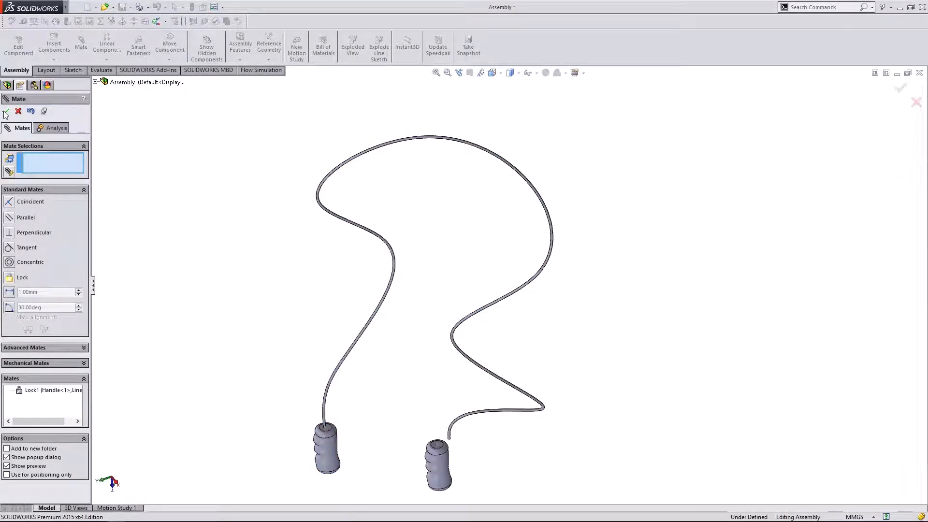
{"action": "scroll", "coordinate": [331, 480], "scroll_direction": "down", "scroll_amount": 3}
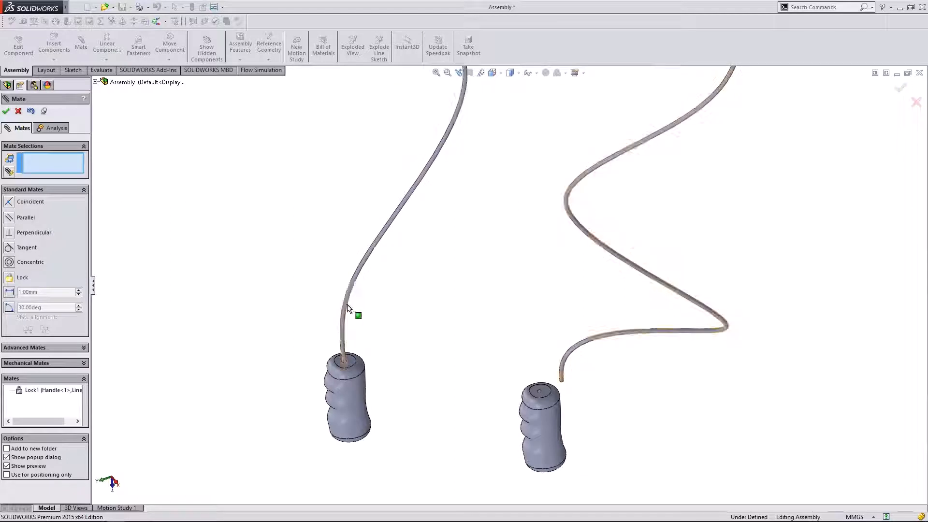
{"action": "left_click", "coordinate": [53, 391]}
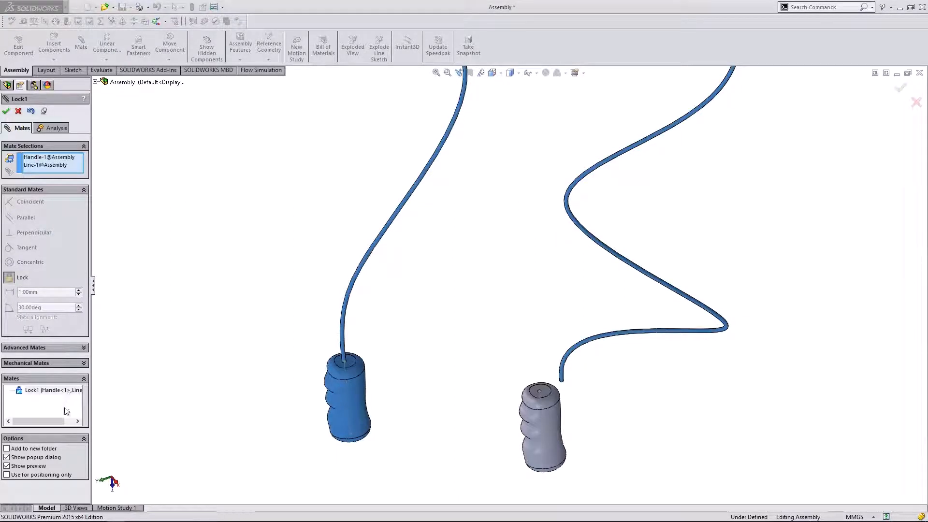
{"action": "left_click", "coordinate": [6, 111]}
{"action": "left_click", "coordinate": [18, 111]}
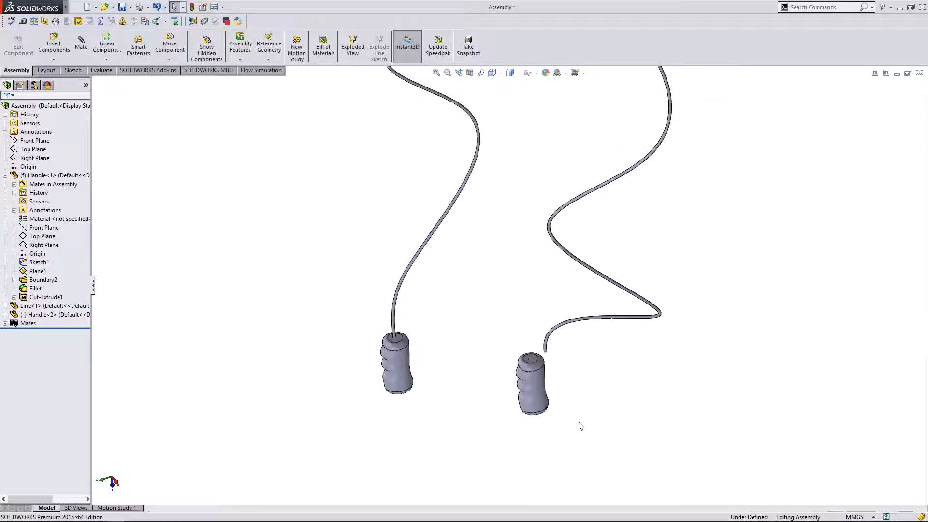
Step: Test whether the locked Line and the first Handle can still be moved in the assembly
{"action": "left_click", "coordinate": [395, 319]}
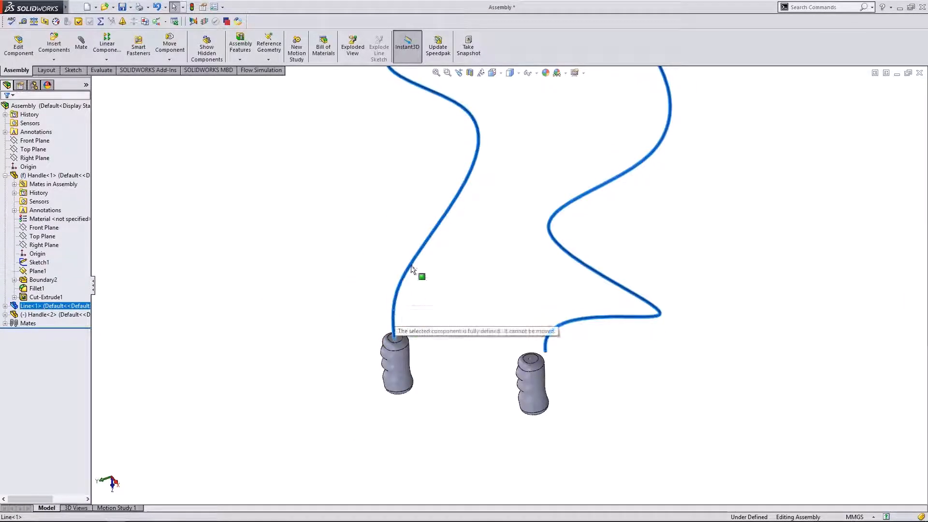
{"action": "left_click", "coordinate": [390, 387]}
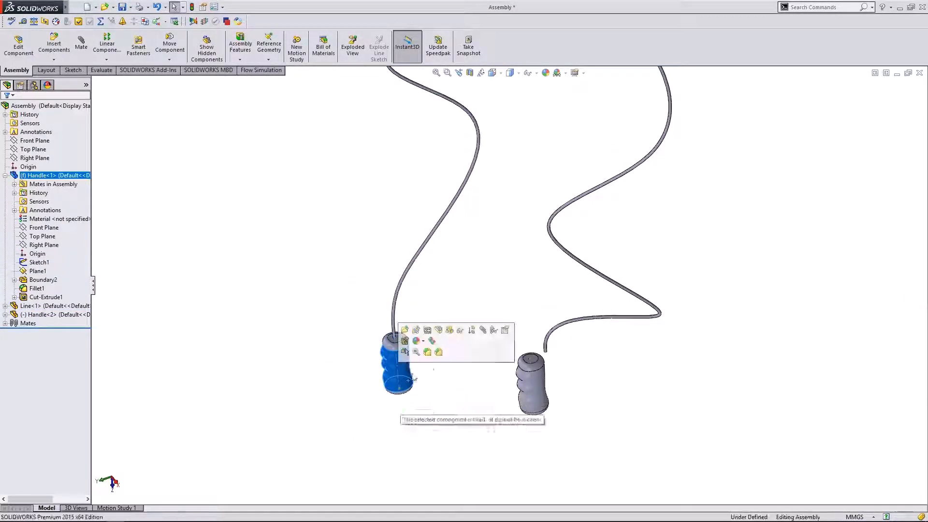
Step: Try once more to pull the first Handle and the Line out of position to check their mates
{"action": "left_click", "coordinate": [454, 348]}
{"action": "scroll", "coordinate": [455, 345], "scroll_direction": "down", "scroll_amount": 3}
{"action": "left_click", "coordinate": [397, 367]}
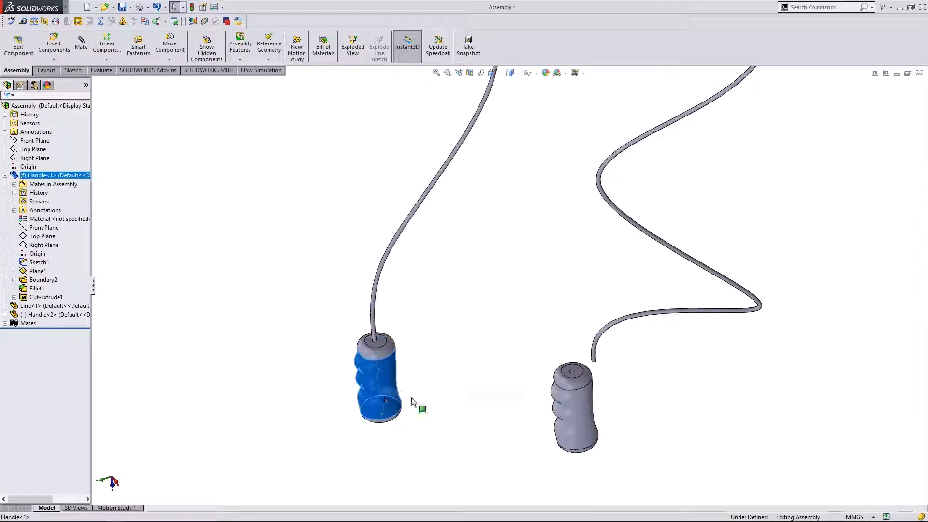
{"action": "left_click", "coordinate": [385, 293]}
{"action": "left_click", "coordinate": [385, 292]}
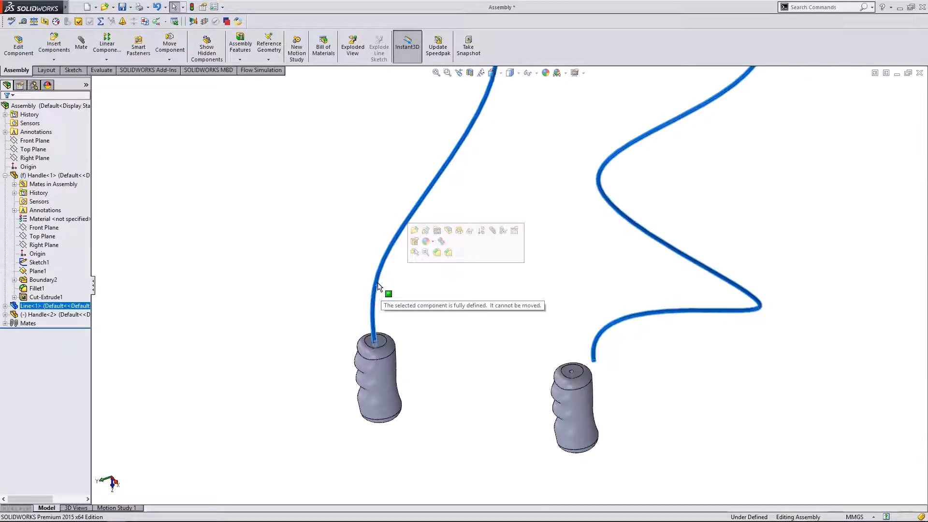
{"action": "left_click_drag", "start_coordinate": [386, 292], "coordinate": [665, 393]}
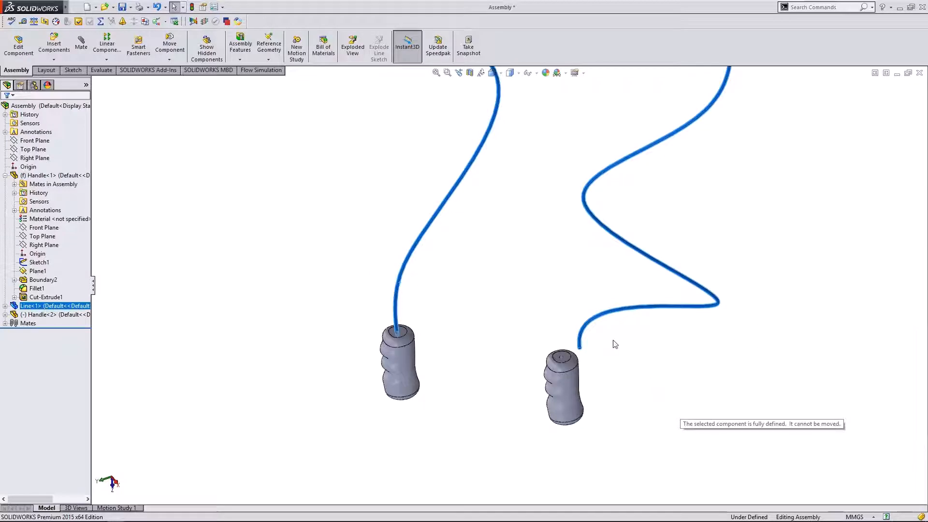
Step: Add a concentric mate between the circular edge at the Line's free end and the second Handle's top hole edge
{"action": "middle_click_drag", "start_coordinate": [613, 342], "coordinate": [580, 416]}
{"action": "scroll", "coordinate": [529, 339], "scroll_direction": "down", "scroll_amount": 3}
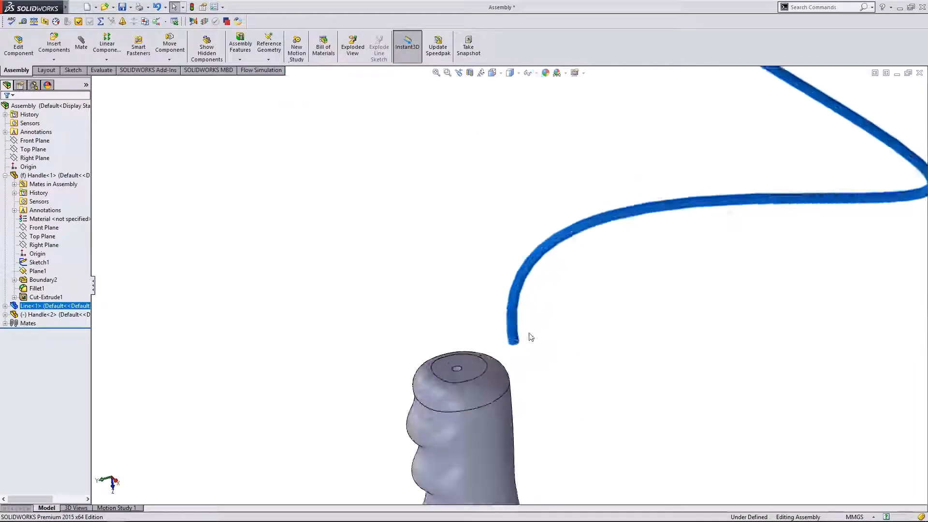
{"action": "left_click", "coordinate": [135, 98]}
{"action": "left_click", "coordinate": [81, 44]}
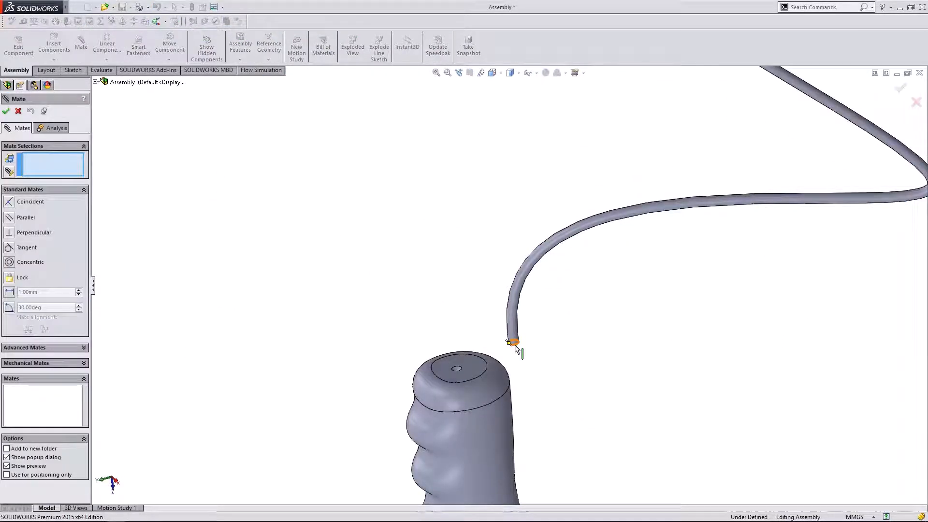
{"action": "left_click", "coordinate": [514, 341]}
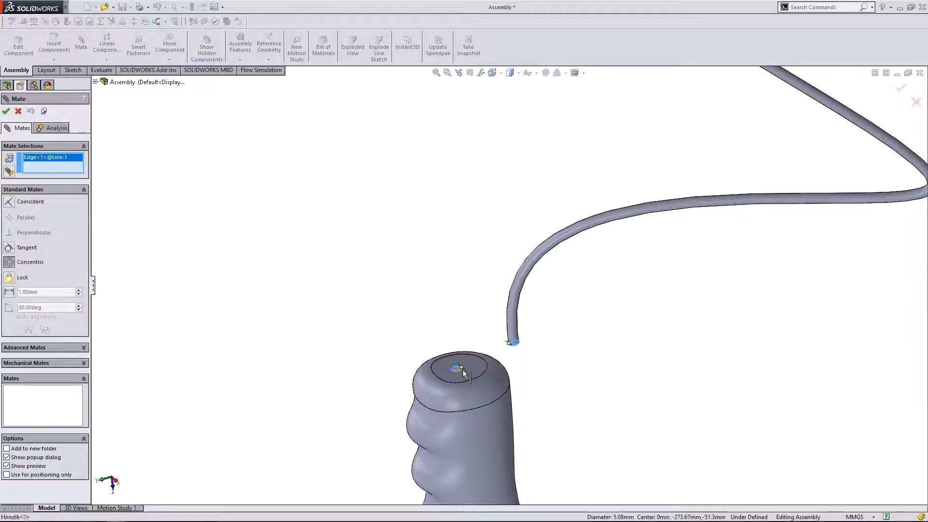
{"action": "left_click", "coordinate": [462, 373]}
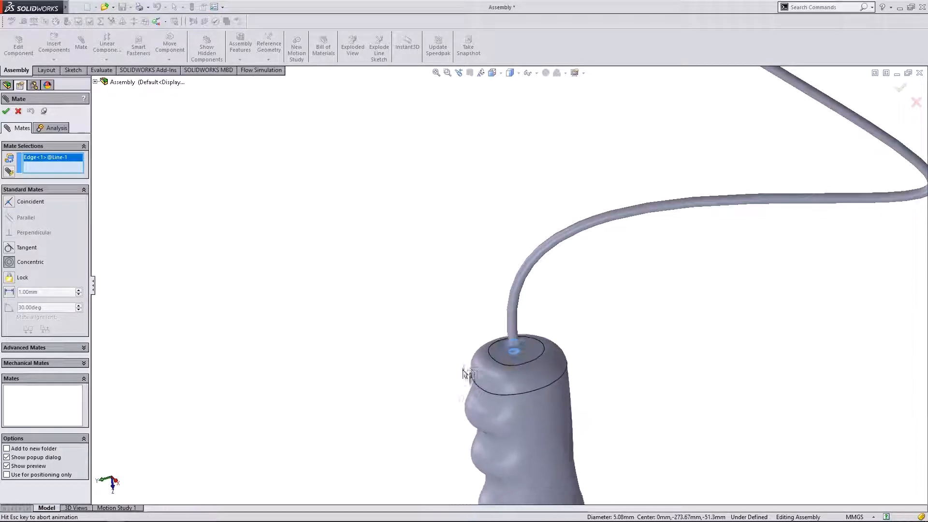
{"action": "left_click", "coordinate": [6, 111]}
{"action": "scroll", "coordinate": [527, 382], "scroll_direction": "up", "scroll_amount": 3}
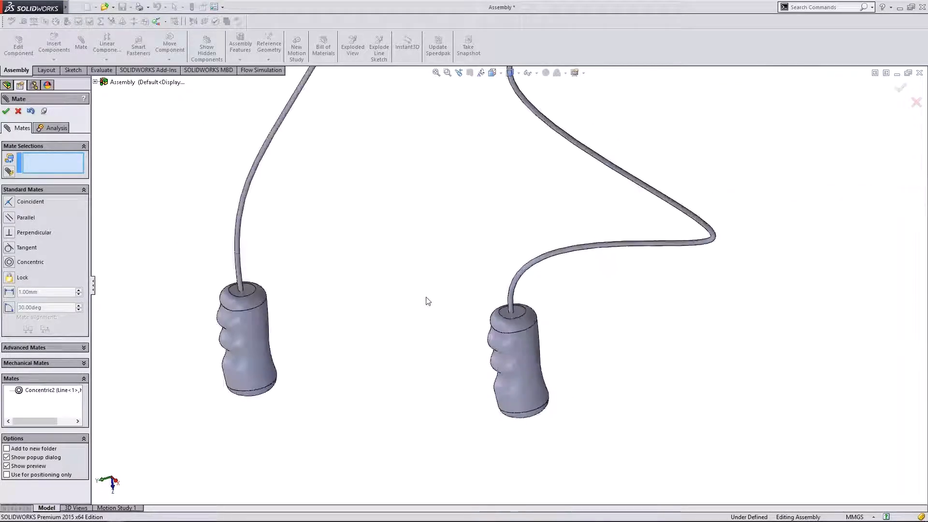
{"action": "middle_click_drag", "start_coordinate": [427, 301], "coordinate": [450, 257]}
{"action": "scroll", "coordinate": [526, 219], "scroll_direction": "up", "scroll_amount": 3}
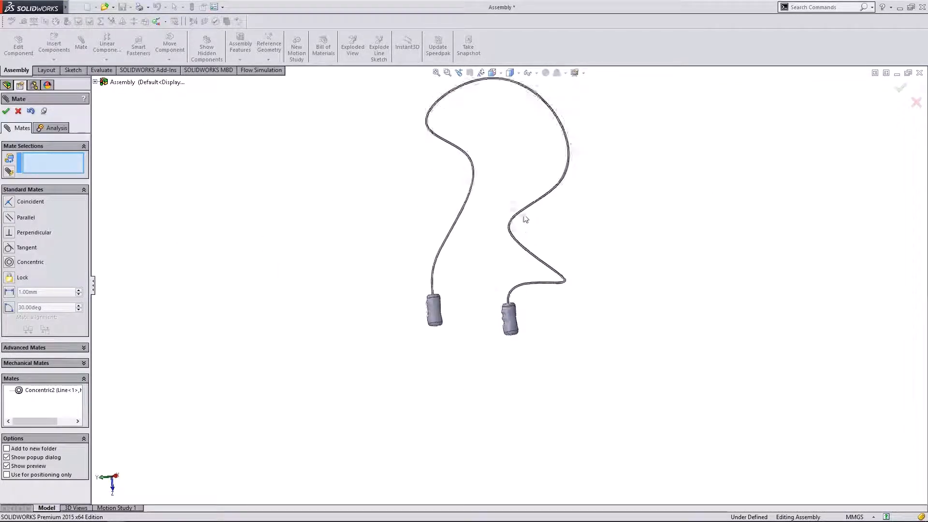
{"action": "scroll", "coordinate": [526, 219], "scroll_direction": "up", "scroll_amount": 3}
{"action": "scroll", "coordinate": [545, 156], "scroll_direction": "down", "scroll_amount": 5}
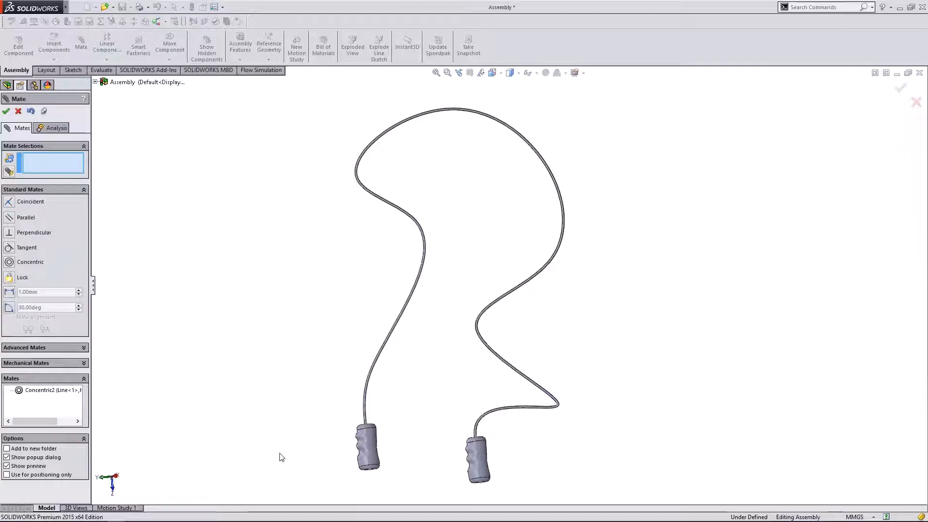